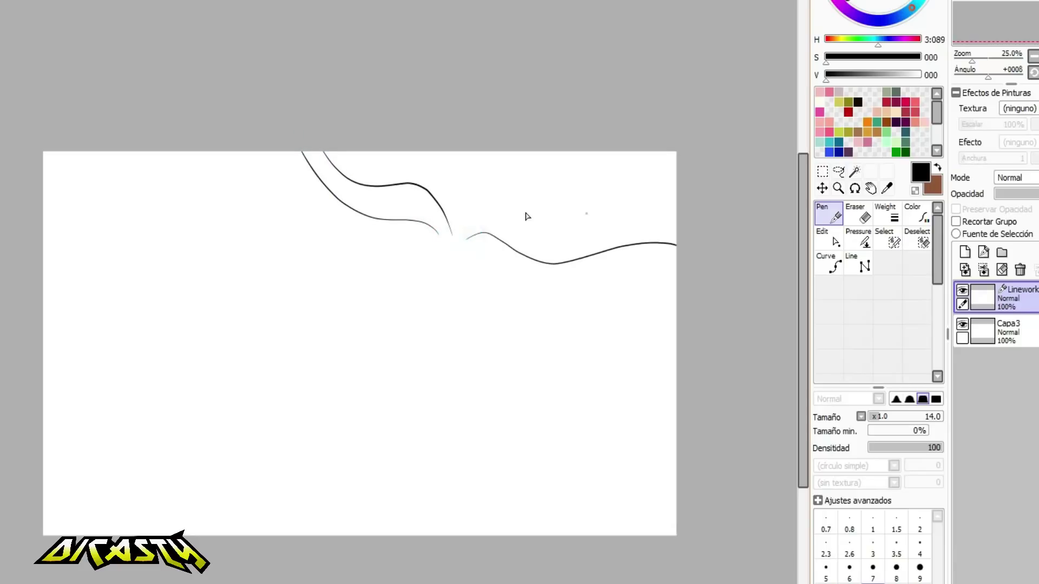
# Ink the second outline of the hair lock right of the parting and the face contour from forehead to chin and jaw.
pyautogui.moveTo(459, 230); pyautogui.dragTo(677, 216)
pyautogui.moveTo(401, 222); pyautogui.dragTo(384, 320)
pyautogui.hotkey('ctrl', 'z')
pyautogui.moveTo(403, 215)
pyautogui.mouseDown()
pyautogui.moveTo(389, 334)
pyautogui.moveTo(412, 394)
pyautogui.mouseUp()
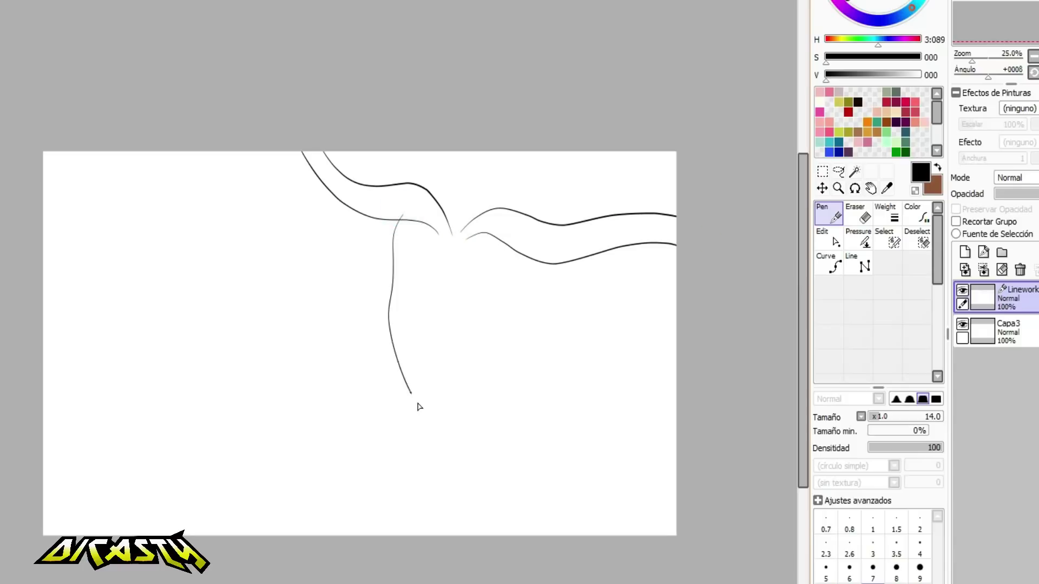
pyautogui.hotkey('ctrl', 'z')
pyautogui.moveTo(399, 219); pyautogui.dragTo(389, 316)
pyautogui.moveTo(439, 381)
pyautogui.mouseDown()
pyautogui.moveTo(538, 314)
pyautogui.moveTo(427, 400)
pyautogui.mouseUp()
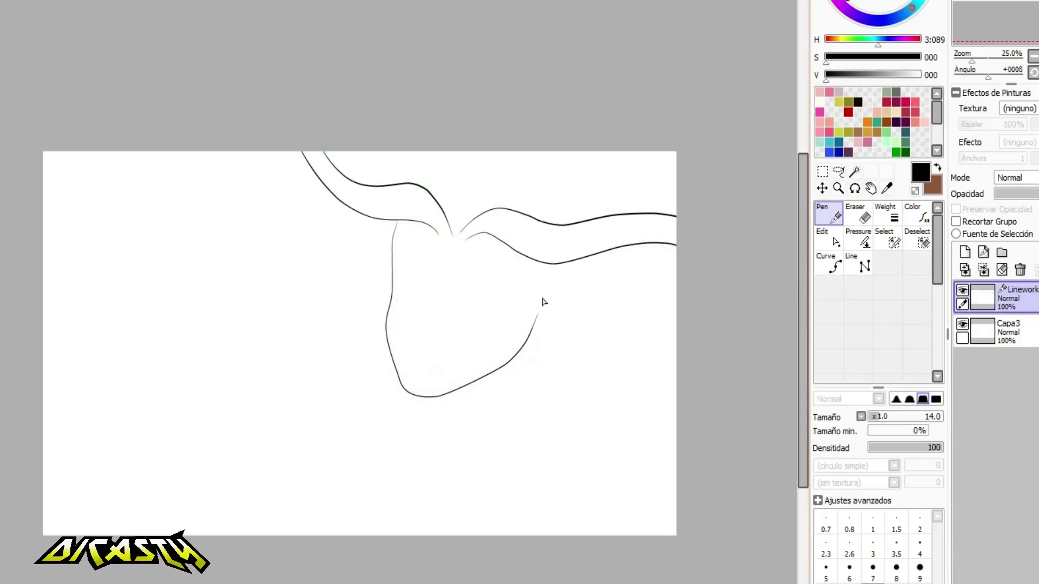
pyautogui.moveTo(540, 269)
pyautogui.mouseDown()
pyautogui.moveTo(563, 301)
pyautogui.moveTo(552, 321)
pyautogui.moveTo(539, 287)
pyautogui.moveTo(542, 308)
pyautogui.moveTo(567, 276)
pyautogui.moveTo(568, 328)
pyautogui.moveTo(535, 338)
pyautogui.moveTo(567, 308)
pyautogui.moveTo(550, 310)
pyautogui.moveTo(551, 340)
pyautogui.moveTo(558, 310)
pyautogui.mouseUp()
pyautogui.hotkey('ctrl', 'z')
# Draw the long hair strand falling from the jaw to the canvas bottom and refine the curve of the chin and jawline.
pyautogui.moveTo(517, 358)
pyautogui.mouseDown()
pyautogui.moveTo(461, 524)
pyautogui.moveTo(468, 540)
pyautogui.mouseUp()
pyautogui.moveTo(407, 393)
pyautogui.mouseDown()
pyautogui.moveTo(499, 374)
pyautogui.moveTo(466, 387)
pyautogui.moveTo(480, 382)
pyautogui.mouseUp()
pyautogui.moveTo(523, 345); pyautogui.dragTo(512, 363)
pyautogui.moveTo(538, 313); pyautogui.dragTo(533, 323)
pyautogui.moveTo(529, 334); pyautogui.dragTo(513, 361)
pyautogui.moveTo(493, 378); pyautogui.dragTo(496, 375)
pyautogui.press('ctrl')
# Ink the hair strands below the ear, with one running to the canvas bottom and one arching to the right edge.
pyautogui.moveTo(571, 334); pyautogui.dragTo(549, 407)
pyautogui.hotkey('ctrl', 'z')
pyautogui.moveTo(564, 335)
pyautogui.mouseDown()
pyautogui.moveTo(587, 452)
pyautogui.moveTo(541, 385)
pyautogui.moveTo(577, 536)
pyautogui.mouseUp()
pyautogui.moveTo(561, 373); pyautogui.dragTo(698, 357)
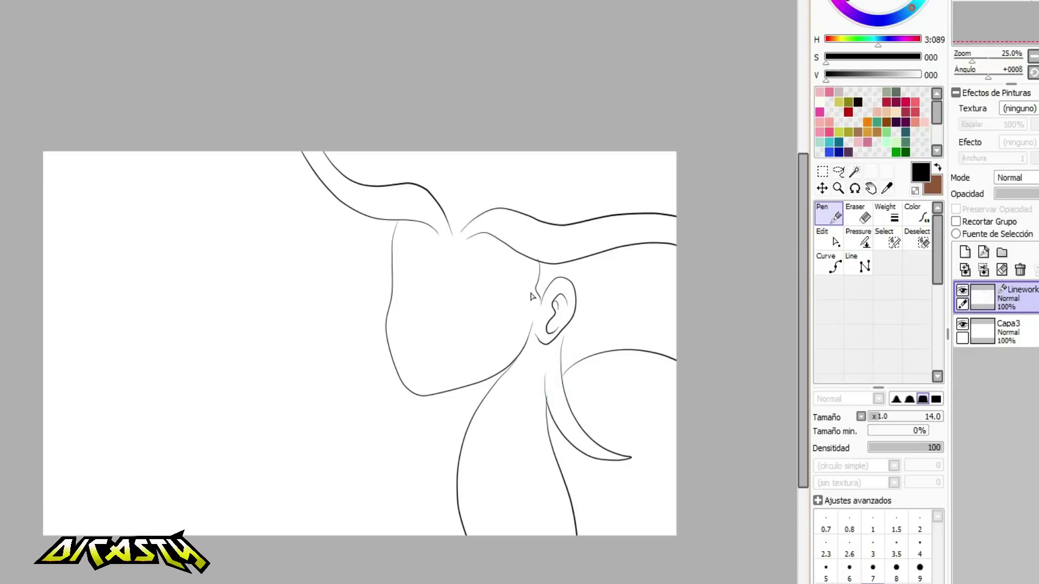
# Ink the spiky hair locks on the left of the face, from the long lower strands to the pointed tufts above.
pyautogui.moveTo(396, 369); pyautogui.dragTo(299, 536)
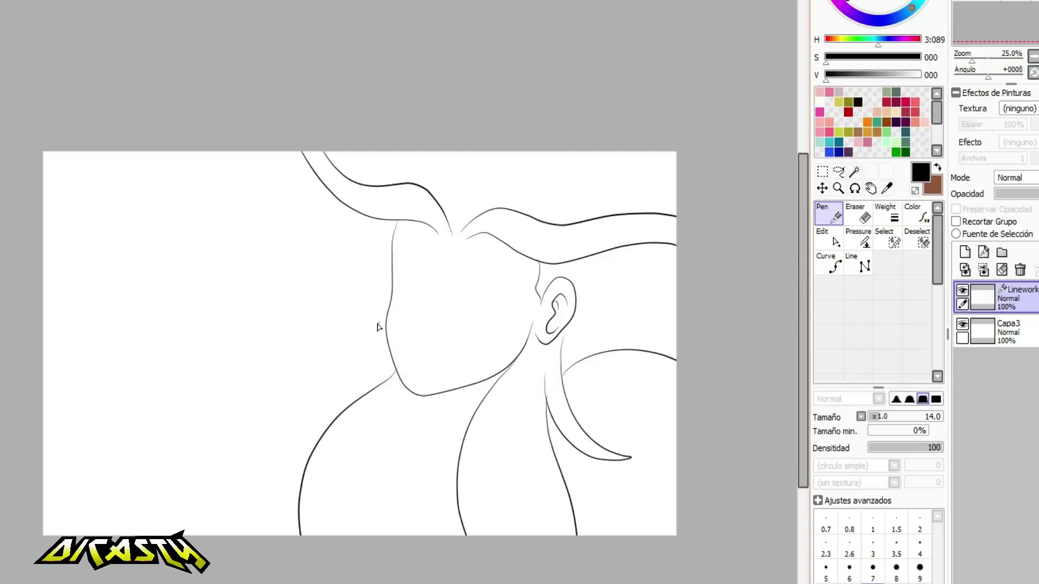
pyautogui.moveTo(387, 318); pyautogui.dragTo(306, 302)
pyautogui.moveTo(306, 302)
pyautogui.mouseDown()
pyautogui.moveTo(347, 332)
pyautogui.moveTo(266, 459)
pyautogui.mouseUp()
pyautogui.moveTo(266, 460)
pyautogui.mouseDown()
pyautogui.moveTo(308, 396)
pyautogui.moveTo(284, 536)
pyautogui.mouseUp()
pyautogui.moveTo(347, 327); pyautogui.dragTo(266, 269)
pyautogui.moveTo(266, 270)
pyautogui.mouseDown()
pyautogui.moveTo(334, 271)
pyautogui.moveTo(240, 231)
pyautogui.mouseUp()
pyautogui.moveTo(239, 231)
pyautogui.mouseDown()
pyautogui.moveTo(312, 204)
pyautogui.moveTo(204, 155)
pyautogui.mouseUp()
pyautogui.hotkey('ctrl', 'z')
pyautogui.moveTo(307, 205); pyautogui.dragTo(256, 152)
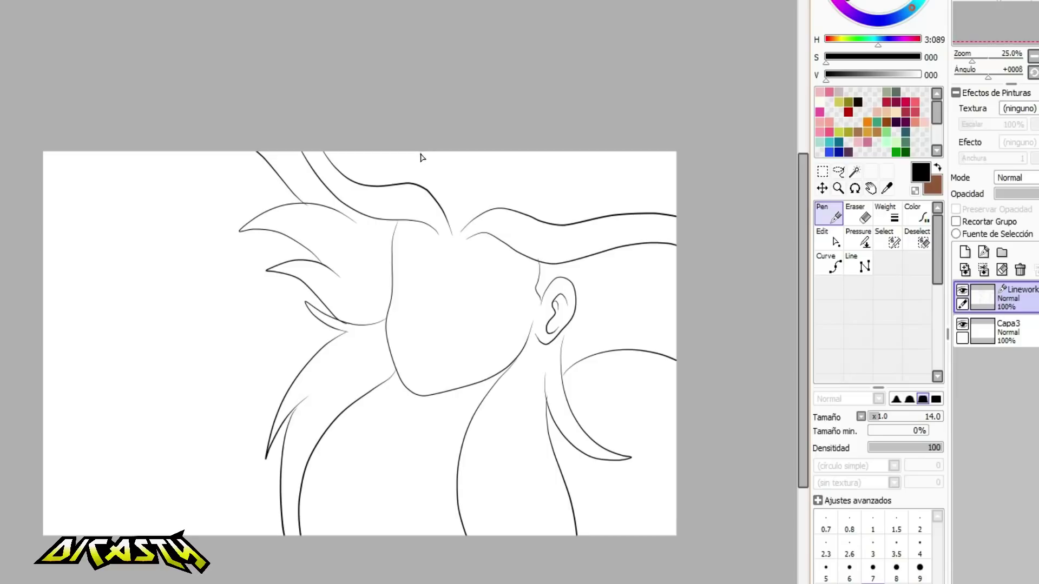
# Add hair detail lines above the forehead up to the canvas top and behind the ear out to the right edge.
pyautogui.moveTo(493, 201); pyautogui.dragTo(583, 120)
pyautogui.moveTo(457, 188); pyautogui.dragTo(389, 129)
pyautogui.moveTo(558, 201); pyautogui.dragTo(661, 119)
pyautogui.moveTo(652, 212); pyautogui.dragTo(670, 108)
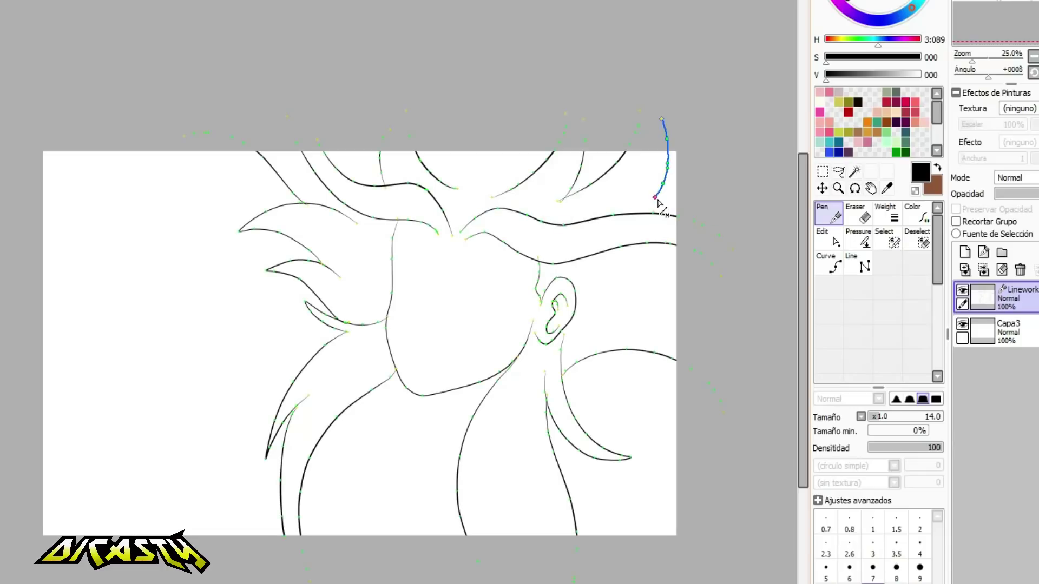
pyautogui.moveTo(590, 317); pyautogui.dragTo(683, 283)
pyautogui.moveTo(606, 255); pyautogui.dragTo(679, 254)
pyautogui.moveTo(640, 312)
pyautogui.mouseDown()
pyautogui.moveTo(698, 354)
pyautogui.moveTo(676, 325)
pyautogui.mouseUp()
# Draw the raised shoulder's arc and the clenched fist with its fingers and wrist in the lower left of the canvas.
pyautogui.moveTo(342, 333)
pyautogui.mouseDown()
pyautogui.moveTo(290, 343)
pyautogui.moveTo(304, 337)
pyautogui.moveTo(234, 316)
pyautogui.moveTo(111, 425)
pyautogui.mouseUp()
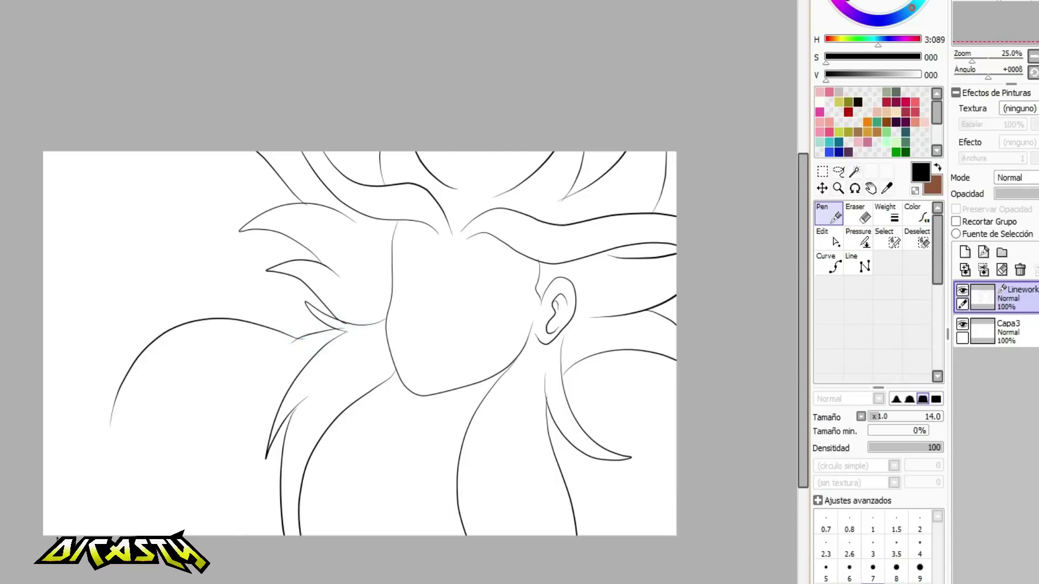
pyautogui.moveTo(54, 536)
pyautogui.mouseDown()
pyautogui.moveTo(72, 512)
pyautogui.moveTo(133, 523)
pyautogui.moveTo(73, 441)
pyautogui.moveTo(131, 414)
pyautogui.moveTo(119, 433)
pyautogui.moveTo(148, 412)
pyautogui.moveTo(173, 427)
pyautogui.moveTo(170, 458)
pyautogui.mouseUp()
pyautogui.moveTo(172, 420); pyautogui.dragTo(190, 434)
pyautogui.moveTo(192, 433); pyautogui.dragTo(177, 533)
pyautogui.moveTo(83, 425)
pyautogui.mouseDown()
pyautogui.moveTo(88, 414)
pyautogui.moveTo(125, 413)
pyautogui.mouseUp()
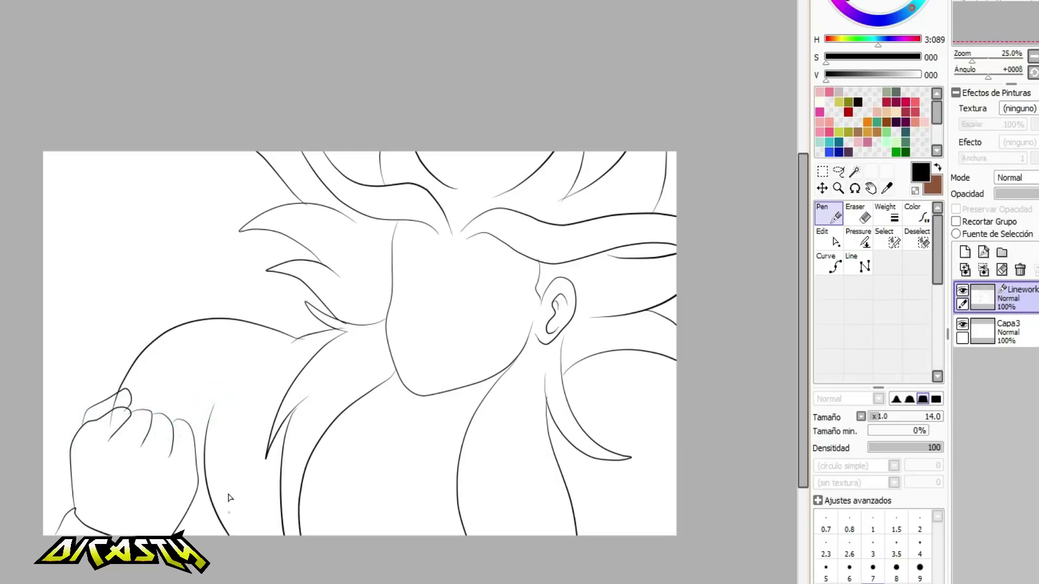
# Draw the torn sleeve edges on both sides, the neck tendons and the curved chest lines.
pyautogui.moveTo(248, 420); pyautogui.dragTo(232, 535)
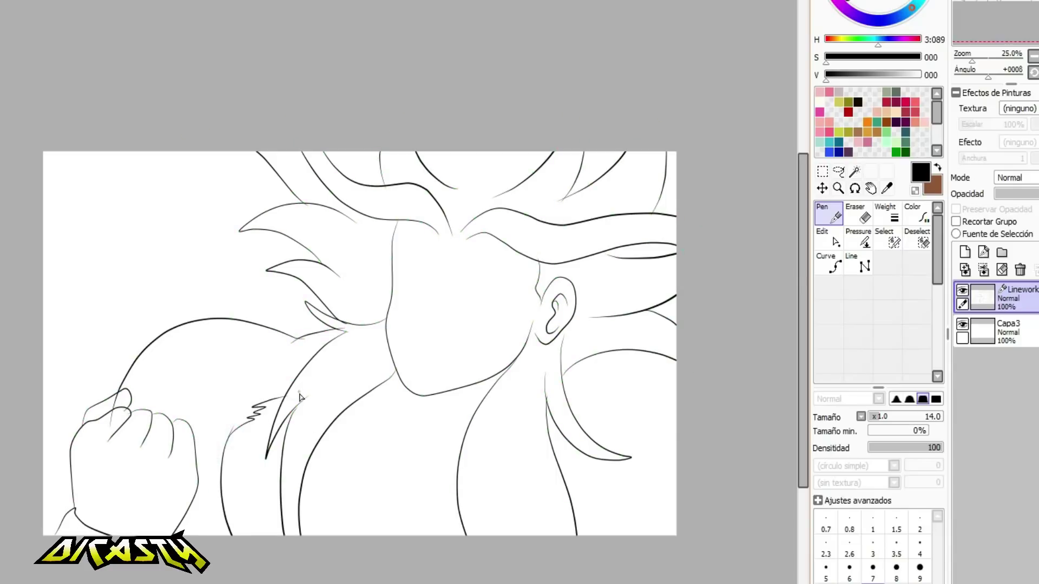
pyautogui.moveTo(395, 375); pyautogui.dragTo(403, 421)
pyautogui.moveTo(475, 386)
pyautogui.mouseDown()
pyautogui.moveTo(434, 422)
pyautogui.moveTo(439, 430)
pyautogui.mouseUp()
pyautogui.moveTo(347, 410)
pyautogui.mouseDown()
pyautogui.moveTo(410, 454)
pyautogui.moveTo(392, 525)
pyautogui.mouseUp()
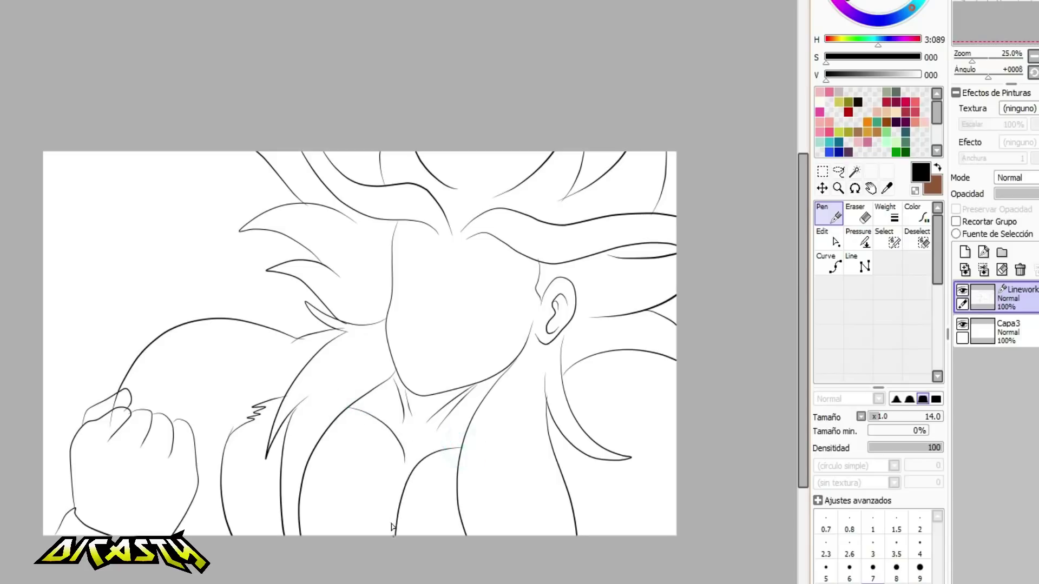
pyautogui.moveTo(404, 462); pyautogui.dragTo(409, 475)
pyautogui.moveTo(561, 464)
pyautogui.mouseDown()
pyautogui.moveTo(584, 481)
pyautogui.moveTo(604, 533)
pyautogui.mouseUp()
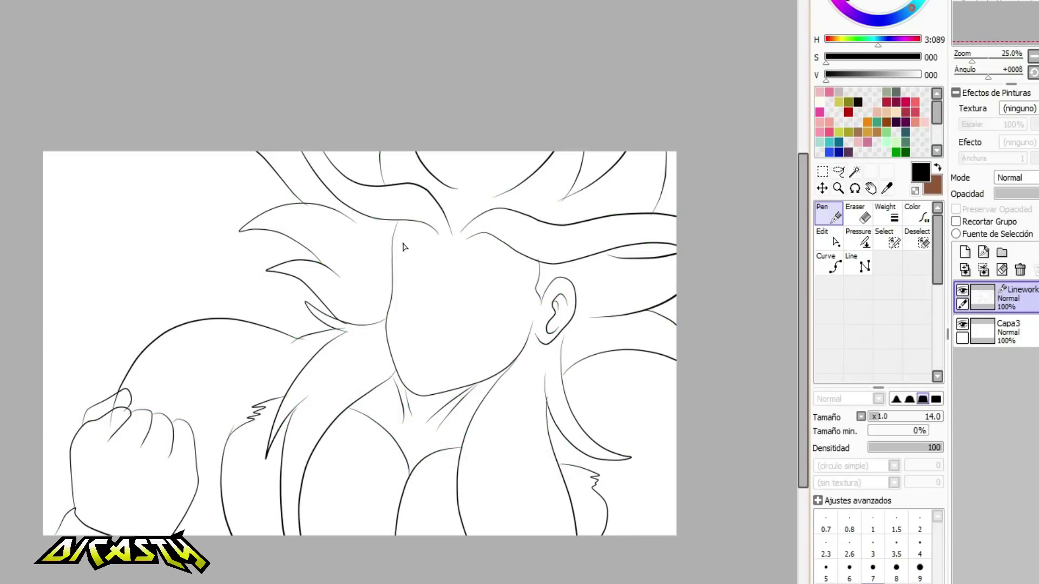
# Pull the left face contour inward at cheek height and draw the small curved cheek lines over it.
pyautogui.scroll(2, 485, 226)
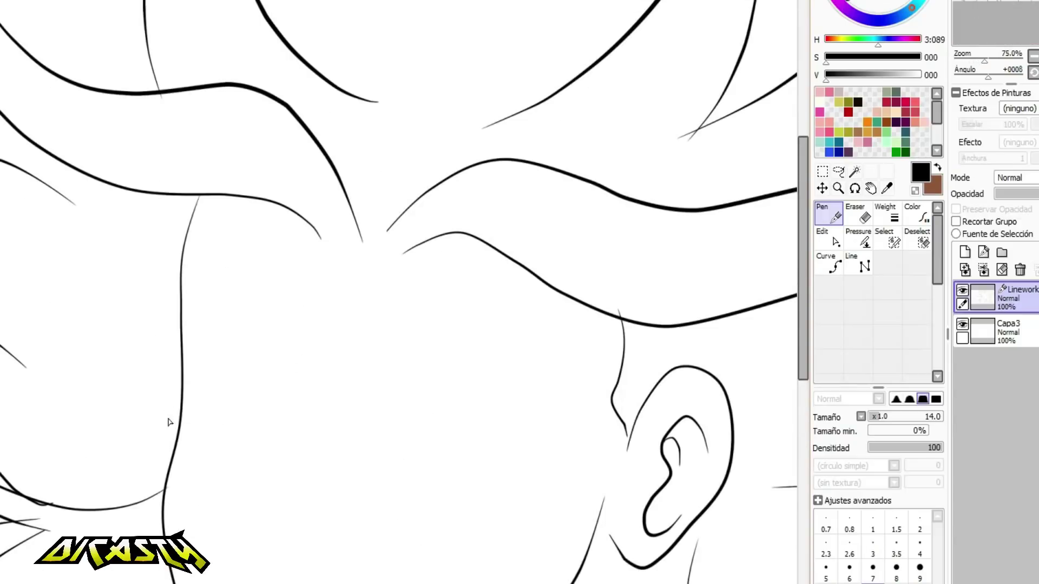
pyautogui.moveTo(164, 512); pyautogui.dragTo(166, 519)
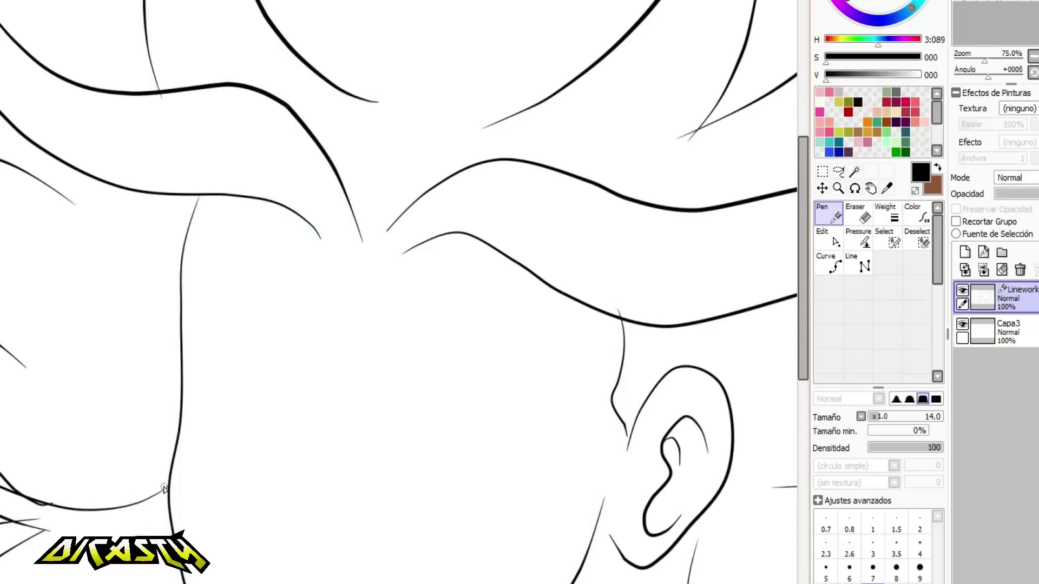
pyautogui.moveTo(170, 477)
pyautogui.mouseDown()
pyautogui.moveTo(199, 471)
pyautogui.moveTo(214, 434)
pyautogui.mouseUp()
# Draw the slanted left eyebrow and reshape the forehead contour up to the hairline.
pyautogui.moveTo(193, 251)
pyautogui.mouseDown()
pyautogui.moveTo(219, 204)
pyautogui.moveTo(316, 363)
pyautogui.mouseUp()
pyautogui.hotkey('ctrl', 'z')
pyautogui.moveTo(189, 300)
pyautogui.mouseDown()
pyautogui.moveTo(207, 264)
pyautogui.moveTo(309, 407)
pyautogui.moveTo(265, 378)
pyautogui.moveTo(308, 426)
pyautogui.moveTo(313, 388)
pyautogui.moveTo(312, 420)
pyautogui.mouseUp()
pyautogui.keyDown('ctrl'); pyautogui.click(302, 419); pyautogui.keyUp('ctrl')
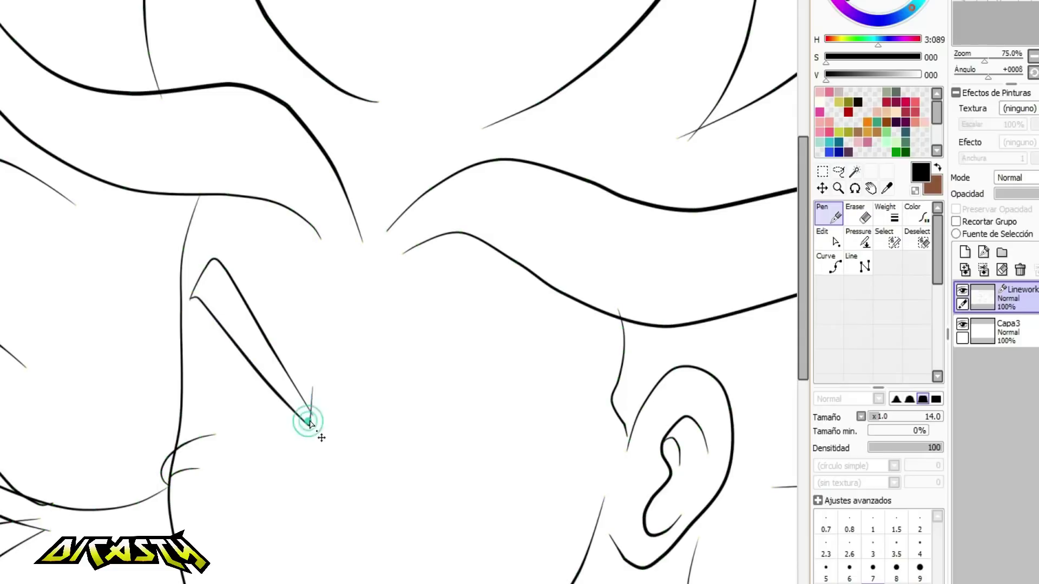
pyautogui.press('ctrl')
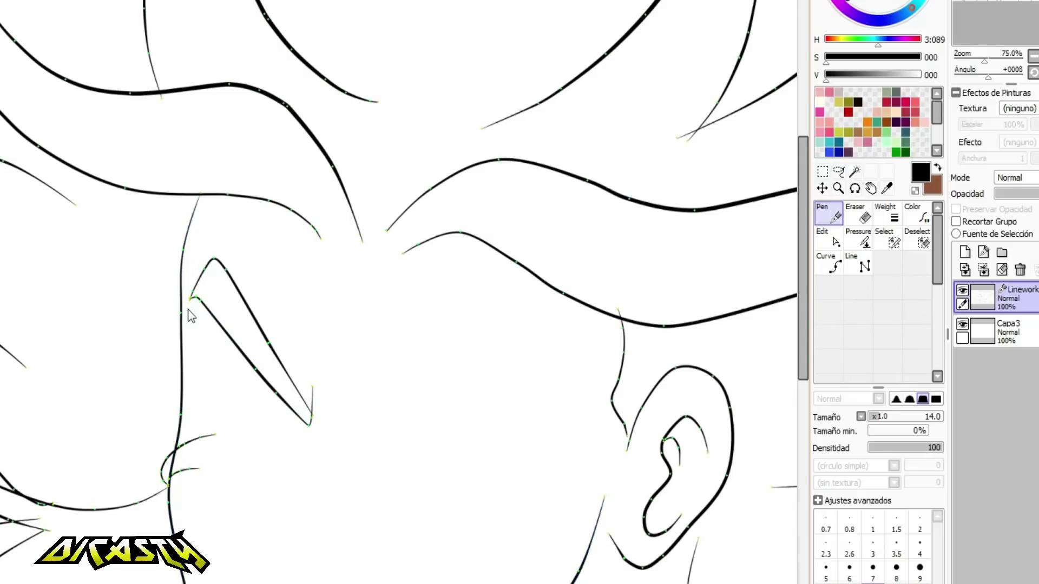
pyautogui.moveTo(183, 253); pyautogui.dragTo(187, 248)
pyautogui.moveTo(201, 196); pyautogui.dragTo(207, 202)
# Draw the brow crease and right eyebrow, and outline both angry eyes beneath the brows.
pyautogui.moveTo(312, 385)
pyautogui.mouseDown()
pyautogui.moveTo(342, 431)
pyautogui.moveTo(554, 426)
pyautogui.mouseUp()
pyautogui.moveTo(340, 424)
pyautogui.mouseDown()
pyautogui.moveTo(452, 372)
pyautogui.moveTo(553, 426)
pyautogui.mouseUp()
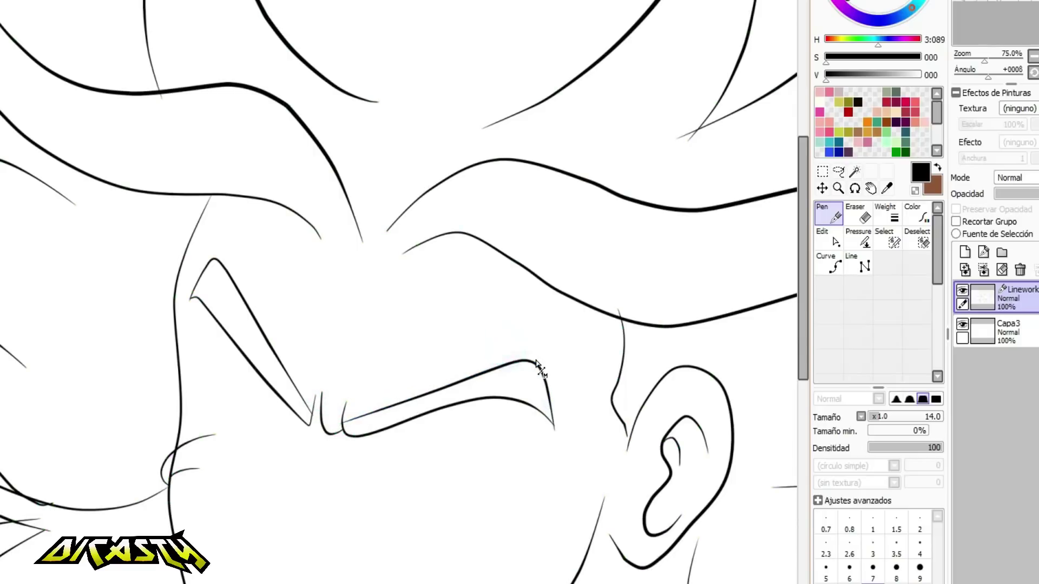
pyautogui.moveTo(212, 318)
pyautogui.mouseDown()
pyautogui.moveTo(227, 409)
pyautogui.moveTo(292, 437)
pyautogui.mouseUp()
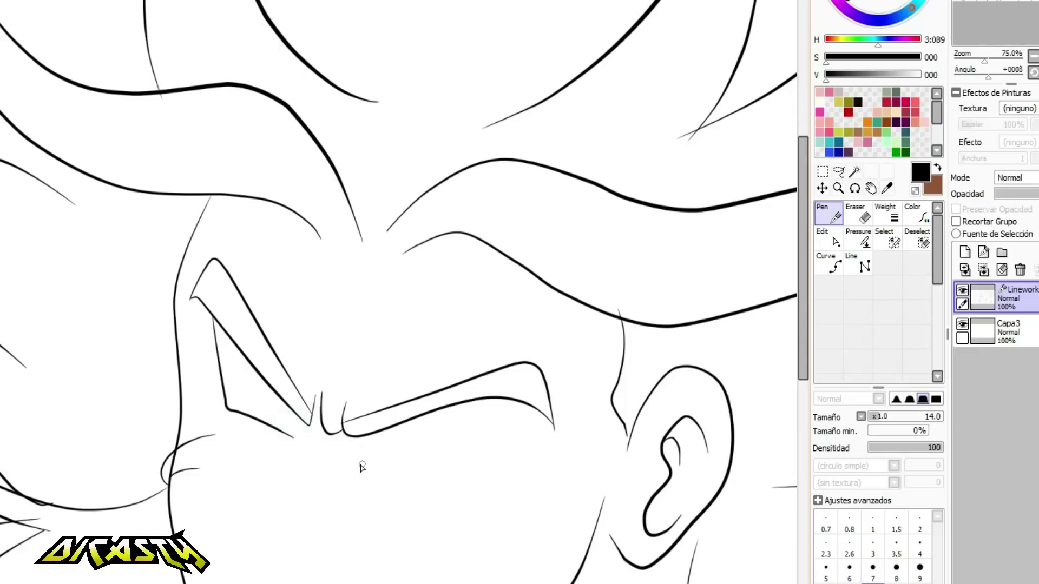
pyautogui.moveTo(361, 464); pyautogui.dragTo(511, 393)
# Draw the nose with its nostril lines and outline the wide-open shouting mouth.
pyautogui.moveTo(334, 447)
pyautogui.mouseDown()
pyautogui.moveTo(301, 468)
pyautogui.moveTo(292, 522)
pyautogui.moveTo(320, 528)
pyautogui.mouseUp()
pyautogui.moveTo(287, 494); pyautogui.dragTo(278, 510)
pyautogui.moveTo(801, 336); pyautogui.dragTo(804, 383)
pyautogui.moveTo(205, 542); pyautogui.dragTo(216, 540)
pyautogui.moveTo(253, 434)
pyautogui.mouseDown()
pyautogui.moveTo(319, 457)
pyautogui.moveTo(338, 569)
pyautogui.moveTo(246, 476)
pyautogui.moveTo(242, 447)
pyautogui.mouseUp()
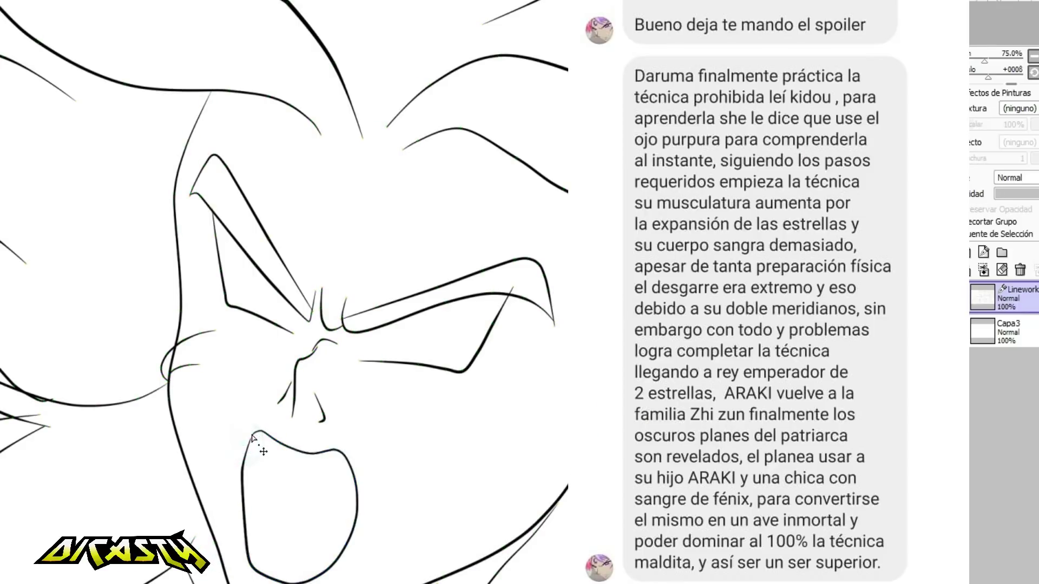
# Add the upper teeth line and the tongue inside the open mouth.
pyautogui.moveTo(248, 429); pyautogui.dragTo(371, 464)
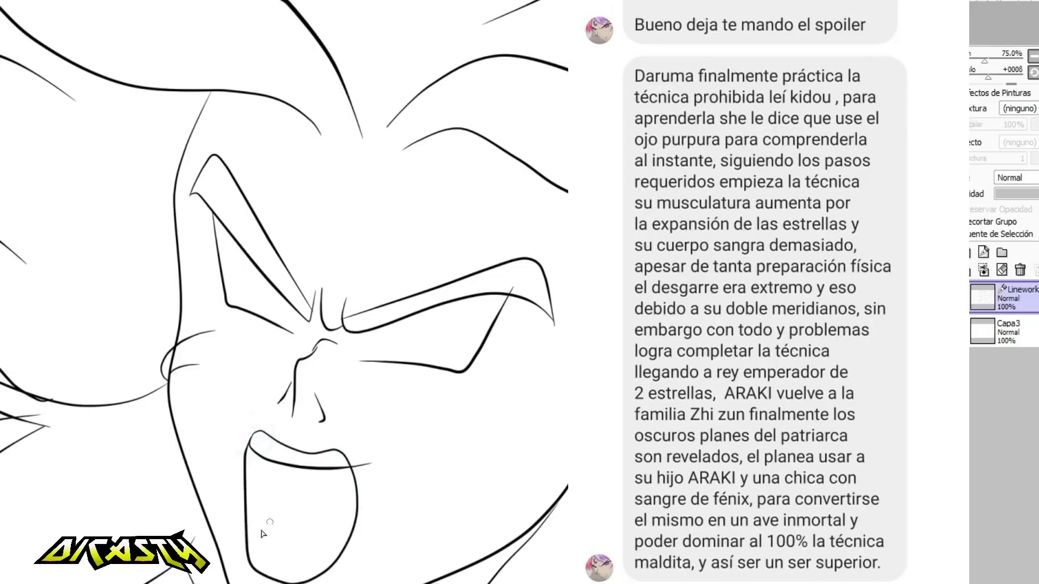
pyautogui.moveTo(250, 531); pyautogui.dragTo(276, 564)
pyautogui.moveTo(283, 521); pyautogui.dragTo(353, 544)
pyautogui.moveTo(276, 565); pyautogui.dragTo(326, 570)
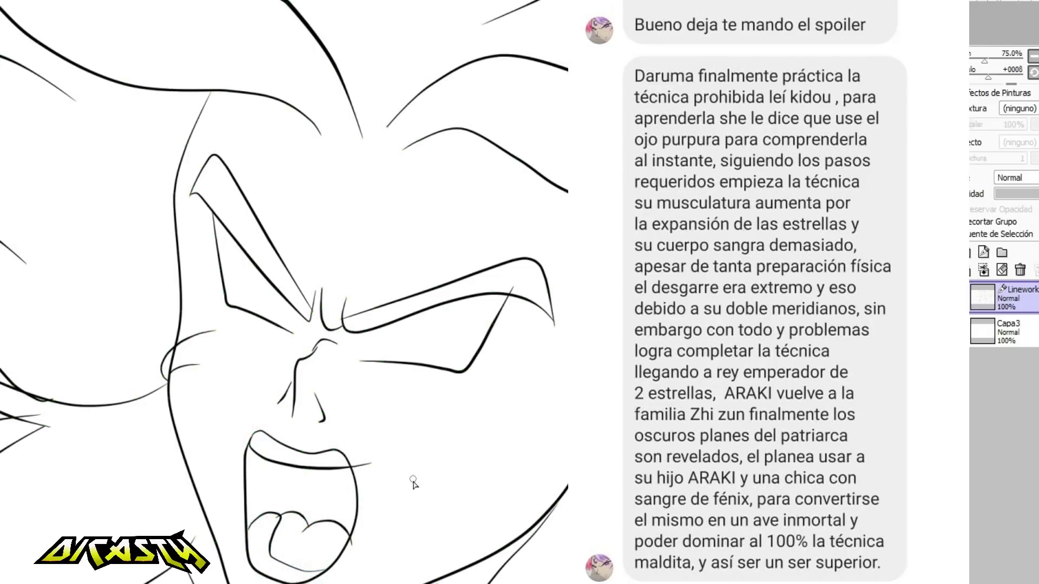
# Draw the crease beside the mouth and the strained muscle lines on the right cheek, adjusting their curves.
pyautogui.moveTo(365, 434); pyautogui.dragTo(390, 469)
pyautogui.moveTo(449, 449)
pyautogui.mouseDown()
pyautogui.moveTo(493, 398)
pyautogui.moveTo(539, 522)
pyautogui.mouseUp()
pyautogui.hotkey('ctrl', 'z')
pyautogui.moveTo(505, 437); pyautogui.dragTo(536, 533)
pyautogui.moveTo(505, 437); pyautogui.dragTo(513, 417)
pyautogui.moveTo(527, 455); pyautogui.dragTo(524, 455)
# Add the frown wrinkles between the eyebrows and the crease line above the right eyebrow.
pyautogui.moveTo(283, 213)
pyautogui.mouseDown()
pyautogui.moveTo(274, 144)
pyautogui.moveTo(326, 238)
pyautogui.mouseUp()
pyautogui.moveTo(298, 136); pyautogui.dragTo(330, 221)
pyautogui.moveTo(357, 264); pyautogui.dragTo(476, 214)
pyautogui.moveTo(295, 224); pyautogui.dragTo(322, 260)
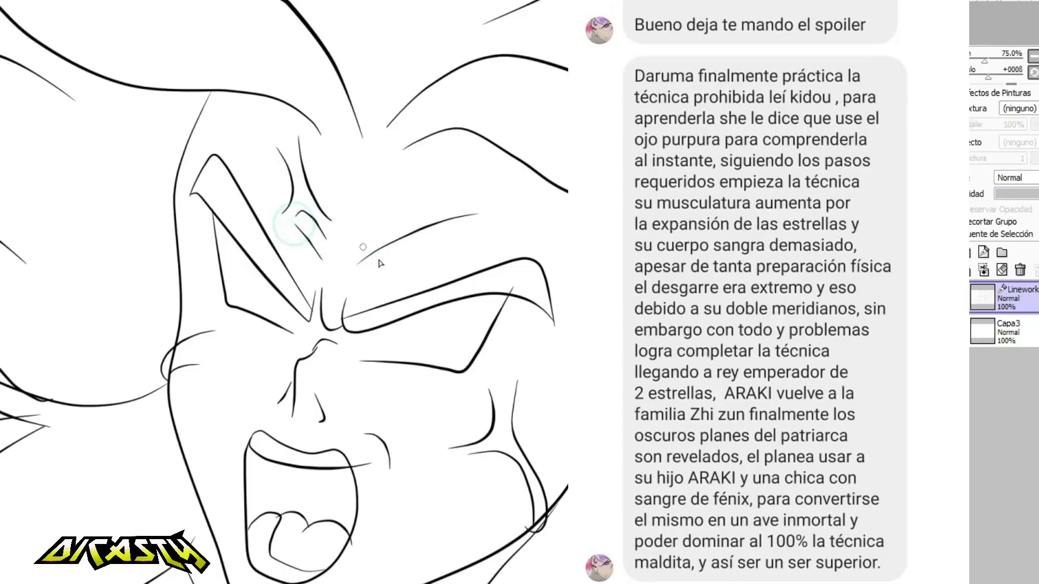
pyautogui.click(310, 318)
pyautogui.click(310, 318)
# Draw pairs of short knuckle creases across the back of the fist.
pyautogui.scroll(-4, 325, 337)
pyautogui.scroll(1, 222, 358)
pyautogui.scroll(3, 4, 522)
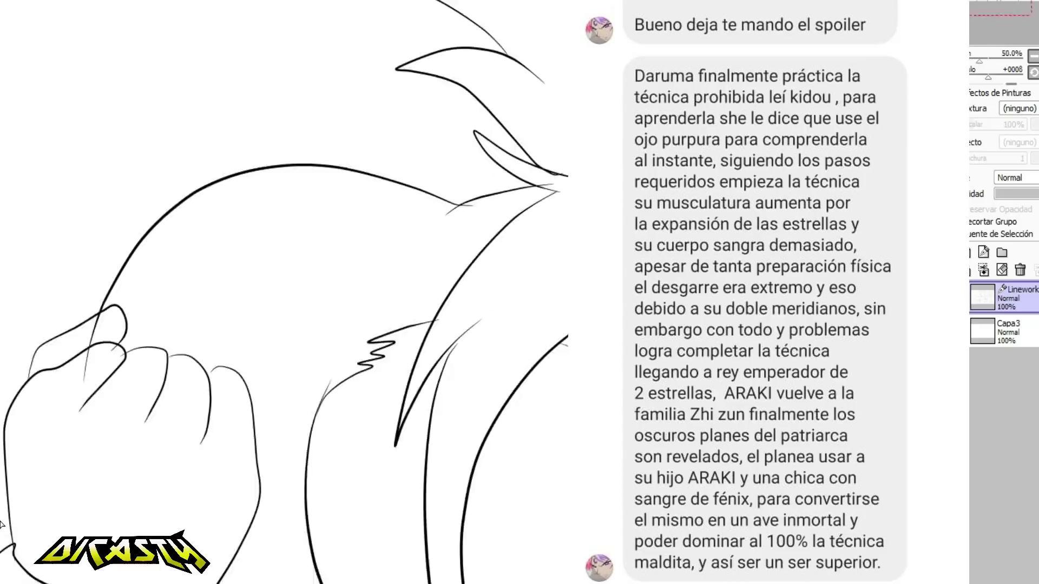
pyautogui.moveTo(55, 371); pyautogui.dragTo(51, 410)
pyautogui.moveTo(63, 391); pyautogui.dragTo(63, 419)
pyautogui.moveTo(151, 387); pyautogui.dragTo(158, 438)
pyautogui.moveTo(246, 405); pyautogui.dragTo(248, 444)
pyautogui.moveTo(259, 423); pyautogui.dragTo(251, 459)
pyautogui.moveTo(329, 441)
pyautogui.mouseDown()
pyautogui.moveTo(343, 485)
pyautogui.moveTo(336, 506)
pyautogui.mouseUp()
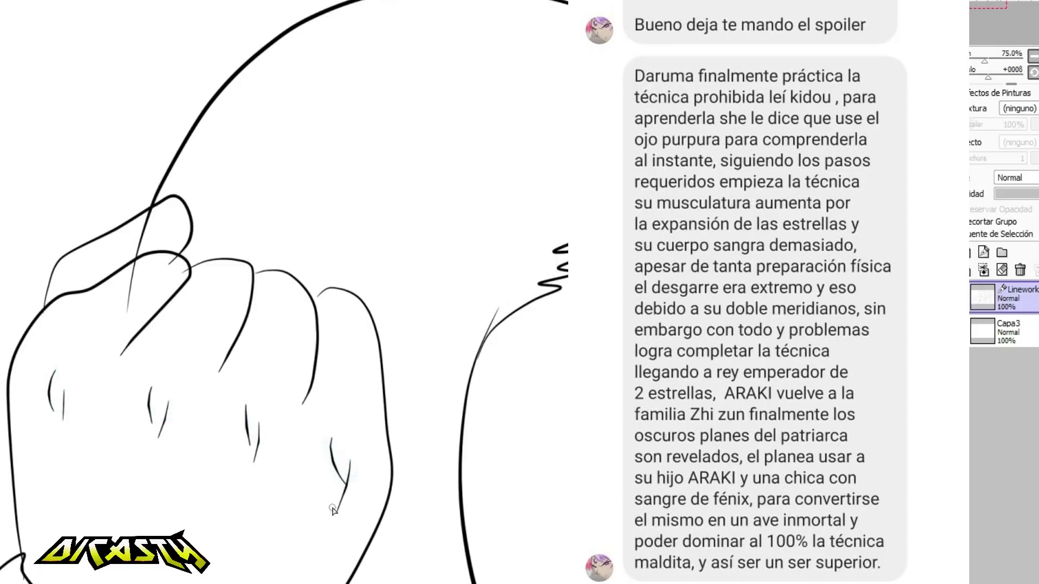
# Begin a second character above the fist by drawing the narrow pointed strand at the left of the fringe.
pyautogui.scroll(-5, 298, 483)
pyautogui.scroll(1, 455, 473)
pyautogui.scroll(1, 464, 474)
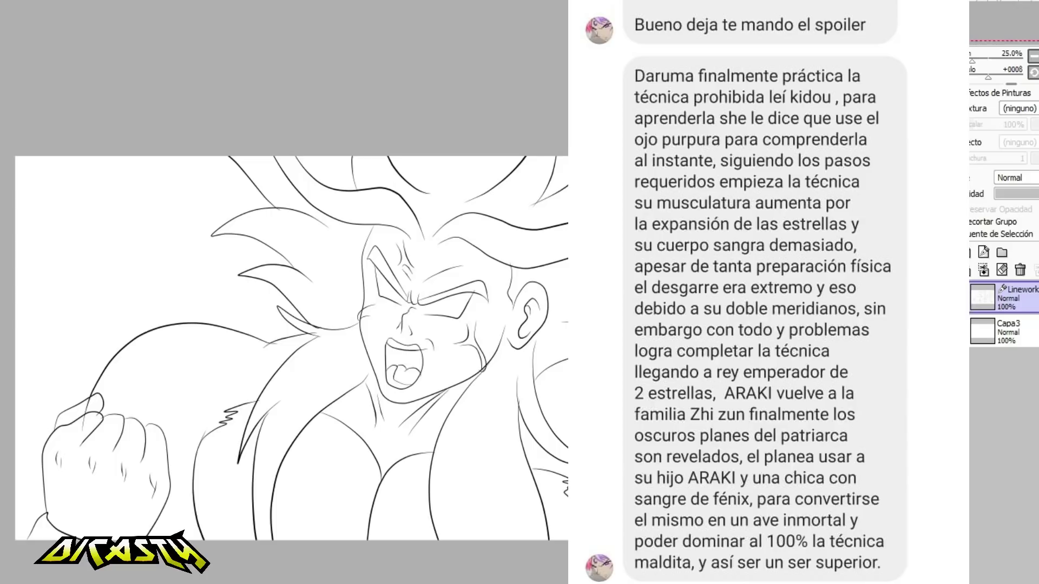
pyautogui.moveTo(54, 451); pyautogui.dragTo(19, 394)
pyautogui.scroll(-1, 278, 392)
pyautogui.scroll(1, 264, 224)
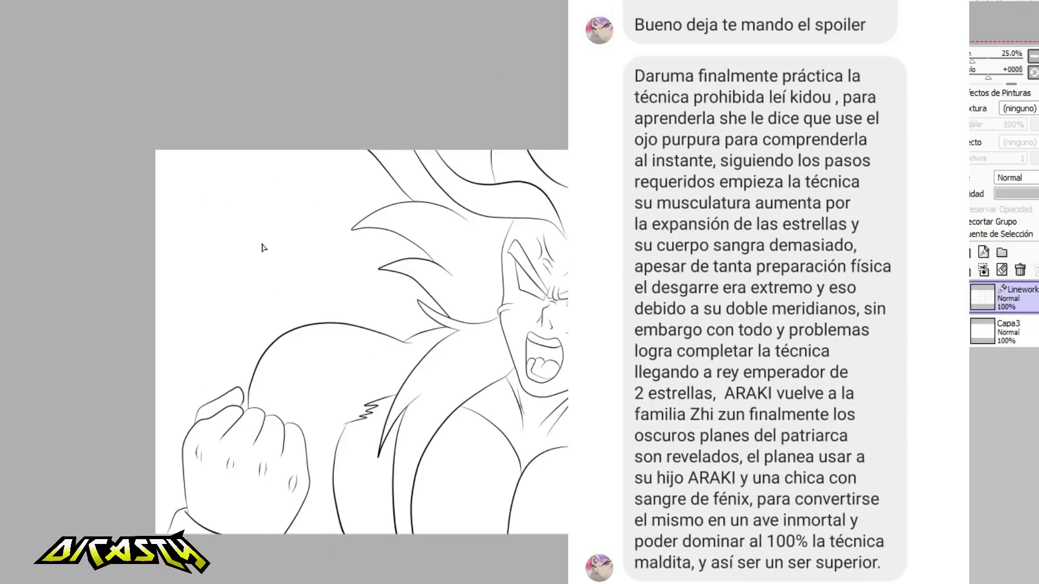
pyautogui.scroll(2, 263, 248)
pyautogui.scroll(-3, 233, 289)
pyautogui.scroll(4, 237, 275)
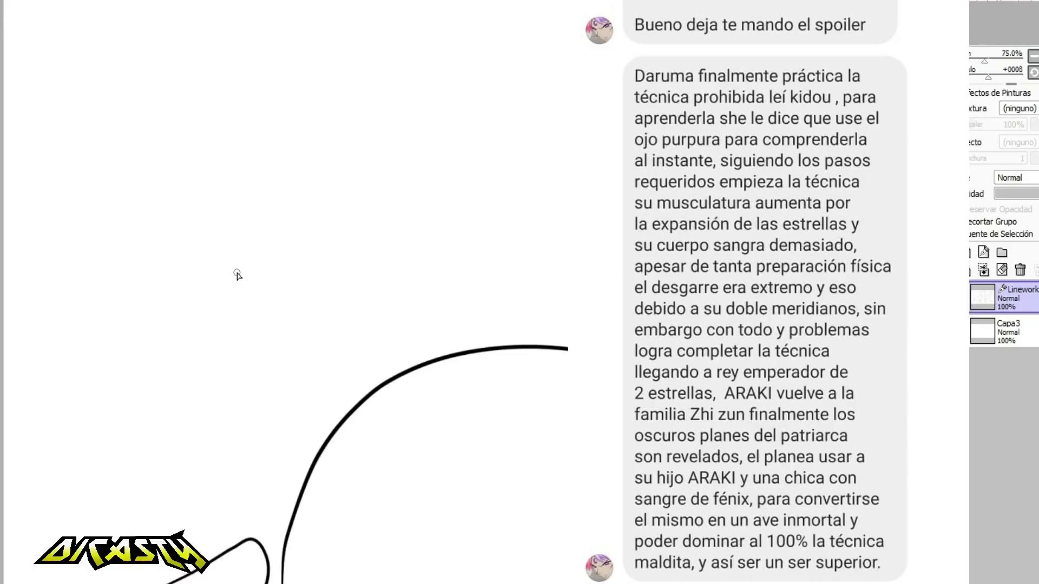
pyautogui.moveTo(145, 1)
pyautogui.mouseDown()
pyautogui.moveTo(131, 134)
pyautogui.moveTo(111, 52)
pyautogui.moveTo(104, 56)
pyautogui.mouseUp()
pyautogui.hotkey('ctrl', 'z')
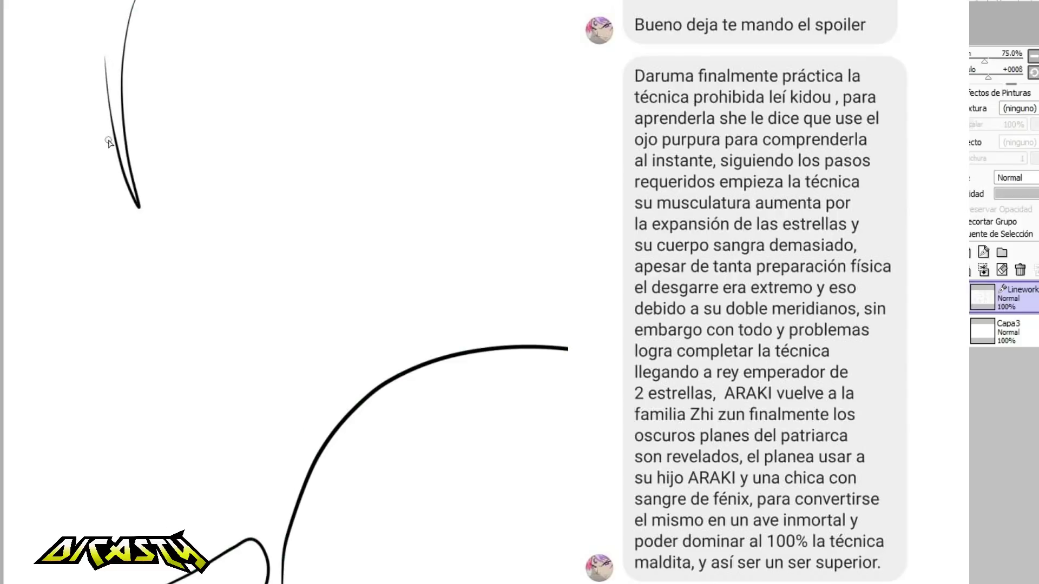
# Draw the second character's blunt-cut fringe, the pointed strand on its right side and the cheek line below it.
pyautogui.moveTo(124, 93); pyautogui.dragTo(189, 91)
pyautogui.moveTo(206, 169)
pyautogui.mouseDown()
pyautogui.moveTo(214, 17)
pyautogui.moveTo(335, 23)
pyautogui.mouseUp()
pyautogui.moveTo(340, 70)
pyautogui.mouseDown()
pyautogui.moveTo(357, 122)
pyautogui.moveTo(355, 25)
pyautogui.moveTo(435, 1)
pyautogui.moveTo(459, 160)
pyautogui.mouseUp()
pyautogui.moveTo(449, 74)
pyautogui.mouseDown()
pyautogui.moveTo(459, 159)
pyautogui.moveTo(491, 214)
pyautogui.mouseUp()
pyautogui.moveTo(490, 269); pyautogui.dragTo(476, 347)
pyautogui.hotkey('ctrl', 'z')
pyautogui.moveTo(484, 267); pyautogui.dragTo(478, 357)
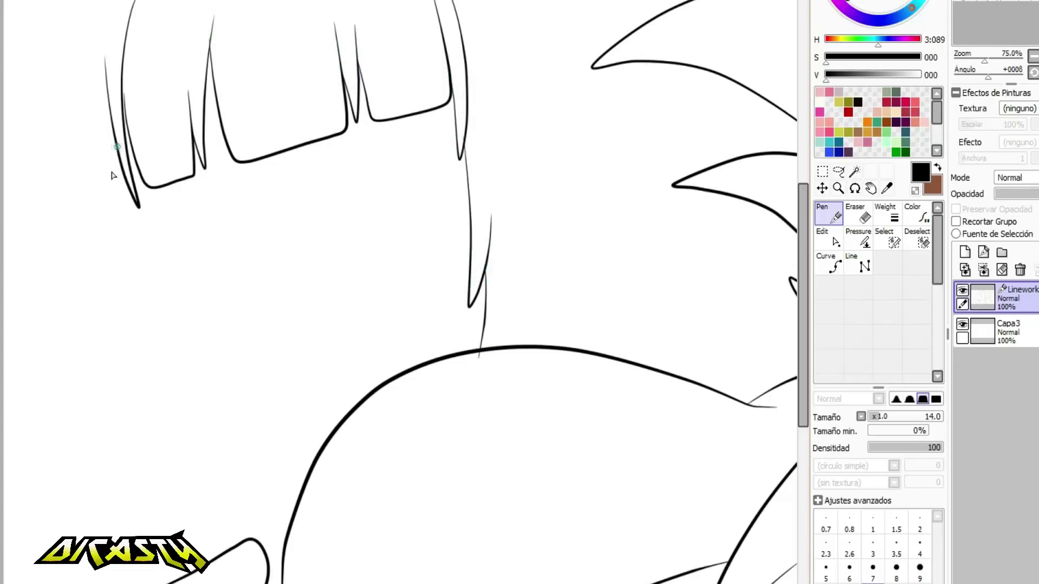
# Ink the second character's left side lock, the long strand falling to the fist and the curved shape behind it.
pyautogui.moveTo(115, 154); pyautogui.dragTo(193, 349)
pyautogui.moveTo(112, 235); pyautogui.dragTo(193, 349)
pyautogui.moveTo(149, 303); pyautogui.dragTo(245, 537)
pyautogui.moveTo(36, 188); pyautogui.dragTo(124, 418)
pyautogui.hotkey('ctrl', 'z')
pyautogui.moveTo(7, 111); pyautogui.dragTo(178, 530)
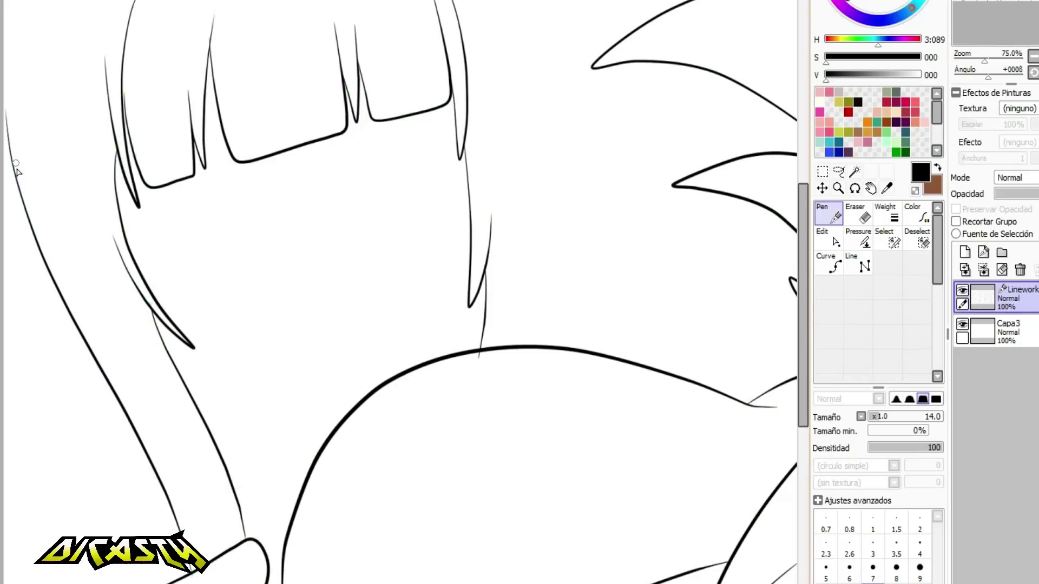
pyautogui.moveTo(20, 196); pyautogui.dragTo(124, 372)
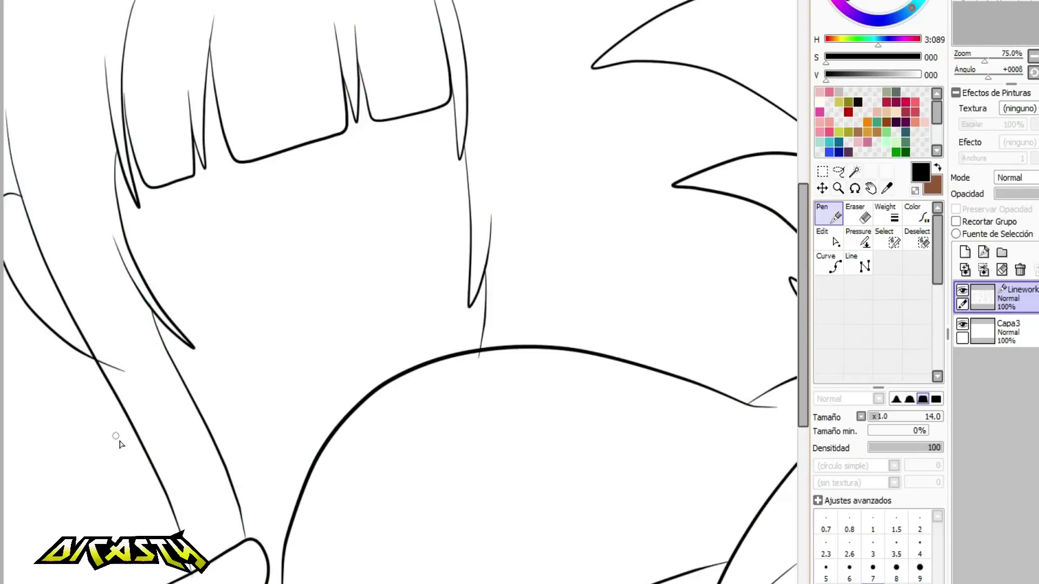
# Flip the canvas view horizontally and reshape the second character's cheek line where it meets the shoulder arc.
pyautogui.moveTo(222, 461)
pyautogui.mouseDown()
pyautogui.moveTo(303, 486)
pyautogui.moveTo(287, 489)
pyautogui.moveTo(312, 487)
pyautogui.mouseUp()
pyautogui.hotkey('ctrl', 'z')
pyautogui.press('h')
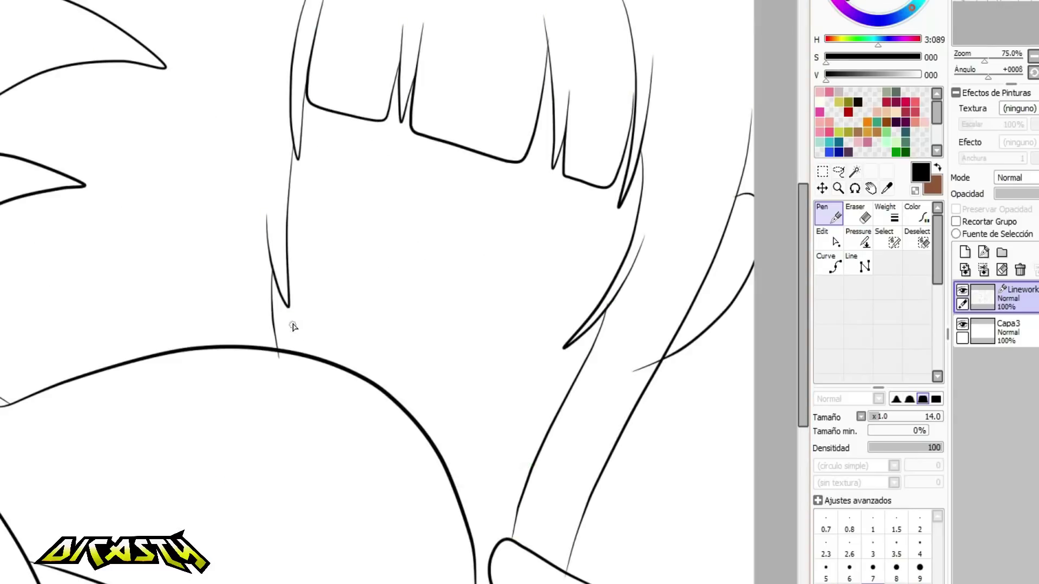
pyautogui.press('ctrl')
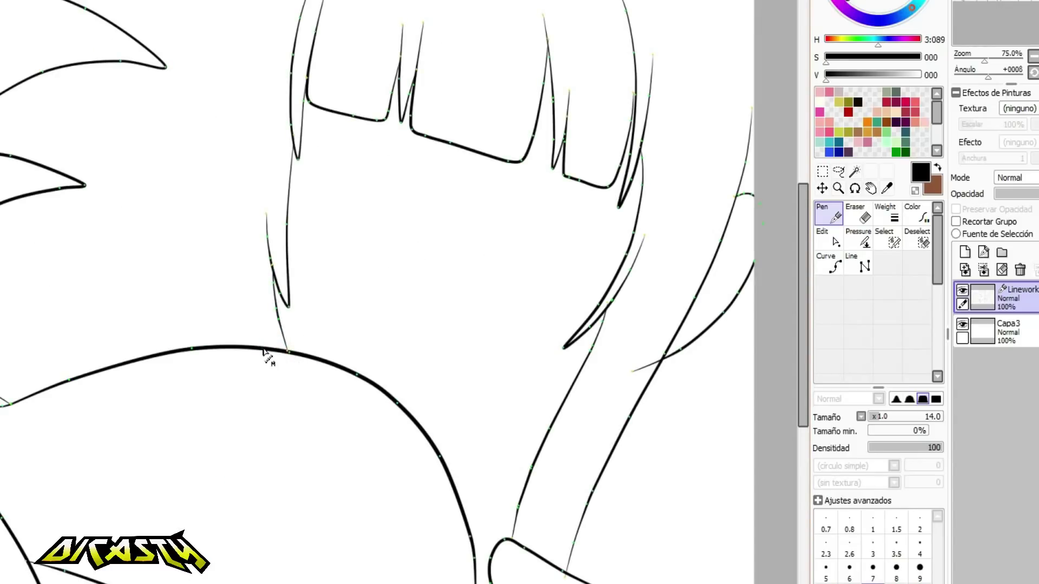
# Draw two curved lines between the shoulder arc and the long strand, and a contour running to the canvas edge.
pyautogui.moveTo(449, 473); pyautogui.dragTo(546, 440)
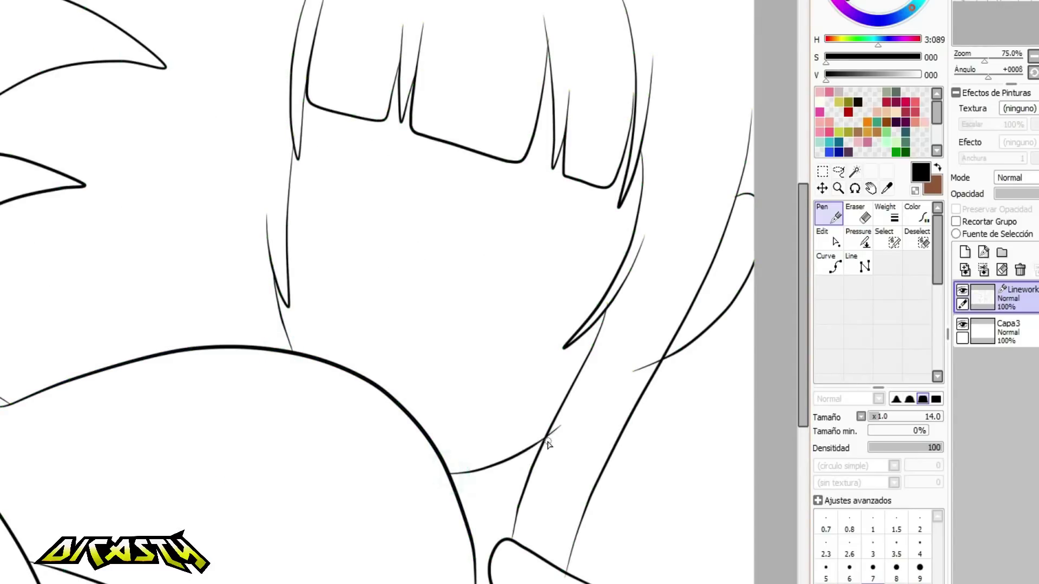
pyautogui.moveTo(692, 344); pyautogui.dragTo(750, 467)
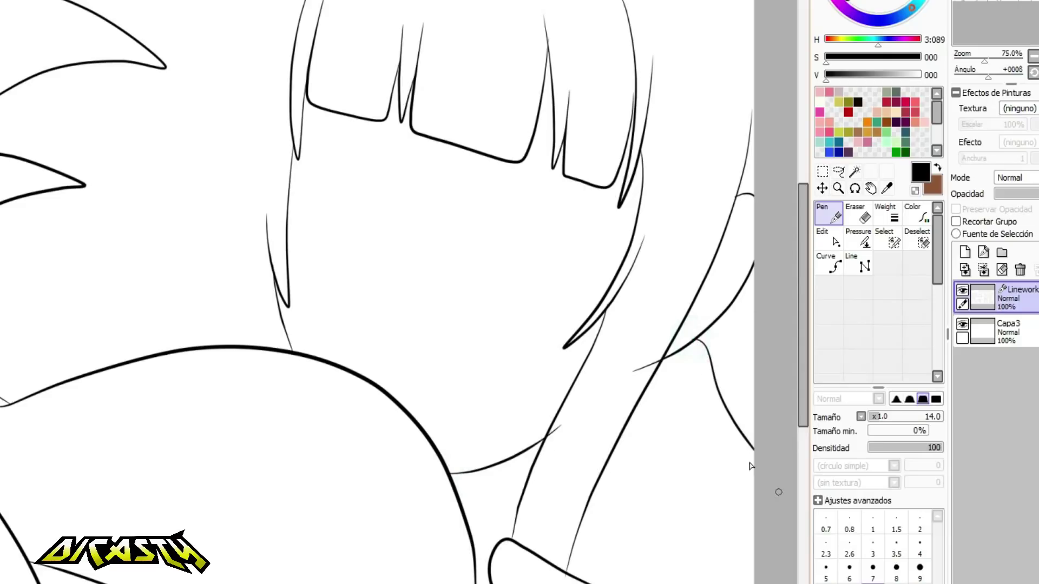
pyautogui.press('ctrl')
pyautogui.moveTo(470, 537); pyautogui.dragTo(472, 532)
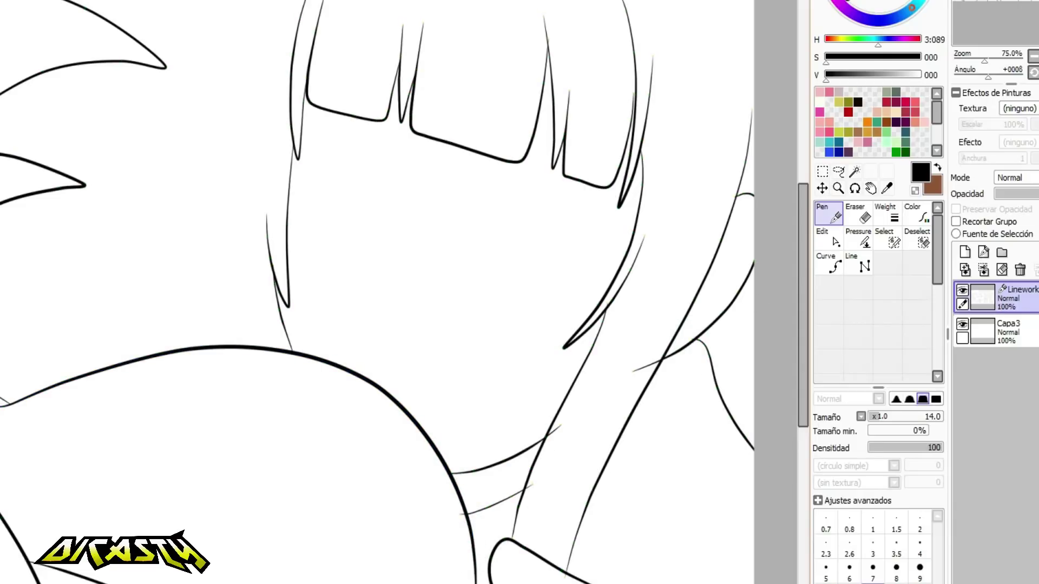
# Draw the second character's long outer hair line, running from above the fringe down to the shoulder arc.
pyautogui.moveTo(806, 331); pyautogui.dragTo(701, 258)
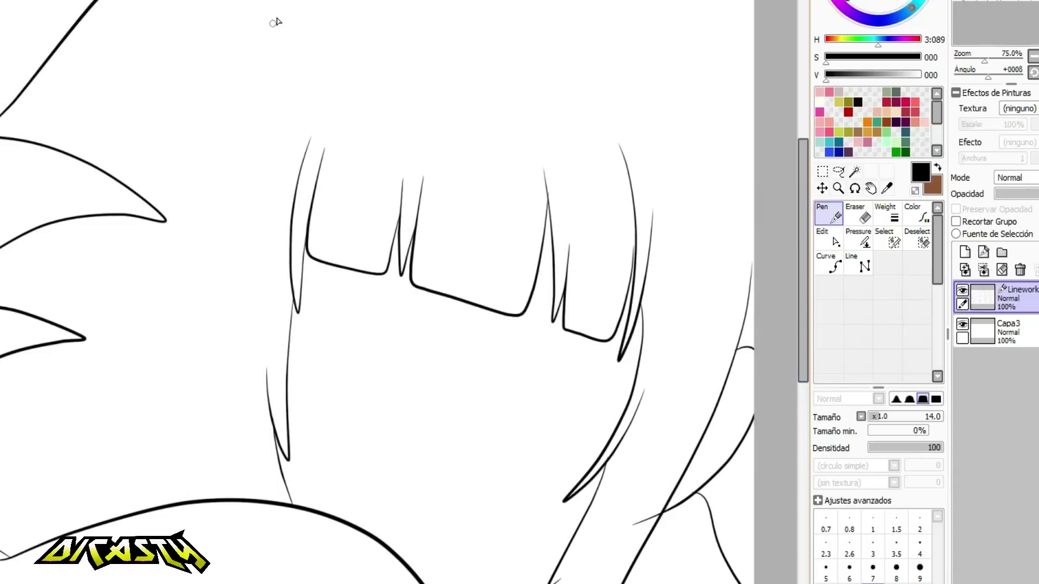
pyautogui.moveTo(265, 1)
pyautogui.mouseDown()
pyautogui.moveTo(149, 536)
pyautogui.moveTo(134, 525)
pyautogui.mouseUp()
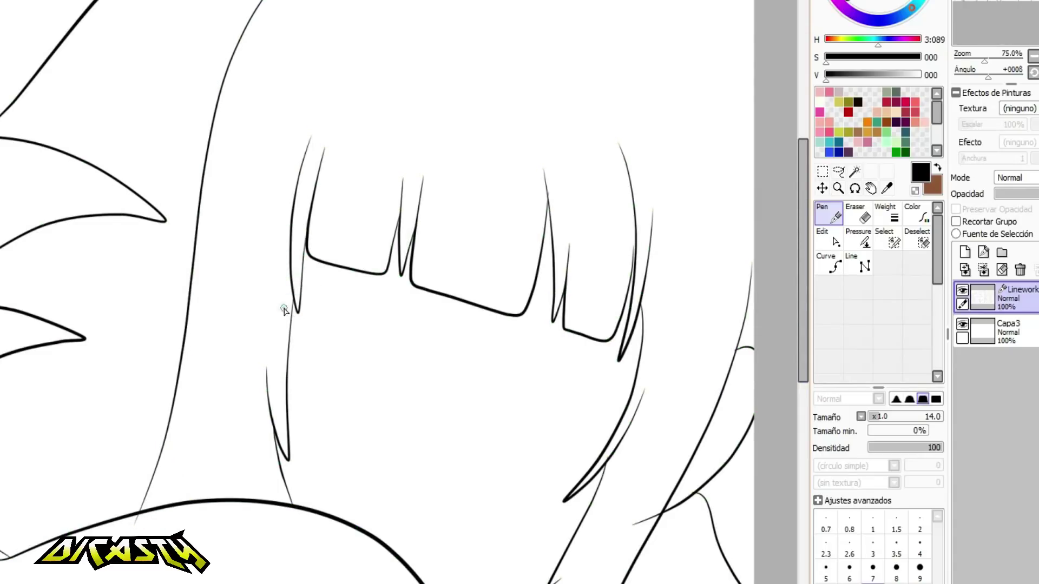
# Draw the second character's closed eyes, nose and mouth, with thin crease lines and short strokes above both eyes.
pyautogui.moveTo(284, 309); pyautogui.dragTo(391, 413)
pyautogui.moveTo(272, 310)
pyautogui.mouseDown()
pyautogui.moveTo(388, 378)
pyautogui.moveTo(367, 436)
pyautogui.moveTo(396, 390)
pyautogui.mouseUp()
pyautogui.moveTo(373, 357)
pyautogui.mouseDown()
pyautogui.moveTo(358, 355)
pyautogui.moveTo(377, 373)
pyautogui.mouseUp()
pyautogui.moveTo(461, 401)
pyautogui.mouseDown()
pyautogui.moveTo(530, 378)
pyautogui.moveTo(604, 401)
pyautogui.mouseUp()
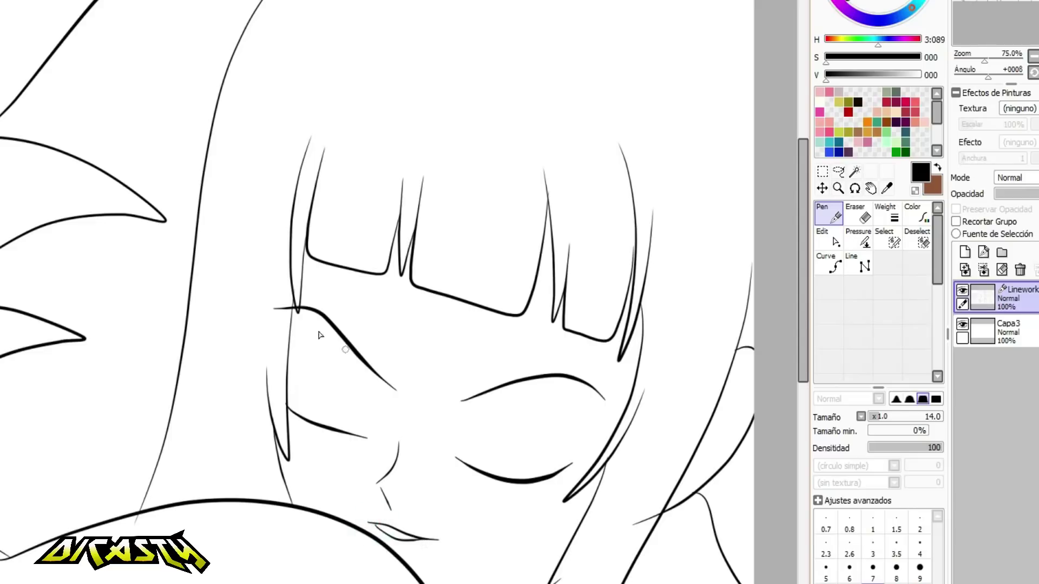
pyautogui.keyDown('ctrl'); pyautogui.click(289, 318); pyautogui.keyUp('ctrl')
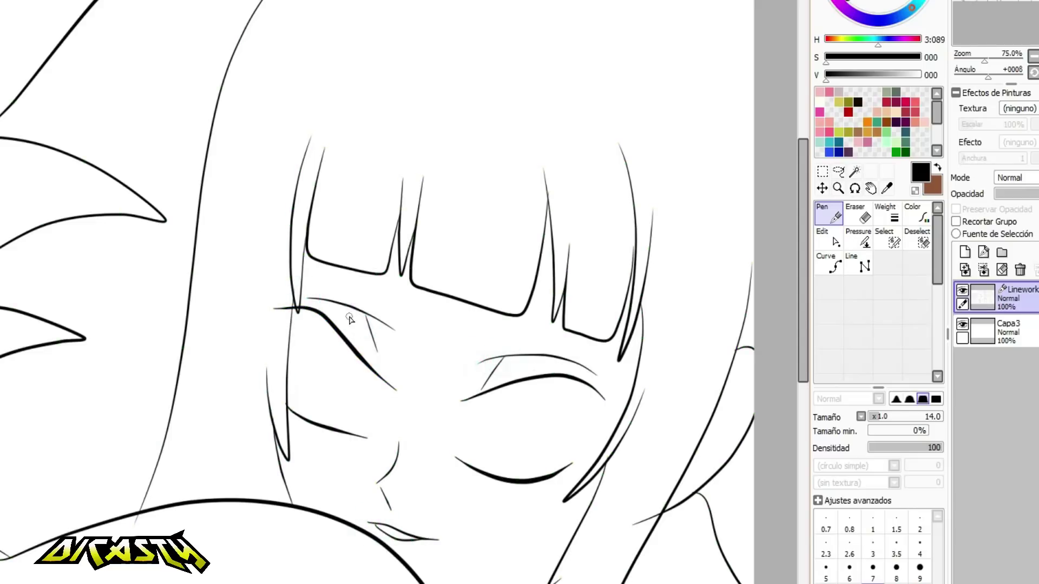
# Flip the canvas view horizontally and remove surplus control points from the upper lid of the eye nearest the outer hair line.
pyautogui.scroll(-5, 349, 319)
pyautogui.scroll(1, 348, 284)
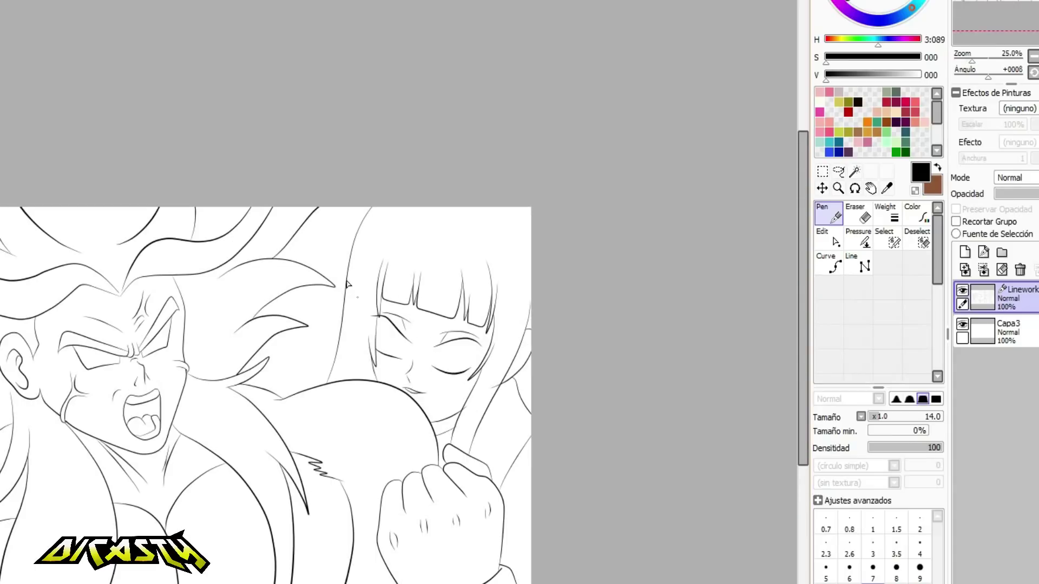
pyautogui.press('h')
pyautogui.scroll(2, 346, 328)
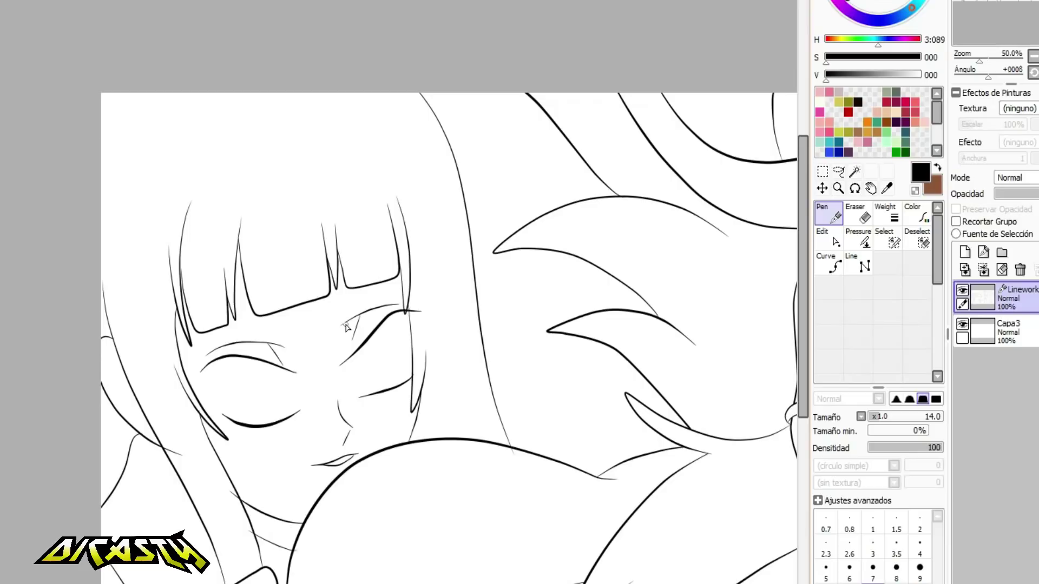
pyautogui.click(834, 237)
pyautogui.click(463, 164)
pyautogui.scroll(6, 419, 350)
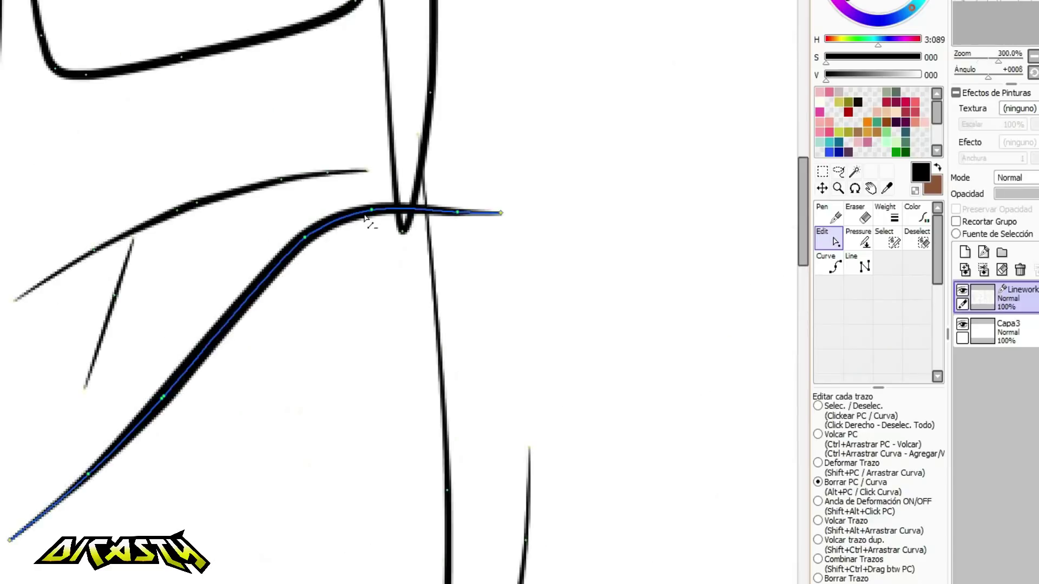
pyautogui.click(306, 238)
pyautogui.click(460, 214)
pyautogui.scroll(-3, 452, 241)
pyautogui.scroll(1, 440, 294)
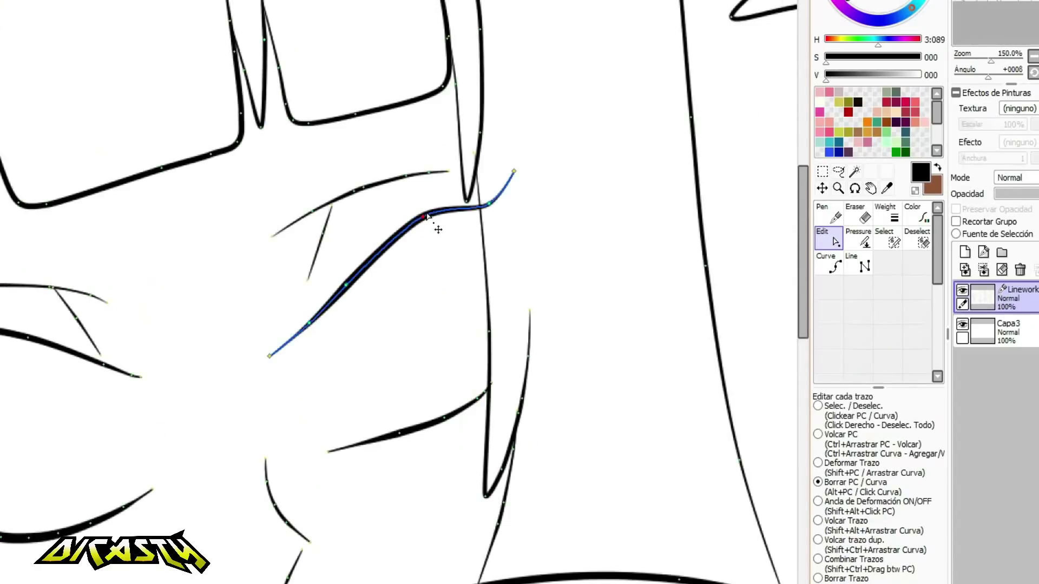
# Reshape that upper lid line into a smooth arch, pulling in its inner end and lowering its outer part.
pyautogui.moveTo(348, 285); pyautogui.dragTo(383, 241)
pyautogui.moveTo(310, 323); pyautogui.dragTo(330, 284)
pyautogui.click(271, 356)
pyautogui.moveTo(383, 243); pyautogui.dragTo(380, 248)
pyautogui.moveTo(448, 214); pyautogui.dragTo(442, 222)
pyautogui.moveTo(489, 204); pyautogui.dragTo(484, 208)
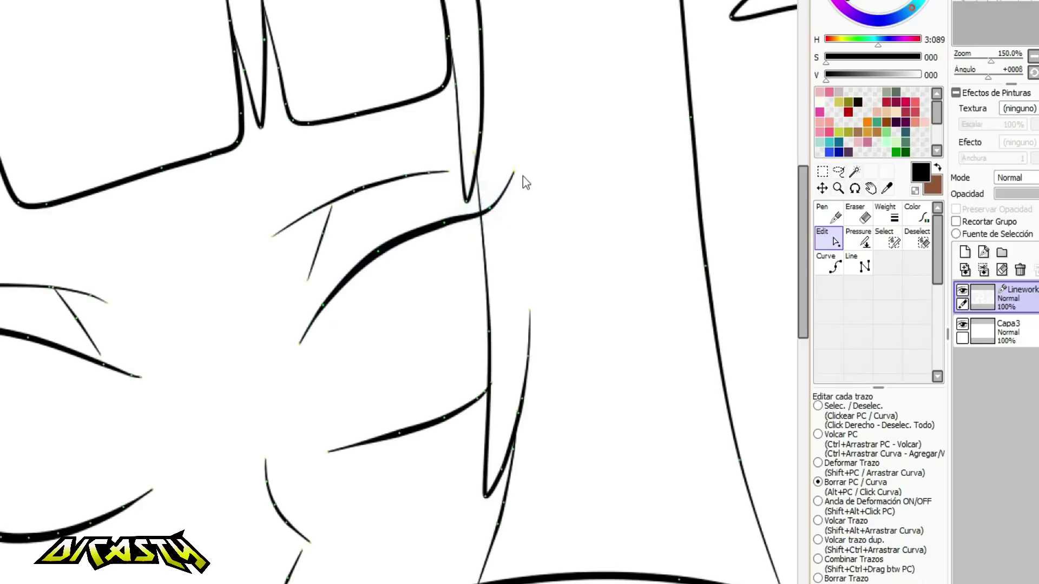
# Reshape the thin crease line and the short stroke above the same eye into shorter, rounder curves.
pyautogui.scroll(1, 375, 199)
pyautogui.click(323, 235)
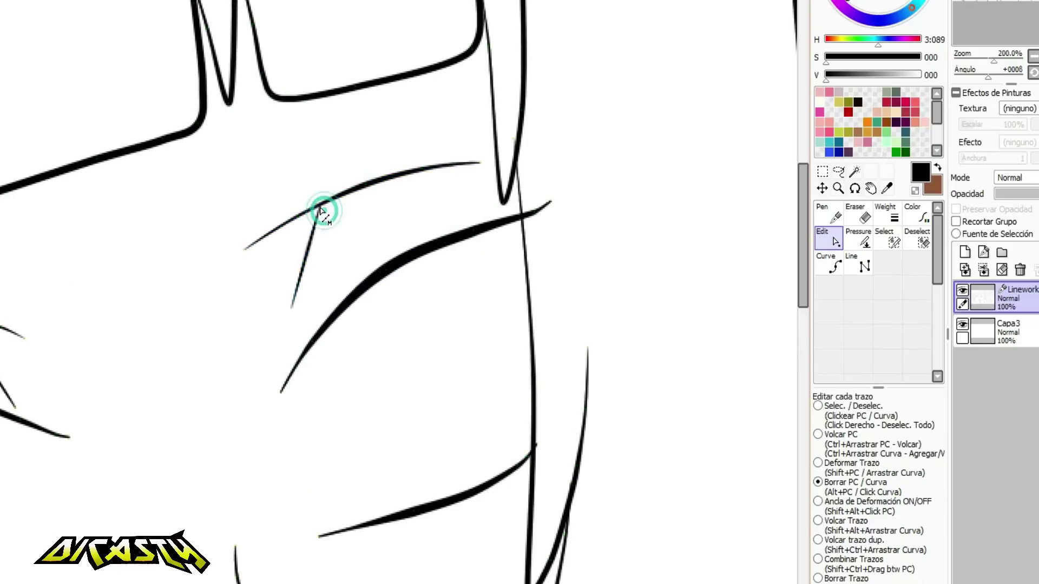
pyautogui.moveTo(296, 258); pyautogui.dragTo(363, 223)
pyautogui.click(422, 171)
pyautogui.scroll(-2, 424, 177)
pyautogui.scroll(2, 336, 198)
pyautogui.hotkey('ctrl', 'z')
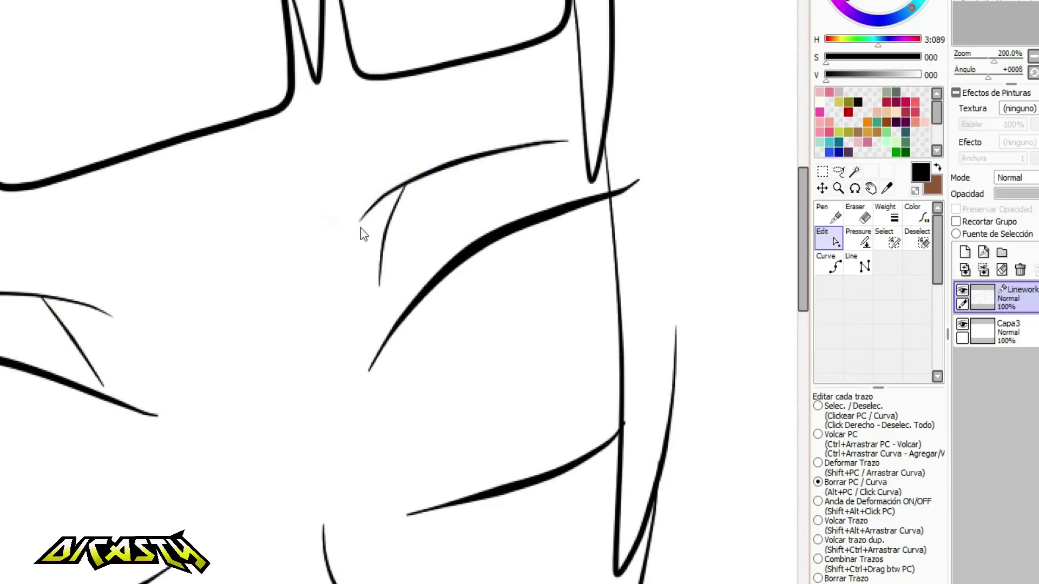
pyautogui.click(386, 193)
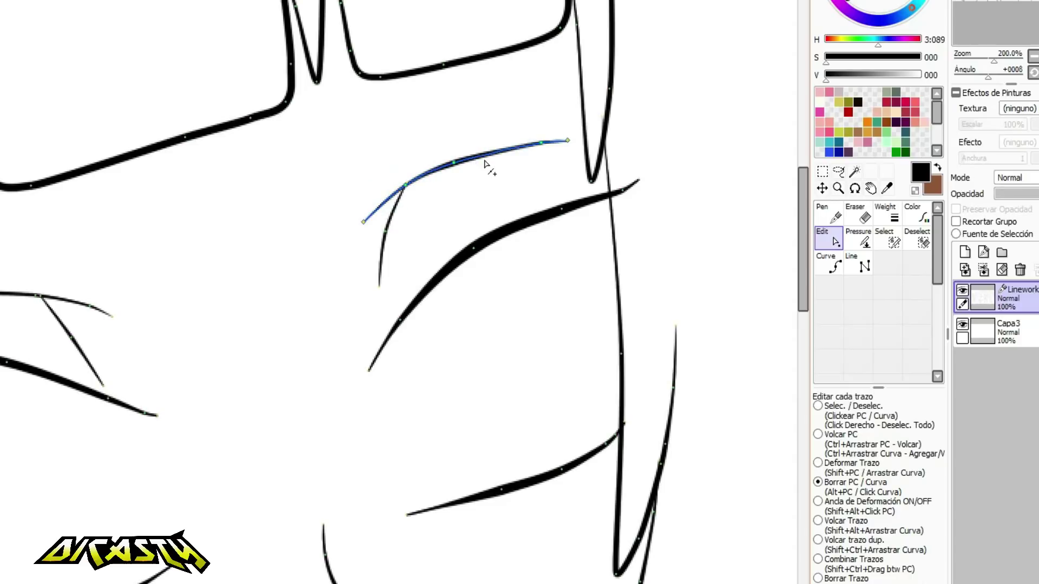
pyautogui.scroll(-2, 479, 179)
pyautogui.scroll(1, 524, 353)
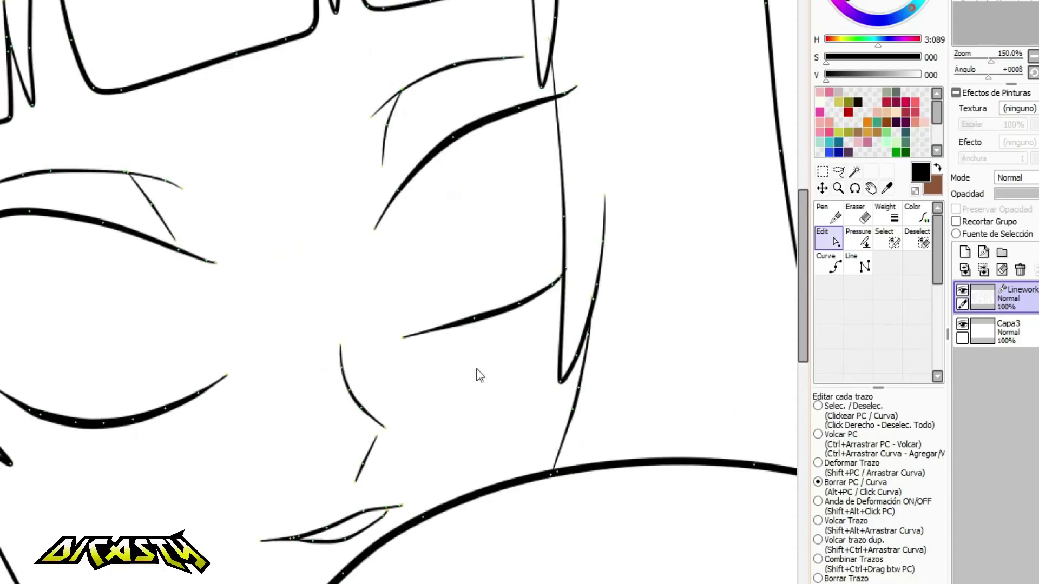
# Adjust the curve of the same eye's lower lid line and end it at the hair strand beside the face.
pyautogui.moveTo(404, 339)
pyautogui.mouseDown()
pyautogui.moveTo(421, 334)
pyautogui.moveTo(404, 338)
pyautogui.mouseUp()
pyautogui.moveTo(403, 339); pyautogui.dragTo(428, 333)
pyautogui.moveTo(502, 309); pyautogui.dragTo(484, 316)
pyautogui.scroll(2, 557, 297)
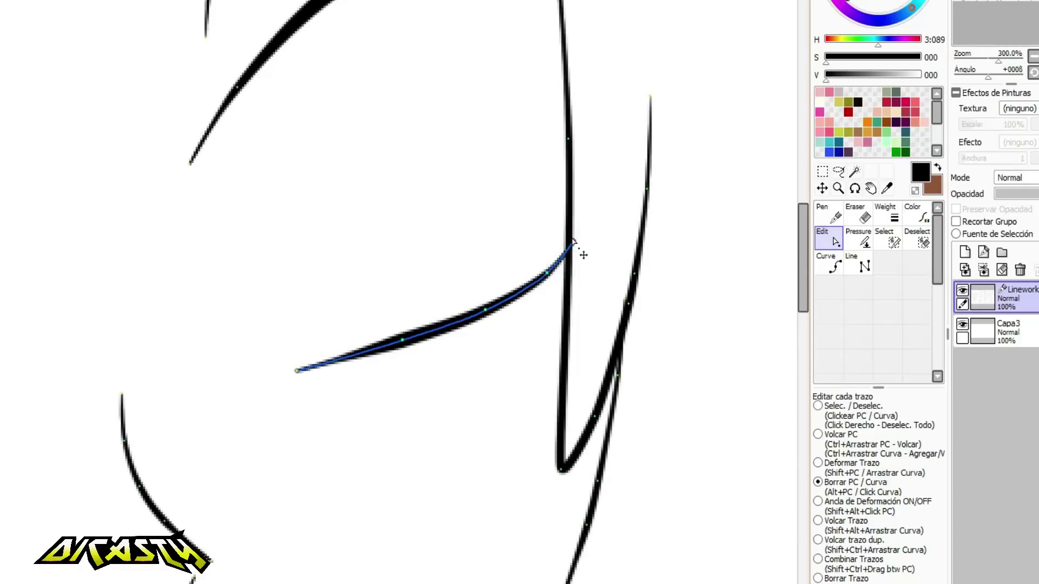
# Reshape the cheek line between the side hair strand and the shoulder arc so both ends meet their neighbouring lines.
pyautogui.click(626, 299)
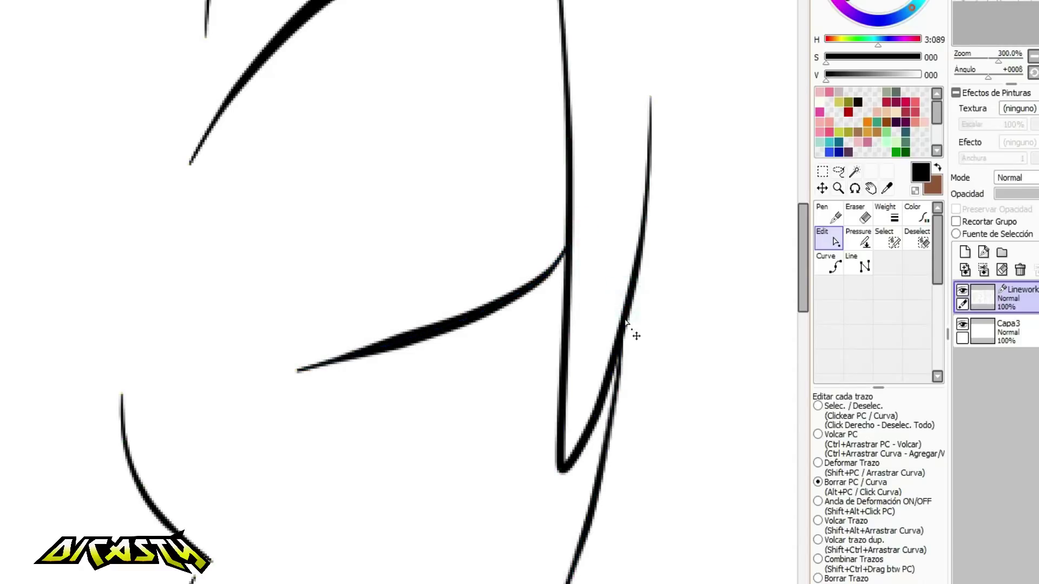
pyautogui.scroll(-3, 624, 320)
pyautogui.scroll(3, 617, 428)
pyautogui.click(605, 236)
pyautogui.moveTo(596, 279); pyautogui.dragTo(583, 352)
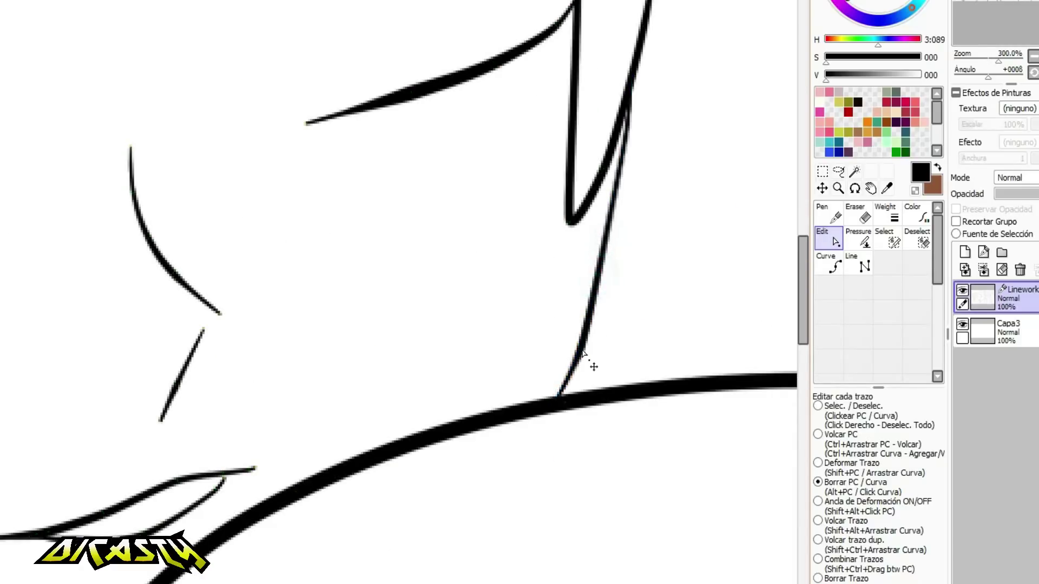
pyautogui.click(628, 133)
# Adjust the short stroke under the nose and the mouth lines by editing their control points.
pyautogui.scroll(-3, 623, 235)
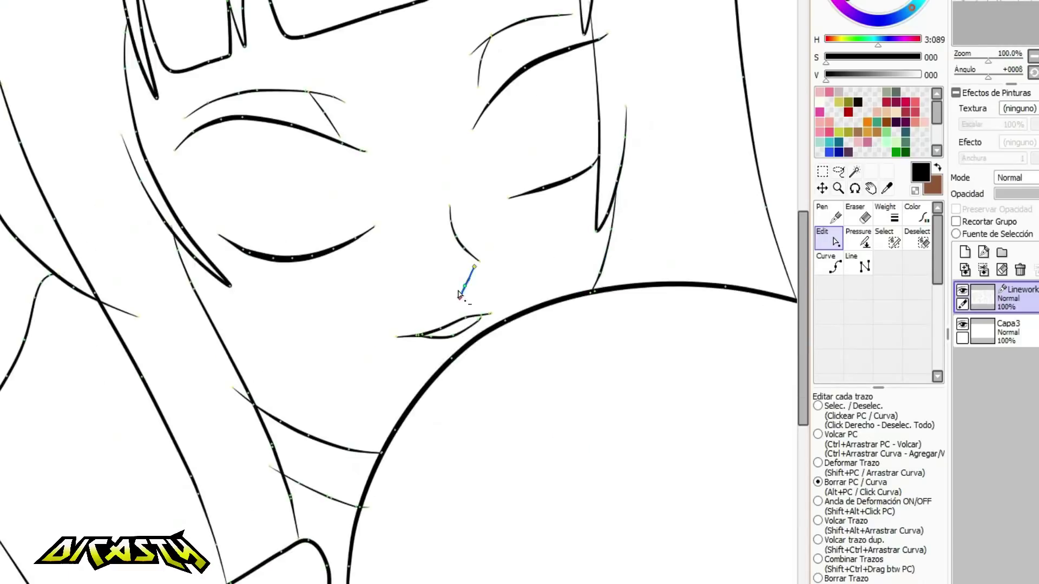
pyautogui.scroll(3, 458, 294)
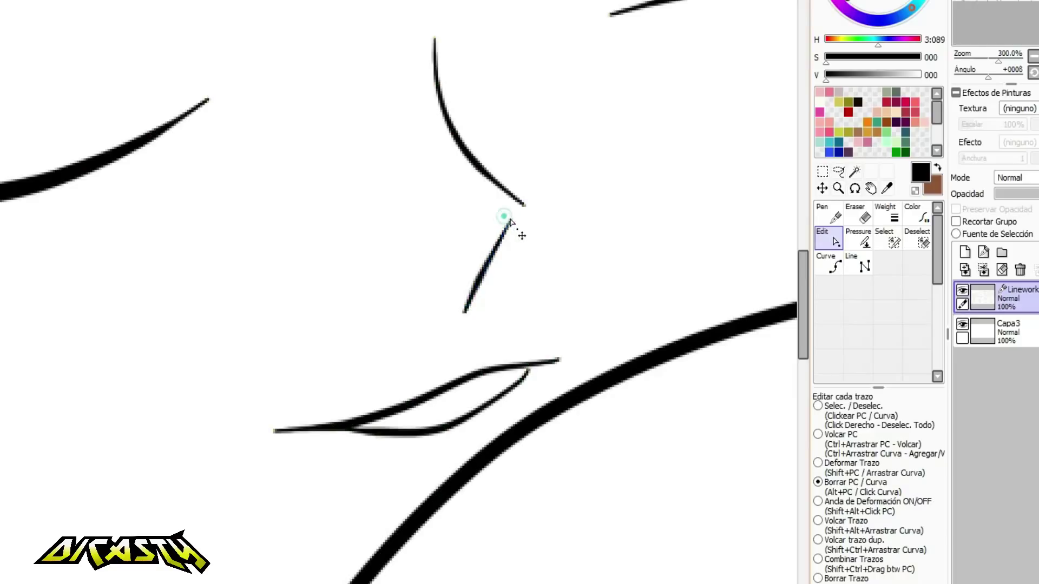
pyautogui.click(520, 380)
pyautogui.click(274, 431)
pyautogui.scroll(-1, 447, 334)
pyautogui.scroll(-1, 447, 328)
pyautogui.scroll(2, 155, 501)
# Trim the chin and neck lines to end at the long strand and the shoulder arc.
pyautogui.click(119, 439)
pyautogui.scroll(-5, 274, 481)
pyautogui.scroll(4, 265, 556)
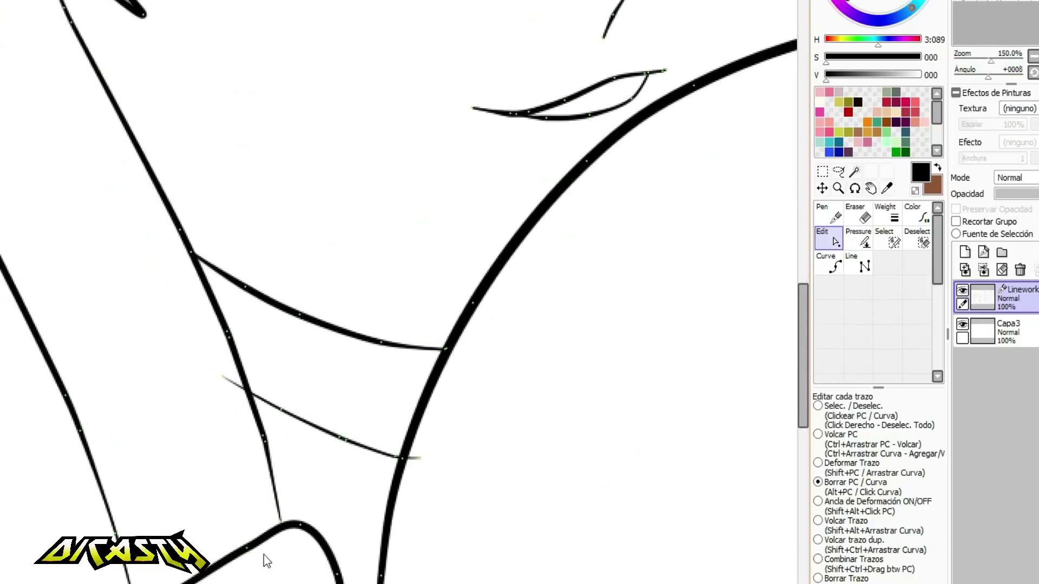
pyautogui.click(224, 376)
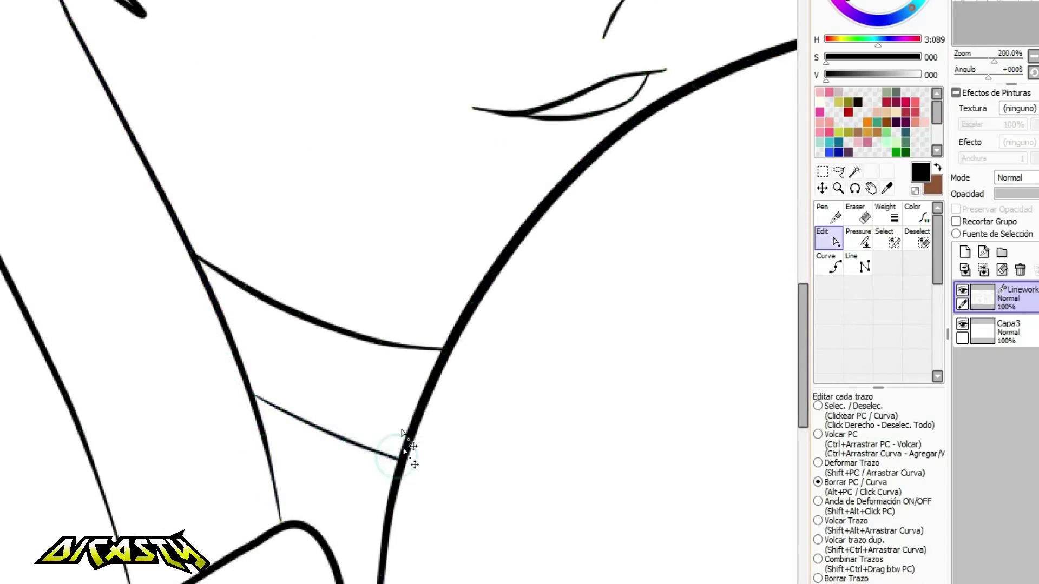
pyautogui.scroll(-3, 402, 428)
pyautogui.scroll(3, 308, 503)
pyautogui.click(291, 481)
pyautogui.scroll(-3, 385, 392)
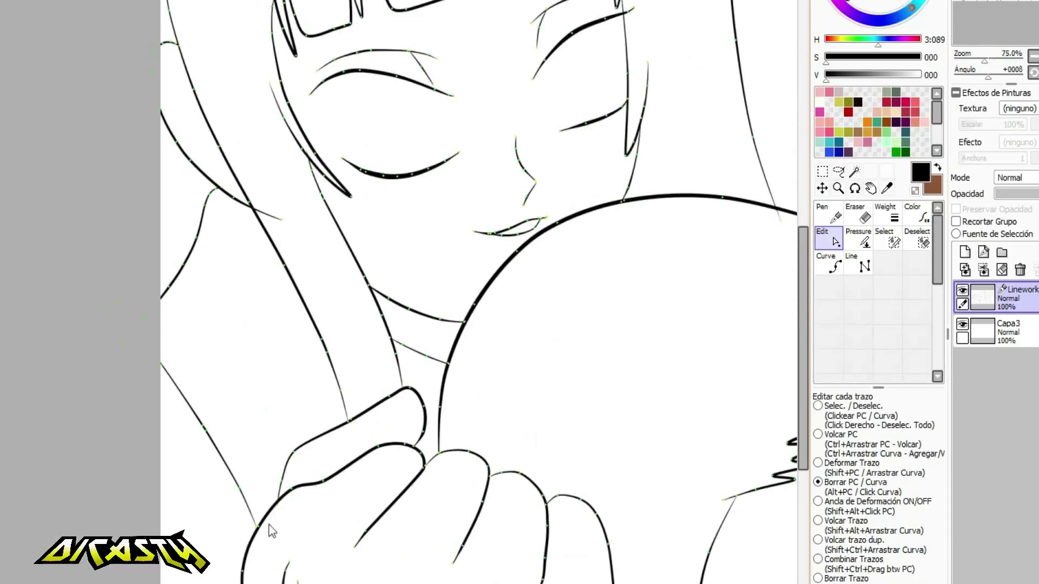
# Trim the curved contour behind the long strand at the strand's edge and clean up the strand's junction with the side lock.
pyautogui.scroll(3, 272, 531)
pyautogui.scroll(-2, 112, 272)
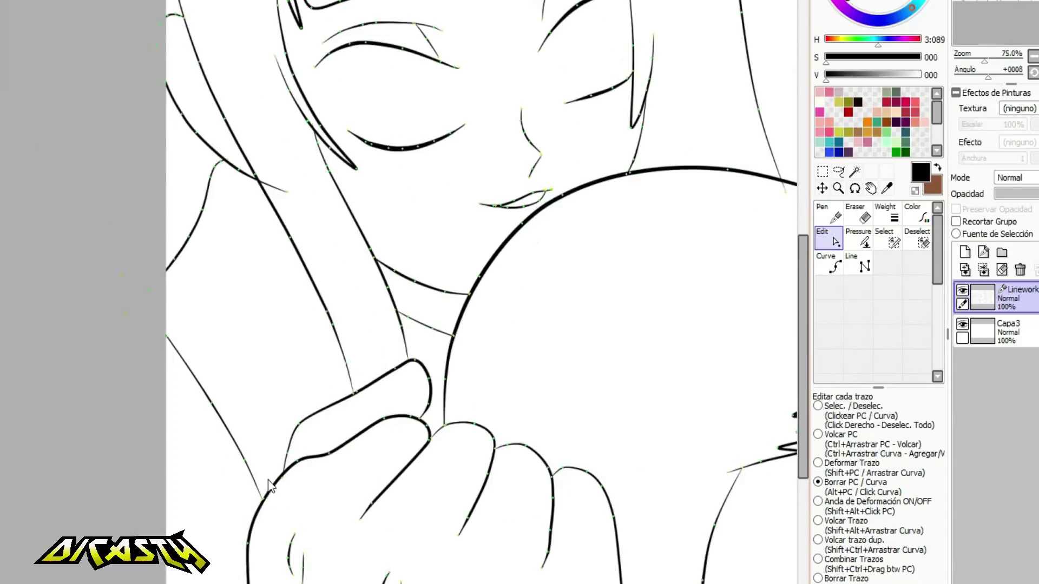
pyautogui.scroll(1, 274, 522)
pyautogui.scroll(-2, 285, 470)
pyautogui.scroll(3, 234, 197)
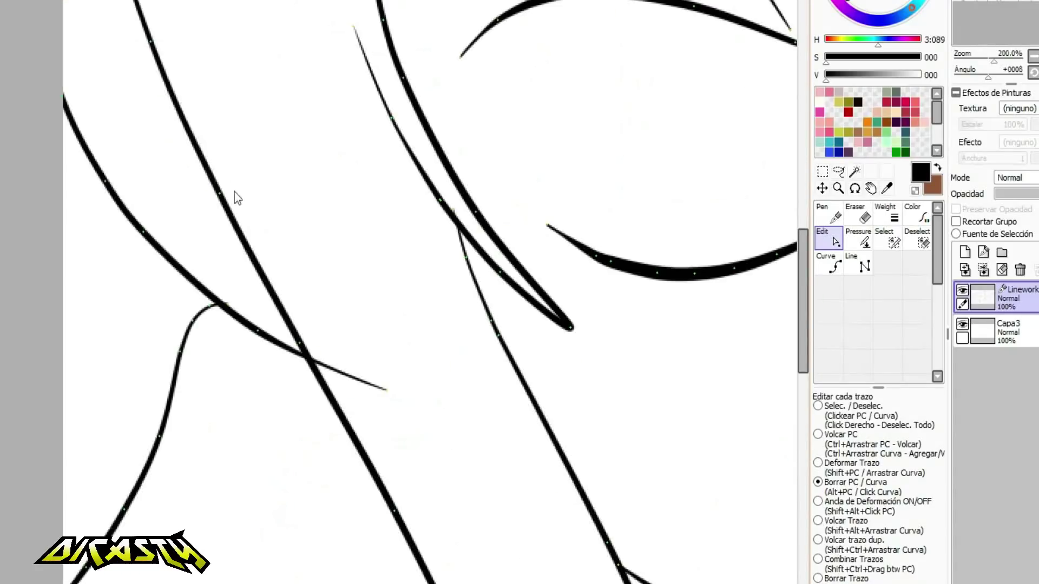
pyautogui.scroll(-4, 289, 445)
pyautogui.scroll(6, 315, 394)
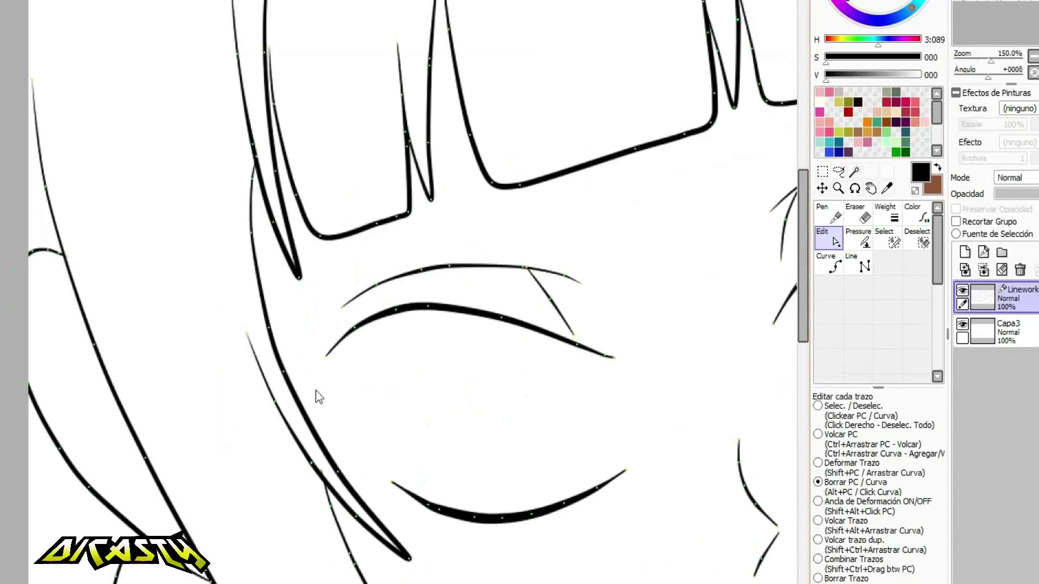
pyautogui.click(342, 523)
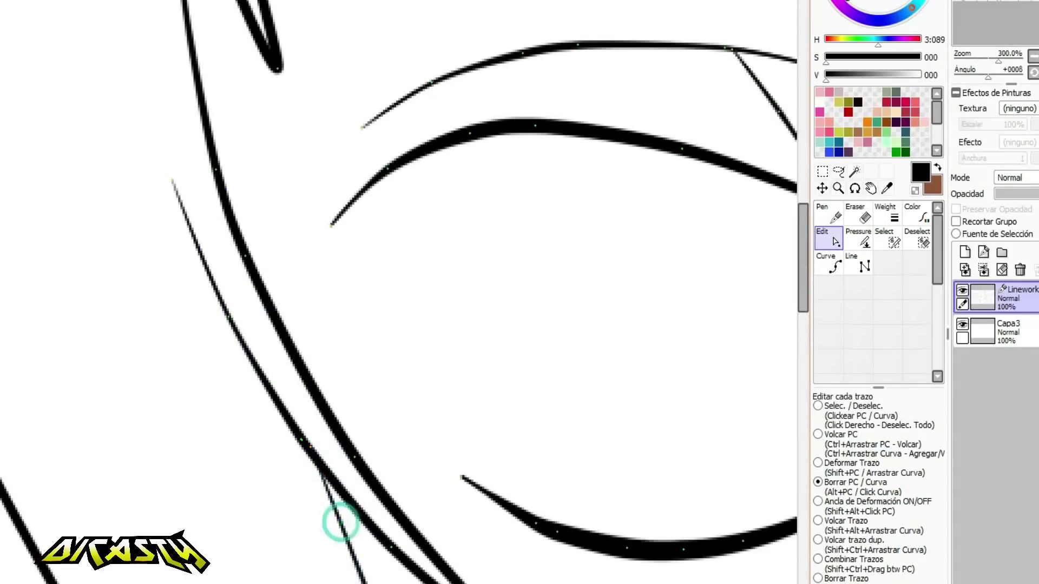
pyautogui.scroll(-4, 240, 435)
pyautogui.scroll(3, 321, 448)
# Smooth the other eye's lower lid, upper lid and crease lines by removing and adjusting control points.
pyautogui.click(317, 437)
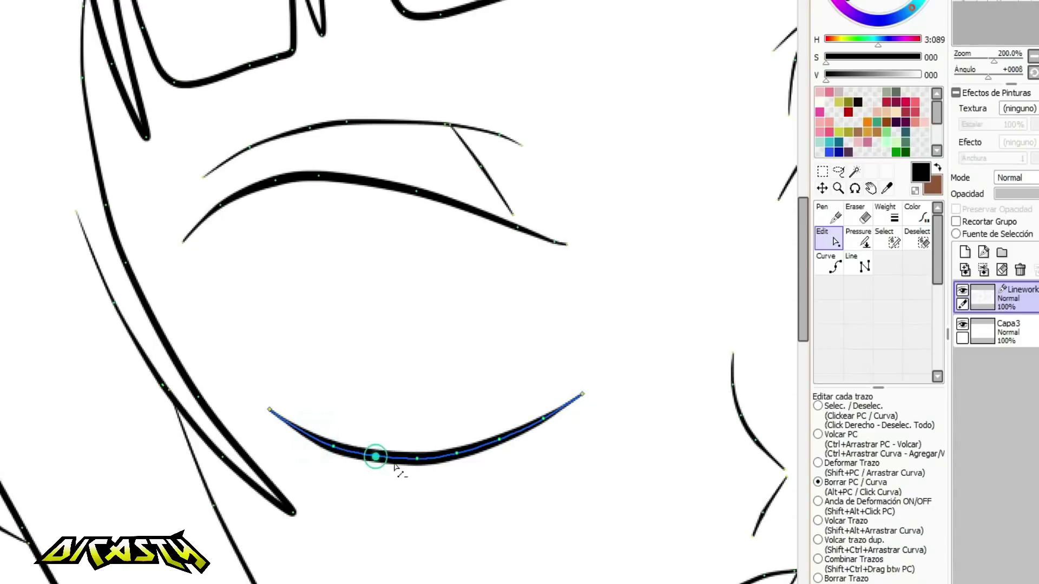
pyautogui.click(280, 178)
pyautogui.hotkey('ctrl', 'z')
pyautogui.click(278, 179)
pyautogui.click(347, 124)
pyautogui.click(313, 127)
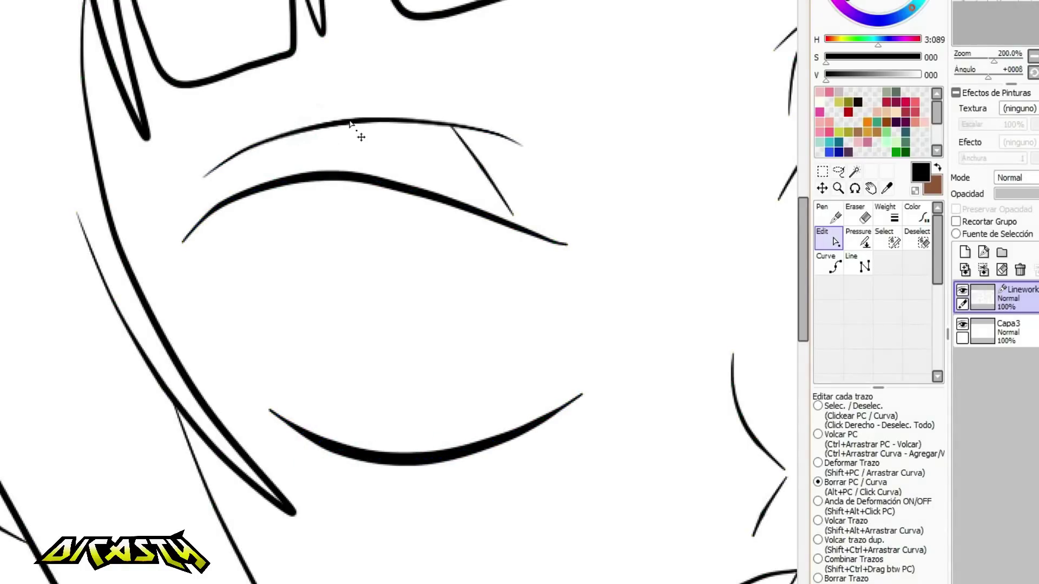
pyautogui.scroll(-1, 432, 255)
pyautogui.moveTo(283, 244); pyautogui.dragTo(293, 243)
pyautogui.click(387, 282)
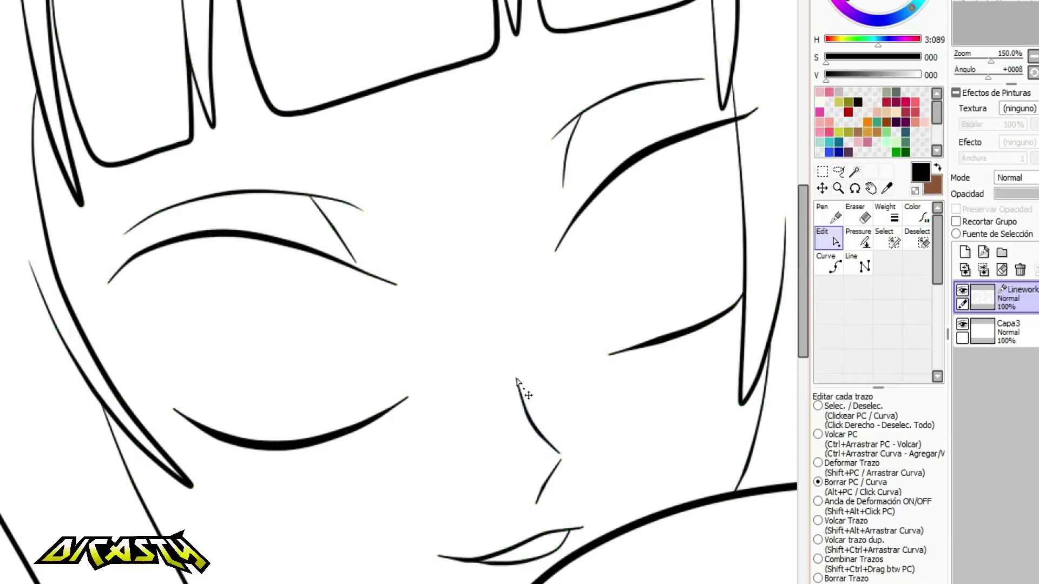
# Reshape the nose line into a smooth curve ending just above the short stroke below it.
pyautogui.scroll(1, 440, 445)
pyautogui.moveTo(601, 469)
pyautogui.mouseDown()
pyautogui.moveTo(509, 445)
pyautogui.moveTo(521, 431)
pyautogui.mouseUp()
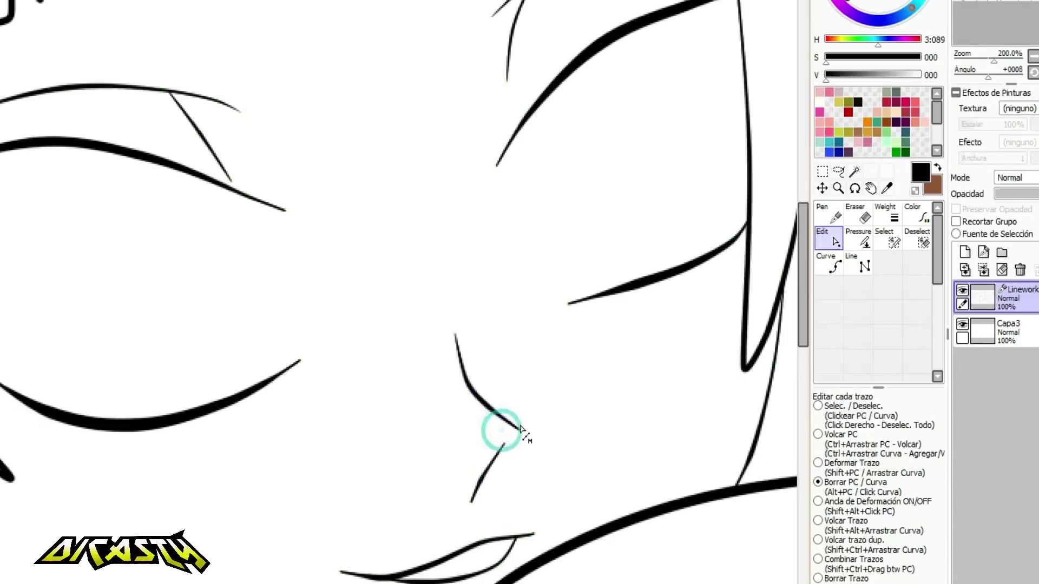
pyautogui.moveTo(472, 390); pyautogui.dragTo(488, 410)
pyautogui.click(519, 427)
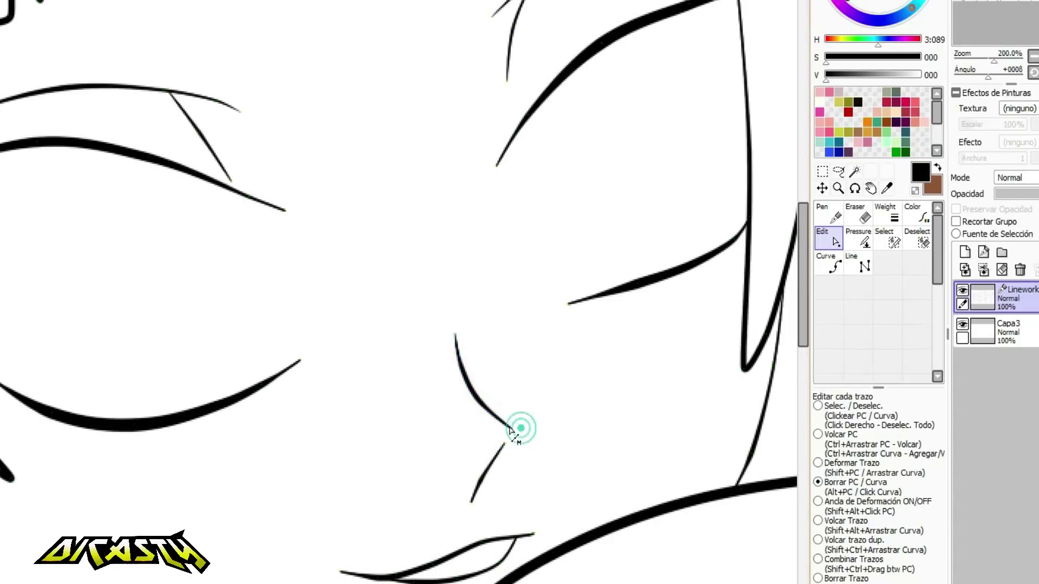
# Adjust the upper end of the long outer hair line and trim its lower end to the shoulder arc.
pyautogui.scroll(-3, 479, 455)
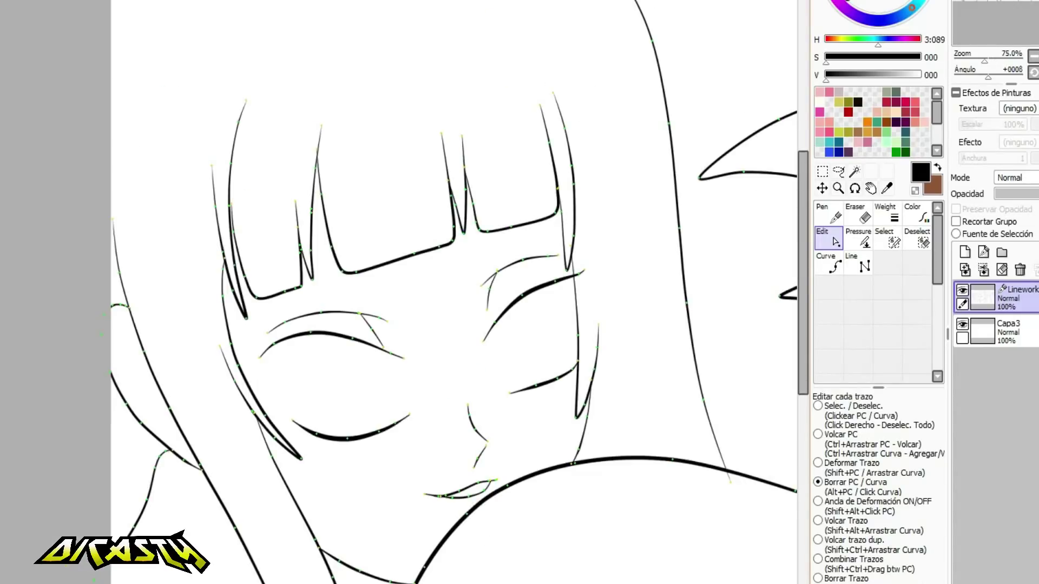
pyautogui.scroll(-3, 563, 17)
pyautogui.moveTo(532, 0); pyautogui.dragTo(517, 2)
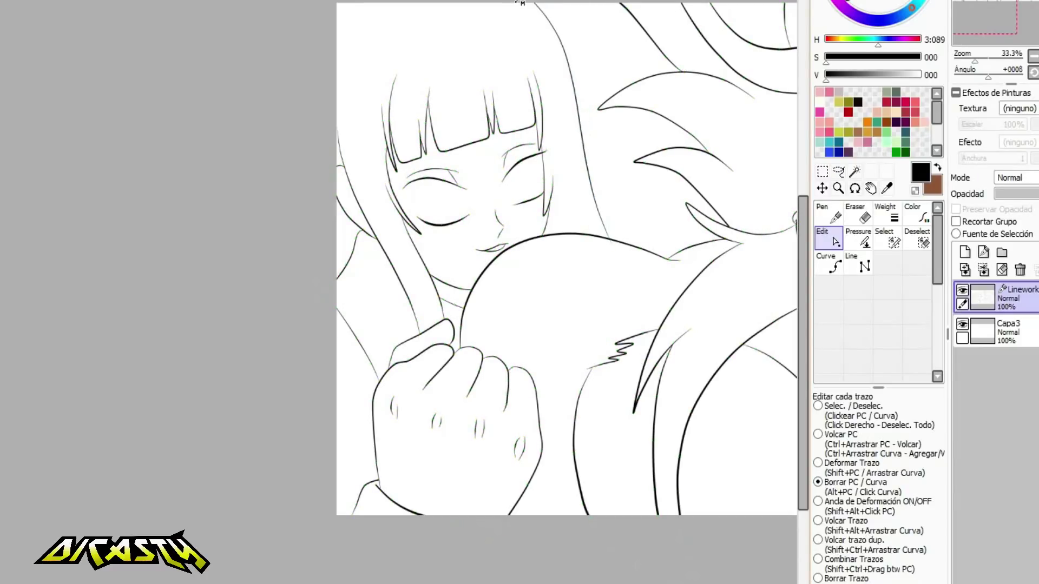
pyautogui.scroll(6, 610, 246)
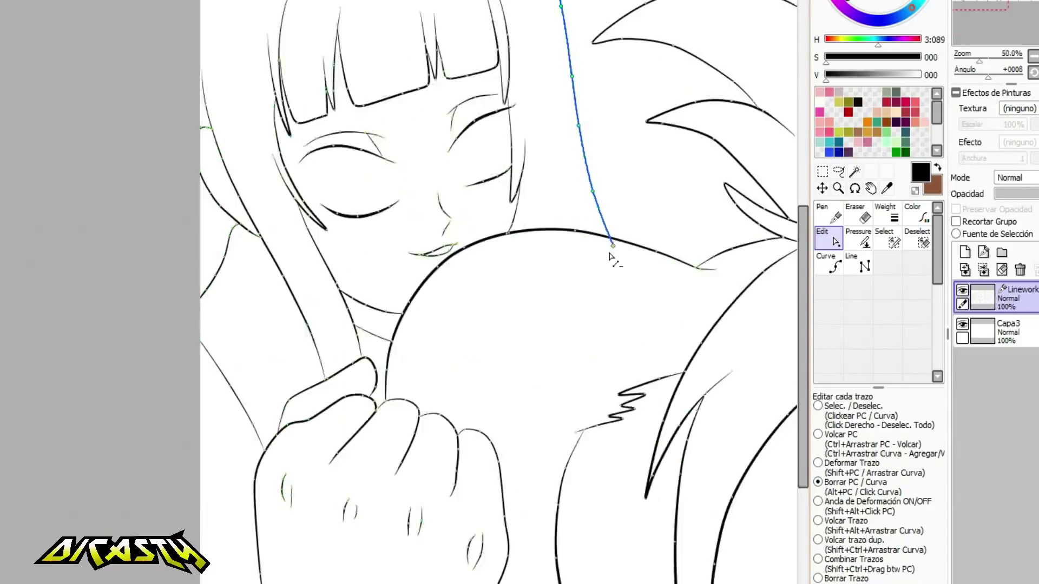
pyautogui.moveTo(638, 223); pyautogui.dragTo(618, 173)
# Attach the top of the side lock's outer line to the pointed fringe strand and smooth its curve.
pyautogui.scroll(-5, 633, 252)
pyautogui.scroll(4, 347, 149)
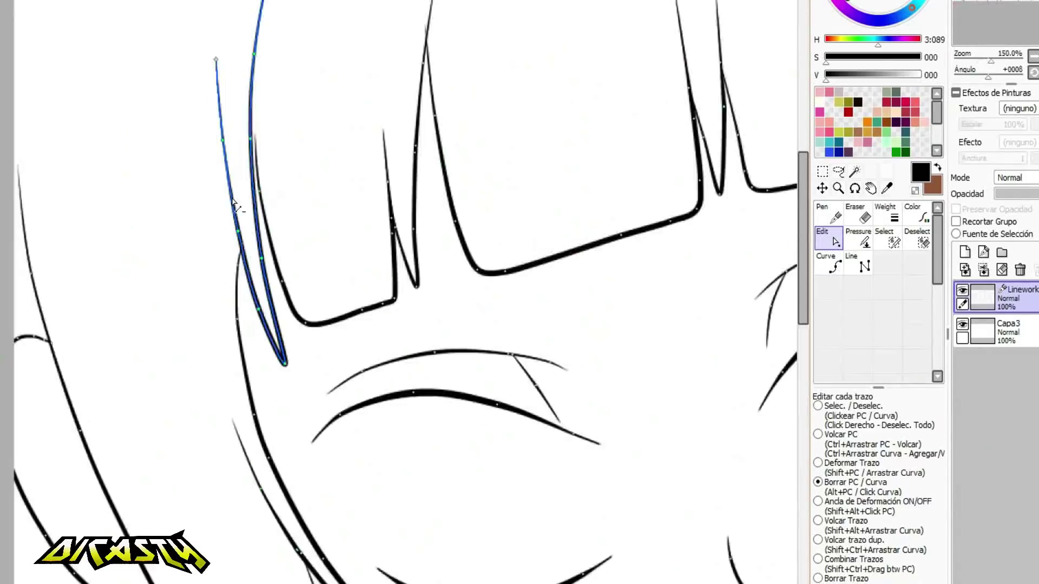
pyautogui.moveTo(245, 262); pyautogui.dragTo(239, 242)
pyautogui.click(239, 292)
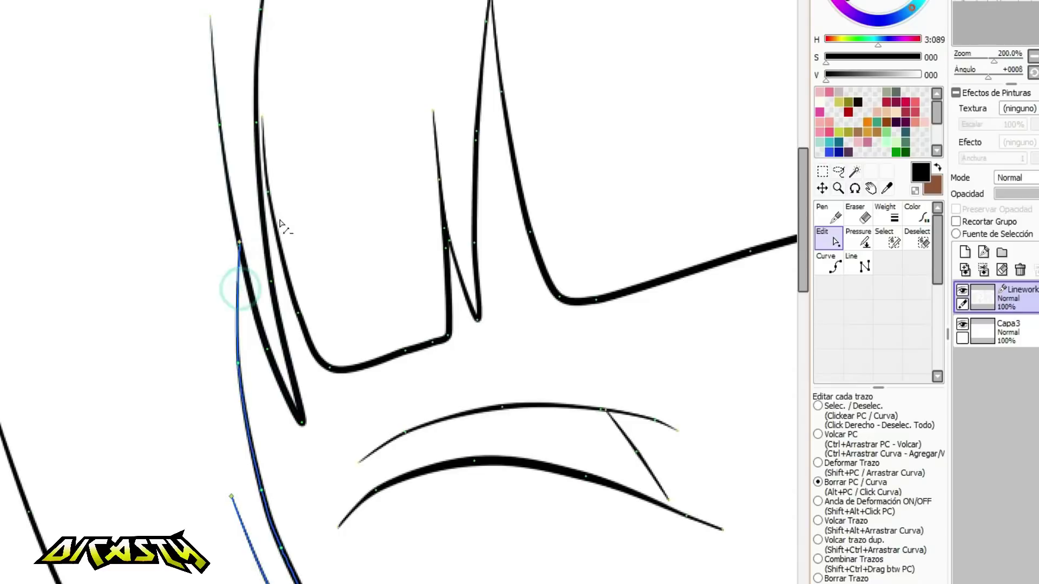
# Remove surplus control points from the first fringe block's outer line and reposition the points of the narrow strand beside it.
pyautogui.click(267, 191)
pyautogui.click(298, 312)
pyautogui.scroll(3, 310, 347)
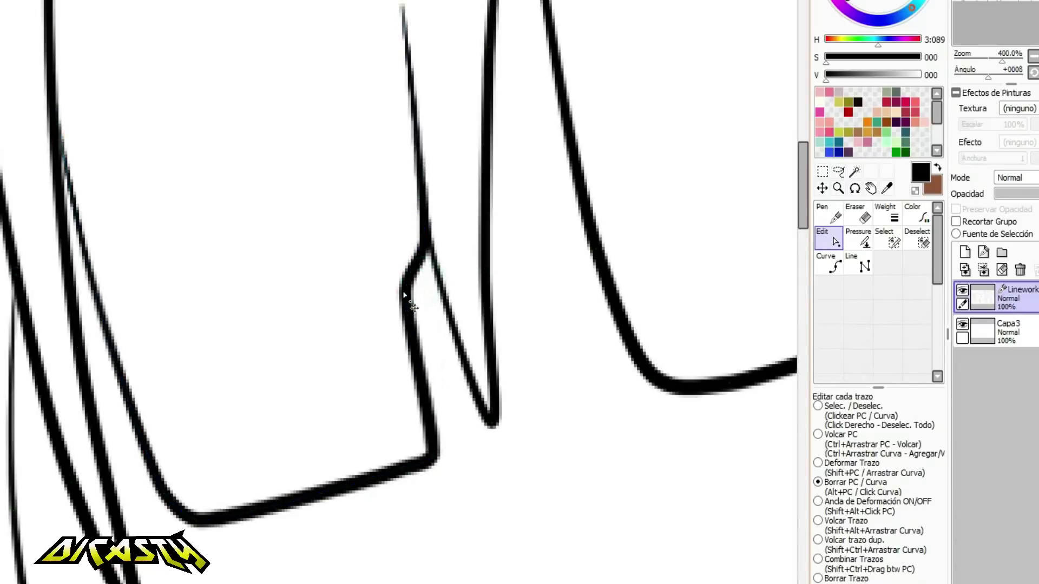
pyautogui.moveTo(414, 144); pyautogui.dragTo(405, 140)
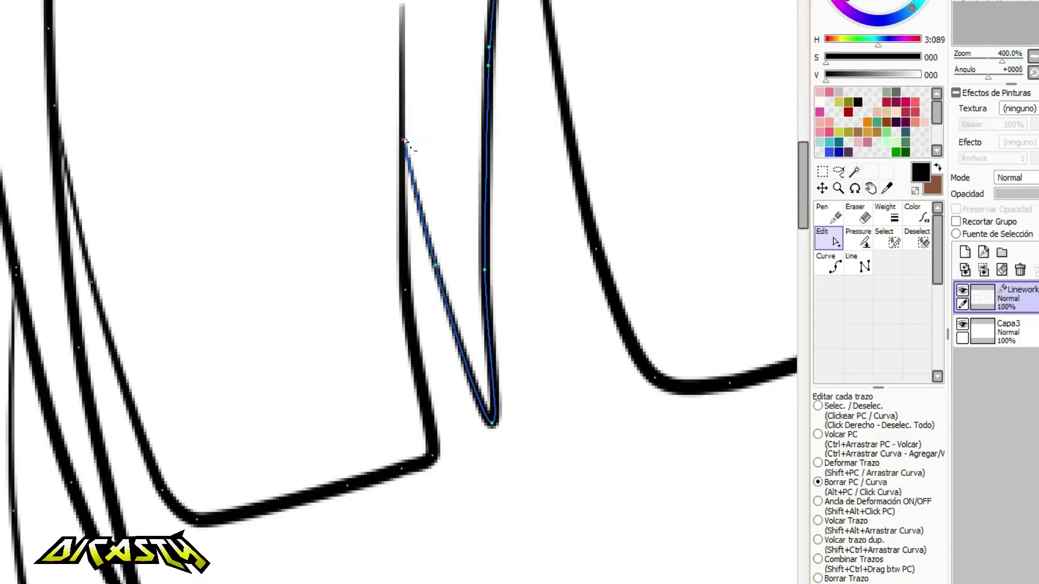
pyautogui.moveTo(436, 266); pyautogui.dragTo(437, 328)
pyautogui.scroll(-3, 421, 380)
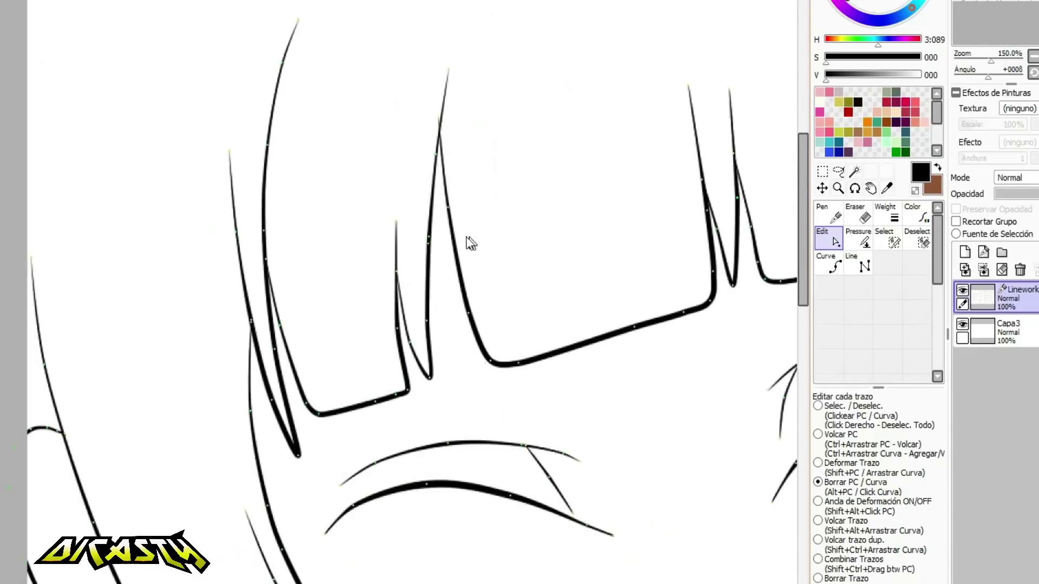
# Refine the narrow strand's inner line into a smooth curve running from the fringe block's edge down to the strand tip.
pyautogui.scroll(2, 464, 236)
pyautogui.click(397, 248)
pyautogui.moveTo(394, 238); pyautogui.dragTo(388, 267)
pyautogui.moveTo(413, 1); pyautogui.dragTo(415, 15)
pyautogui.scroll(-3, 415, 22)
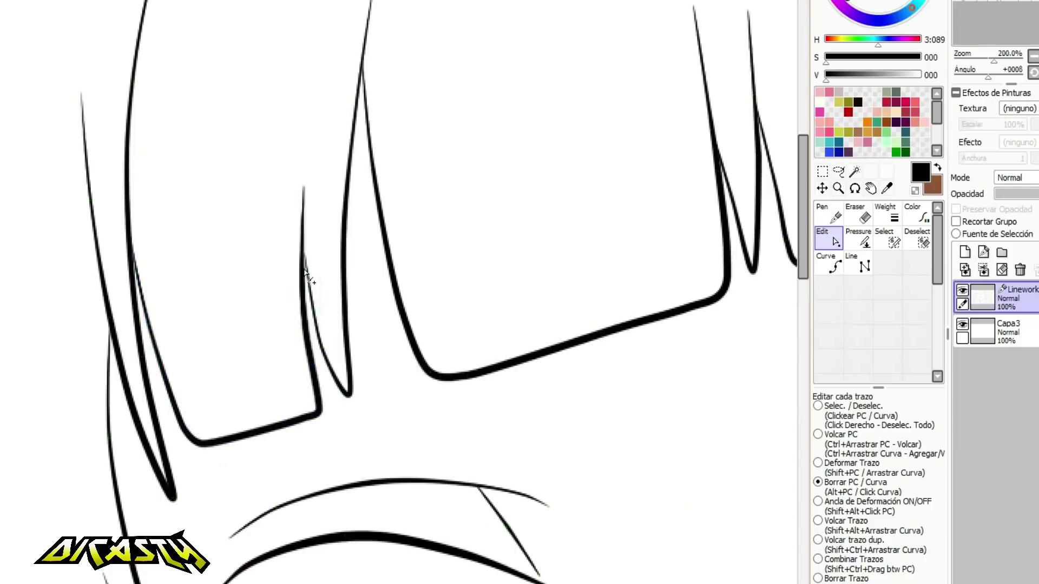
pyautogui.scroll(3, 314, 286)
pyautogui.scroll(1, 313, 285)
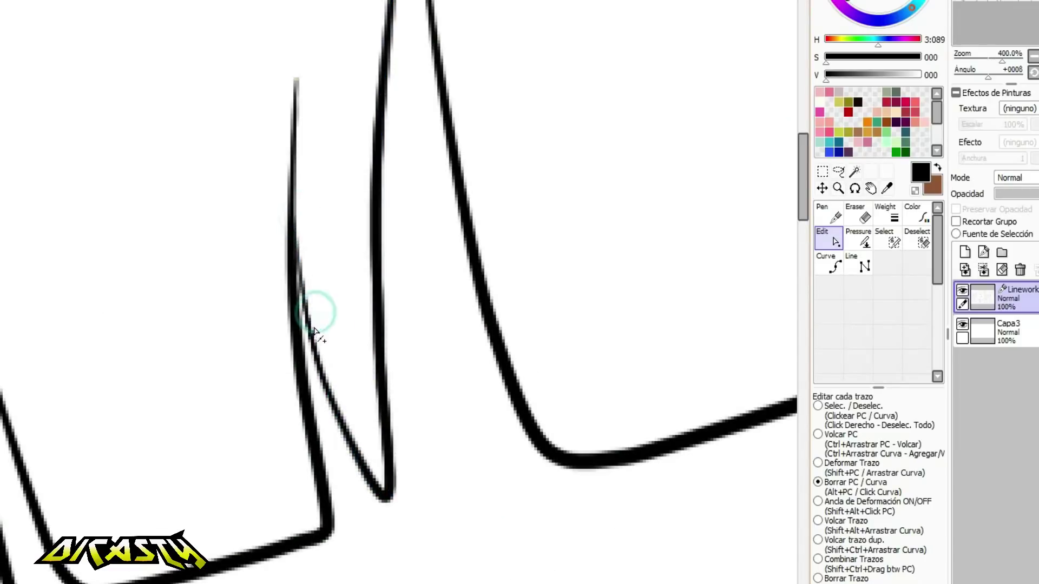
pyautogui.moveTo(334, 403); pyautogui.dragTo(361, 463)
pyautogui.scroll(-5, 360, 460)
# Adjust the upper tip of the fringe's second narrow strand and the face line's upper end at the pointed lock.
pyautogui.scroll(3, 471, 379)
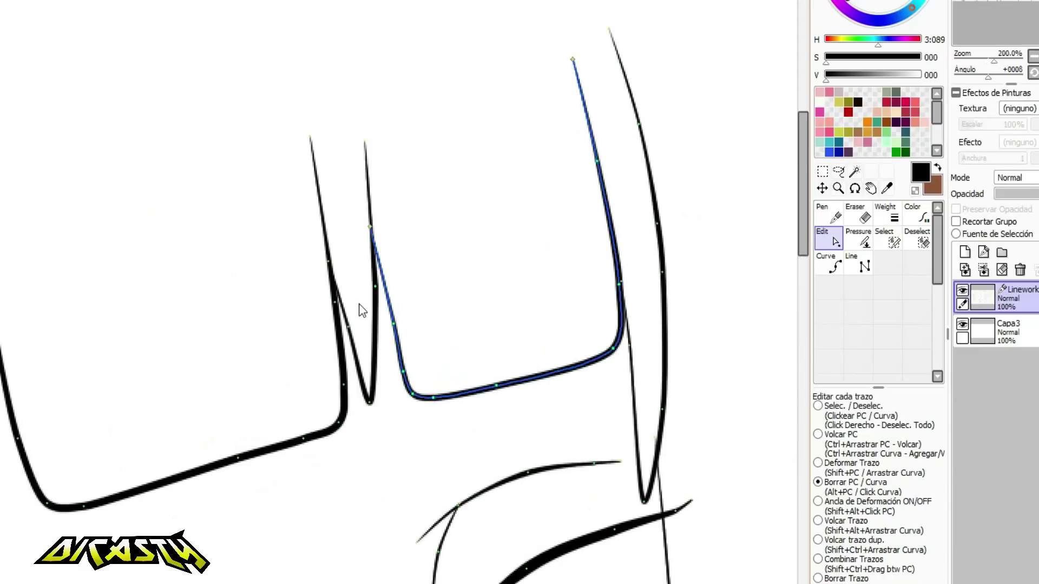
pyautogui.click(366, 143)
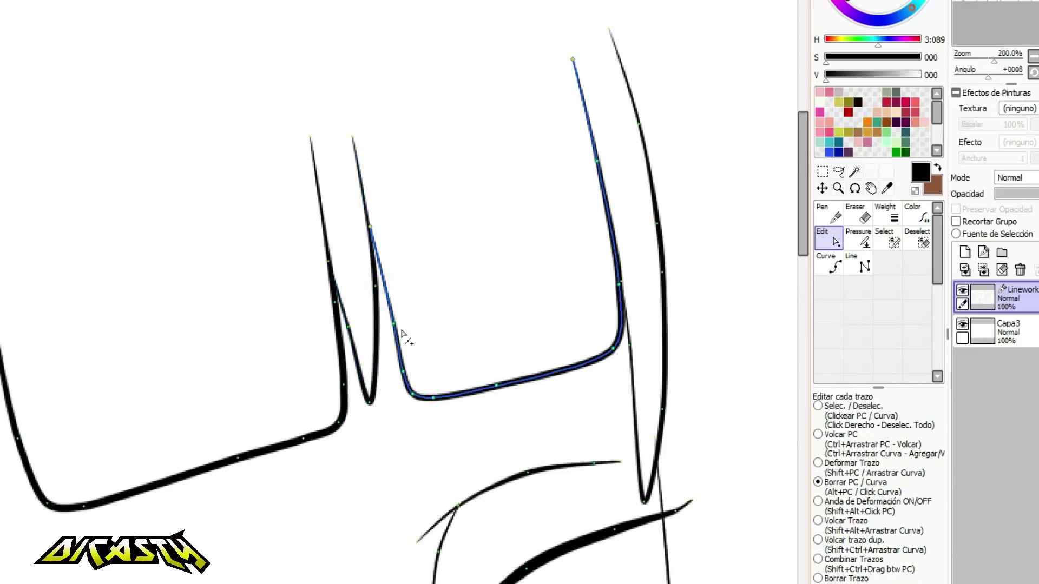
pyautogui.scroll(-2, 409, 386)
pyautogui.click(520, 270)
pyautogui.scroll(2, 509, 325)
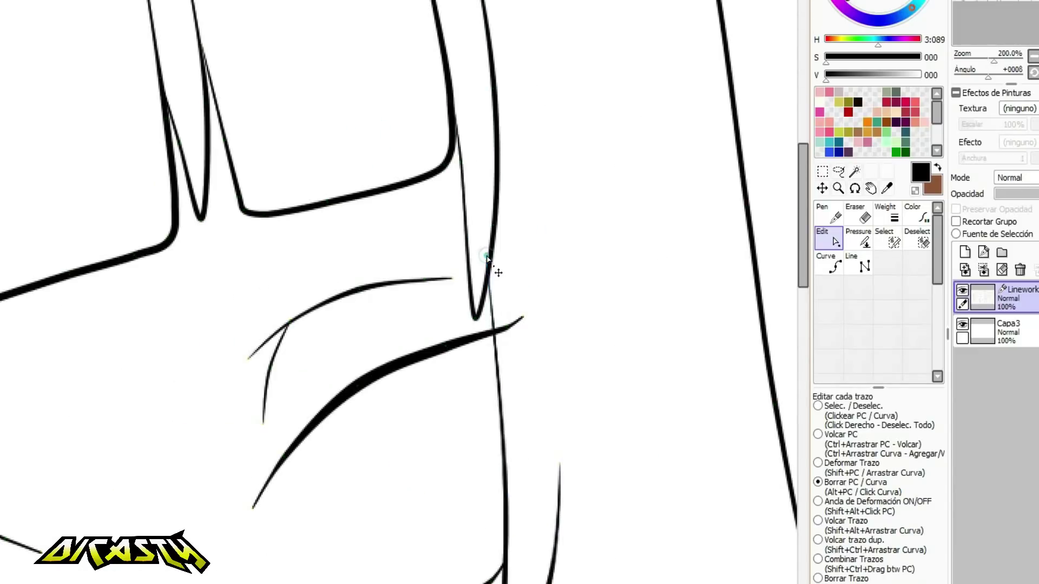
pyautogui.scroll(-2, 422, 307)
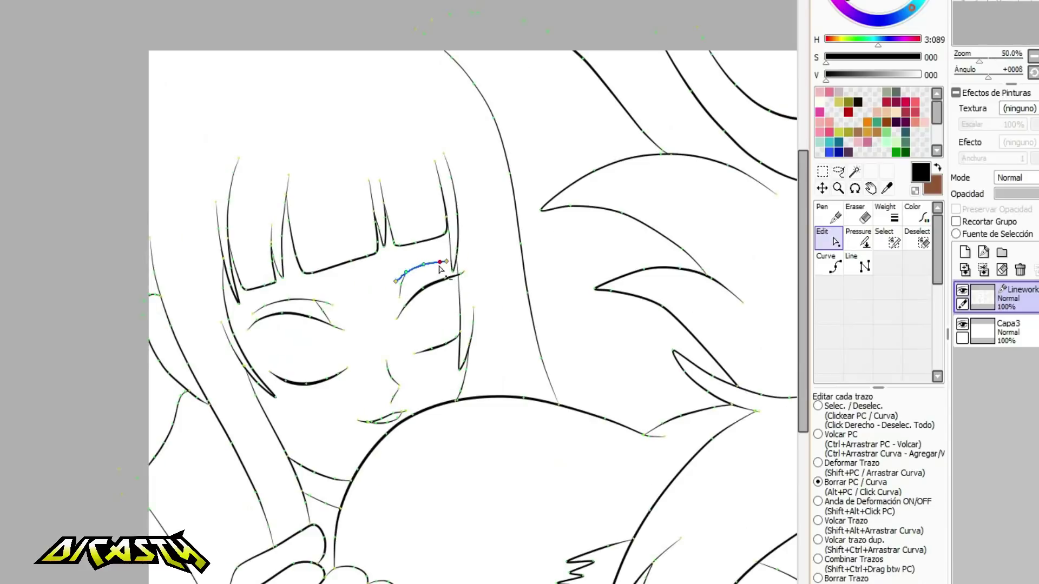
pyautogui.scroll(1, 373, 273)
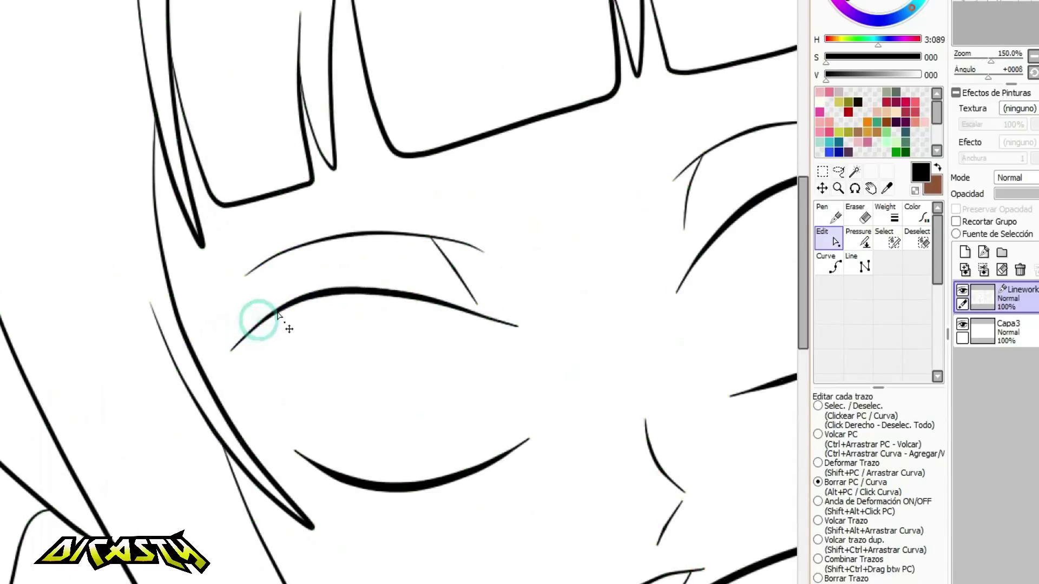
pyautogui.scroll(-6, 279, 273)
pyautogui.scroll(1, 389, 460)
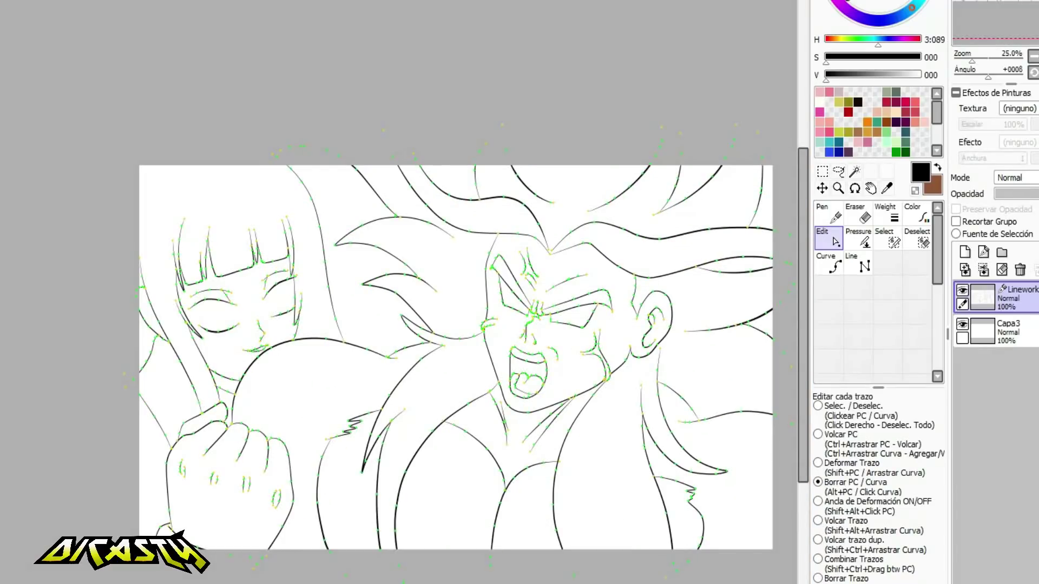
# Set the drawing colour to bright red and select all of the fighter's hair regions with the Magic Wand.
pyautogui.click(900, 1)
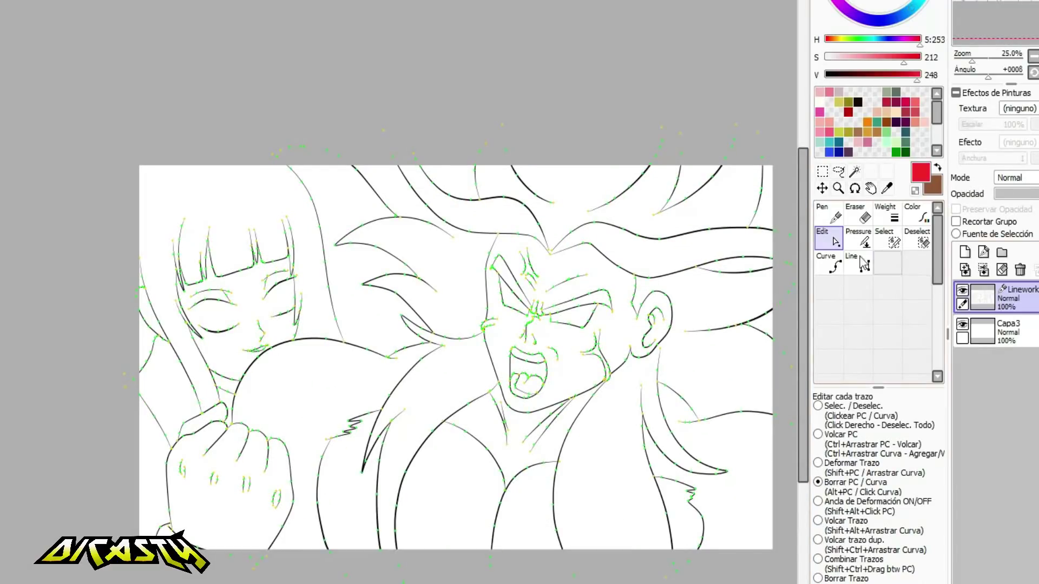
pyautogui.click(854, 173)
pyautogui.scroll(1, 631, 190)
pyautogui.click(579, 181)
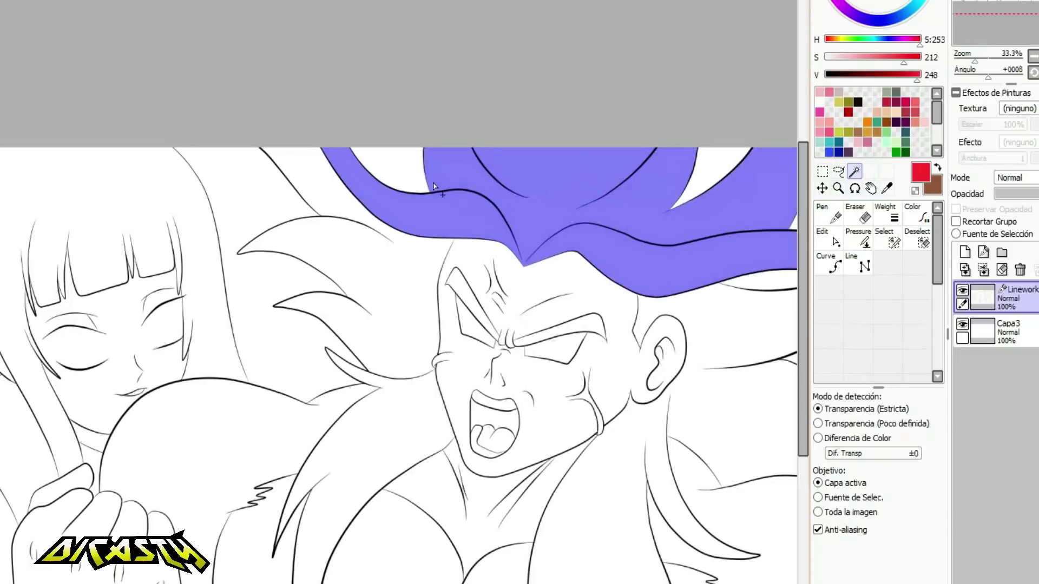
pyautogui.click(393, 307)
pyautogui.scroll(-1, 394, 307)
pyautogui.click(504, 453)
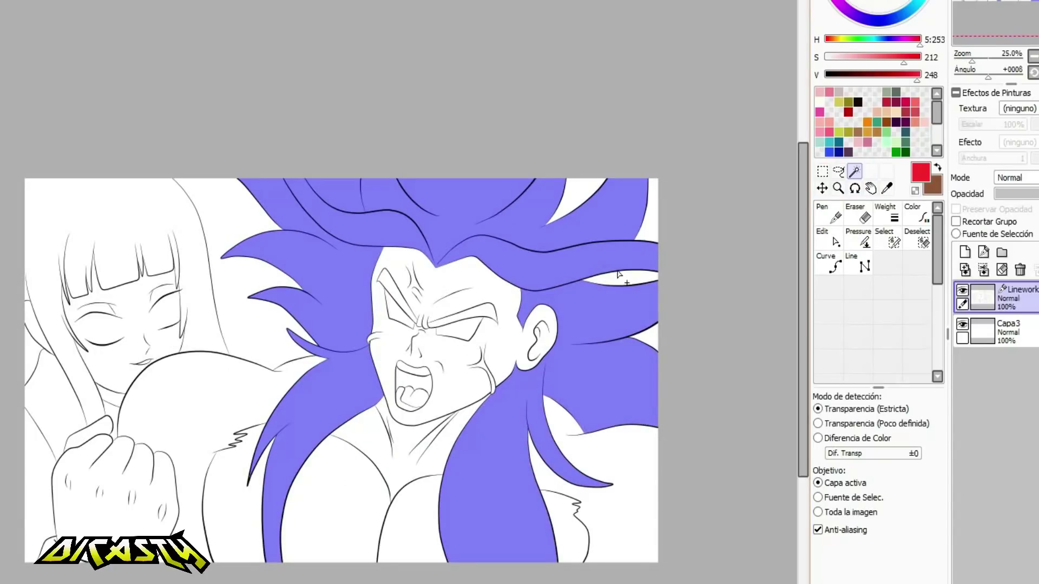
pyautogui.click(586, 182)
# Add both of the fighter's eyebrows to the selection.
pyautogui.scroll(4, 446, 321)
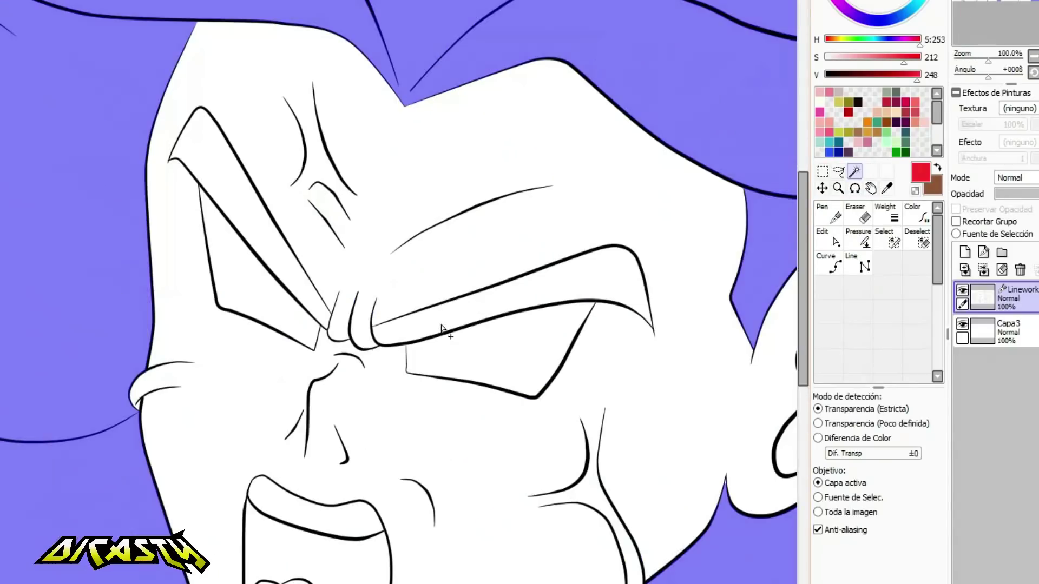
pyautogui.click(445, 318)
pyautogui.click(302, 279)
# Join the line ends at the outer tips of the fighter's eyebrows by editing their control points.
pyautogui.click(817, 245)
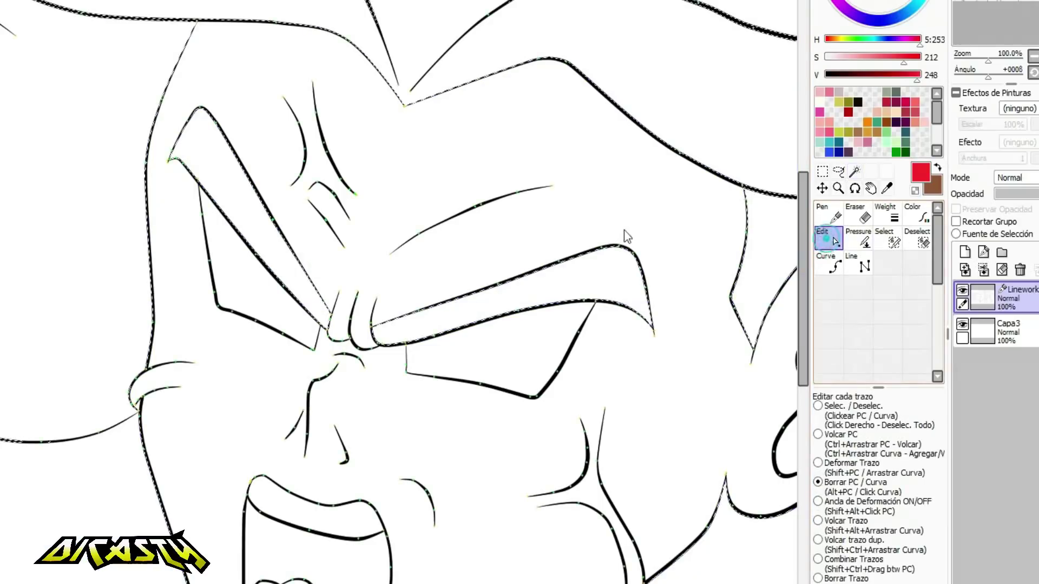
pyautogui.scroll(4, 165, 160)
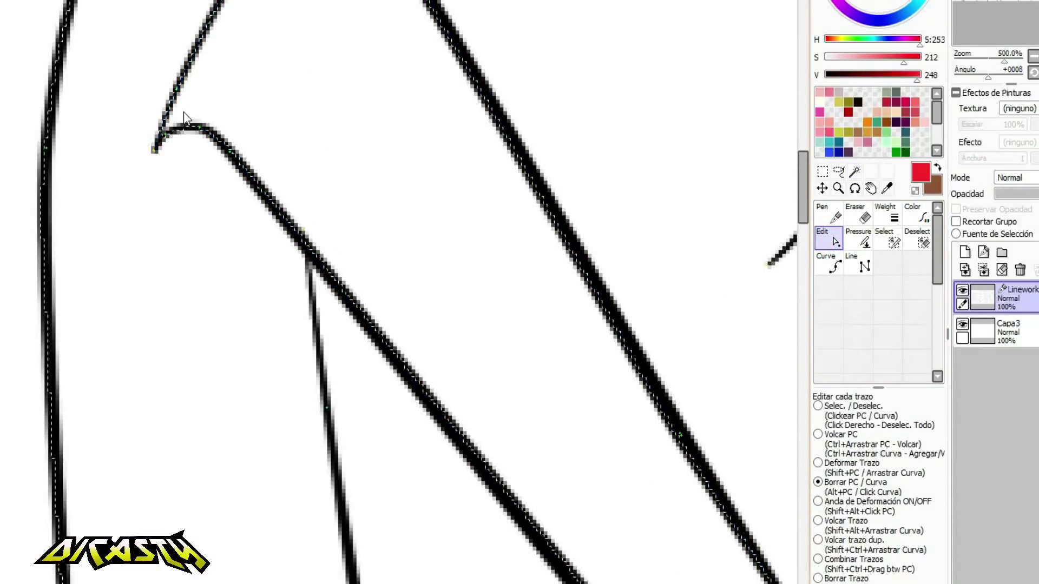
pyautogui.scroll(-6, 184, 112)
pyautogui.scroll(5, 518, 264)
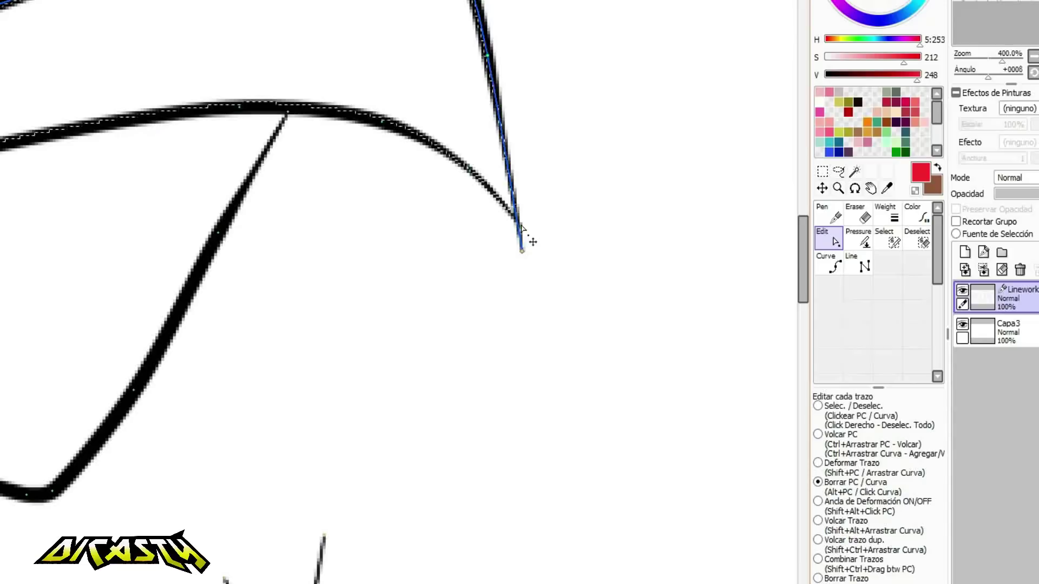
# Increase the line pressure at the outer tips of both eyebrows to thicken them.
pyautogui.click(866, 238)
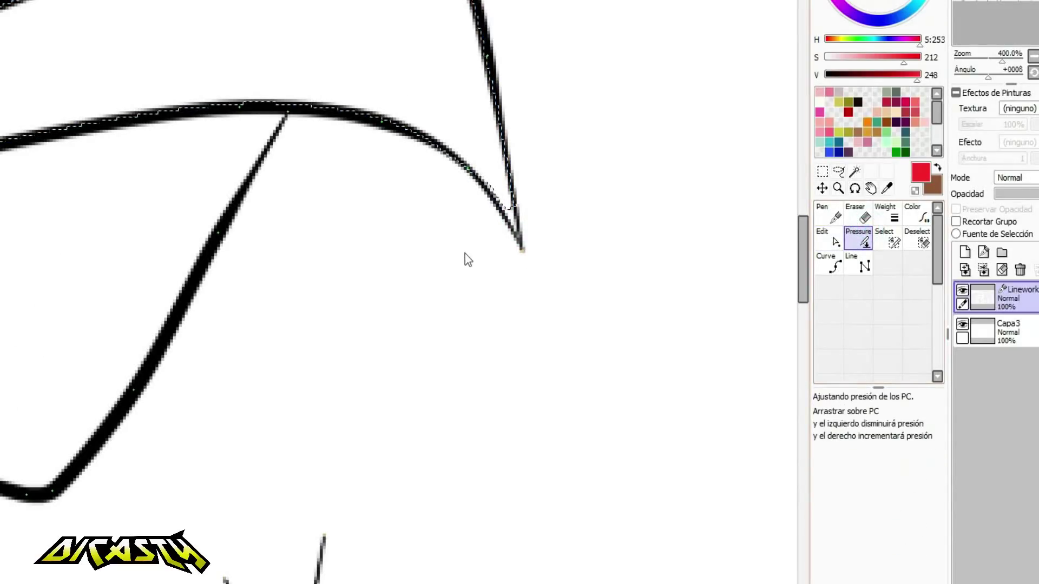
pyautogui.scroll(2, 468, 252)
pyautogui.moveTo(547, 251); pyautogui.dragTo(757, 229)
pyautogui.scroll(-3, 663, 237)
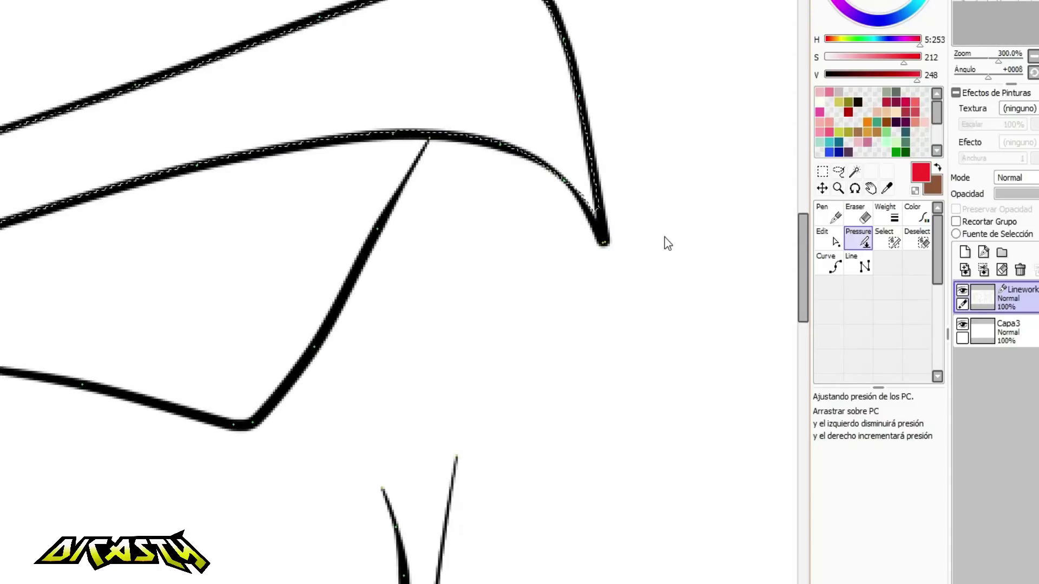
pyautogui.scroll(-5, 664, 237)
pyautogui.scroll(7, 523, 174)
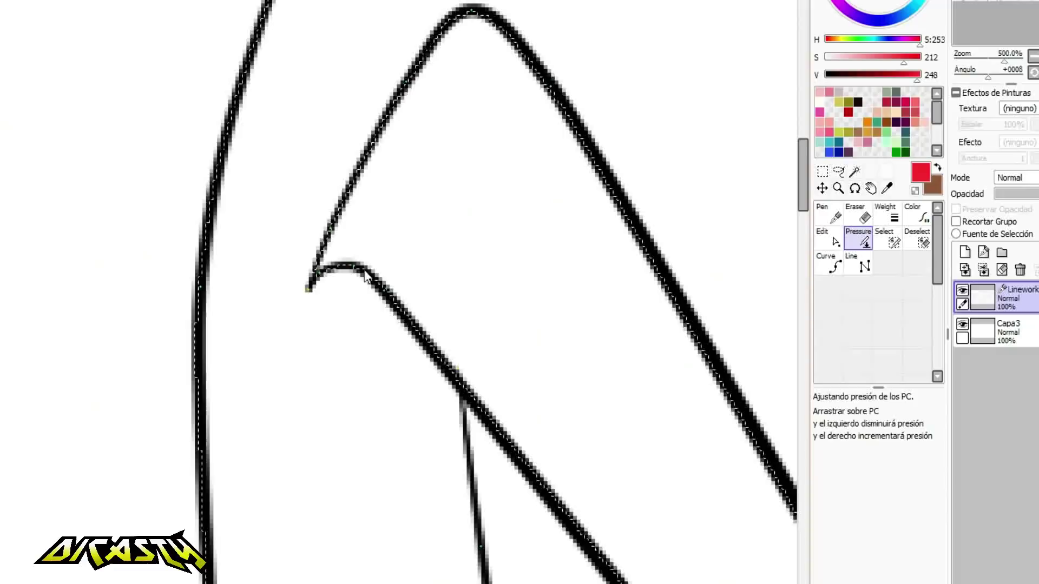
pyautogui.moveTo(310, 291); pyautogui.dragTo(872, 285)
# Extend the selection into the corners of the eyebrow tips with the Select brush, setting its size to 8.
pyautogui.click(888, 238)
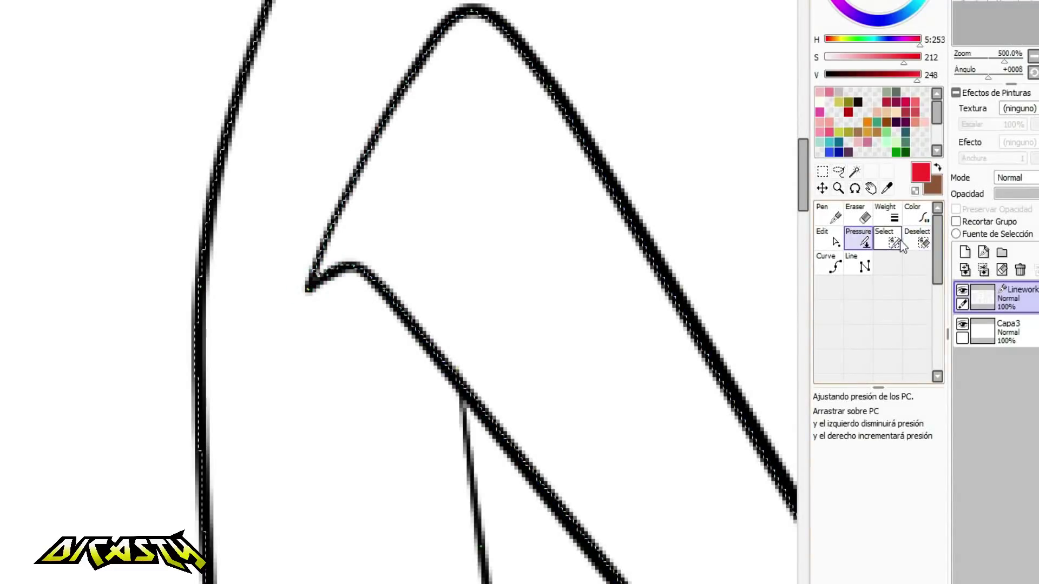
pyautogui.scroll(-3, 336, 197)
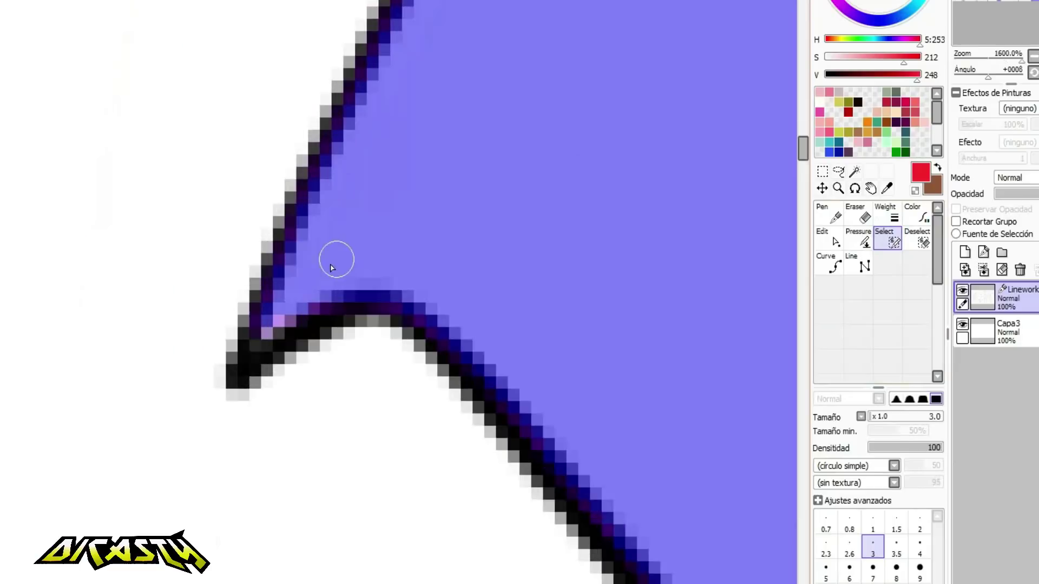
pyautogui.scroll(-2, 349, 355)
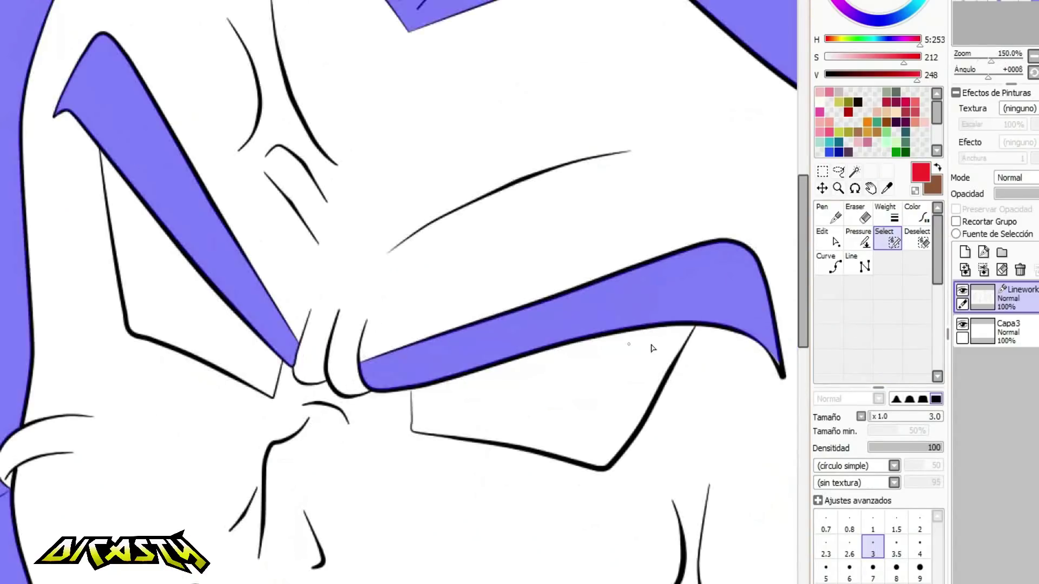
pyautogui.scroll(3, 751, 354)
pyautogui.scroll(-3, 750, 352)
pyautogui.scroll(2, 773, 379)
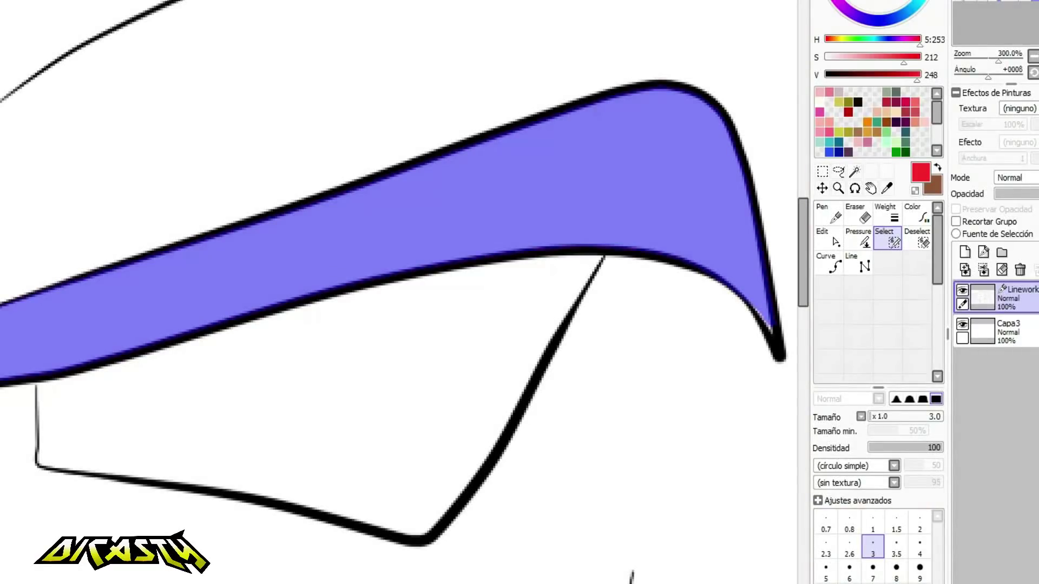
pyautogui.click(887, 576)
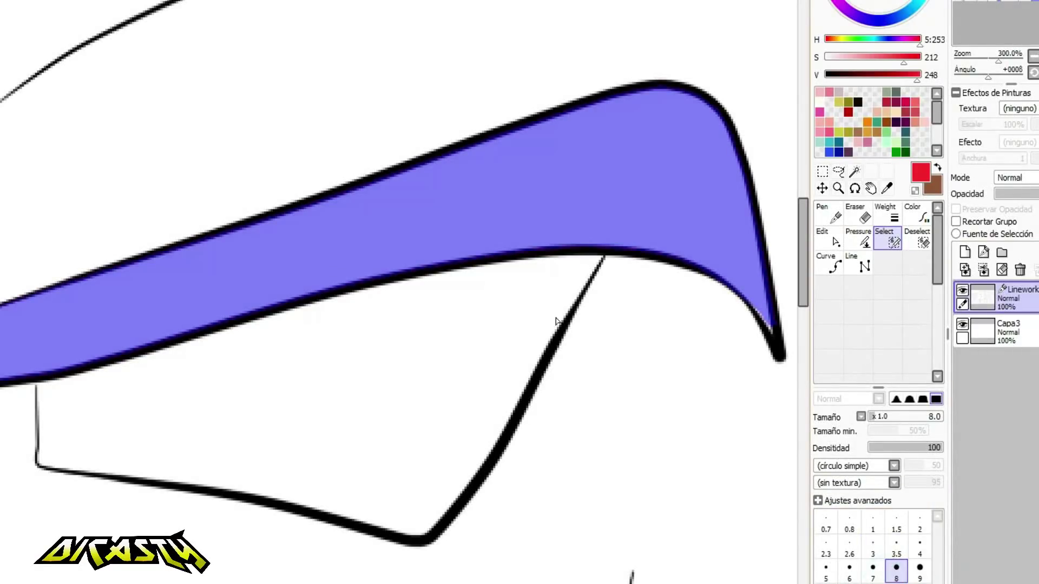
pyautogui.scroll(2, 509, 273)
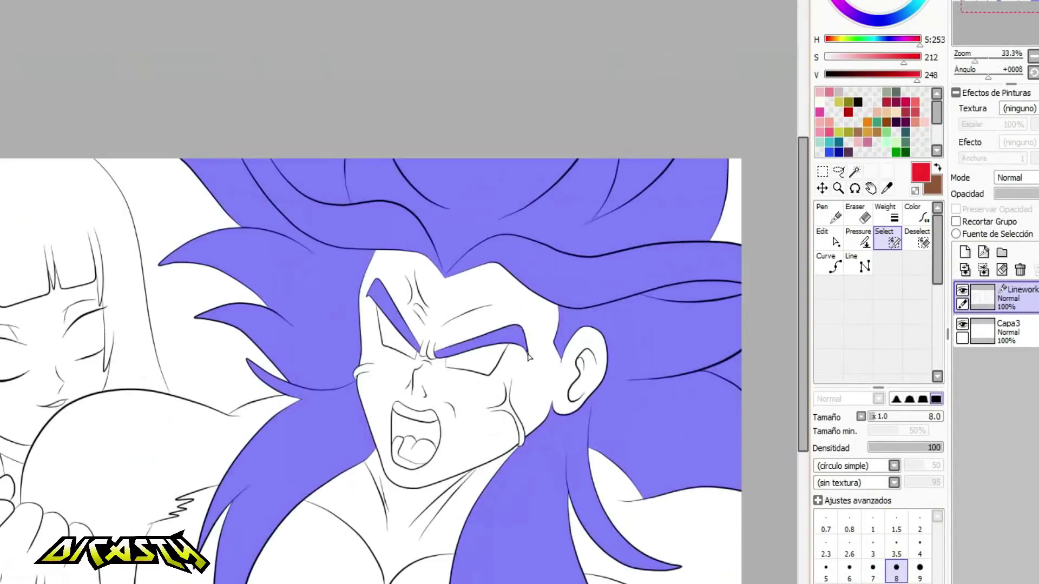
# Fill the selected hair and eyebrows with bright red on layer Capa3 using the Cubo bucket.
pyautogui.click(1008, 331)
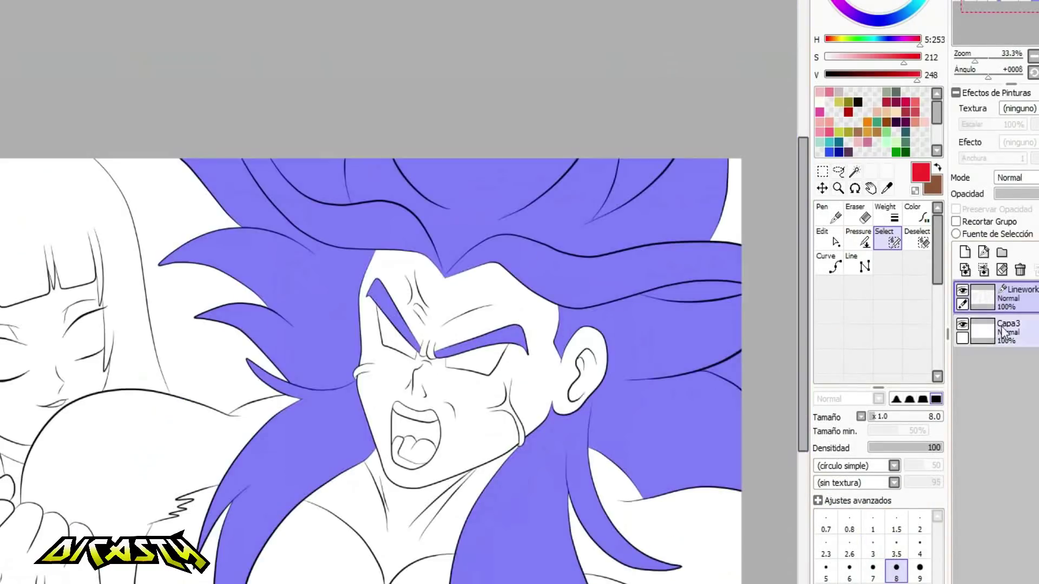
pyautogui.click(828, 262)
pyautogui.click(597, 237)
pyautogui.click(509, 336)
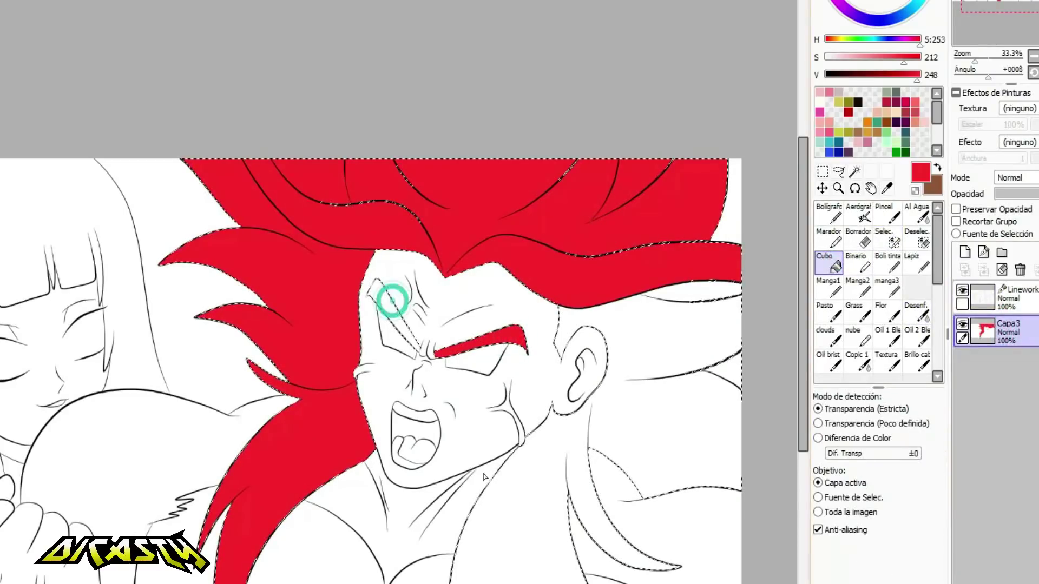
pyautogui.click(636, 539)
pyautogui.click(376, 292)
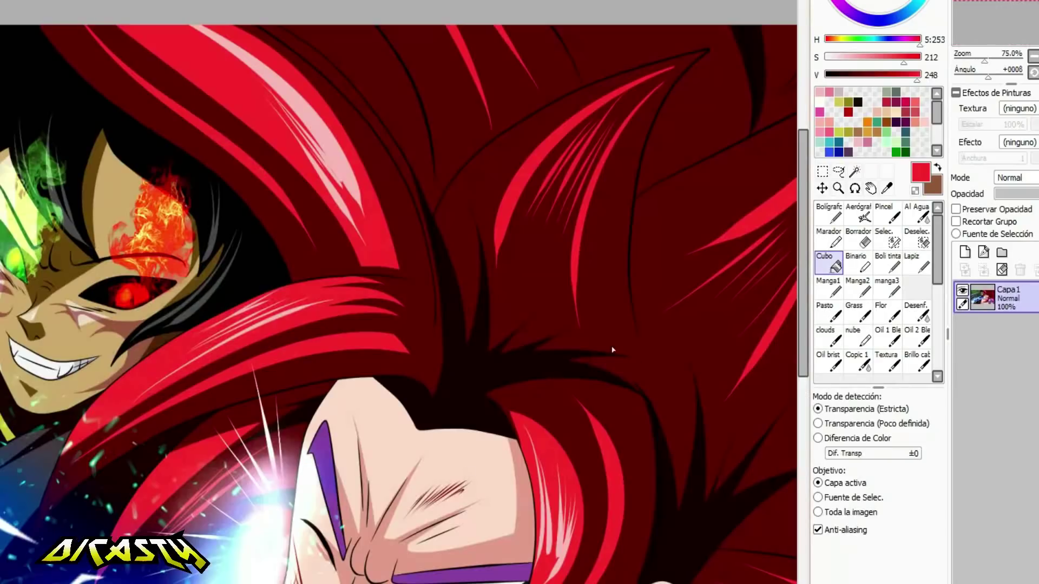
# Sample dark red from the finished reference illustration and paint shadow streaks on the shoulder-side hair spikes with the size 100 Bolígrafo.
pyautogui.keyDown('alt'); pyautogui.click(612, 350); pyautogui.keyUp('alt')
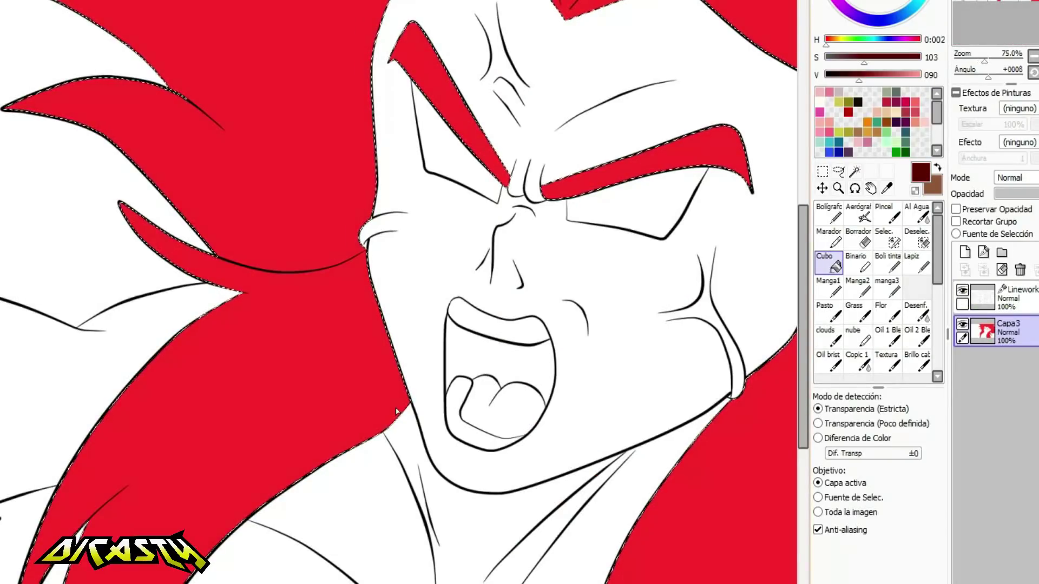
pyautogui.scroll(-3, 397, 411)
pyautogui.scroll(1, 354, 513)
pyautogui.click(828, 214)
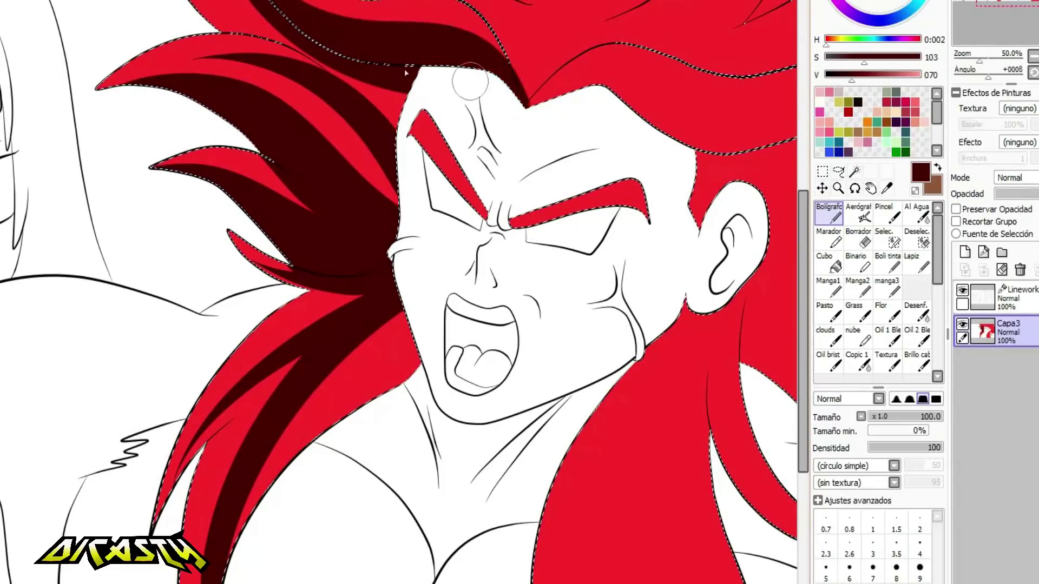
pyautogui.moveTo(358, 69); pyautogui.dragTo(271, 41)
pyautogui.moveTo(374, 167); pyautogui.dragTo(286, 91)
pyautogui.hotkey('ctrl', 'z')
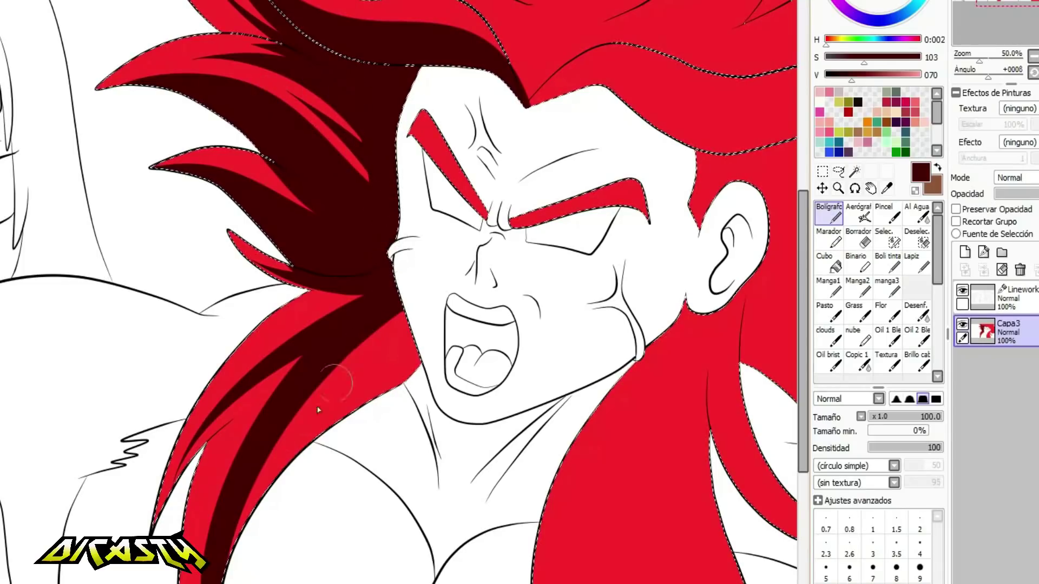
# Fill the enclosed area of the shoulder-side lock beside the neck with the dark red shadow colour.
pyautogui.click(827, 264)
pyautogui.click(369, 374)
# Paint dark red shadow streaks down the hanging locks below the ear with the size 100 Bolígrafo.
pyautogui.click(769, 583)
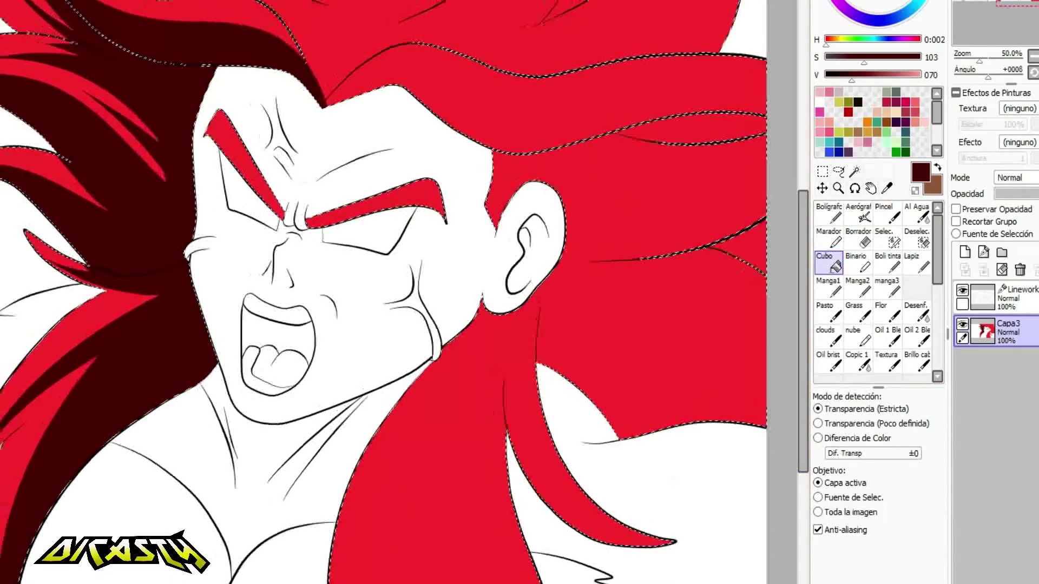
pyautogui.click(829, 213)
pyautogui.moveTo(488, 308); pyautogui.dragTo(387, 583)
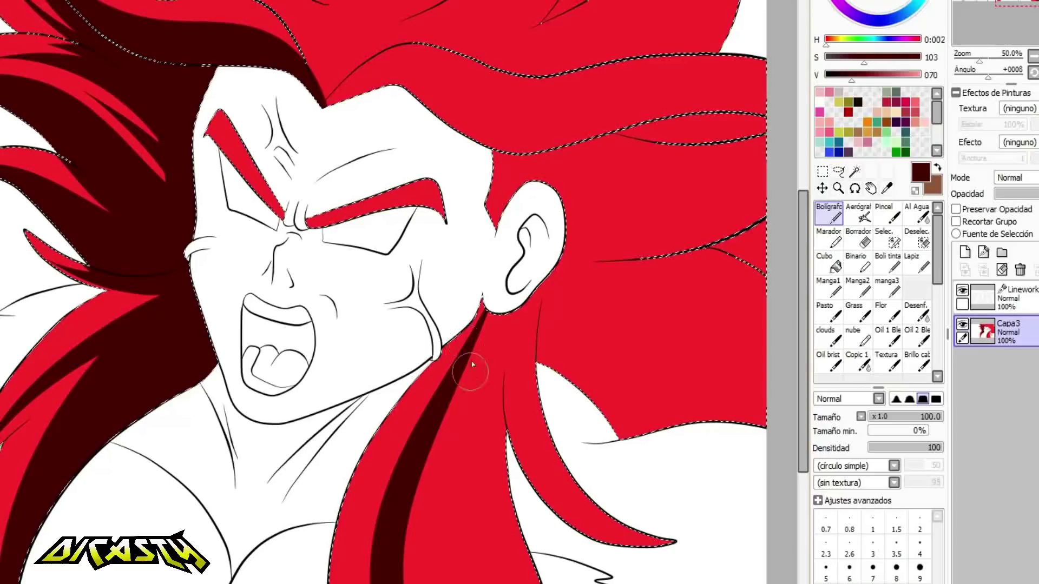
pyautogui.moveTo(490, 313); pyautogui.dragTo(439, 583)
pyautogui.moveTo(504, 309); pyautogui.dragTo(457, 583)
pyautogui.moveTo(506, 333)
pyautogui.mouseDown()
pyautogui.moveTo(510, 368)
pyautogui.moveTo(687, 543)
pyautogui.moveTo(677, 547)
pyautogui.mouseUp()
pyautogui.hotkey('ctrl', 'z')
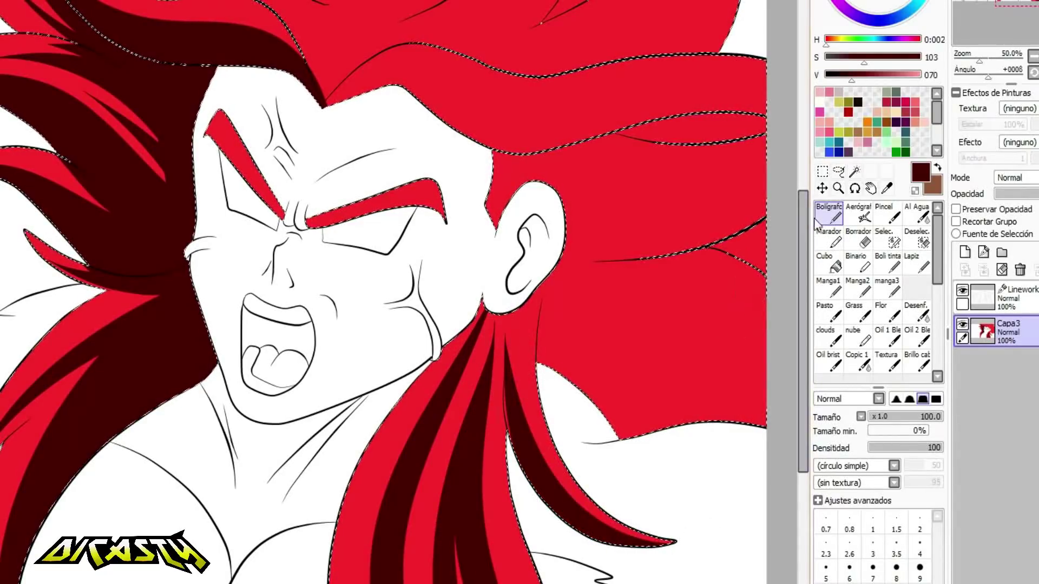
# Fill the neck-side edge of the hanging lock below the ear with dark red using the Cubo bucket.
pyautogui.click(828, 263)
pyautogui.click(412, 405)
pyautogui.click(827, 215)
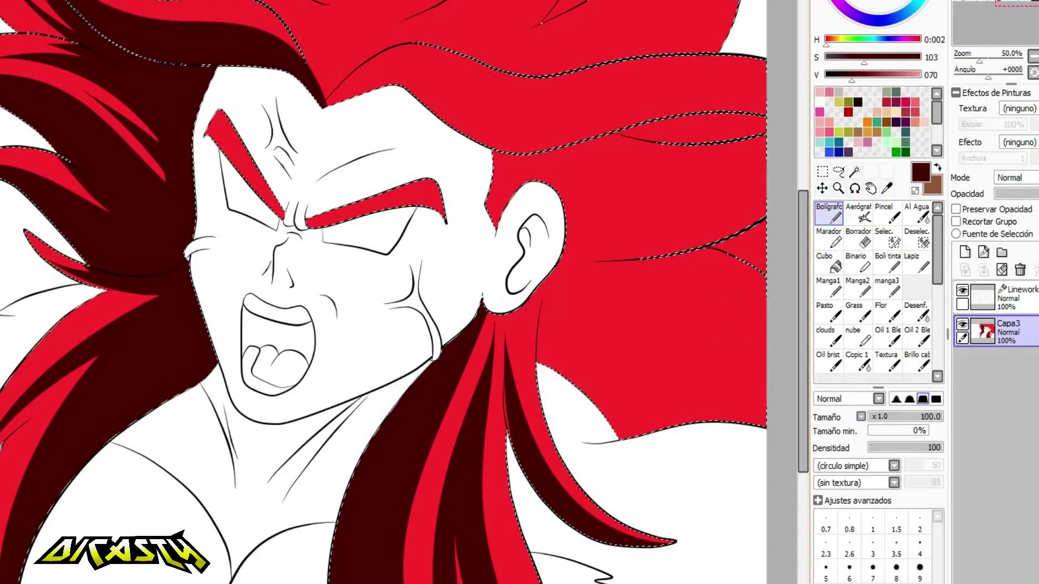
# Outline a dark red shadow behind the ear above the shoulder and fill its enclosed area.
pyautogui.hscroll(4, 383, 292)
pyautogui.moveTo(318, 254); pyautogui.dragTo(375, 457)
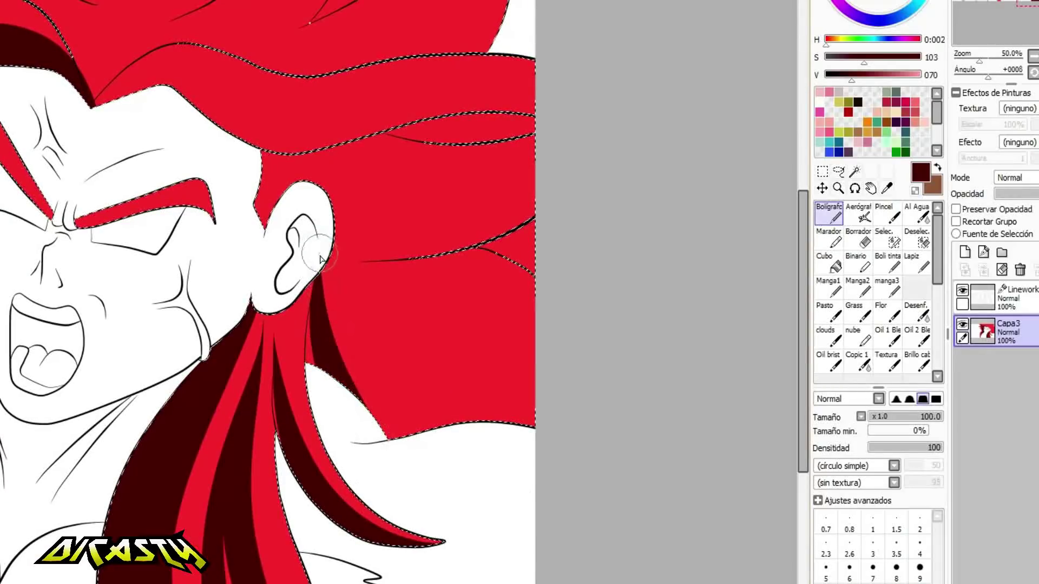
pyautogui.moveTo(318, 260)
pyautogui.mouseDown()
pyautogui.moveTo(475, 325)
pyautogui.moveTo(534, 317)
pyautogui.mouseUp()
pyautogui.click(828, 263)
pyautogui.click(452, 375)
# Paint dark red shading along the strand lines that sweep back from behind the ear.
pyautogui.click(828, 215)
pyautogui.moveTo(332, 262); pyautogui.dragTo(533, 233)
pyautogui.moveTo(457, 257); pyautogui.dragTo(553, 295)
pyautogui.moveTo(494, 254); pyautogui.dragTo(527, 238)
# Paint long dark red shadow streaks along the swept-back strands above the forehead and ear.
pyautogui.moveTo(533, 72); pyautogui.dragTo(144, 104)
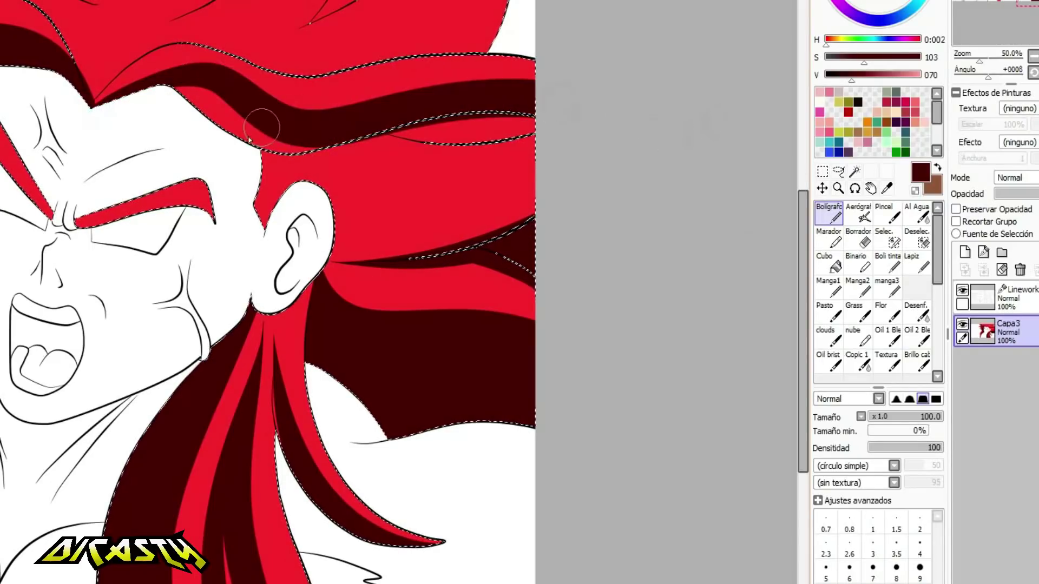
pyautogui.moveTo(262, 150); pyautogui.dragTo(550, 132)
pyautogui.moveTo(329, 206); pyautogui.dragTo(558, 171)
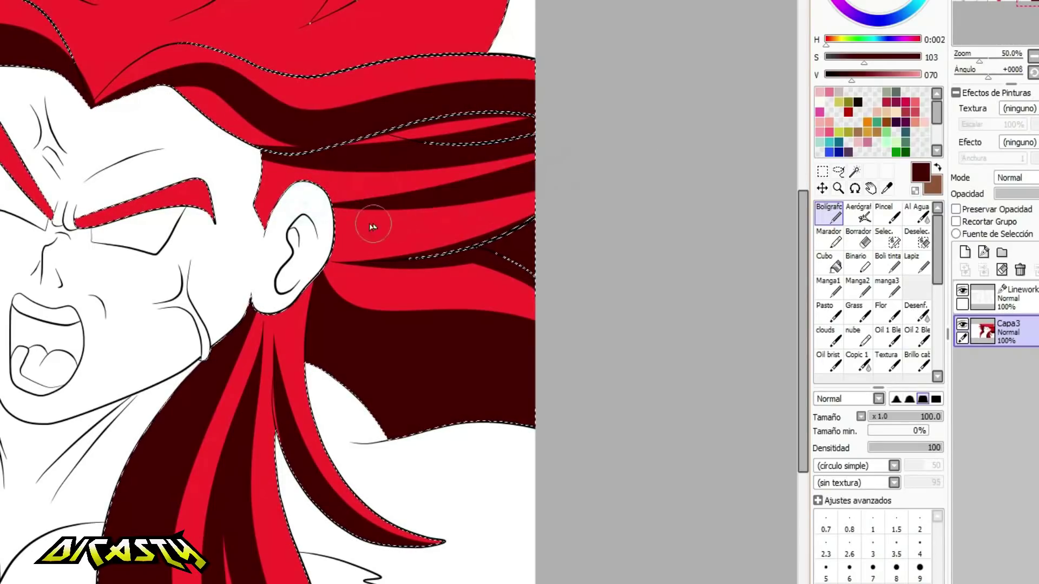
pyautogui.moveTo(332, 238); pyautogui.dragTo(552, 182)
# Fill the red gaps between the streaks above the forehead and ear with dark red using the Cubo bucket.
pyautogui.click(827, 263)
pyautogui.click(411, 130)
pyautogui.click(248, 129)
pyautogui.click(328, 179)
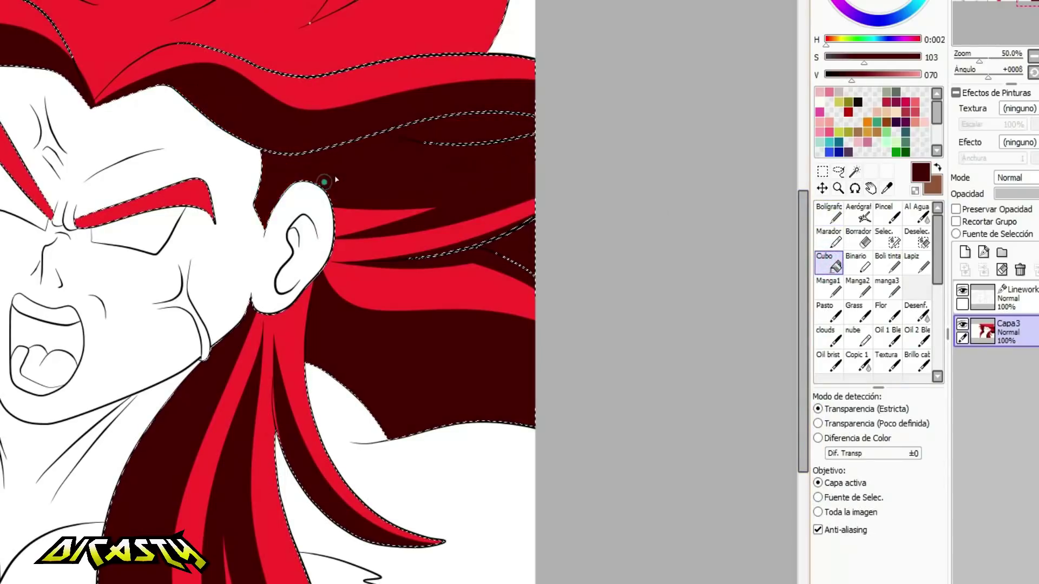
# Paint tapered dark red shadows along the line art of the rear spikes at the top of the hair.
pyautogui.click(831, 208)
pyautogui.scroll(3, 774, 227)
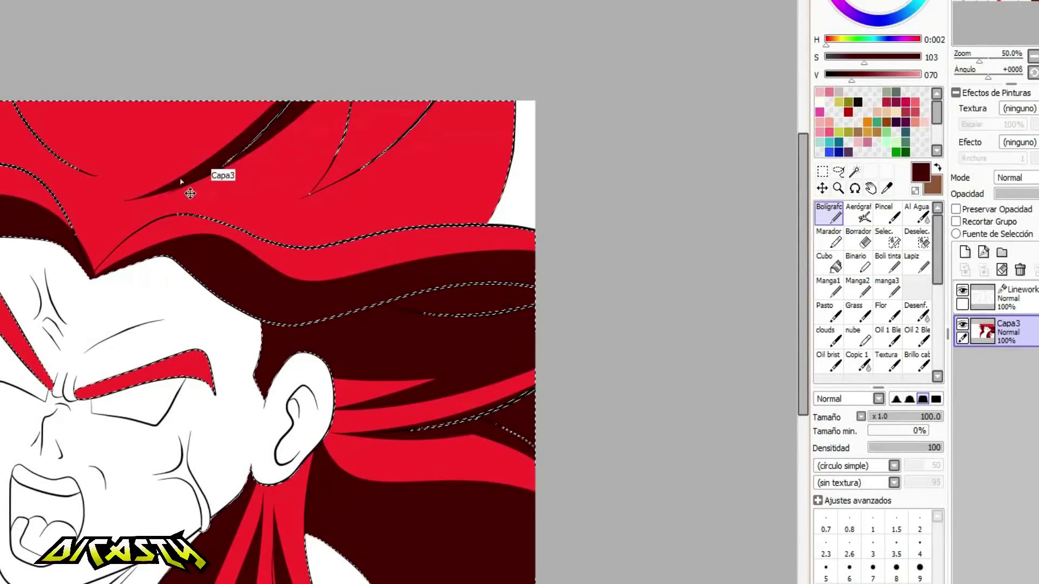
pyautogui.moveTo(263, 212)
pyautogui.mouseDown()
pyautogui.moveTo(285, 207)
pyautogui.moveTo(462, 82)
pyautogui.mouseUp()
pyautogui.hotkey('ctrl', 'z')
pyautogui.moveTo(285, 209); pyautogui.dragTo(354, 68)
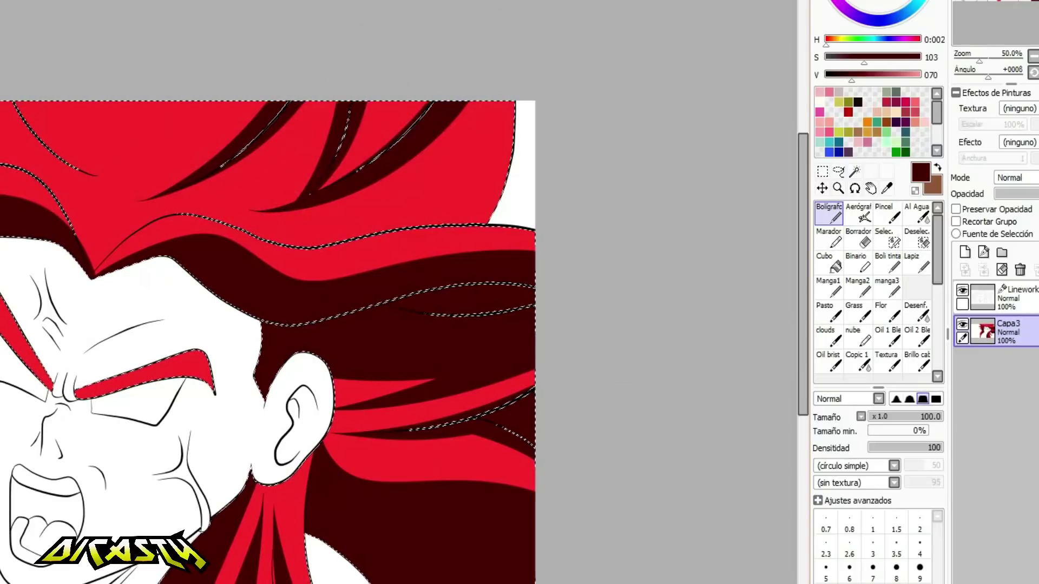
# Paint tapered dark red shadows along the hair spikes rising above the front of the forehead.
pyautogui.press('Left')
pyautogui.moveTo(85, 169); pyautogui.dragTo(97, 1)
pyautogui.moveTo(237, 177); pyautogui.dragTo(126, 44)
pyautogui.hotkey('ctrl', 'z')
pyautogui.moveTo(248, 183); pyautogui.dragTo(83, 0)
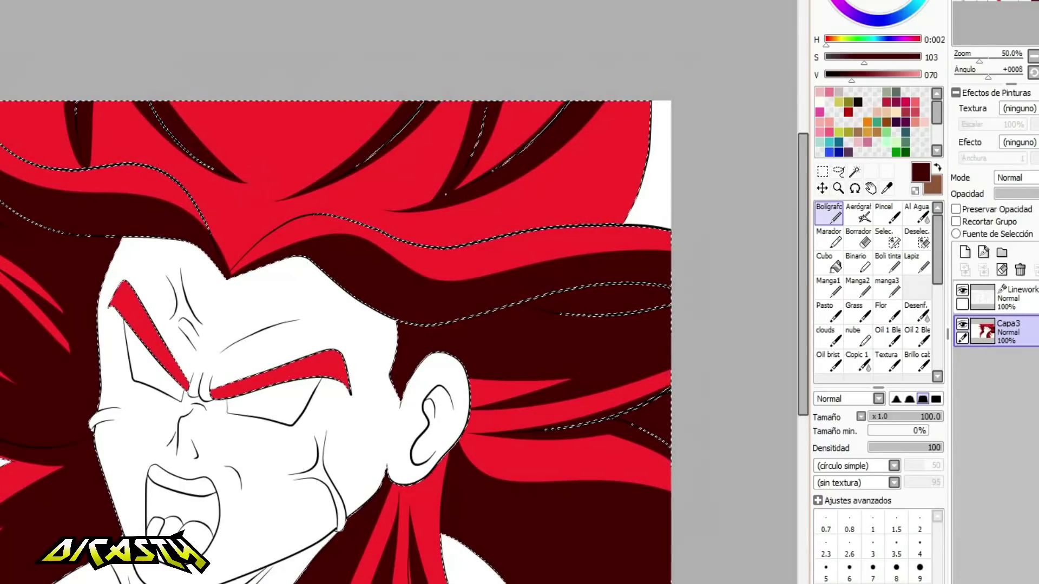
# Close the shadow outline between the front top spikes and fill the enclosed area with dark red.
pyautogui.press('Left')
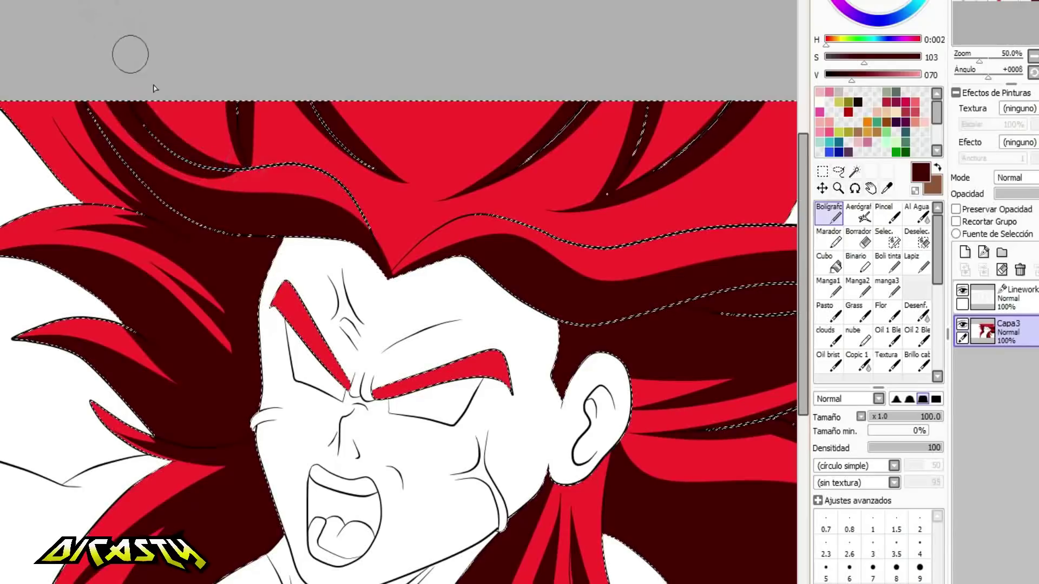
pyautogui.moveTo(245, 171); pyautogui.dragTo(241, 161)
pyautogui.click(830, 267)
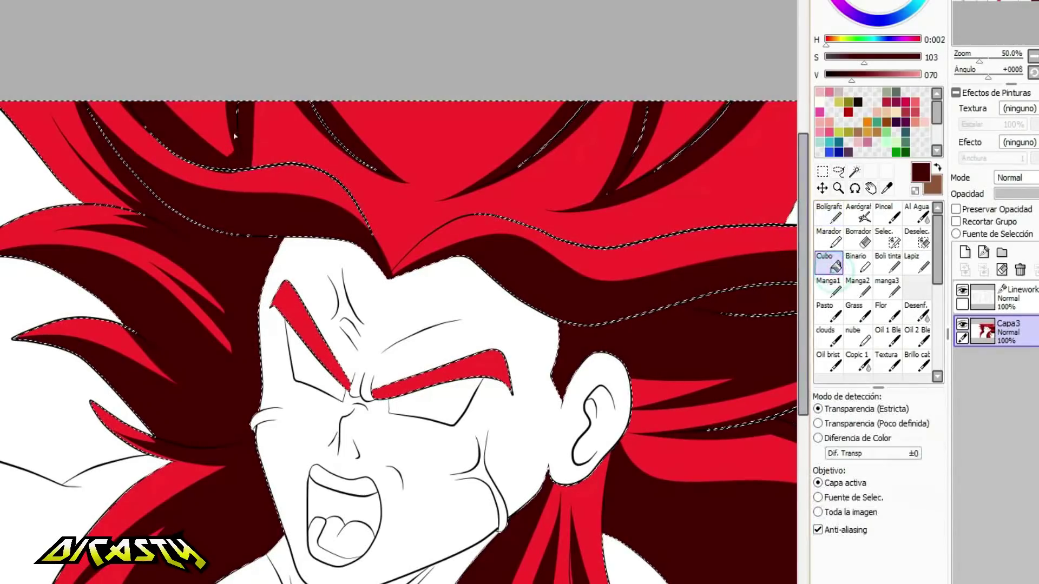
pyautogui.click(223, 133)
# Paint and fill a dark red V-shaped shadow at the top centre of the hair, split by a thin bright red sliver.
pyautogui.click(834, 216)
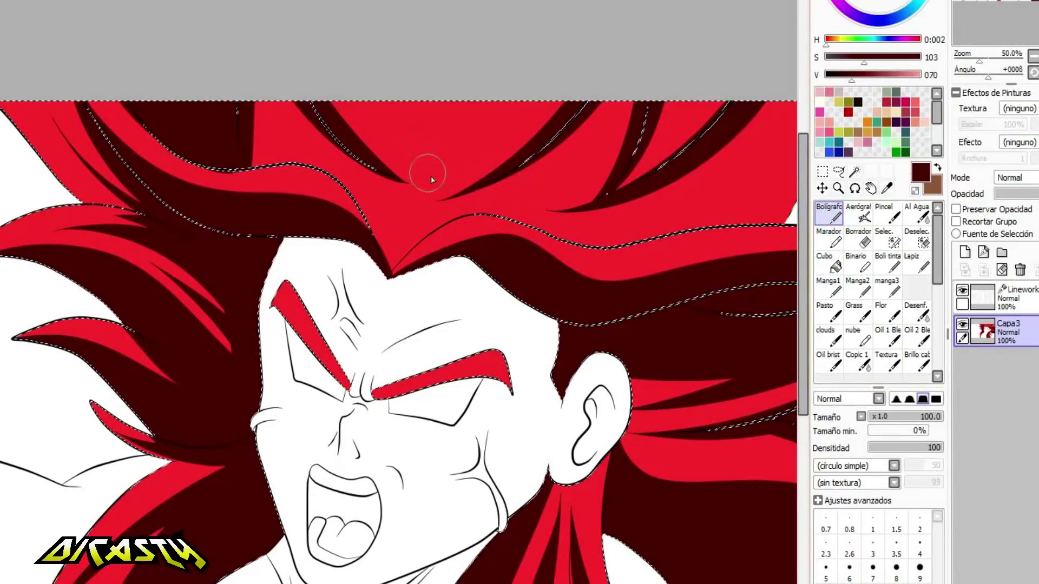
pyautogui.moveTo(419, 188); pyautogui.dragTo(517, 43)
pyautogui.click(835, 263)
pyautogui.click(433, 126)
pyautogui.click(826, 214)
pyautogui.keyDown('alt'); pyautogui.click(498, 135); pyautogui.keyUp('alt')
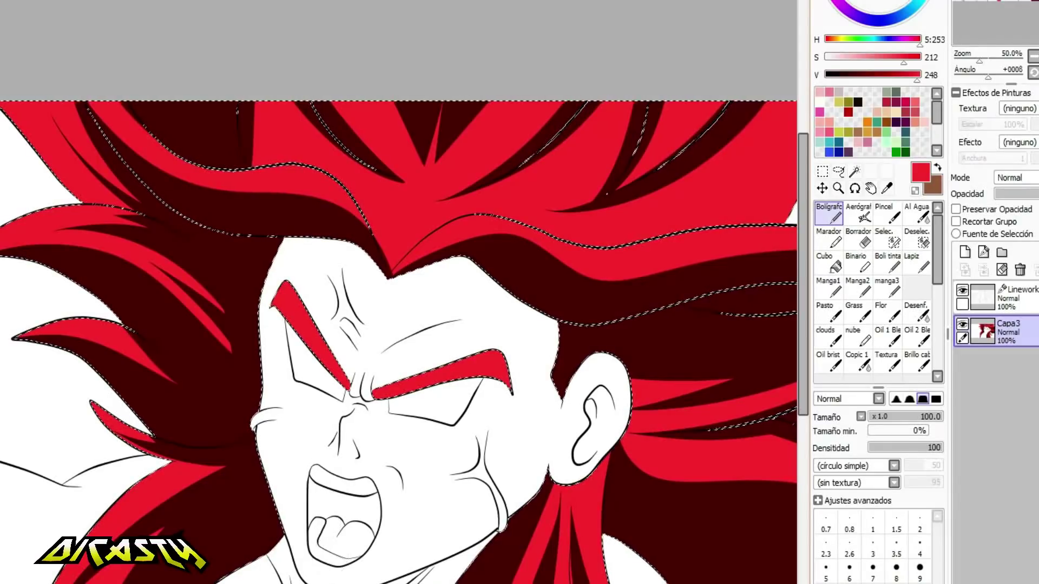
# Sample the dark red and shade the rear and central top spikes with filled areas and tapered streaks.
pyautogui.moveTo(346, 583); pyautogui.dragTo(420, 583)
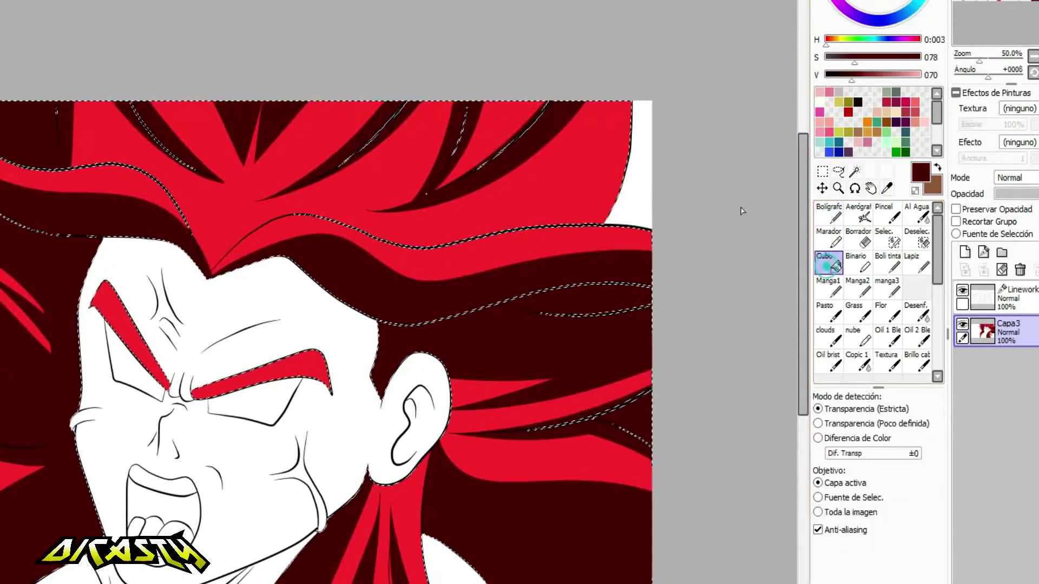
pyautogui.keyDown('alt'); pyautogui.click(505, 116); pyautogui.keyUp('alt')
pyautogui.moveTo(407, 227); pyautogui.dragTo(622, 70)
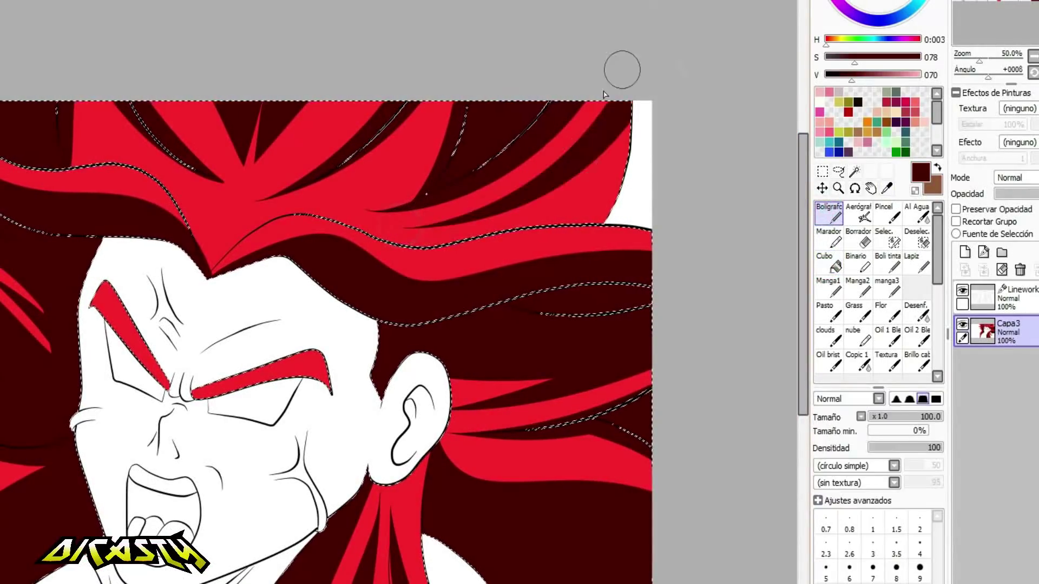
pyautogui.moveTo(560, 208); pyautogui.dragTo(635, 46)
pyautogui.moveTo(252, 185); pyautogui.dragTo(362, 81)
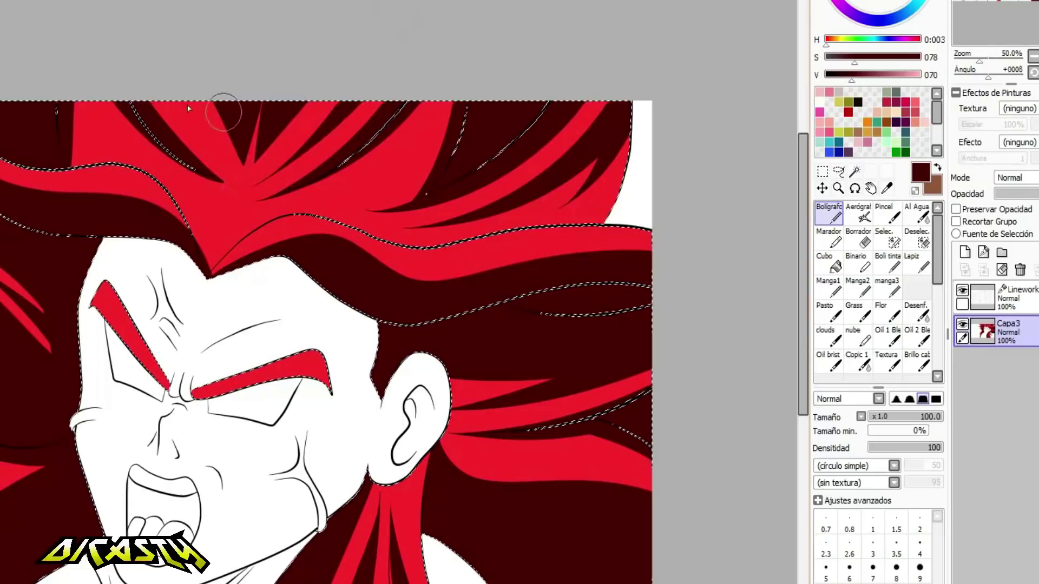
pyautogui.moveTo(244, 167); pyautogui.dragTo(157, 49)
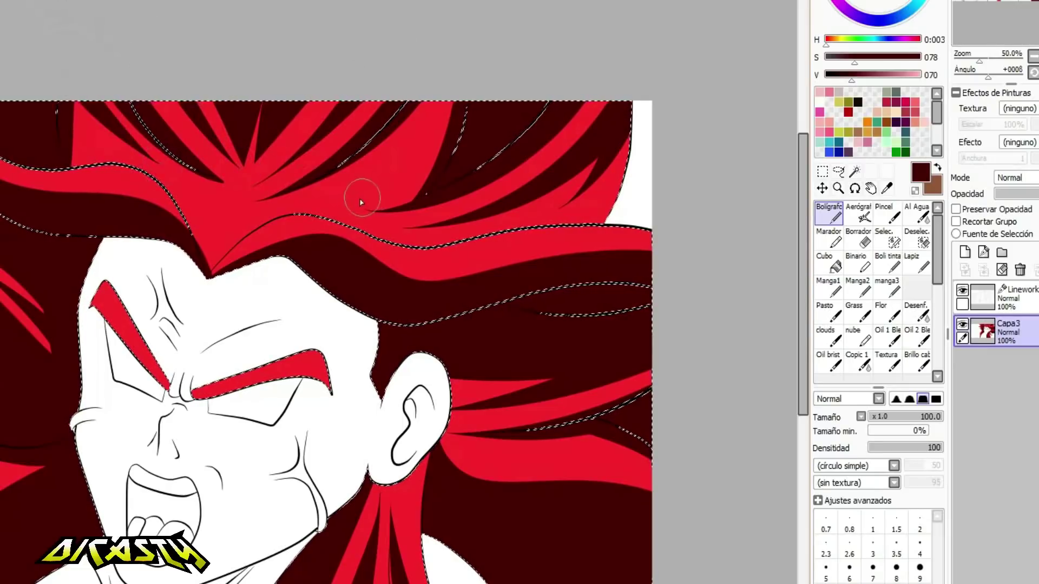
# Paint dark red shadows around the widow's peak and along the front strand leading to it.
pyautogui.scroll(-3, 390, 126)
pyautogui.scroll(3, 390, 127)
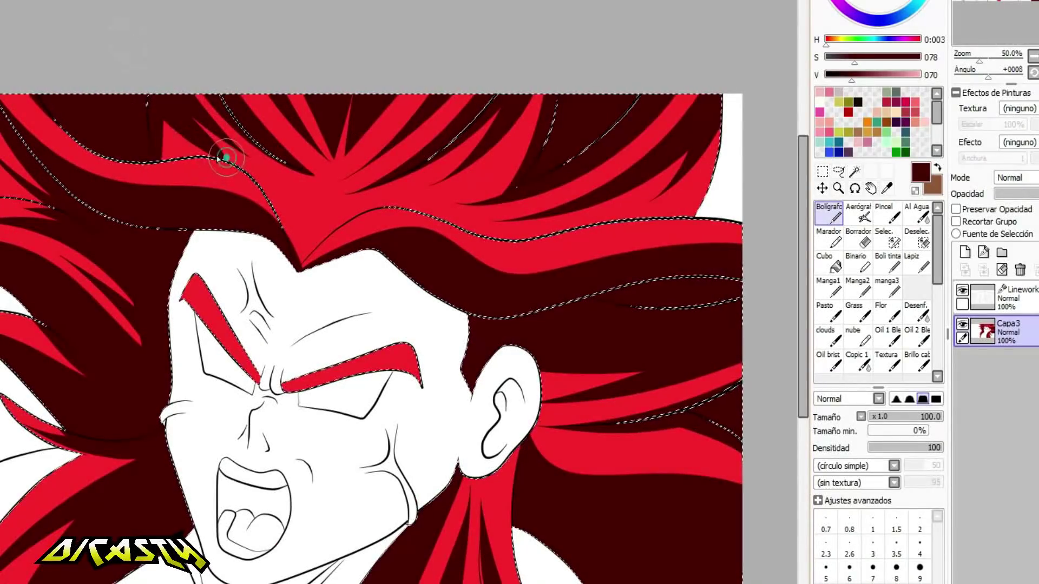
pyautogui.moveTo(287, 183)
pyautogui.mouseDown()
pyautogui.moveTo(303, 227)
pyautogui.moveTo(298, 271)
pyautogui.mouseUp()
pyautogui.moveTo(249, 86); pyautogui.dragTo(296, 281)
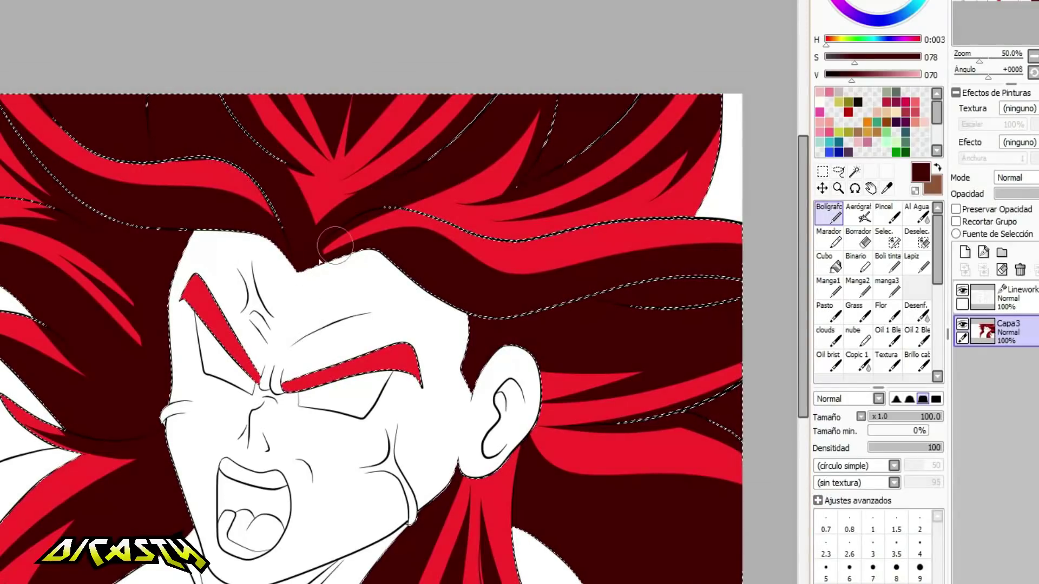
# Fill the remaining bright red areas at the top centre of the hair with dark red.
pyautogui.click(837, 264)
pyautogui.click(374, 124)
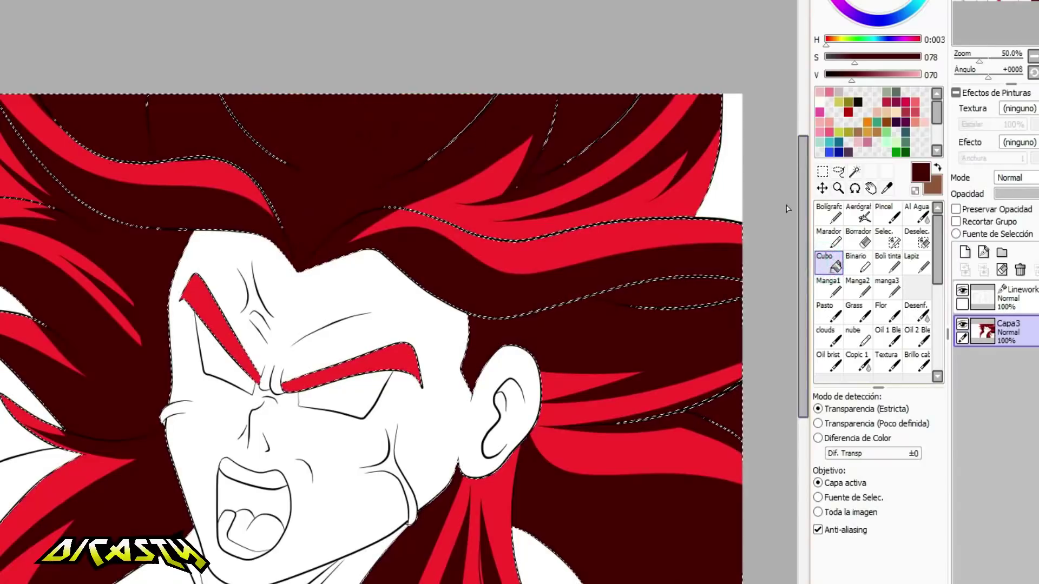
pyautogui.click(830, 214)
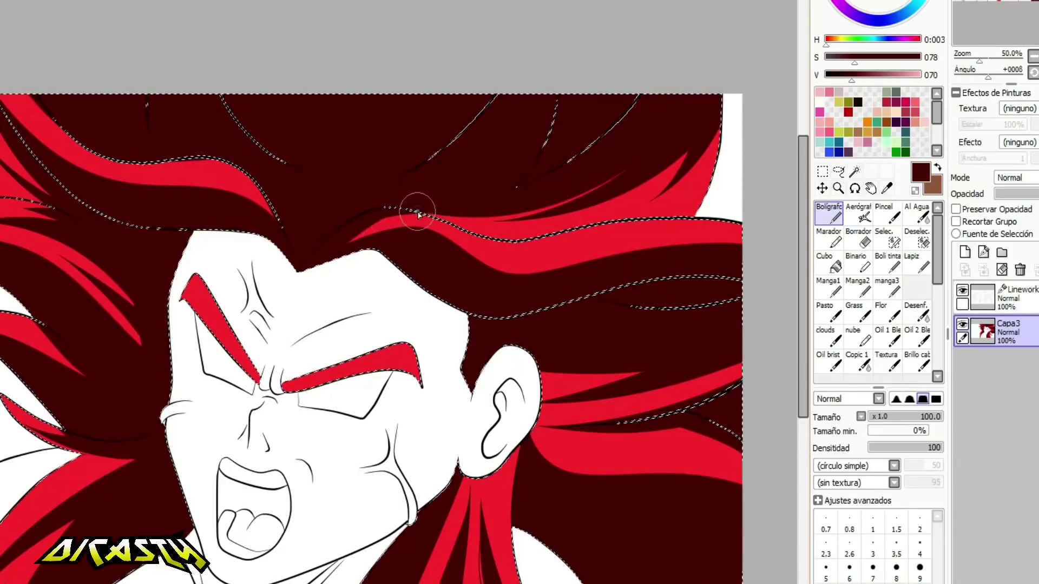
# Paint tapered bright red strands over the dark top centre of the hair, trimming them with the sampled dark red.
pyautogui.keyDown('alt'); pyautogui.click(441, 221); pyautogui.keyUp('alt')
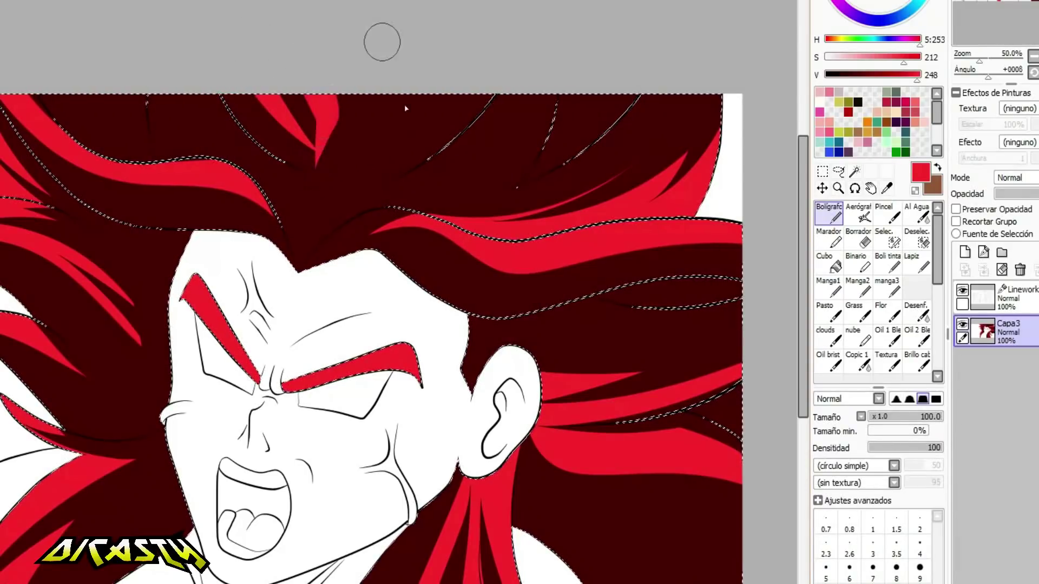
pyautogui.hotkey('ctrl', 'z')
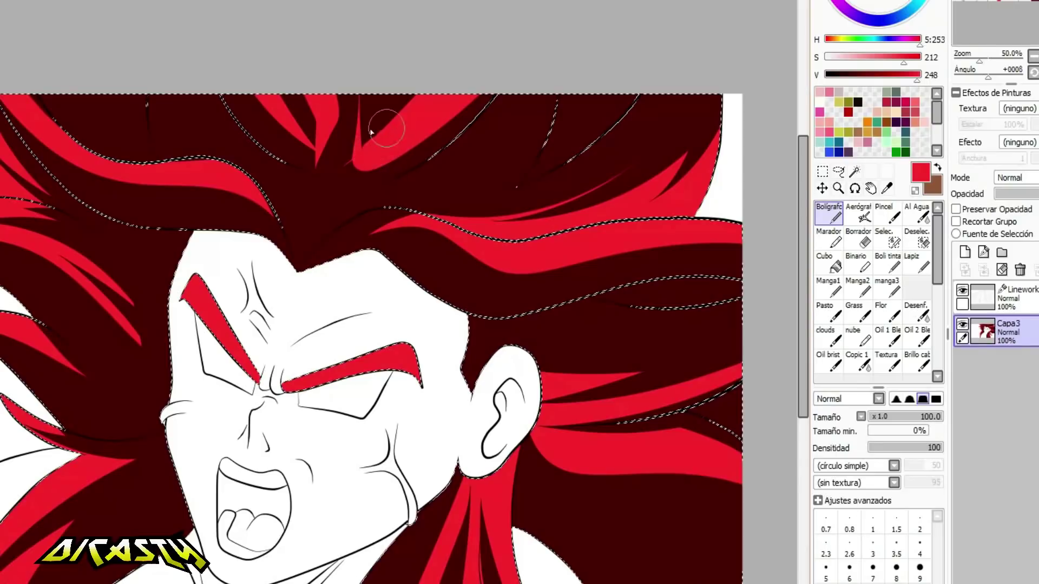
pyautogui.keyDown('alt'); pyautogui.click(336, 139); pyautogui.keyUp('alt')
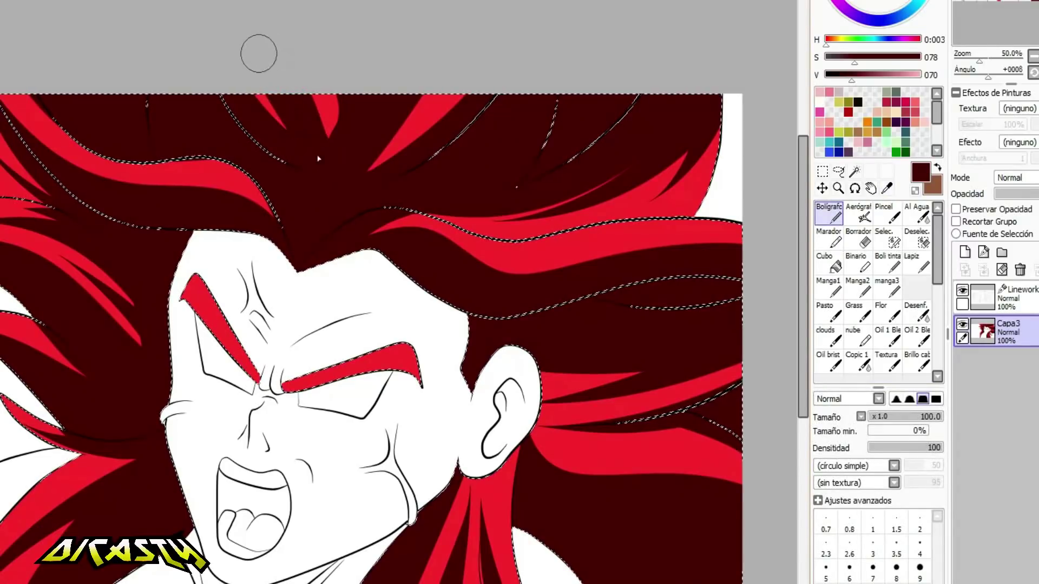
# Sample bright red and paint thin strands through the shadows above the forehead and behind the ear.
pyautogui.keyDown('alt'); pyautogui.click(520, 251); pyautogui.keyUp('alt')
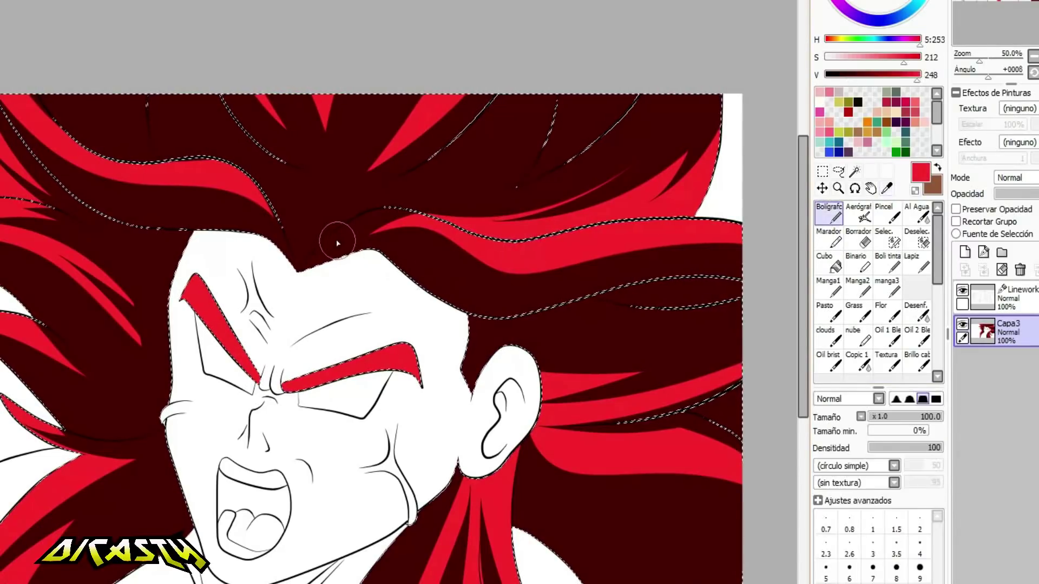
pyautogui.hotkey('ctrl', 'z')
pyautogui.moveTo(322, 256)
pyautogui.mouseDown()
pyautogui.moveTo(387, 239)
pyautogui.moveTo(591, 265)
pyautogui.mouseUp()
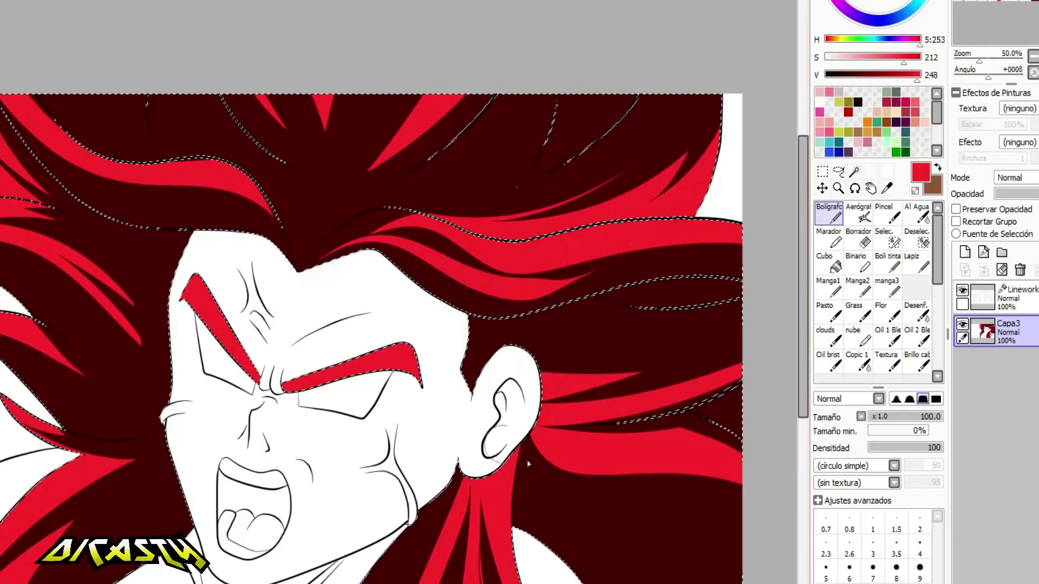
pyautogui.moveTo(528, 440); pyautogui.dragTo(740, 533)
# Paint bright red strands through the dark shadow of the front strand above the hairline.
pyautogui.moveTo(487, 583); pyautogui.dragTo(387, 583)
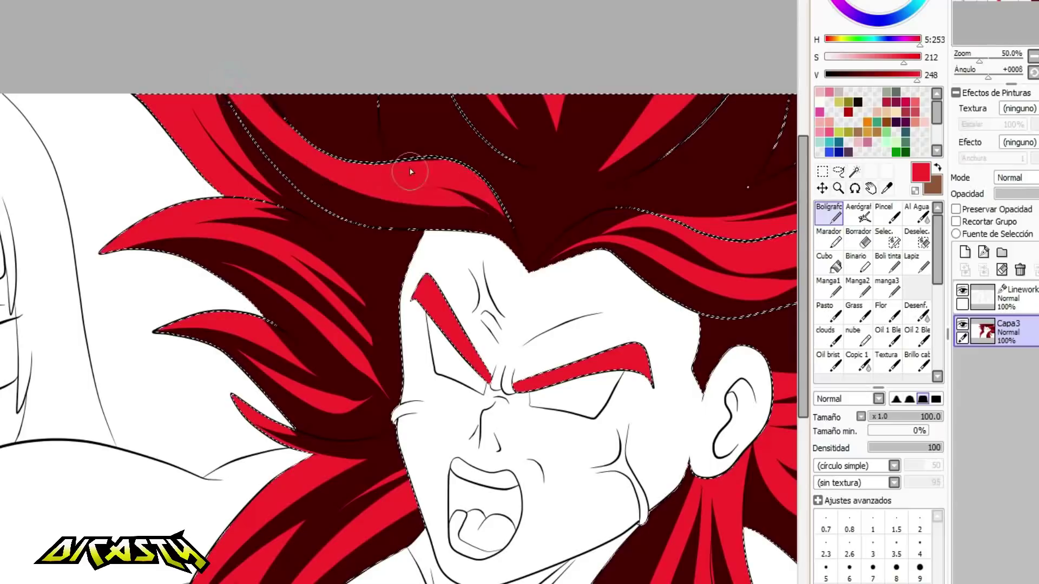
pyautogui.moveTo(231, 90); pyautogui.dragTo(481, 212)
pyautogui.moveTo(421, 161); pyautogui.dragTo(411, 164)
# Paint tapered bright red strands fanning up through the dark top spikes above the forehead.
pyautogui.moveTo(409, 81)
pyautogui.mouseDown()
pyautogui.moveTo(522, 181)
pyautogui.moveTo(396, 146)
pyautogui.mouseUp()
pyautogui.moveTo(576, 138)
pyautogui.mouseDown()
pyautogui.moveTo(319, 139)
pyautogui.moveTo(422, 33)
pyautogui.mouseUp()
pyautogui.moveTo(348, 194); pyautogui.dragTo(511, 81)
pyautogui.moveTo(453, 184)
pyautogui.mouseDown()
pyautogui.moveTo(533, 49)
pyautogui.moveTo(544, 81)
pyautogui.mouseUp()
pyautogui.moveTo(468, 207); pyautogui.dragTo(660, 92)
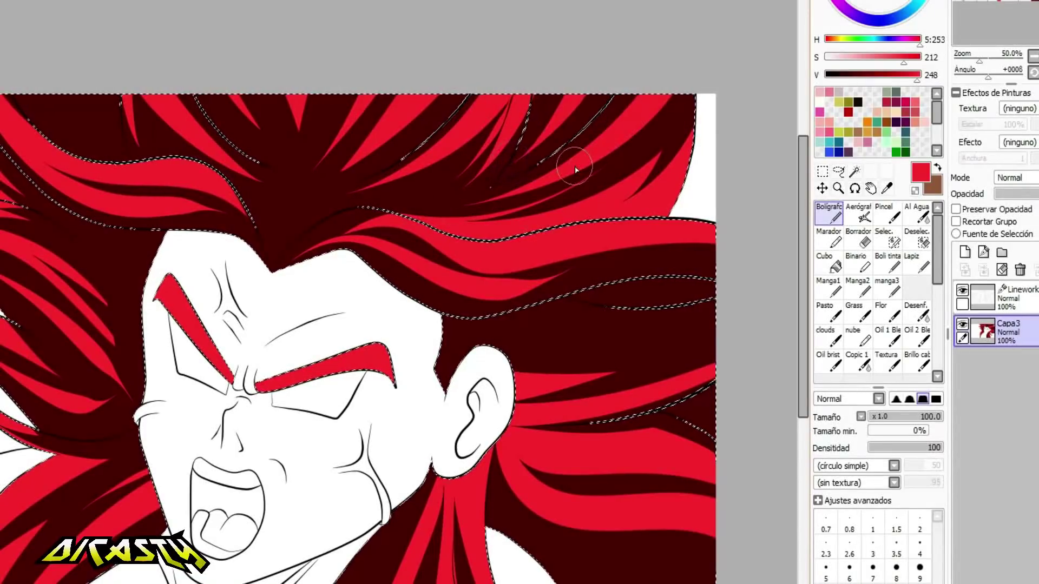
# Paint bright red strands through the rear top spikes, the swept-back hair and the hanging locks below the ear.
pyautogui.scroll(-2, 577, 170)
pyautogui.scroll(2, 638, 377)
pyautogui.moveTo(448, 115); pyautogui.dragTo(744, 120)
pyautogui.moveTo(541, 143); pyautogui.dragTo(657, 146)
pyautogui.moveTo(431, 265); pyautogui.dragTo(657, 348)
pyautogui.moveTo(332, 316)
pyautogui.mouseDown()
pyautogui.moveTo(283, 395)
pyautogui.moveTo(239, 583)
pyautogui.mouseUp()
pyautogui.moveTo(286, 462); pyautogui.dragTo(265, 582)
# Set the colour to pale pink with saturation 022 and value 255 and paint thin highlights on the shoulder-side lock.
pyautogui.hscroll(-5, 270, 487)
pyautogui.click(922, 75)
pyautogui.click(836, 60)
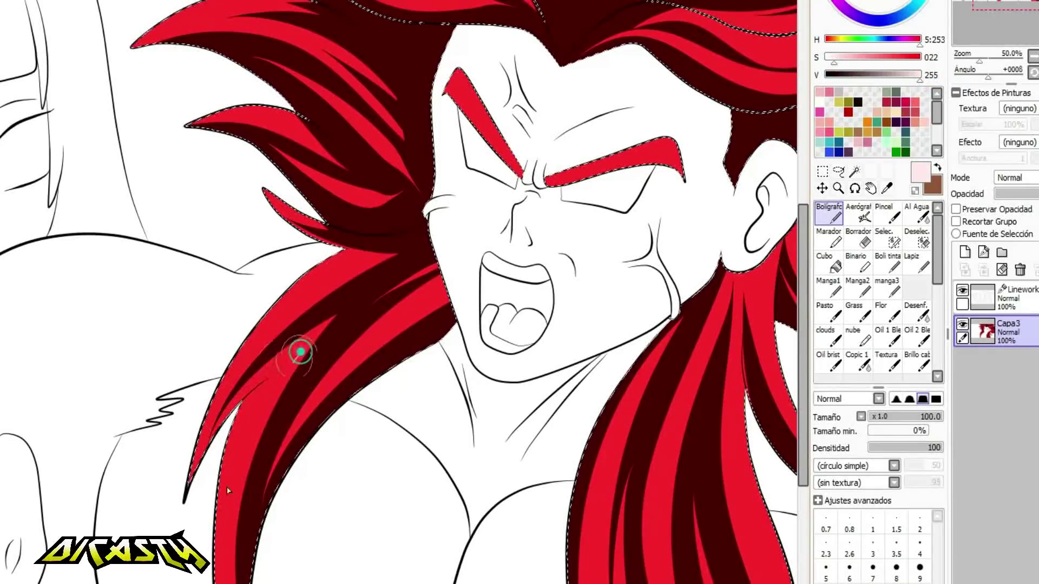
pyautogui.moveTo(282, 380); pyautogui.dragTo(232, 582)
pyautogui.moveTo(351, 268); pyautogui.dragTo(224, 390)
pyautogui.moveTo(306, 340); pyautogui.dragTo(226, 398)
pyautogui.moveTo(317, 403); pyautogui.dragTo(450, 298)
# Paint long pale pink highlights down the hanging locks below the ear.
pyautogui.moveTo(644, 384); pyautogui.dragTo(598, 583)
pyautogui.hscroll(5, 349, 476)
pyautogui.hotkey('ctrl', 'z')
pyautogui.moveTo(328, 391); pyautogui.dragTo(292, 582)
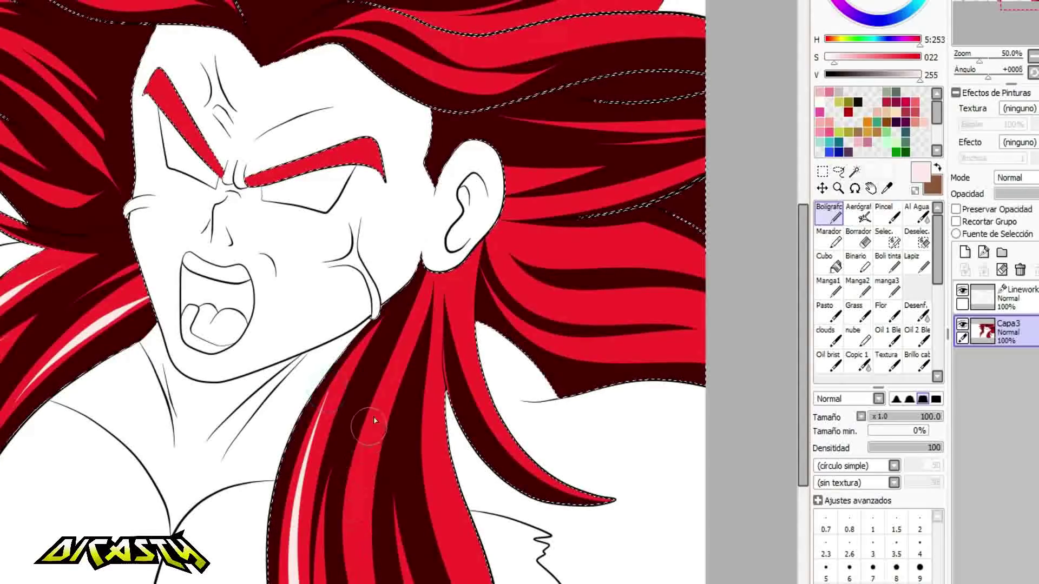
pyautogui.moveTo(378, 409); pyautogui.dragTo(359, 581)
pyautogui.moveTo(434, 367); pyautogui.dragTo(459, 582)
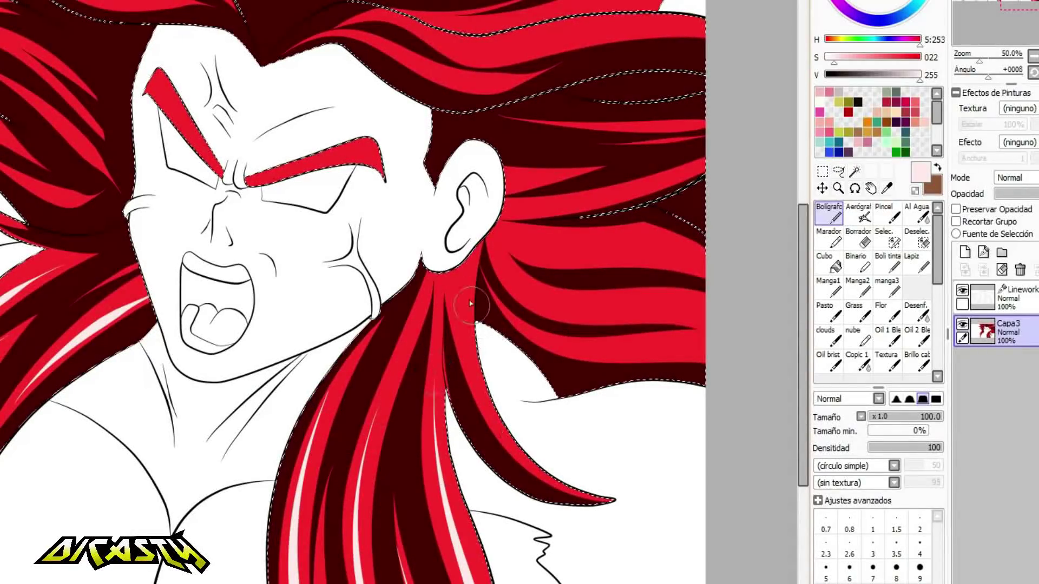
pyautogui.moveTo(456, 266); pyautogui.dragTo(547, 470)
# Paint pale pink highlights along the red strands sweeping back from behind the ear.
pyautogui.moveTo(806, 398); pyautogui.dragTo(805, 342)
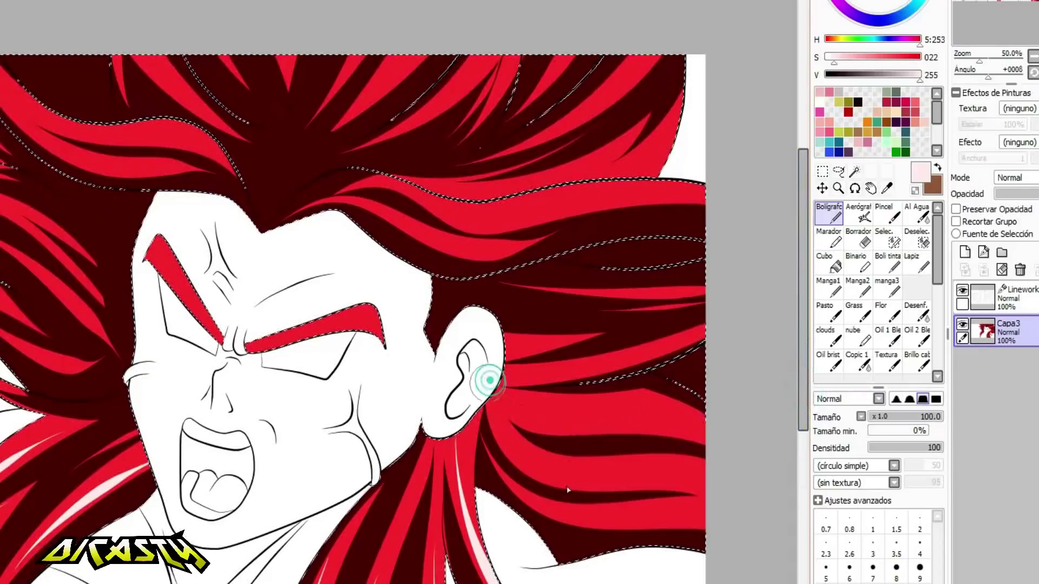
pyautogui.moveTo(491, 399); pyautogui.dragTo(723, 483)
pyautogui.moveTo(514, 486); pyautogui.dragTo(717, 507)
pyautogui.moveTo(506, 344); pyautogui.dragTo(584, 338)
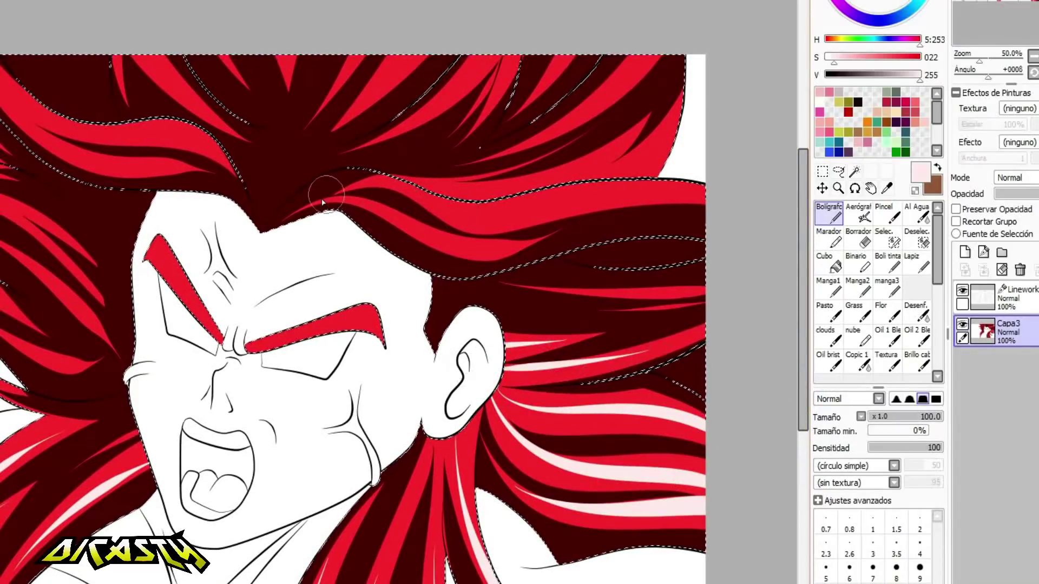
# Paint pale pink highlights on the strands swept back above the ear and on the side spikes across the face.
pyautogui.moveTo(328, 201); pyautogui.dragTo(460, 214)
pyautogui.moveTo(583, 210); pyautogui.dragTo(758, 195)
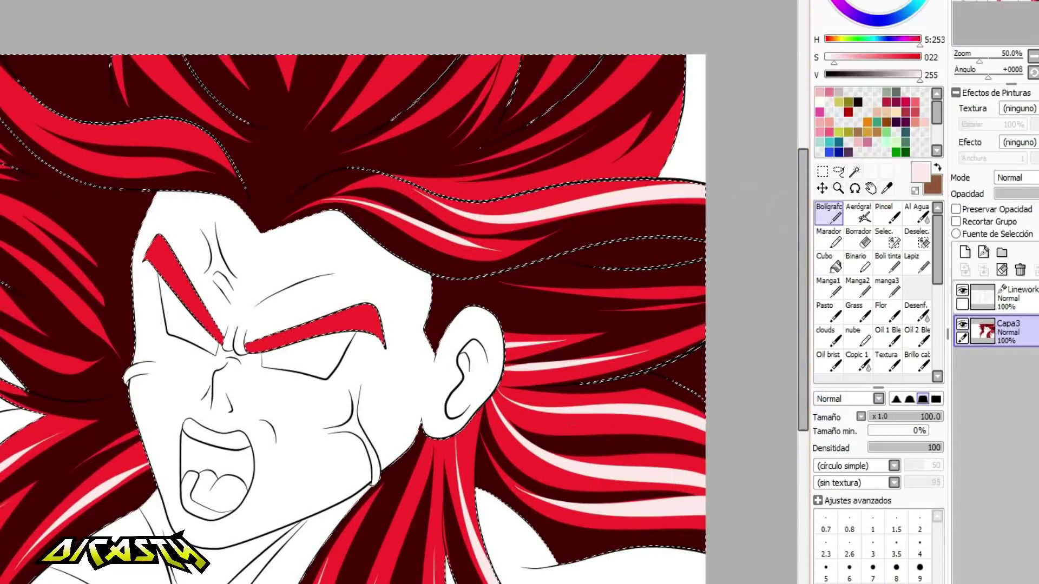
pyautogui.moveTo(487, 583); pyautogui.dragTo(346, 583)
pyautogui.moveTo(277, 281); pyautogui.dragTo(369, 297)
pyautogui.moveTo(347, 189); pyautogui.dragTo(385, 217)
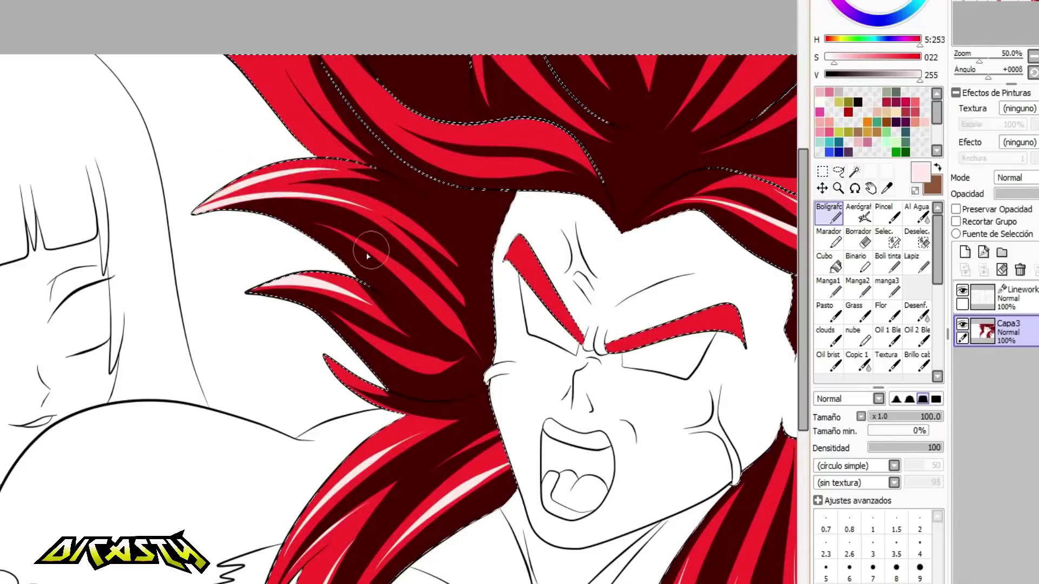
pyautogui.moveTo(368, 256); pyautogui.dragTo(453, 320)
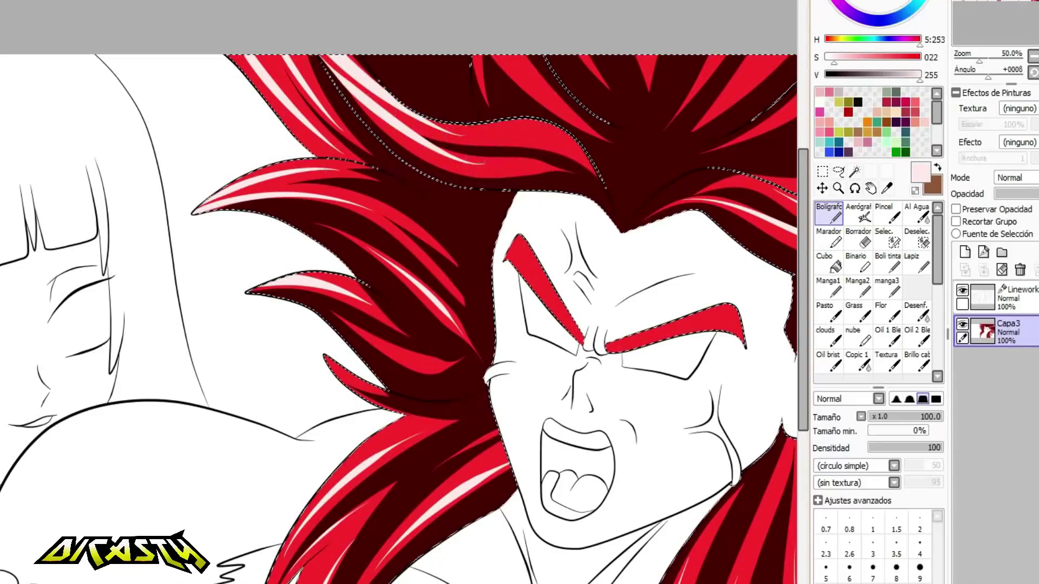
# Paint thin pale pink highlights along the red strands of the front and middle top spikes.
pyautogui.moveTo(396, 51); pyautogui.dragTo(174, 51)
pyautogui.moveTo(275, 33); pyautogui.dragTo(367, 127)
pyautogui.moveTo(261, 42); pyautogui.dragTo(325, 99)
pyautogui.moveTo(557, 41)
pyautogui.mouseDown()
pyautogui.moveTo(482, 124)
pyautogui.moveTo(493, 110)
pyautogui.mouseUp()
pyautogui.moveTo(640, 43)
pyautogui.mouseDown()
pyautogui.moveTo(532, 134)
pyautogui.moveTo(594, 97)
pyautogui.mouseUp()
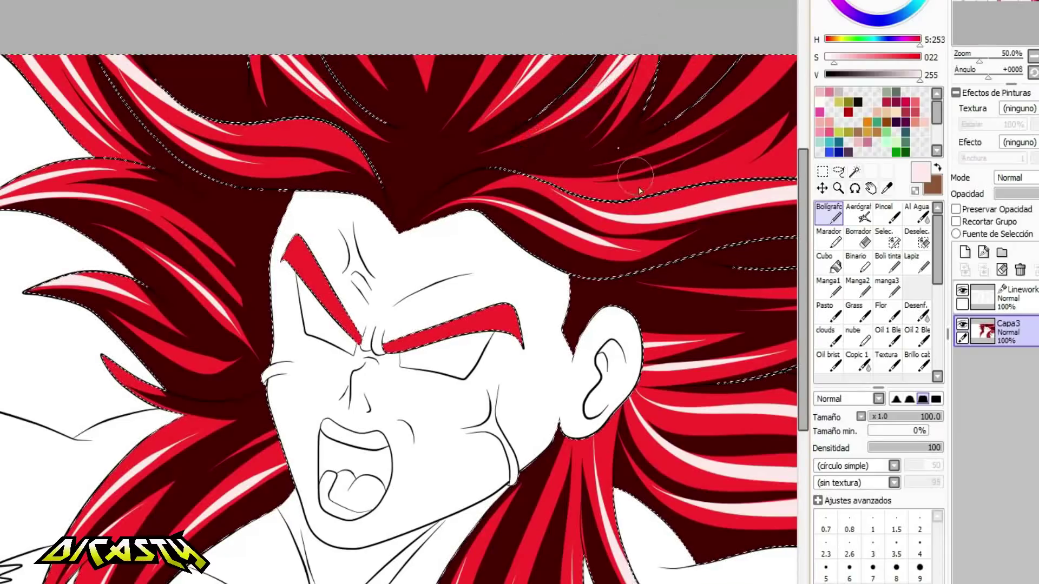
# Paint pale pink highlights along the rear top spikes and clear the hair selection.
pyautogui.hscroll(3, 436, 199)
pyautogui.moveTo(448, 195); pyautogui.dragTo(636, 128)
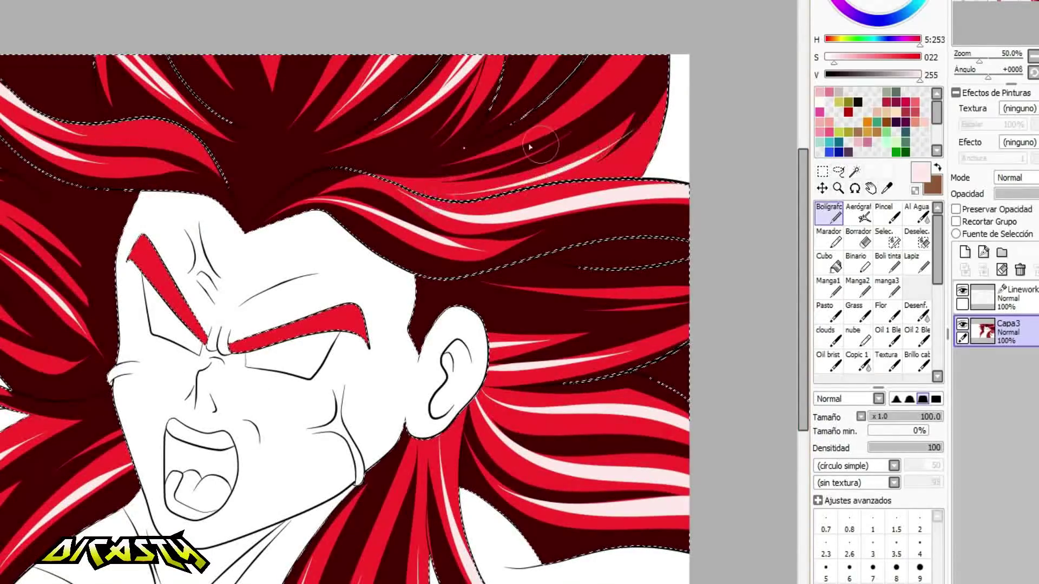
pyautogui.moveTo(650, 42); pyautogui.dragTo(507, 144)
pyautogui.moveTo(568, 39); pyautogui.dragTo(521, 98)
pyautogui.scroll(-2, 562, 59)
pyautogui.scroll(1, 388, 130)
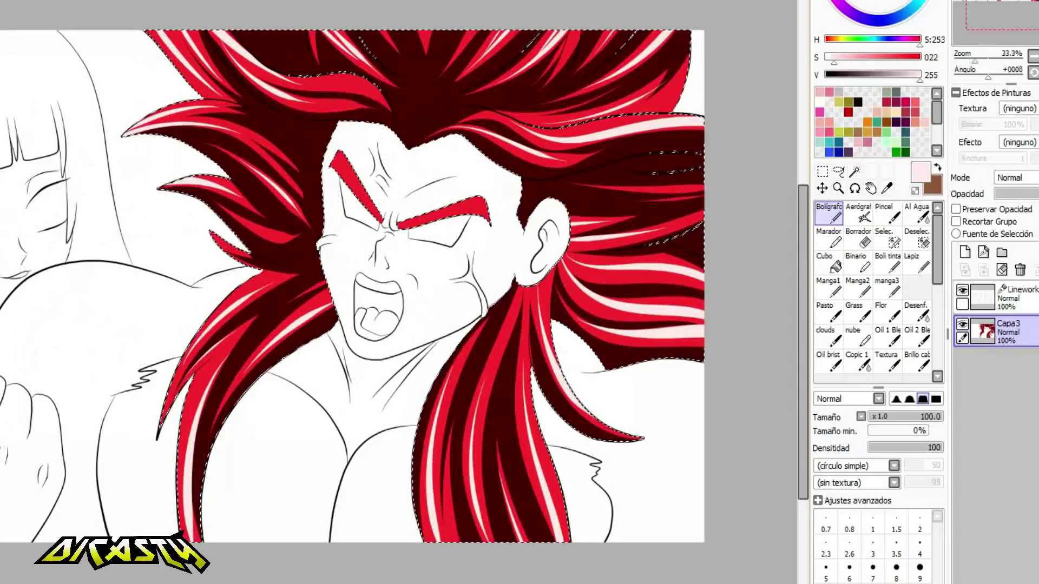
pyautogui.hotkey('ctrl', 'd')
# Select the garment areas at both shoulders from the Linework layer and fill them on Capa3 with purple, saturation 094 and value 216.
pyautogui.click(1018, 298)
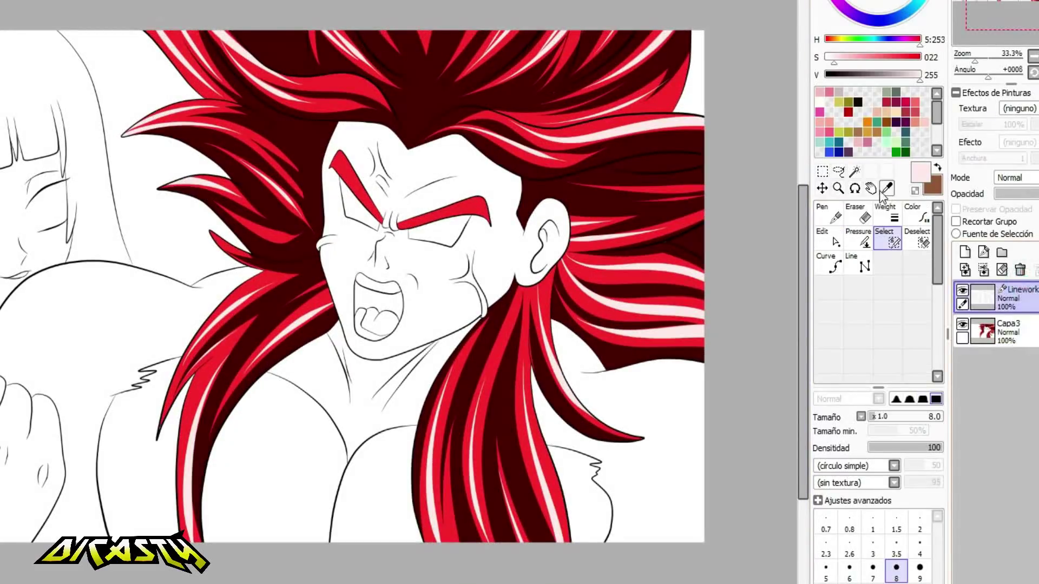
pyautogui.click(855, 172)
pyautogui.click(204, 303)
pyautogui.click(650, 421)
pyautogui.scroll(-1, 650, 421)
pyautogui.scroll(2, 387, 514)
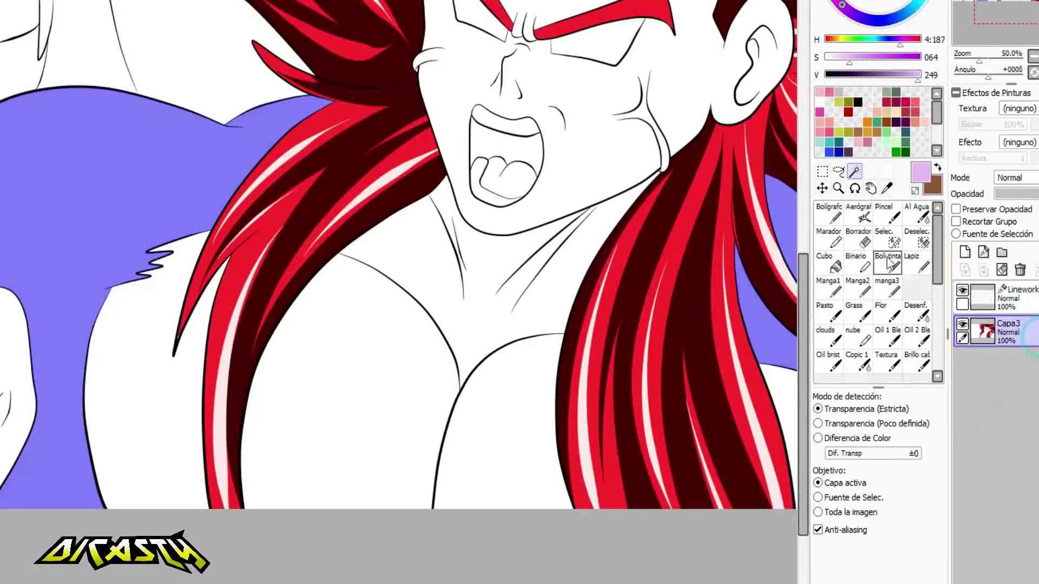
pyautogui.click(828, 262)
pyautogui.click(905, 75)
pyautogui.scroll(-2, 681, 262)
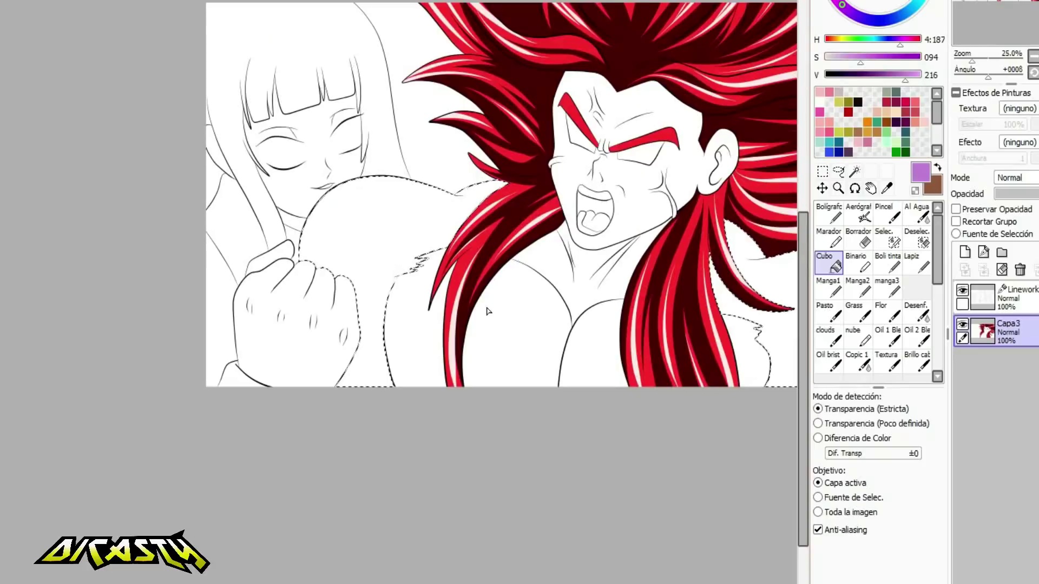
pyautogui.click(374, 254)
pyautogui.scroll(-1, 329, 295)
pyautogui.scroll(1, 740, 369)
pyautogui.click(603, 288)
# Set the colour value to 116 and outline dark purple shadow shapes on both sleeves with a 100 px pen.
pyautogui.click(828, 213)
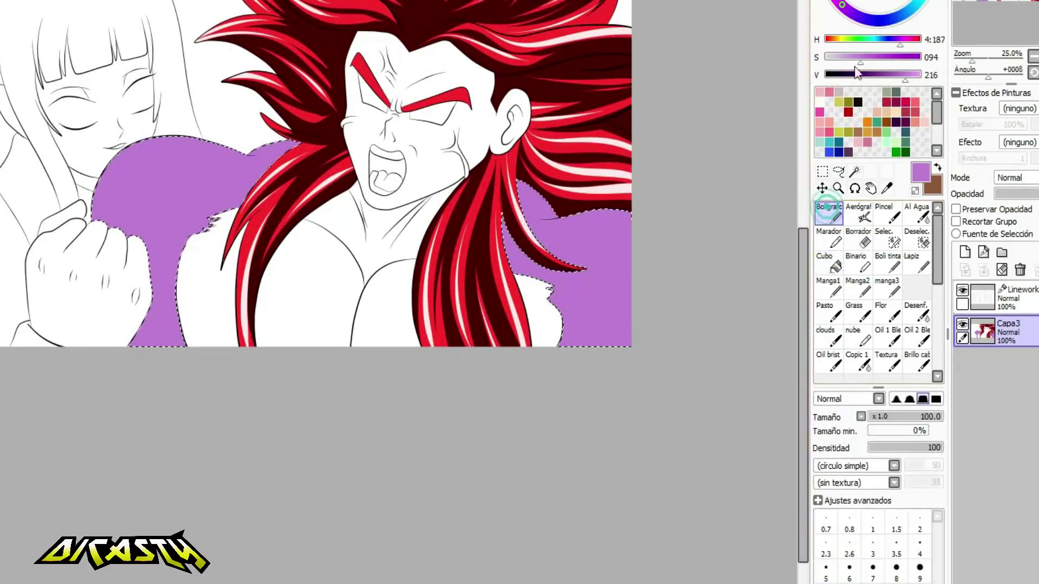
pyautogui.click(870, 75)
pyautogui.scroll(1, 704, 222)
pyautogui.moveTo(700, 239)
pyautogui.mouseDown()
pyautogui.moveTo(596, 336)
pyautogui.moveTo(616, 412)
pyautogui.mouseUp()
pyautogui.moveTo(533, 583); pyautogui.dragTo(392, 583)
pyautogui.moveTo(236, 122)
pyautogui.mouseDown()
pyautogui.moveTo(216, 111)
pyautogui.moveTo(326, 137)
pyautogui.mouseUp()
pyautogui.moveTo(389, 107)
pyautogui.mouseDown()
pyautogui.moveTo(303, 133)
pyautogui.moveTo(182, 379)
pyautogui.mouseUp()
# Fill the outlined shadow areas of both sleeves with the dark purple.
pyautogui.click(834, 264)
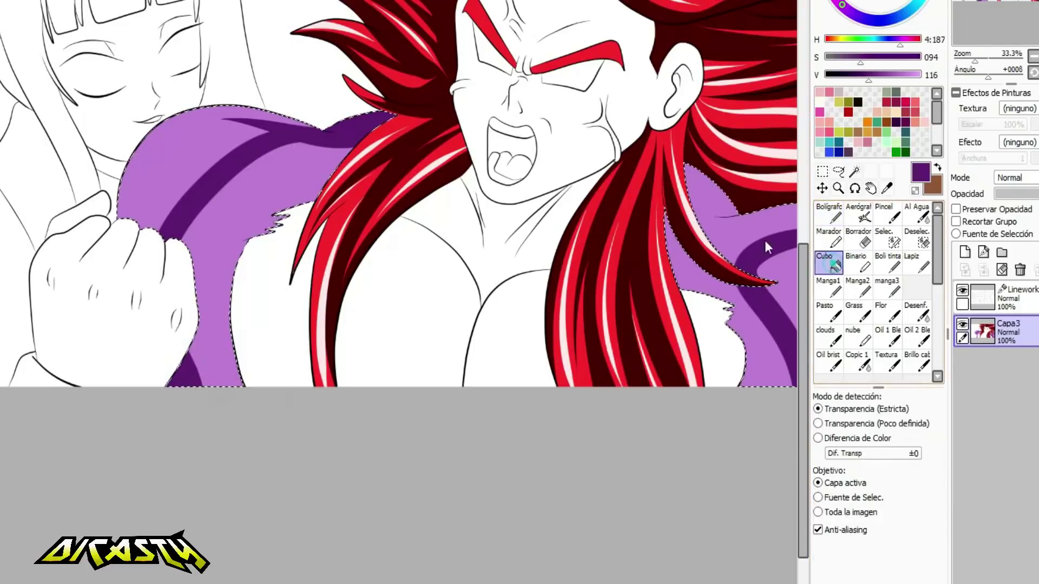
pyautogui.click(274, 164)
pyautogui.click(712, 215)
pyautogui.click(701, 283)
# Extend the dark purple shadow on the sleeve above the fist, leaving only a narrow light rim, and fill the enclosed area.
pyautogui.click(836, 213)
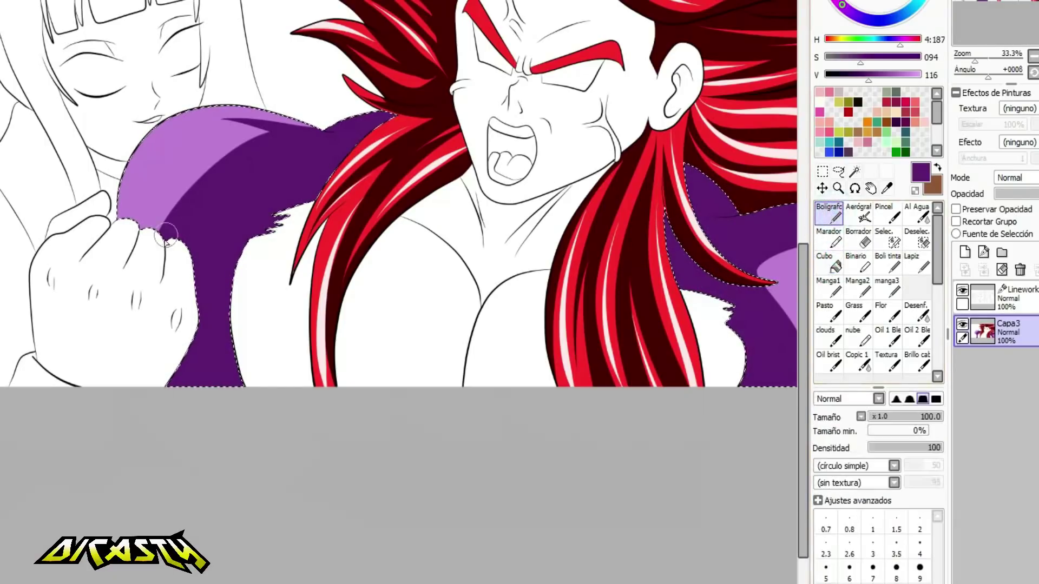
pyautogui.moveTo(157, 241); pyautogui.dragTo(243, 119)
pyautogui.moveTo(162, 246); pyautogui.dragTo(252, 144)
pyautogui.click(827, 258)
pyautogui.click(197, 152)
pyautogui.click(197, 173)
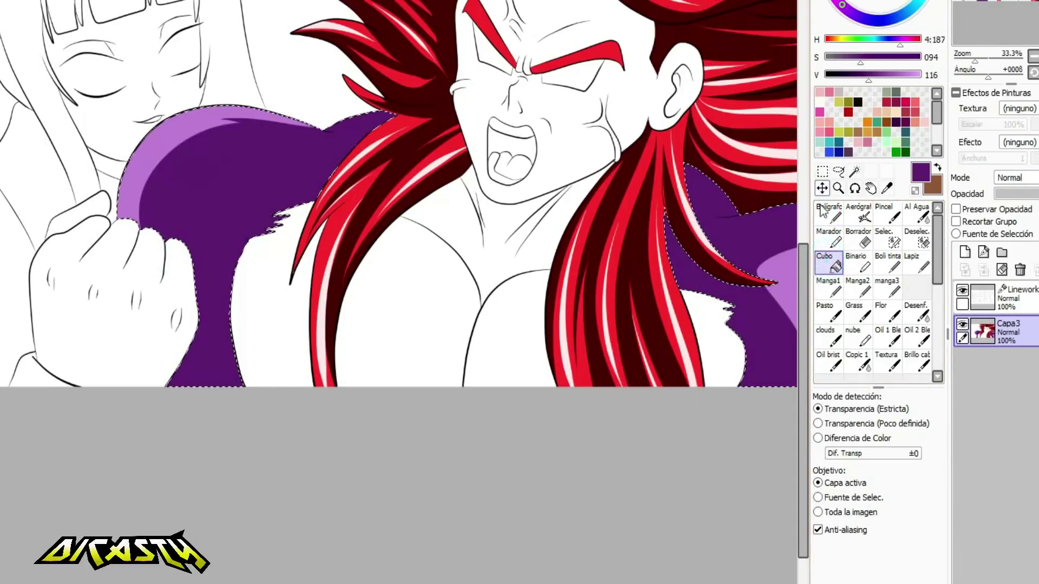
# Paint small dark purple fold marks on the light part of the far sleeve.
pyautogui.click(829, 212)
pyautogui.moveTo(283, 219); pyautogui.dragTo(0, 219)
pyautogui.moveTo(583, 249)
pyautogui.mouseDown()
pyautogui.moveTo(549, 240)
pyautogui.moveTo(481, 272)
pyautogui.mouseUp()
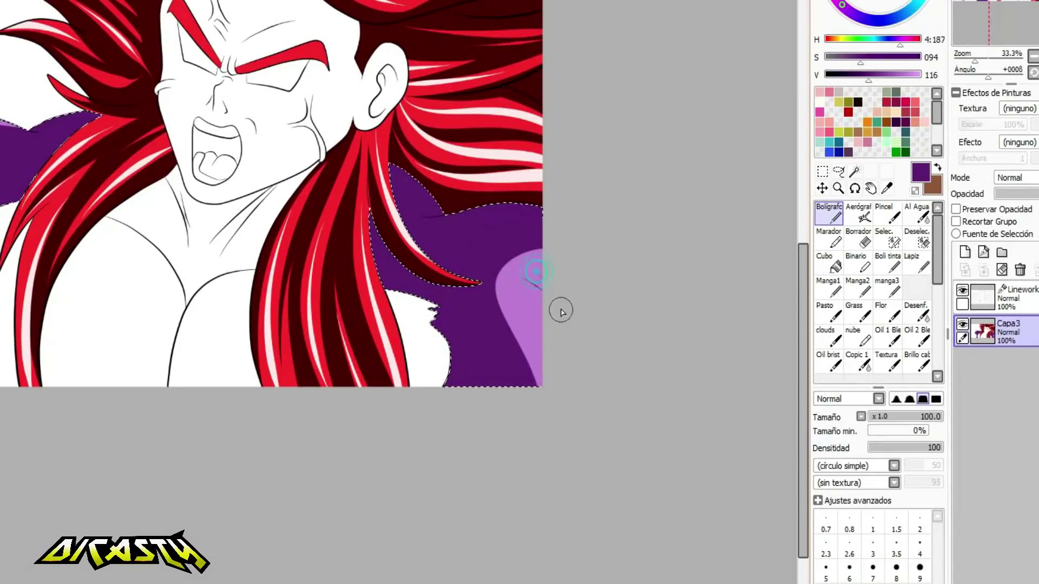
pyautogui.hotkey('ctrl', 'z')
pyautogui.moveTo(506, 272); pyautogui.dragTo(528, 277)
# Set the colour value to 040 and paint near-black purple shadows behind the hair lock and folds on the far sleeve.
pyautogui.click(841, 76)
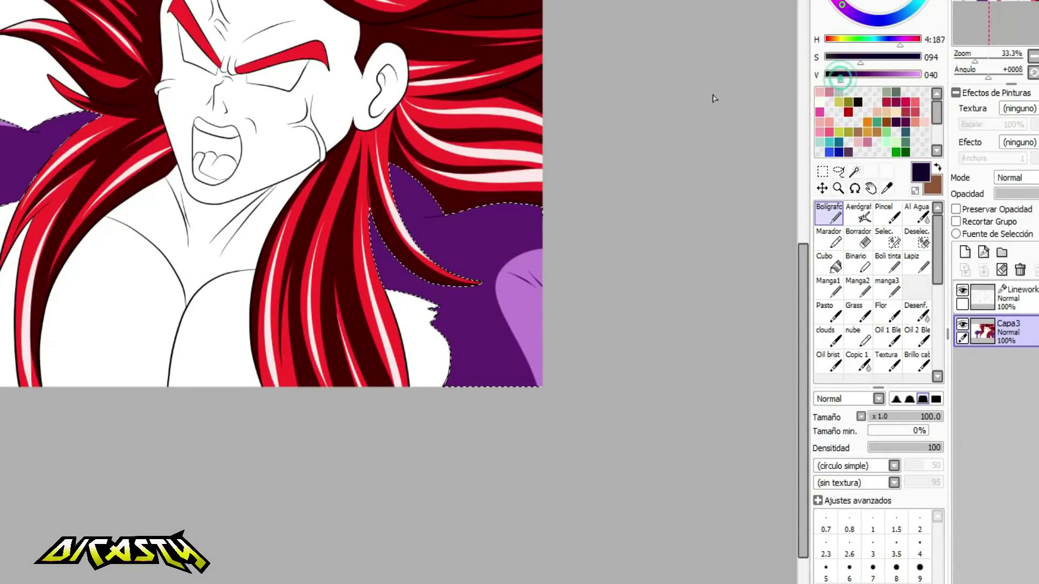
pyautogui.moveTo(369, 216); pyautogui.dragTo(388, 290)
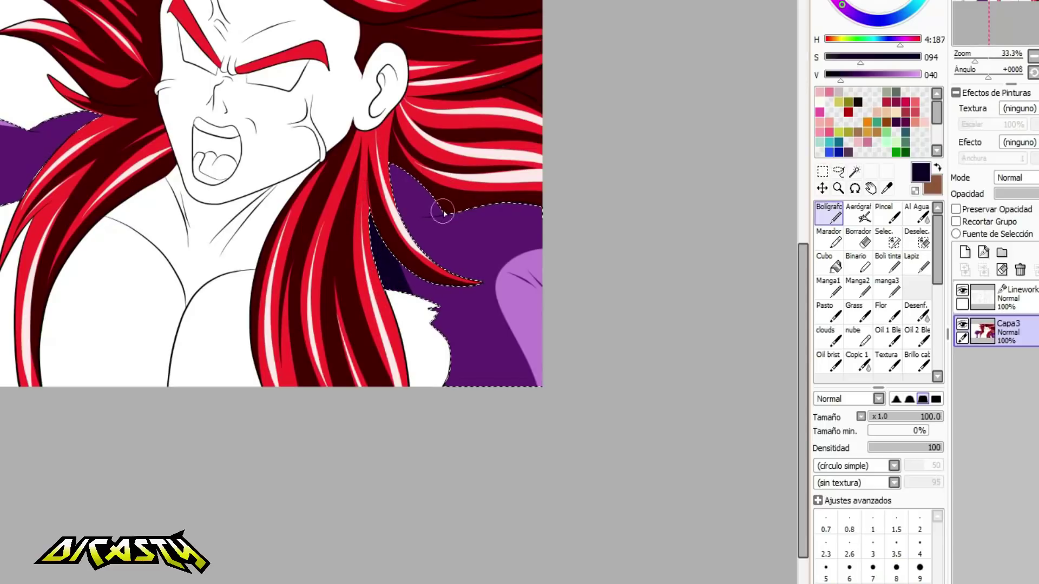
pyautogui.moveTo(468, 282); pyautogui.dragTo(394, 170)
pyautogui.click(466, 298)
pyautogui.moveTo(472, 353); pyautogui.dragTo(475, 383)
# Paint near-black purple fold lines across the sleeve beside the fist, from the shoulder to its lower edge.
pyautogui.moveTo(501, 583); pyautogui.dragTo(349, 583)
pyautogui.moveTo(199, 215); pyautogui.dragTo(236, 156)
pyautogui.moveTo(342, 158)
pyautogui.mouseDown()
pyautogui.moveTo(424, 129)
pyautogui.moveTo(416, 136)
pyautogui.mouseUp()
pyautogui.moveTo(307, 209); pyautogui.dragTo(278, 281)
pyautogui.moveTo(289, 349); pyautogui.dragTo(268, 386)
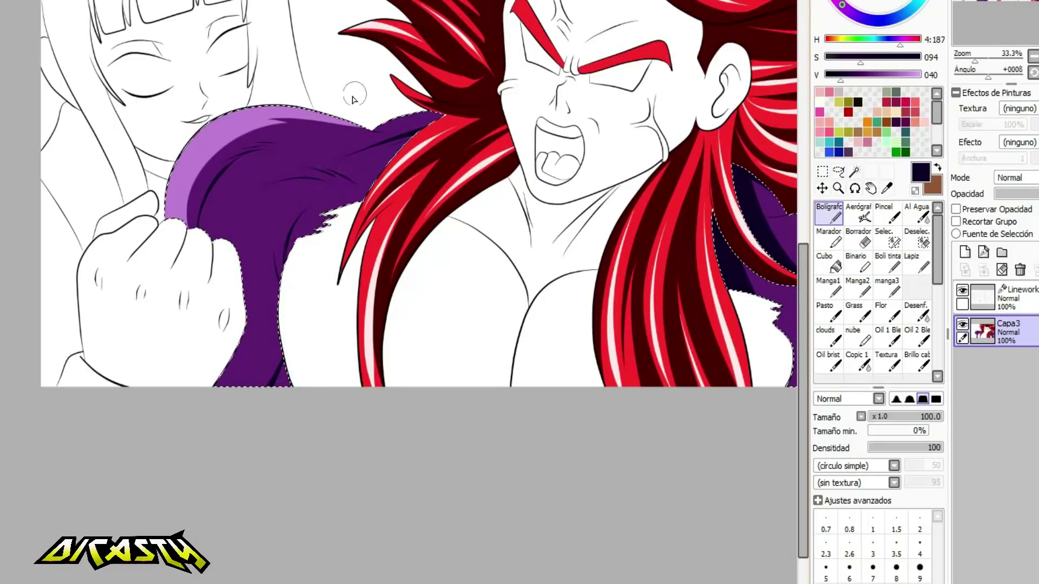
# Set the colour value to 255, paint a light purple highlight along the outer sleeve rim, and clear the selection.
pyautogui.click(922, 75)
pyautogui.moveTo(169, 228)
pyautogui.mouseDown()
pyautogui.moveTo(211, 153)
pyautogui.moveTo(182, 162)
pyautogui.moveTo(233, 116)
pyautogui.mouseUp()
pyautogui.moveTo(219, 131); pyautogui.dragTo(267, 111)
pyautogui.scroll(-1, 310, 92)
pyautogui.scroll(1, 382, 69)
pyautogui.scroll(-1, 387, 84)
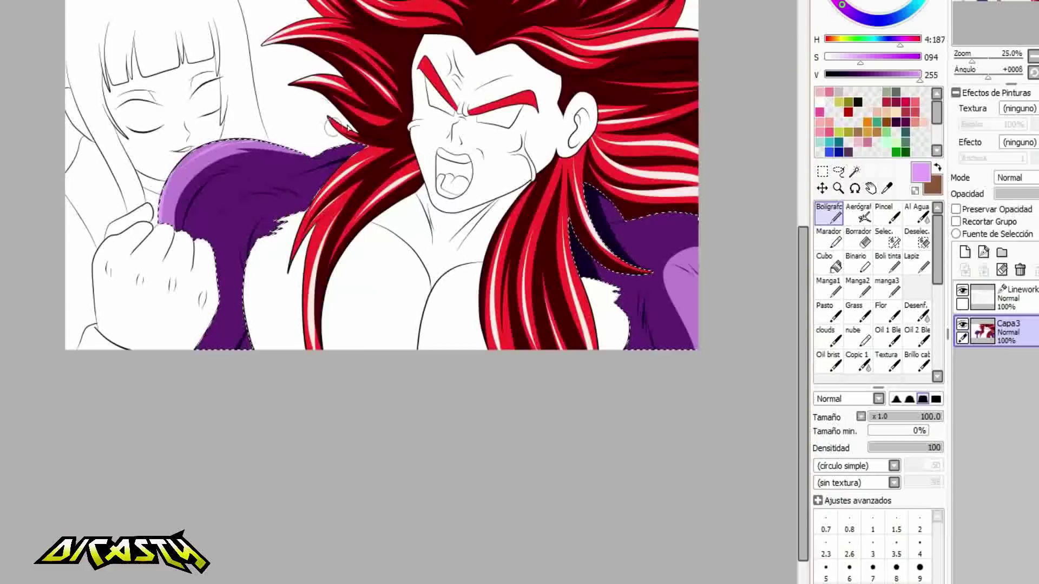
pyautogui.scroll(2, 388, 84)
pyautogui.hotkey('ctrl', 'd')
pyautogui.scroll(-1, 304, 303)
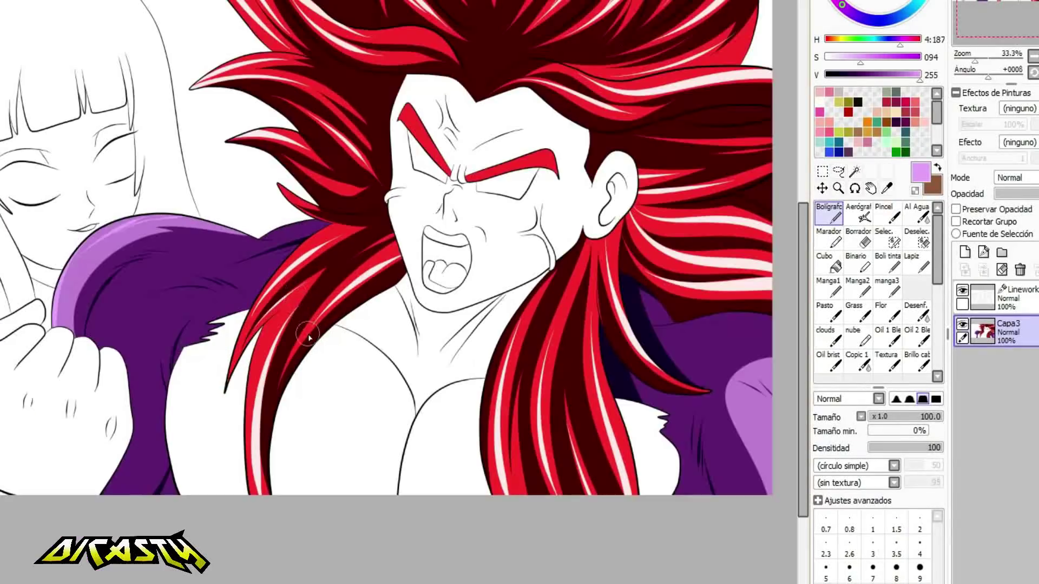
# Select the wristband below the fist from the Linework layer and fill it on Capa3 with brown, saturation 250 and value 180.
pyautogui.click(994, 303)
pyautogui.click(854, 172)
pyautogui.scroll(-2, 589, 264)
pyautogui.scroll(5, 375, 339)
pyautogui.click(195, 404)
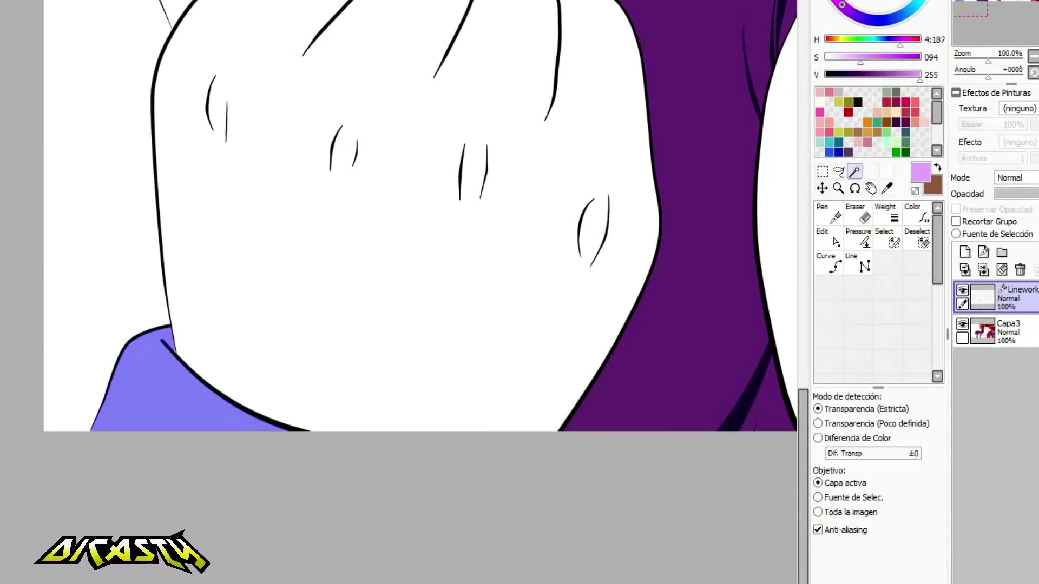
pyautogui.click(1008, 330)
pyautogui.click(826, 262)
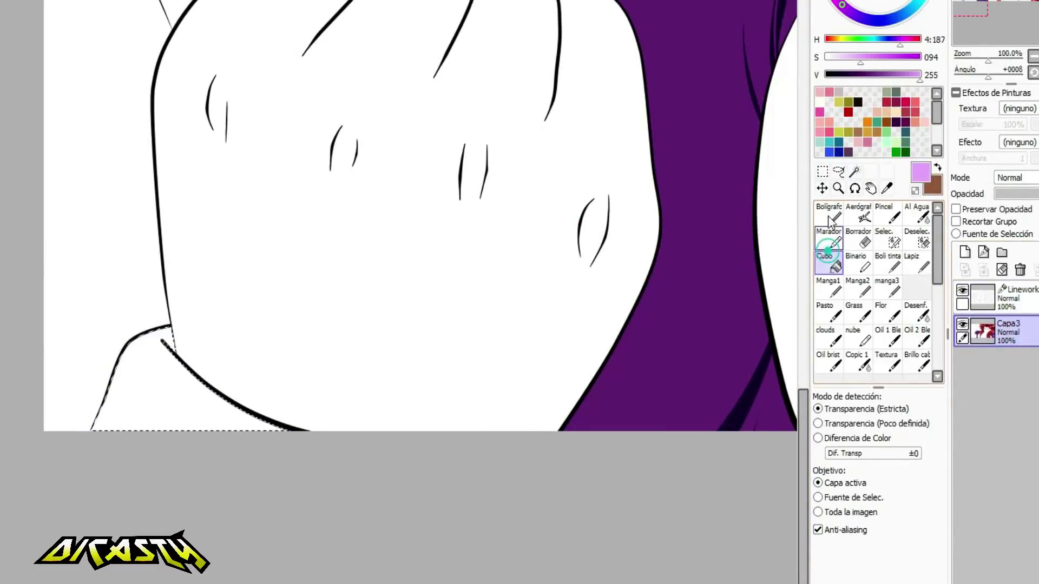
pyautogui.click(868, 120)
pyautogui.click(111, 417)
pyautogui.scroll(-2, 274, 382)
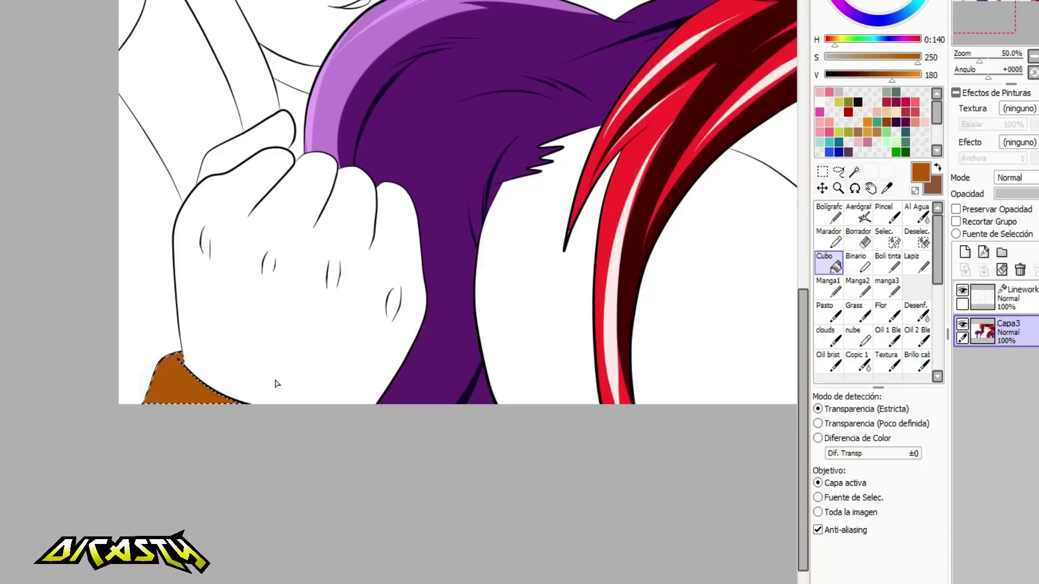
# Shade the wristband with a darker brown and paint an orange highlight on it with the colour value at 255.
pyautogui.scroll(1, 274, 383)
pyautogui.click(828, 212)
pyautogui.click(864, 74)
pyautogui.moveTo(153, 339)
pyautogui.mouseDown()
pyautogui.moveTo(192, 361)
pyautogui.moveTo(142, 410)
pyautogui.mouseUp()
pyautogui.moveTo(873, 74); pyautogui.dragTo(934, 82)
pyautogui.moveTo(96, 360); pyautogui.dragTo(56, 474)
pyautogui.scroll(-4, 198, 333)
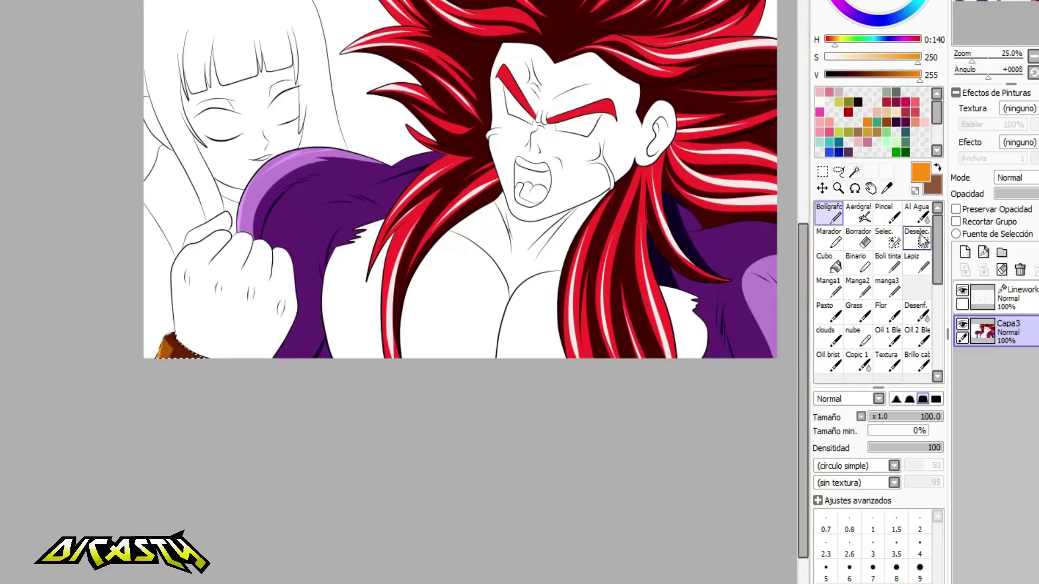
# Select the inside of the open mouth, fill it on Capa3 with near-black, saturation 104 and value 022, and clear the selection.
pyautogui.click(1012, 299)
pyautogui.click(855, 171)
pyautogui.scroll(6, 526, 152)
pyautogui.click(499, 472)
pyautogui.scroll(5, 333, 521)
pyautogui.scroll(-6, 367, 490)
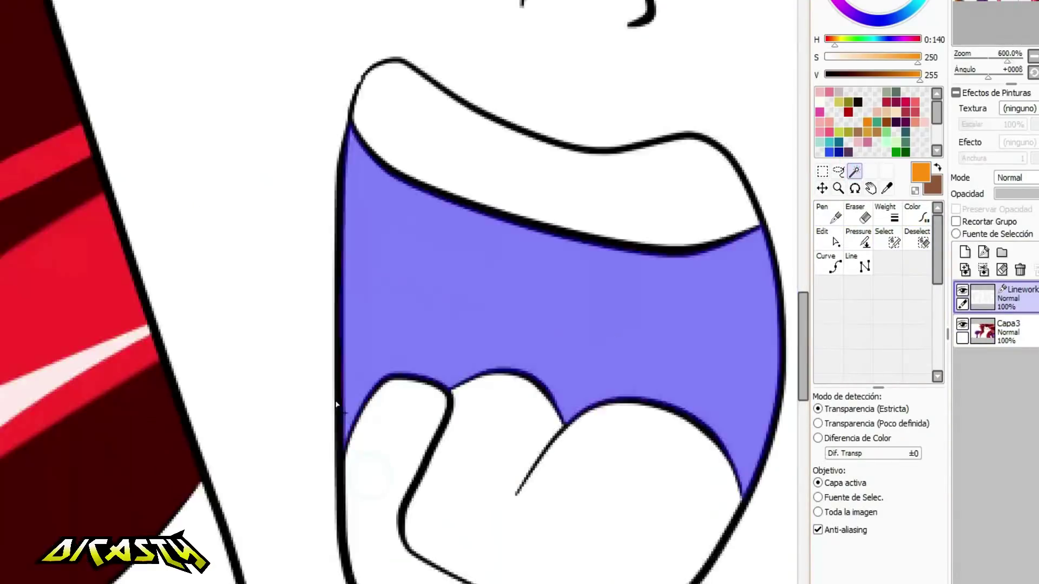
pyautogui.click(1014, 333)
pyautogui.click(828, 263)
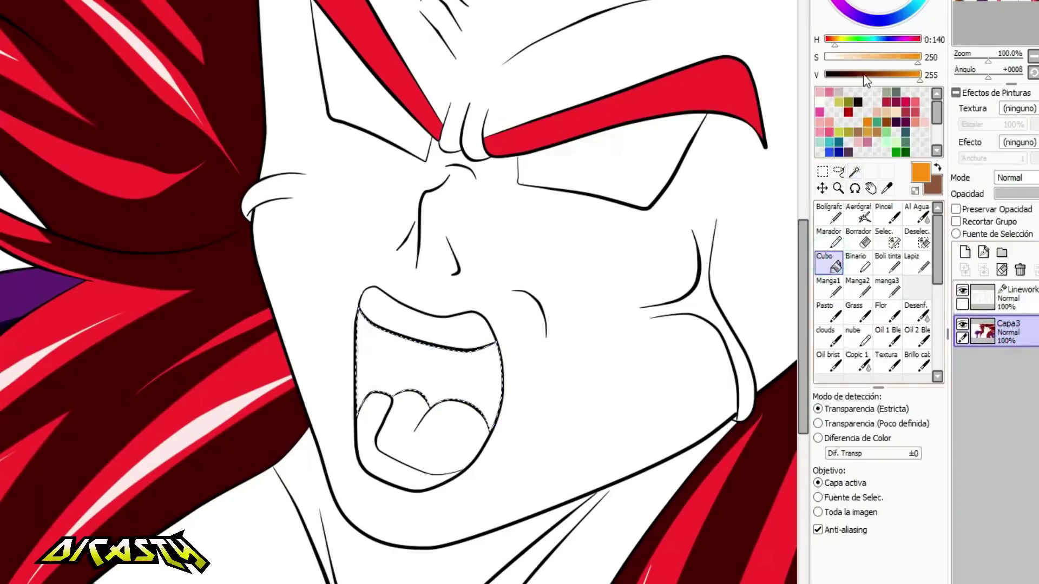
pyautogui.click(906, 122)
pyautogui.click(834, 75)
pyautogui.click(405, 384)
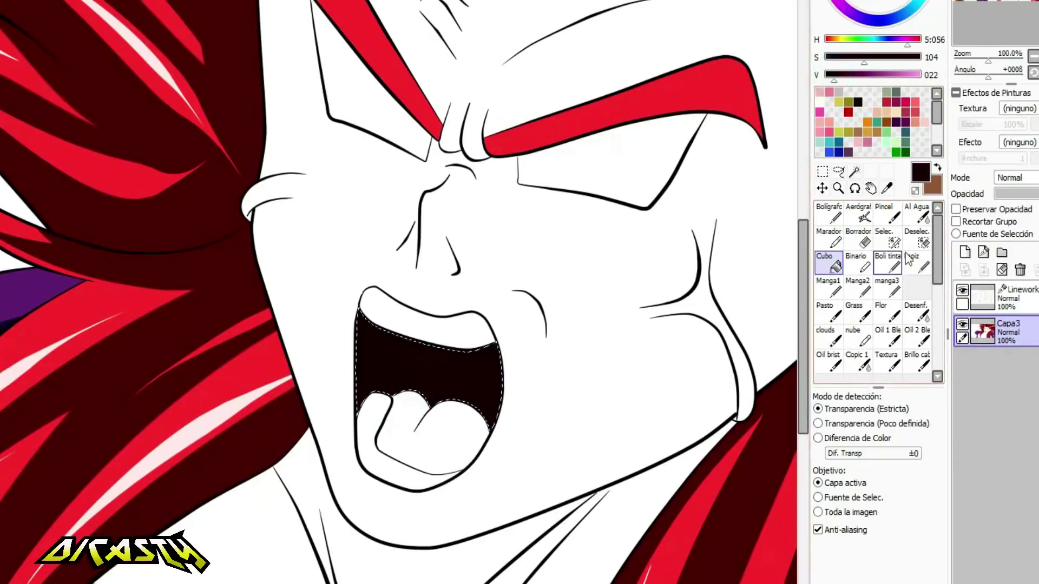
pyautogui.click(917, 238)
pyautogui.click(401, 402)
# Select the upper and lower teeth from the Linework layer and fill them on Capa3 with off-white, saturation 000 and value 250.
pyautogui.click(1012, 298)
pyautogui.click(854, 172)
pyautogui.scroll(2, 489, 301)
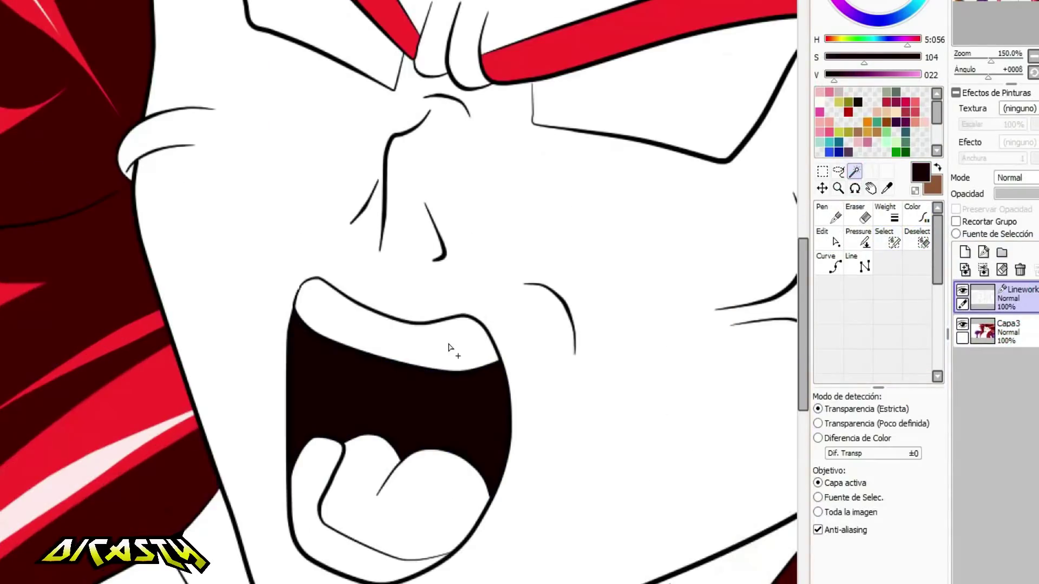
pyautogui.click(448, 346)
pyautogui.keyDown('shift'); pyautogui.click(316, 475); pyautogui.keyUp('shift')
pyautogui.scroll(6, 487, 541)
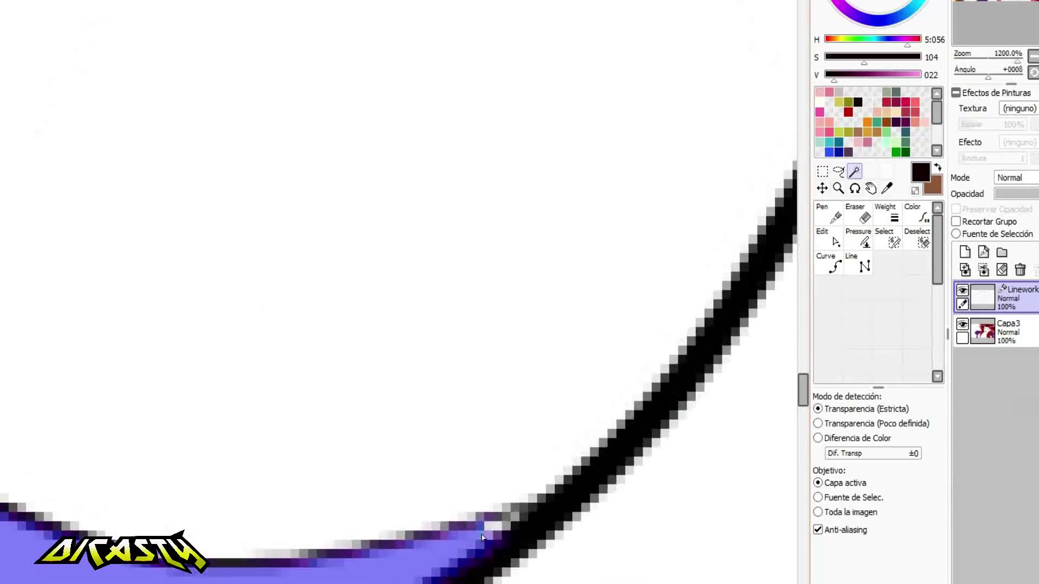
pyautogui.click(514, 521)
pyautogui.scroll(-6, 525, 512)
pyautogui.click(1012, 333)
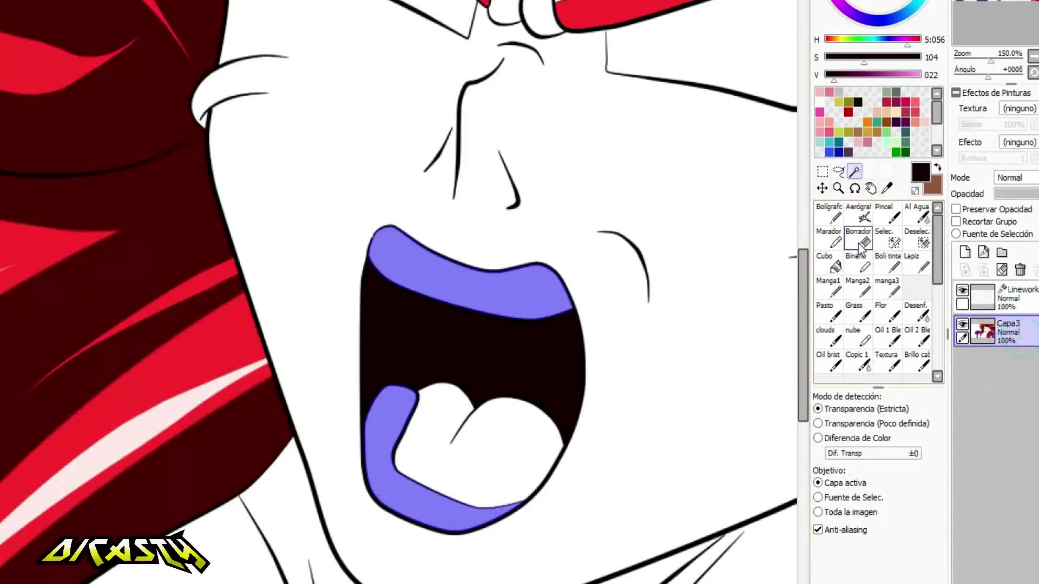
pyautogui.click(830, 262)
pyautogui.click(820, 103)
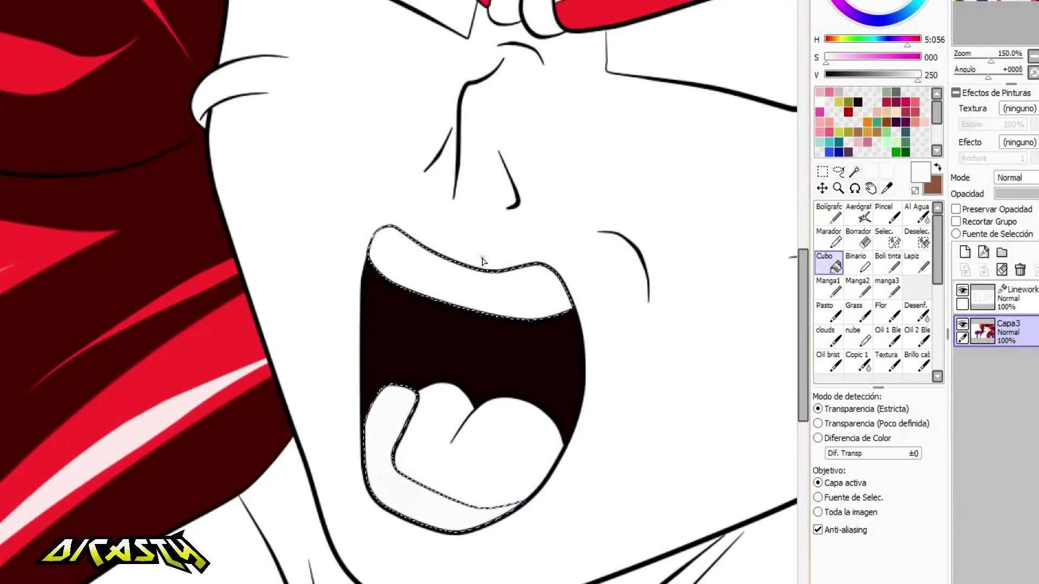
pyautogui.click(491, 283)
# Set the colour value to 170, paint grey tooth divisions and shading with a 57 px pen, and clear the selection.
pyautogui.click(828, 214)
pyautogui.moveTo(904, 75); pyautogui.dragTo(888, 75)
pyautogui.moveTo(380, 457)
pyautogui.mouseDown()
pyautogui.moveTo(399, 472)
pyautogui.moveTo(388, 482)
pyautogui.moveTo(408, 466)
pyautogui.moveTo(420, 499)
pyautogui.mouseUp()
pyautogui.moveTo(493, 506); pyautogui.dragTo(490, 529)
pyautogui.moveTo(396, 231)
pyautogui.mouseDown()
pyautogui.moveTo(392, 245)
pyautogui.moveTo(432, 277)
pyautogui.mouseUp()
pyautogui.moveTo(479, 270); pyautogui.dragTo(478, 290)
pyautogui.moveTo(536, 263); pyautogui.dragTo(535, 293)
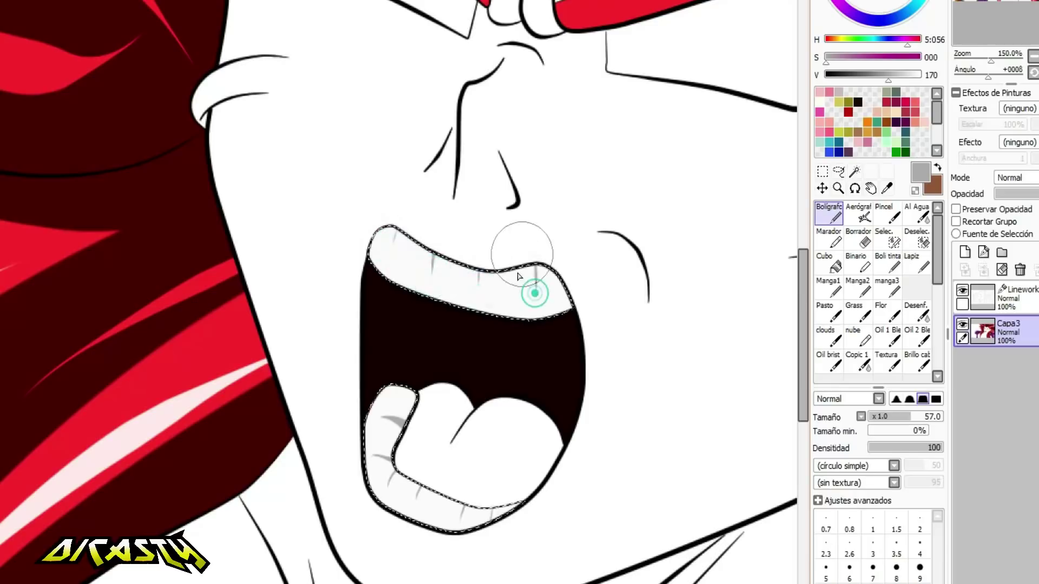
pyautogui.moveTo(416, 399); pyautogui.dragTo(399, 393)
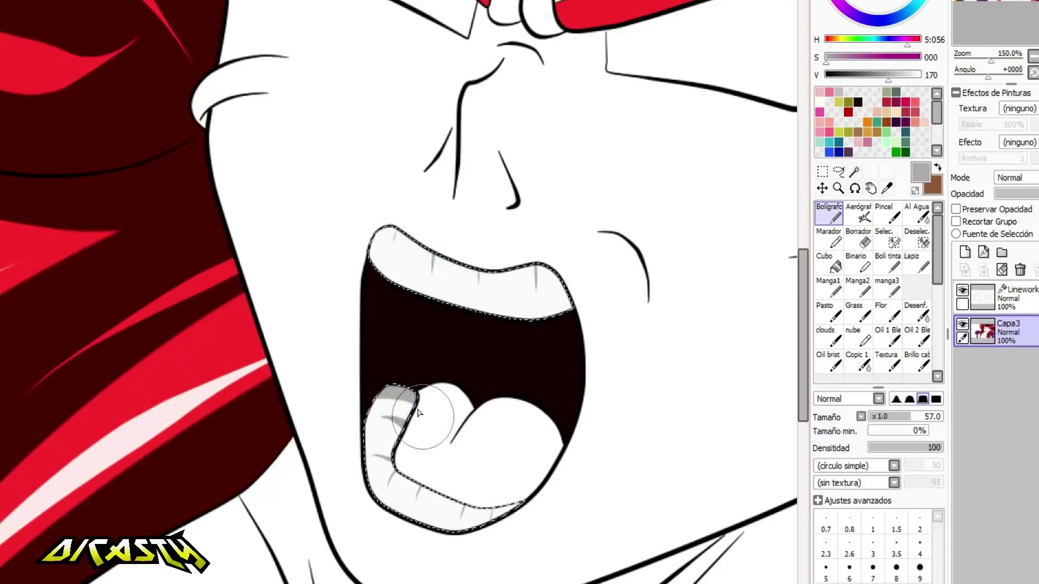
pyautogui.scroll(-3, 418, 413)
pyautogui.click(917, 239)
pyautogui.click(447, 397)
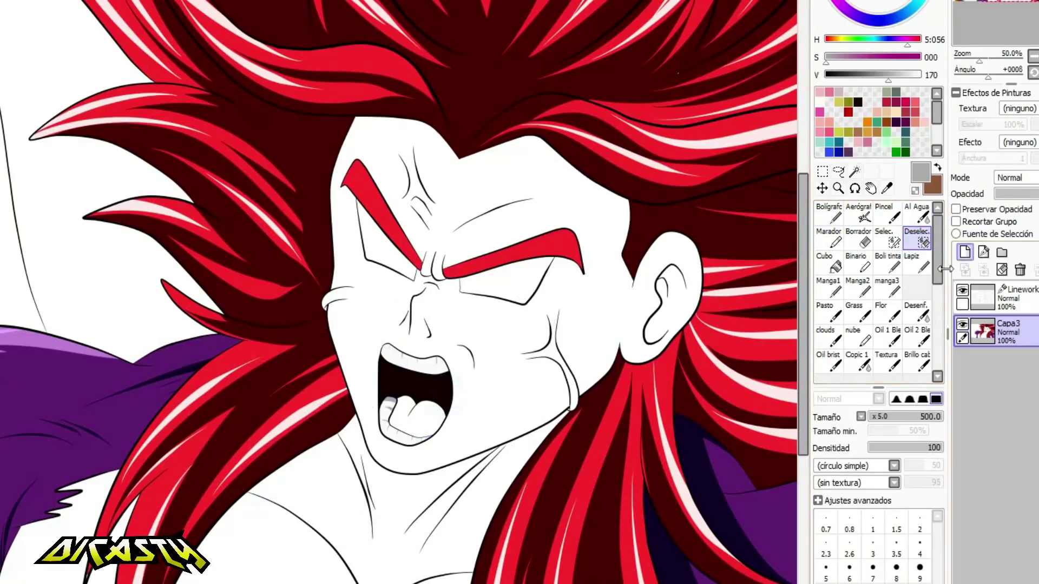
# Select the tongue from the Linework layer and fill it on Capa3 with pink, hue 5:204, saturation 120 and value 247.
pyautogui.click(982, 297)
pyautogui.click(855, 172)
pyautogui.click(1007, 332)
pyautogui.click(828, 262)
pyautogui.click(827, 126)
pyautogui.click(822, 130)
pyautogui.scroll(2, 450, 419)
pyautogui.click(368, 447)
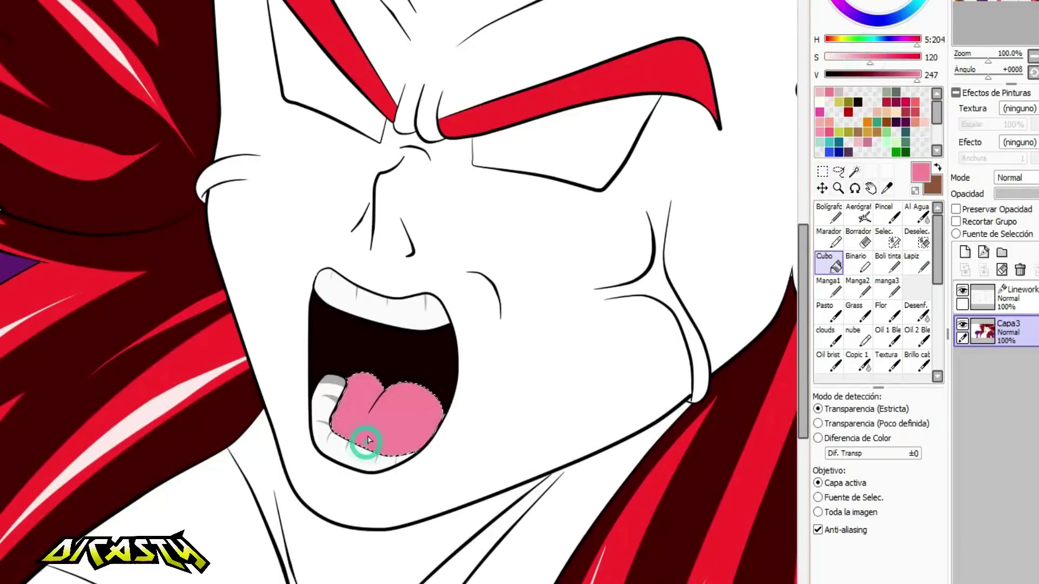
# Set the colour value to 188 and the pen size to 32, and paint darker pink shading on the tongue.
pyautogui.hotkey('ctrl', '+')
pyautogui.click(830, 214)
pyautogui.click(894, 74)
pyautogui.moveTo(907, 421); pyautogui.dragTo(888, 417)
pyautogui.moveTo(367, 420); pyautogui.dragTo(400, 374)
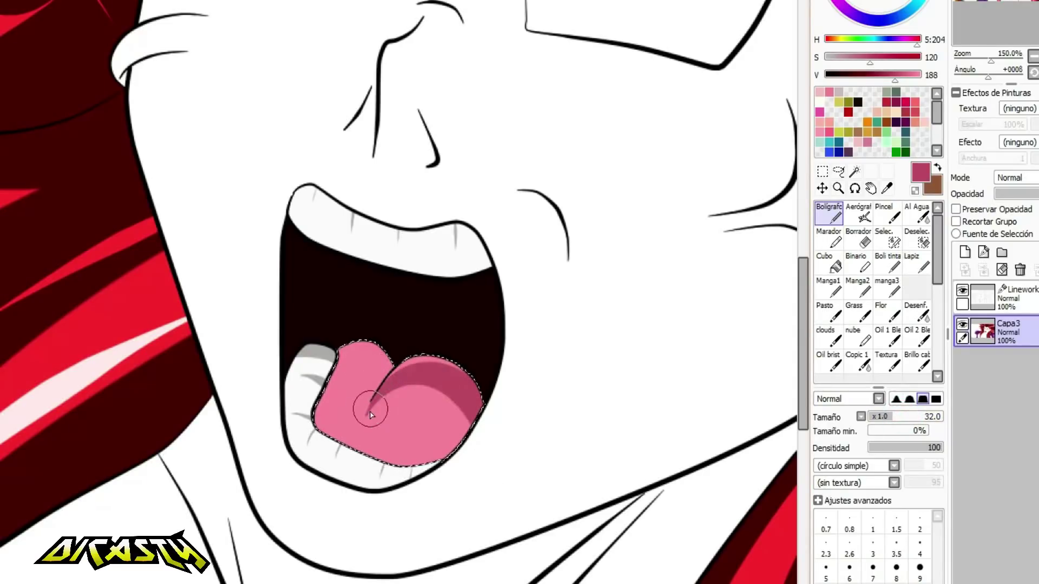
# Extend the dark pink tongue shading along the centre crease and over the smaller lobe's upper edge.
pyautogui.moveTo(363, 423); pyautogui.dragTo(481, 393)
pyautogui.moveTo(386, 381); pyautogui.dragTo(327, 352)
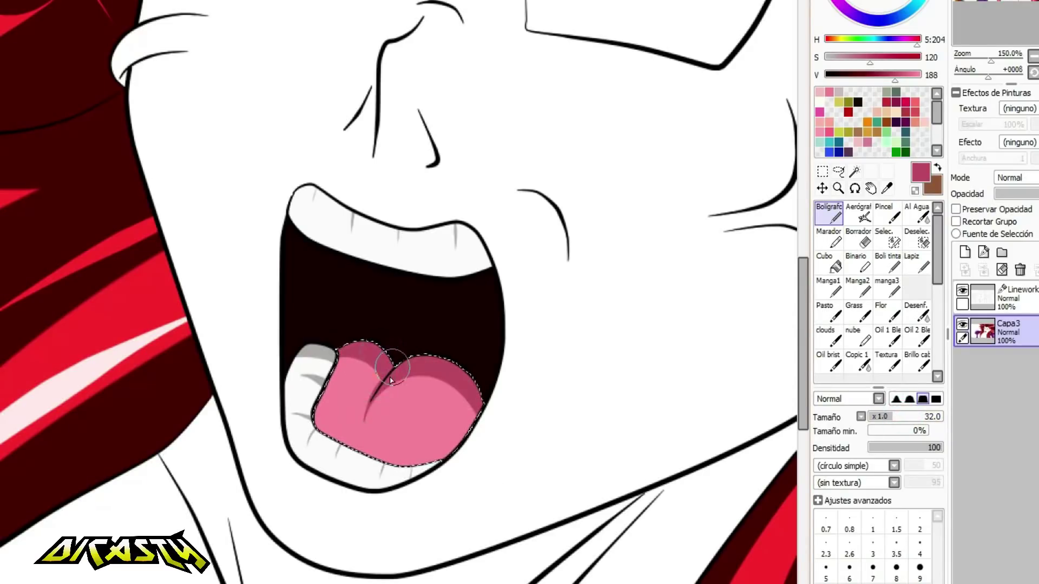
# Select the fighter's face, neck, chest, both shoulders and raised fist with the magic wand on the Linework layer.
pyautogui.scroll(-2, 473, 344)
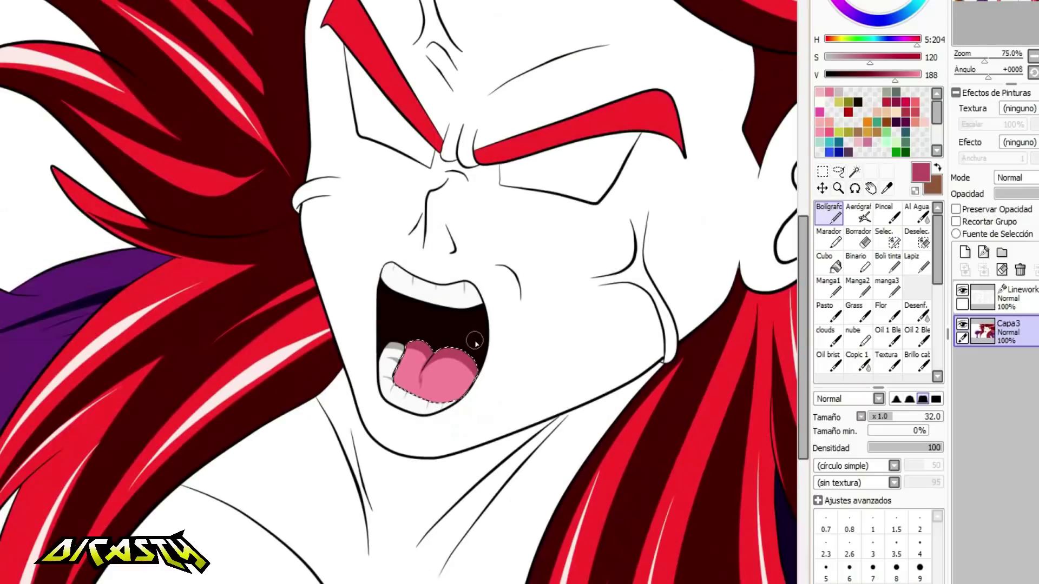
pyautogui.click(1011, 298)
pyautogui.click(855, 172)
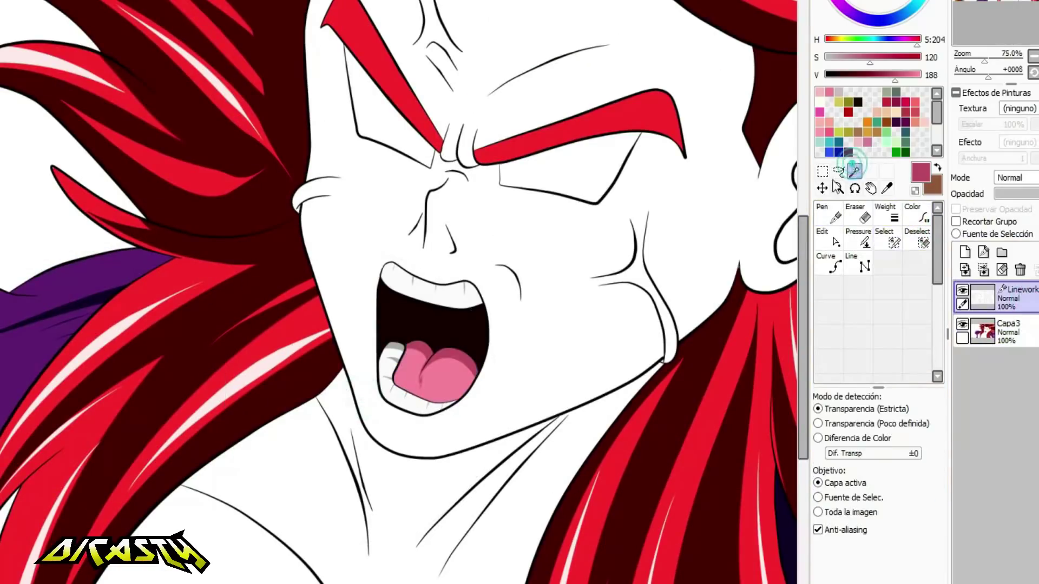
pyautogui.scroll(-2, 523, 250)
pyautogui.click(525, 252)
pyautogui.click(417, 429)
pyautogui.click(487, 457)
pyautogui.click(692, 478)
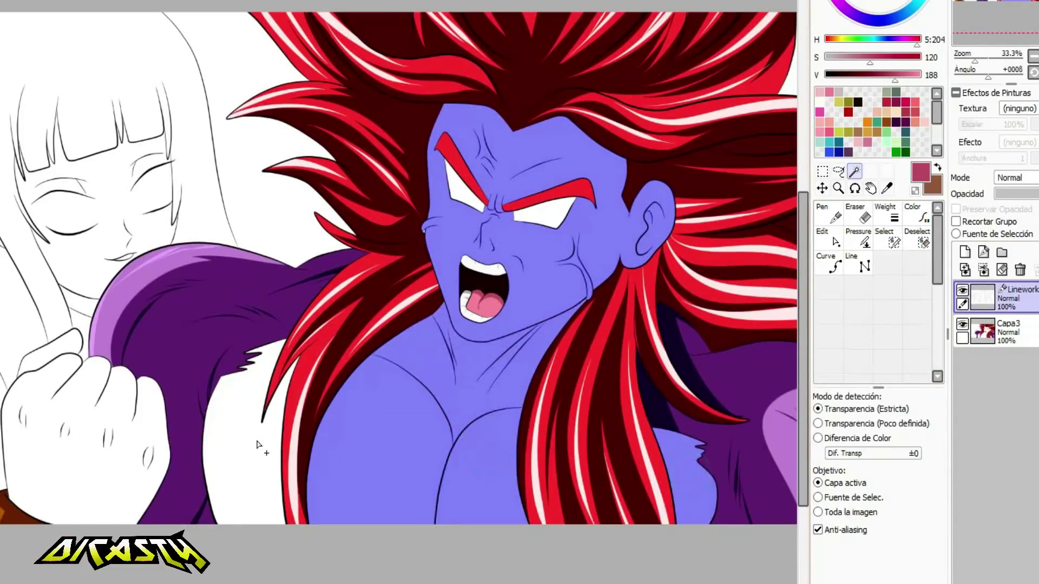
pyautogui.click(259, 444)
pyautogui.click(75, 368)
pyautogui.click(43, 349)
pyautogui.scroll(-1, 346, 325)
# Sample the light skin tone from the reference artwork, hue 0:094, saturation 049, value 250, and fill the selected skin on Capa3.
pyautogui.click(1008, 328)
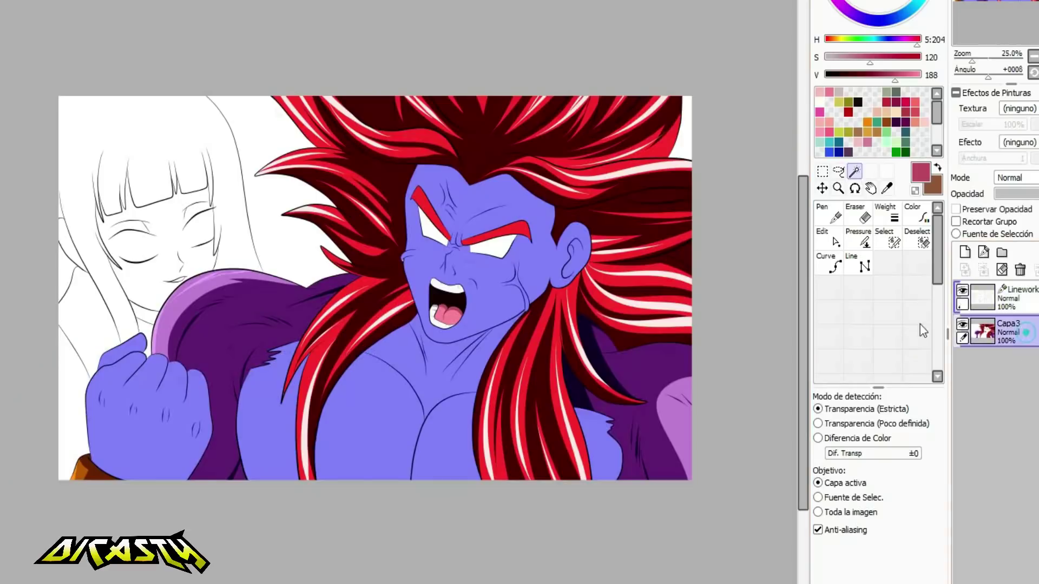
pyautogui.click(828, 261)
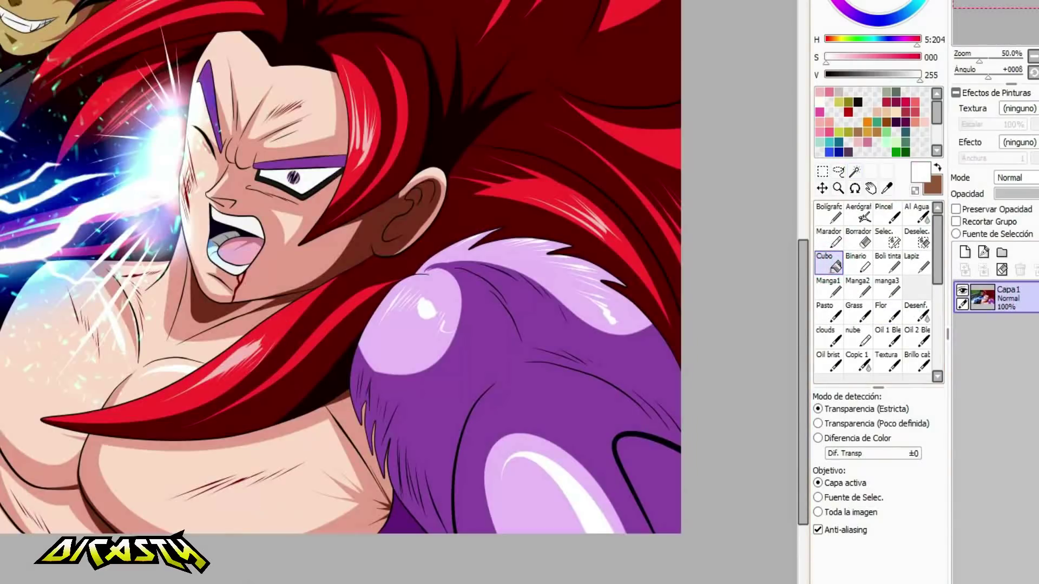
pyautogui.click(323, 435)
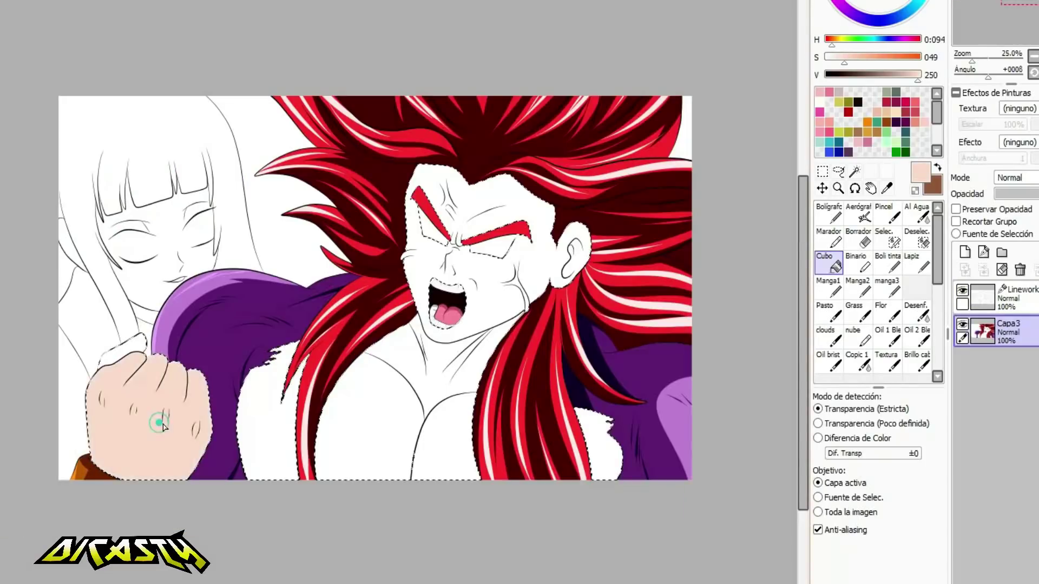
pyautogui.click(271, 411)
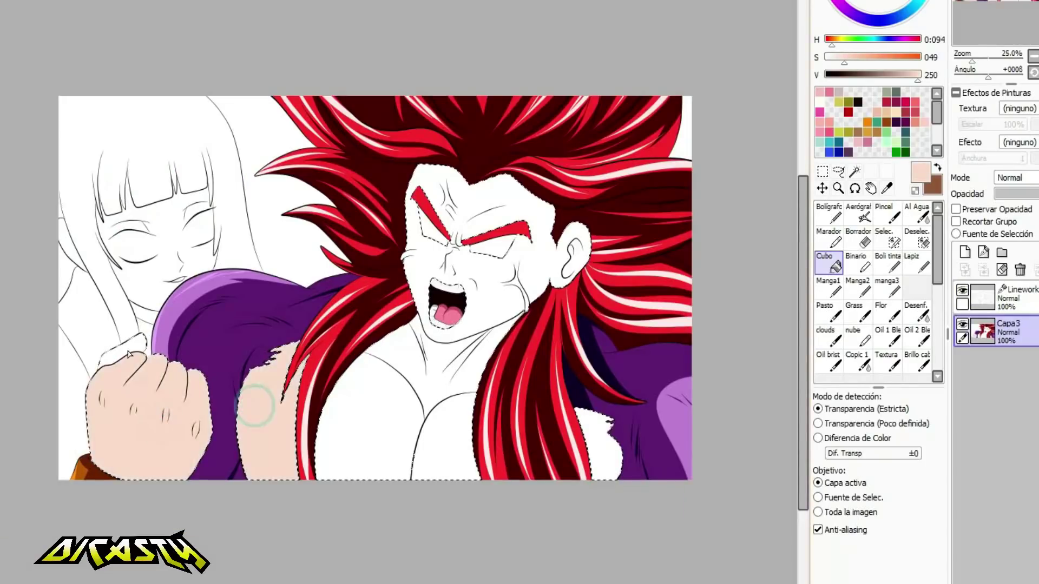
pyautogui.click(378, 423)
pyautogui.click(597, 441)
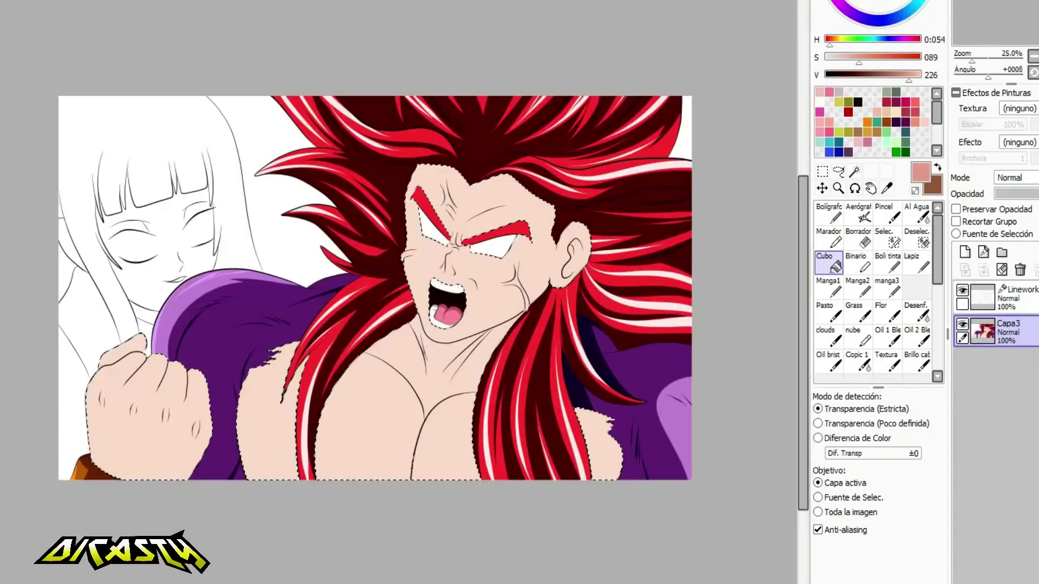
# Paint shadows beside the fist's finger creases with a 53 px pen in hue 0:054, saturation 089, value 226.
pyautogui.scroll(3, 75, 429)
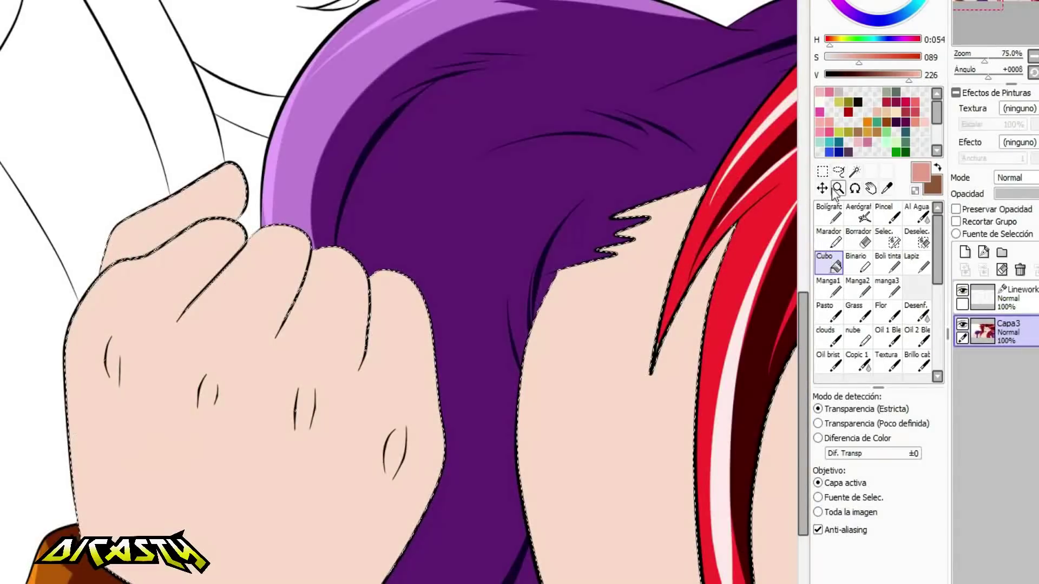
pyautogui.press('n')
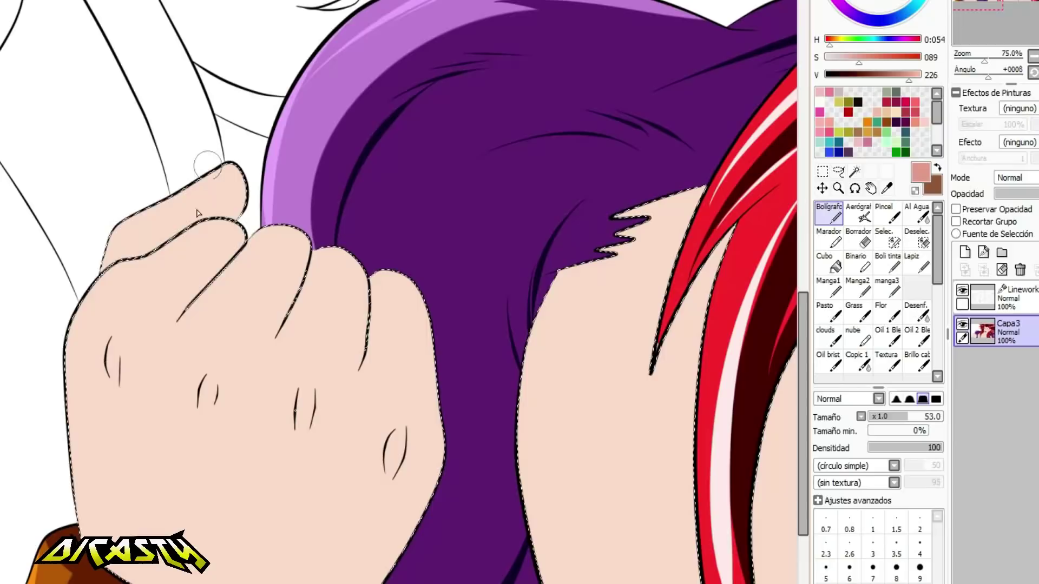
pyautogui.moveTo(184, 312); pyautogui.dragTo(262, 207)
pyautogui.moveTo(278, 339); pyautogui.dragTo(317, 230)
pyautogui.hotkey('ctrl', 'z')
pyautogui.hotkey('ctrl', 'z')
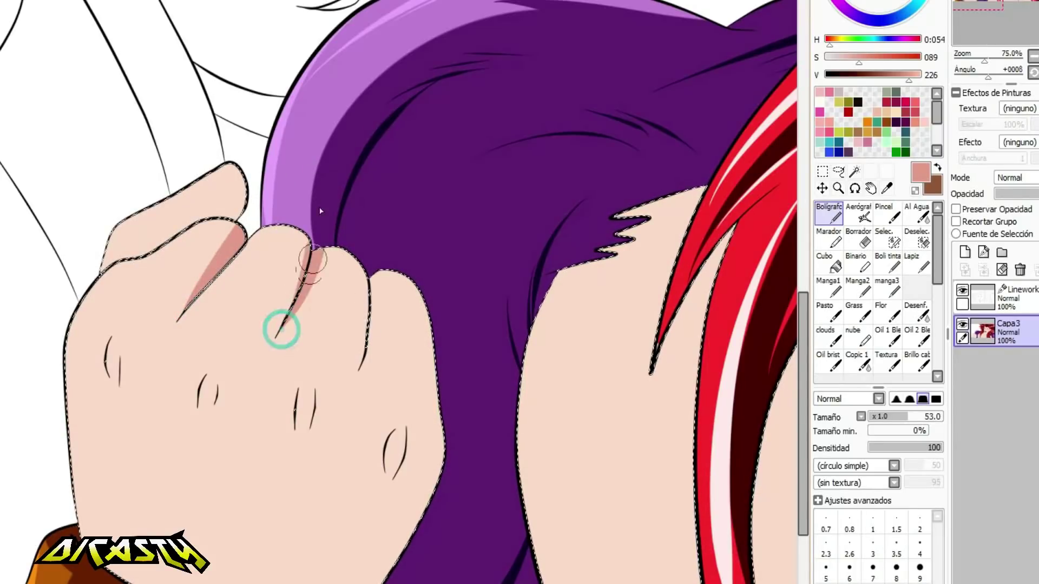
pyautogui.moveTo(359, 370); pyautogui.dragTo(367, 231)
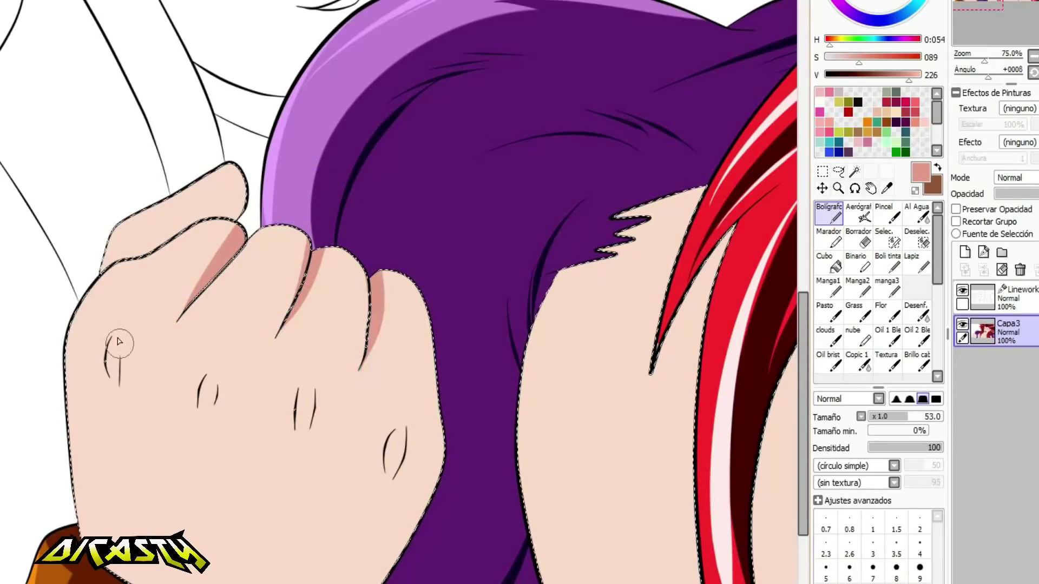
# Outline a scalloped shadow around the knuckles, fill the back of the fist with it, and shade the raised finger's lower edge.
pyautogui.moveTo(99, 307); pyautogui.dragTo(87, 536)
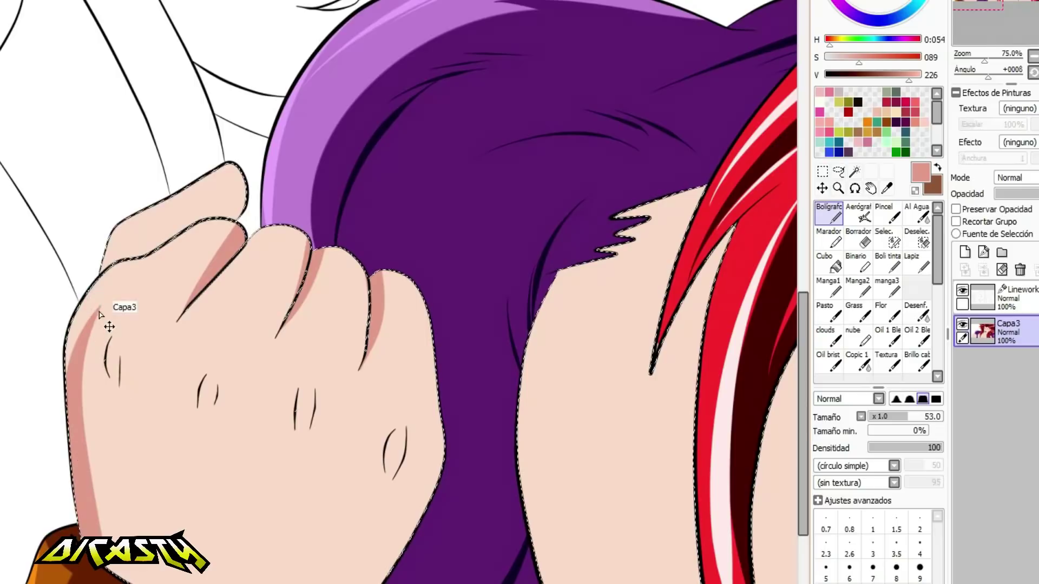
pyautogui.moveTo(119, 311); pyautogui.dragTo(186, 430)
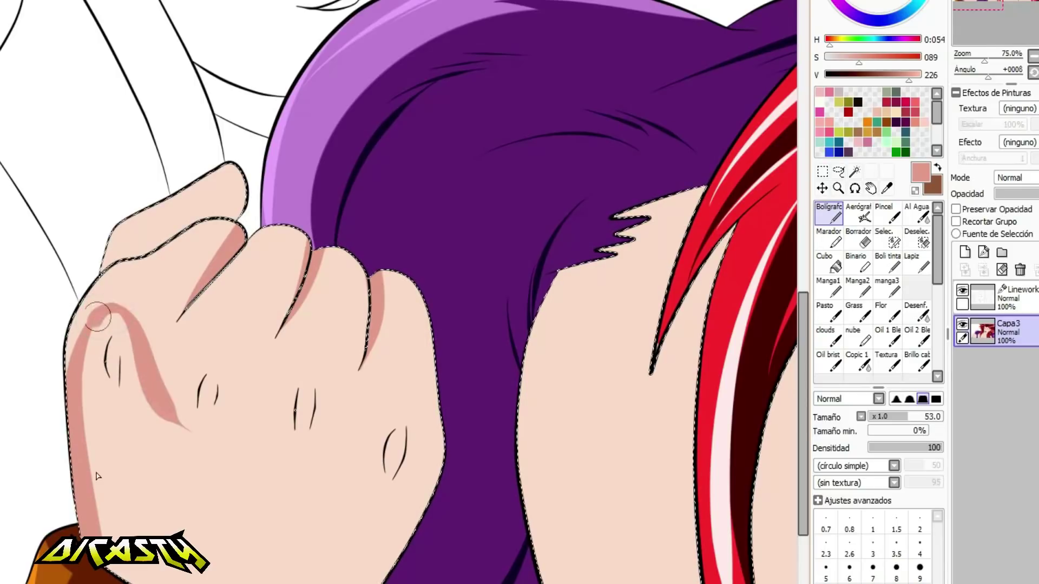
pyautogui.moveTo(98, 316); pyautogui.dragTo(139, 581)
pyautogui.moveTo(158, 373); pyautogui.dragTo(271, 553)
pyautogui.moveTo(248, 404)
pyautogui.mouseDown()
pyautogui.moveTo(320, 467)
pyautogui.moveTo(300, 559)
pyautogui.mouseUp()
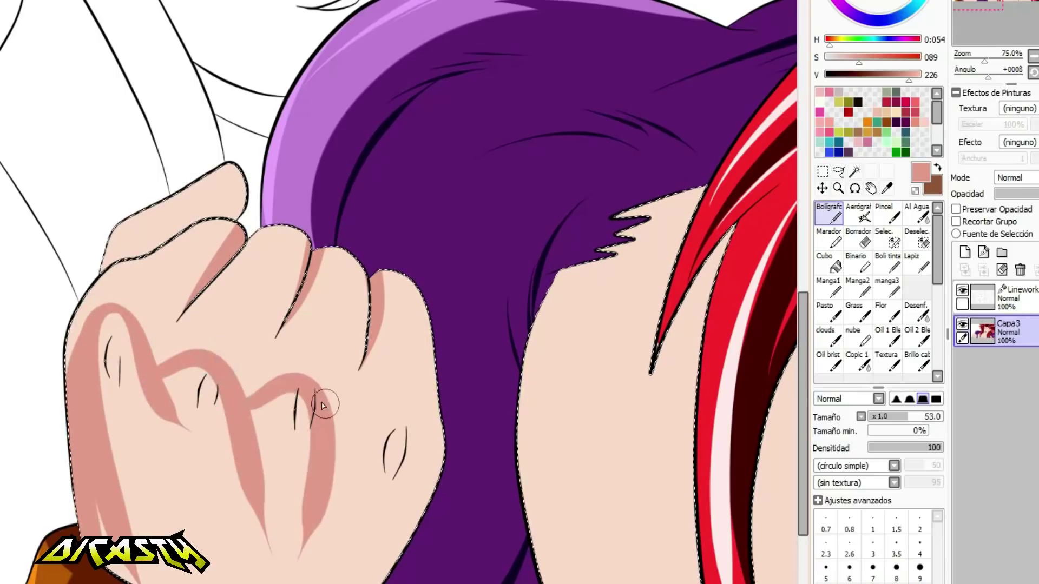
pyautogui.click(828, 262)
pyautogui.click(301, 506)
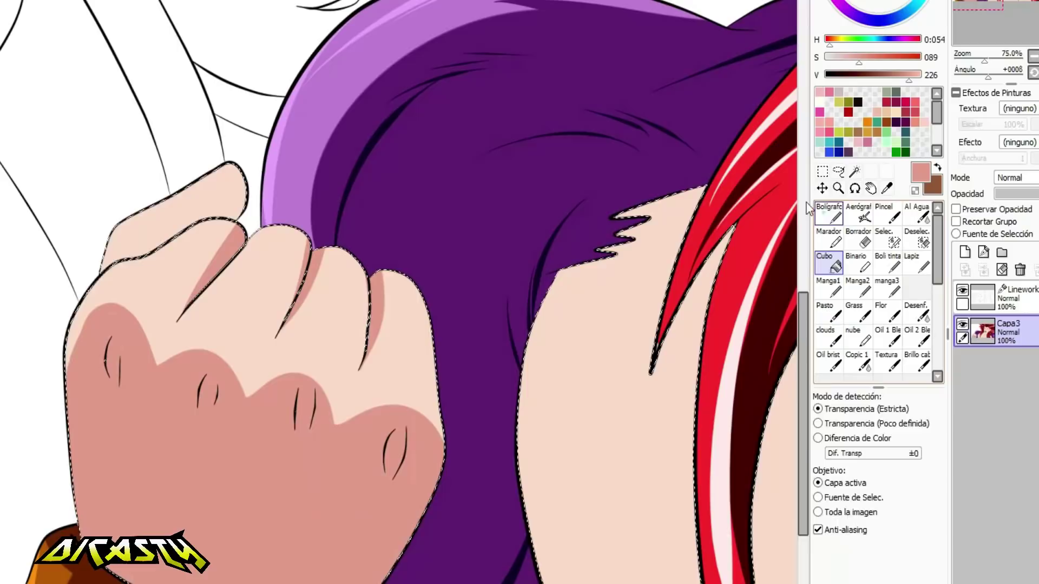
pyautogui.click(828, 212)
pyautogui.moveTo(209, 223); pyautogui.dragTo(110, 255)
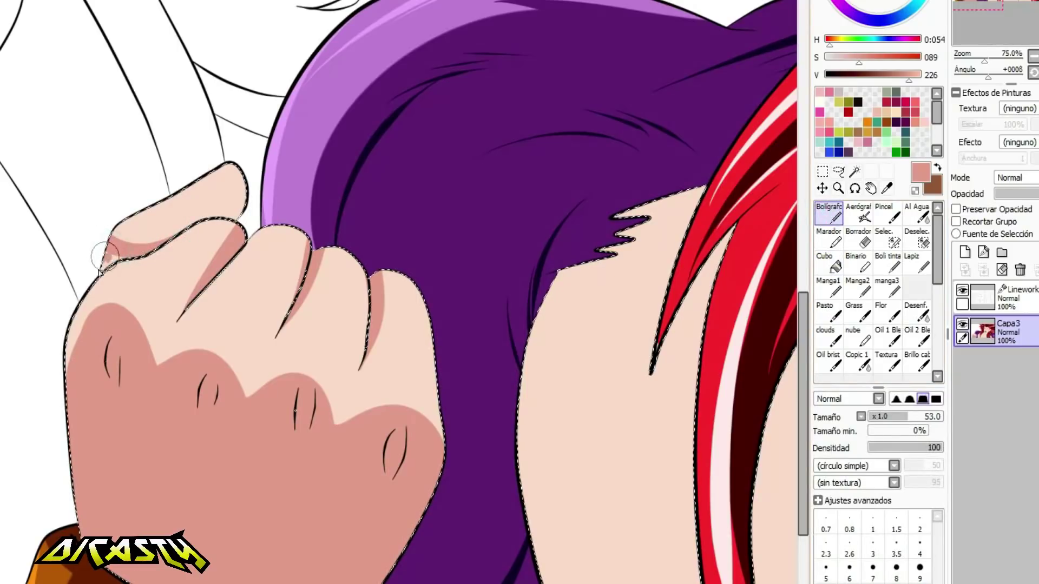
# Paint the shadow contour on the upper arm beside the fist, with strands at the torn fur edge, and fill its interior.
pyautogui.moveTo(542, 347)
pyautogui.mouseDown()
pyautogui.moveTo(263, 346)
pyautogui.moveTo(414, 253)
pyautogui.moveTo(536, 243)
pyautogui.mouseUp()
pyautogui.hotkey('ctrl', 'z')
pyautogui.moveTo(485, 219)
pyautogui.mouseDown()
pyautogui.moveTo(260, 287)
pyautogui.moveTo(405, 236)
pyautogui.mouseUp()
pyautogui.hotkey('ctrl', 'z')
pyautogui.moveTo(472, 196)
pyautogui.mouseDown()
pyautogui.moveTo(357, 234)
pyautogui.moveTo(346, 253)
pyautogui.mouseUp()
pyautogui.moveTo(495, 213); pyautogui.dragTo(385, 259)
pyautogui.moveTo(277, 324); pyautogui.dragTo(287, 582)
pyautogui.click(828, 262)
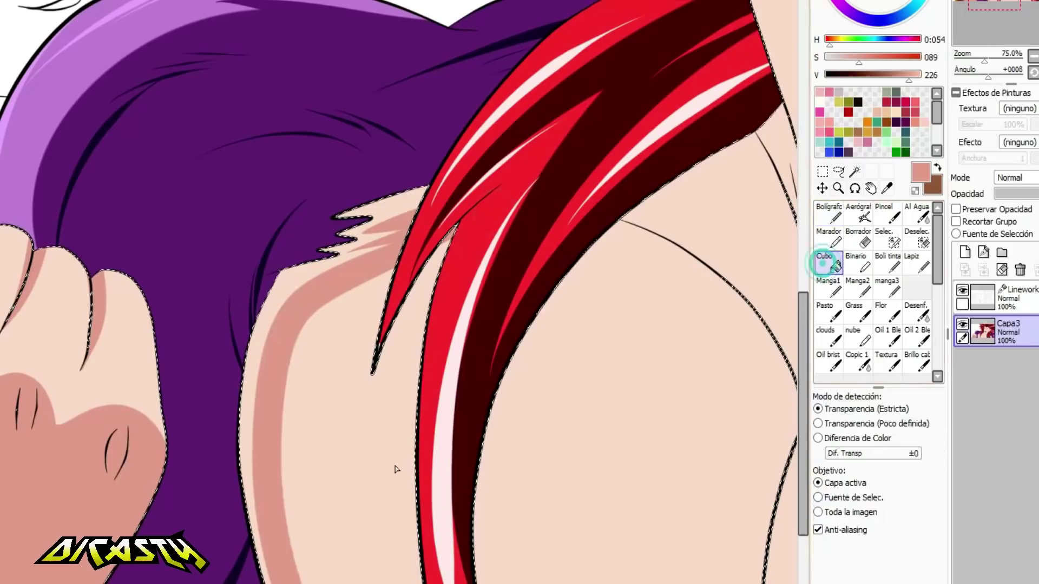
pyautogui.click(397, 468)
# Draw shadow contours on the neck, chest muscles and far shoulder, and fill the enclosed chest and shoulder areas with the shade.
pyautogui.scroll(-2, 402, 434)
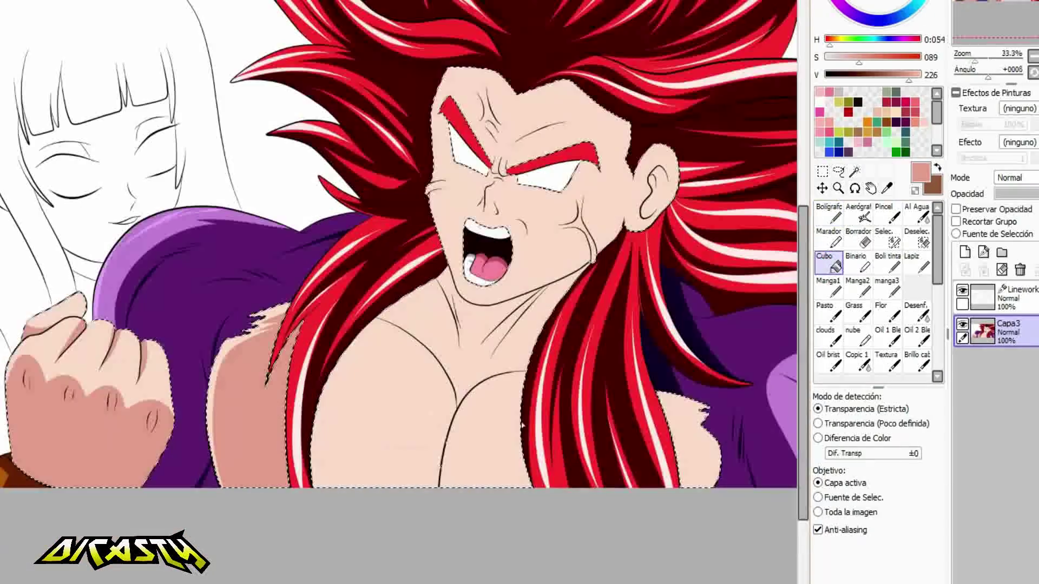
pyautogui.click(829, 214)
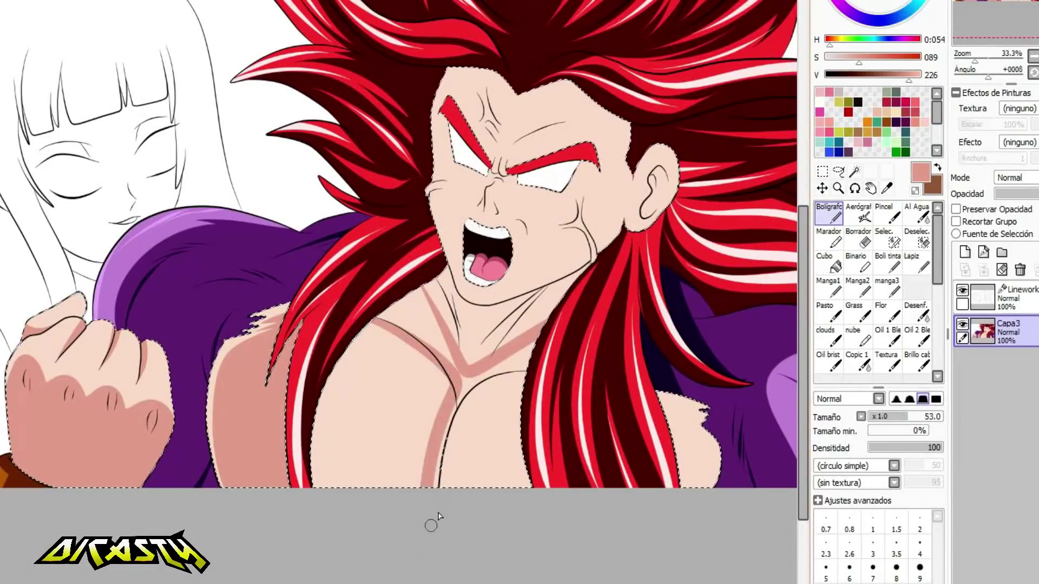
pyautogui.click(828, 262)
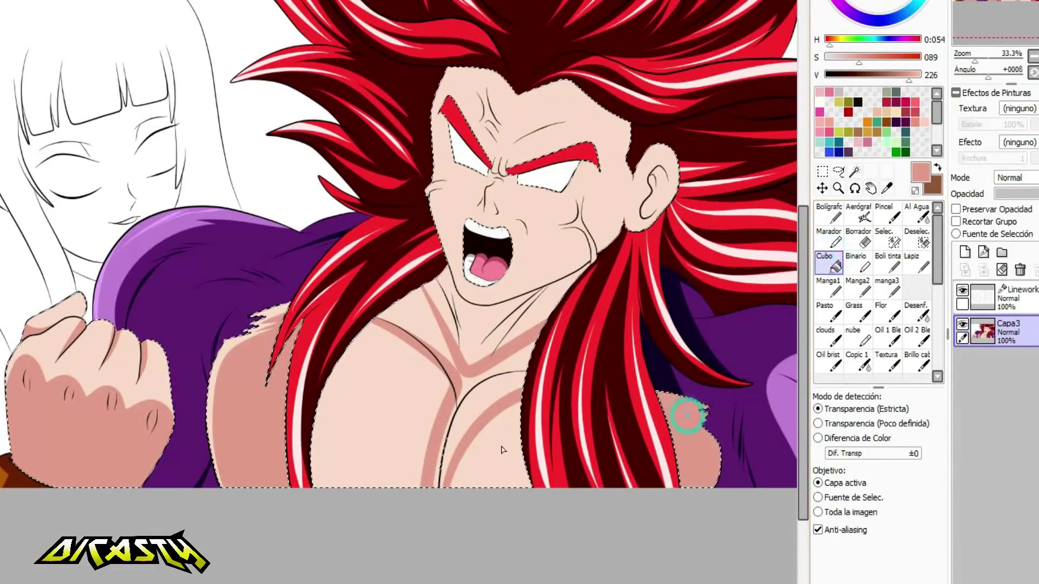
pyautogui.click(828, 214)
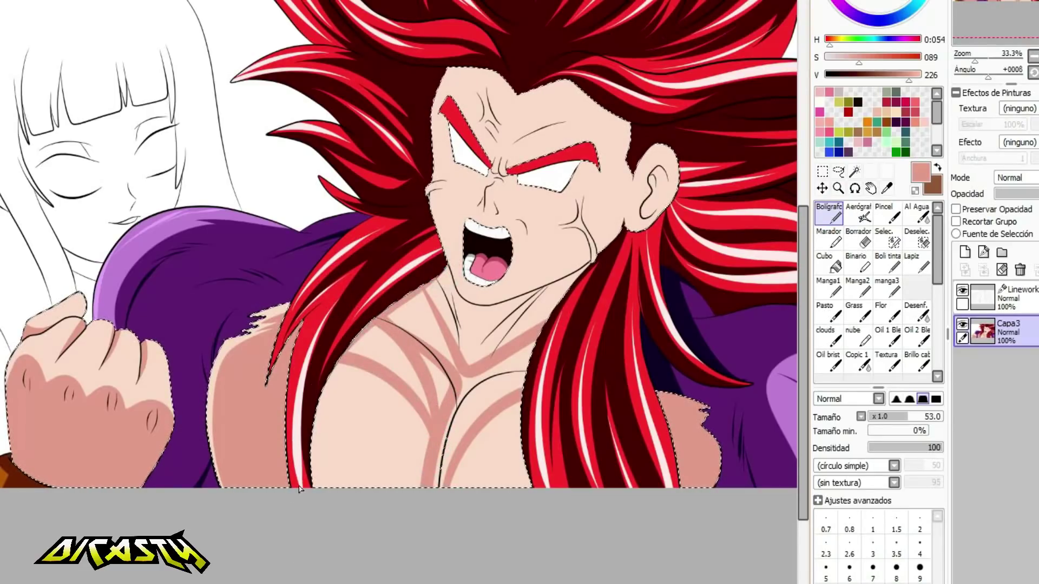
pyautogui.click(828, 264)
pyautogui.click(379, 428)
pyautogui.click(510, 454)
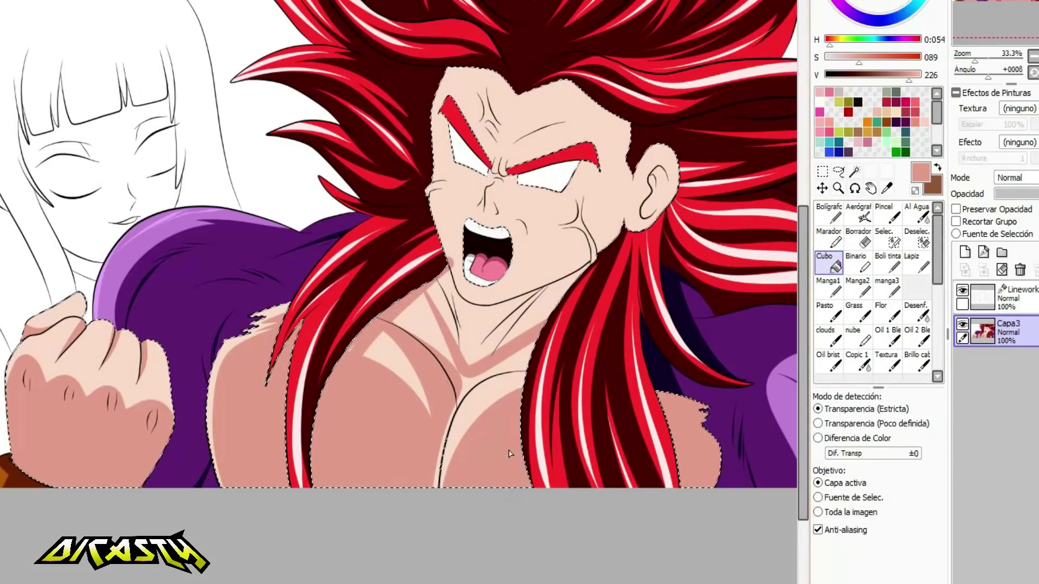
# Paint skin shadows with the 53 px pen around the brows, frown lines, eyes, cheek, jaw and ear.
pyautogui.click(828, 214)
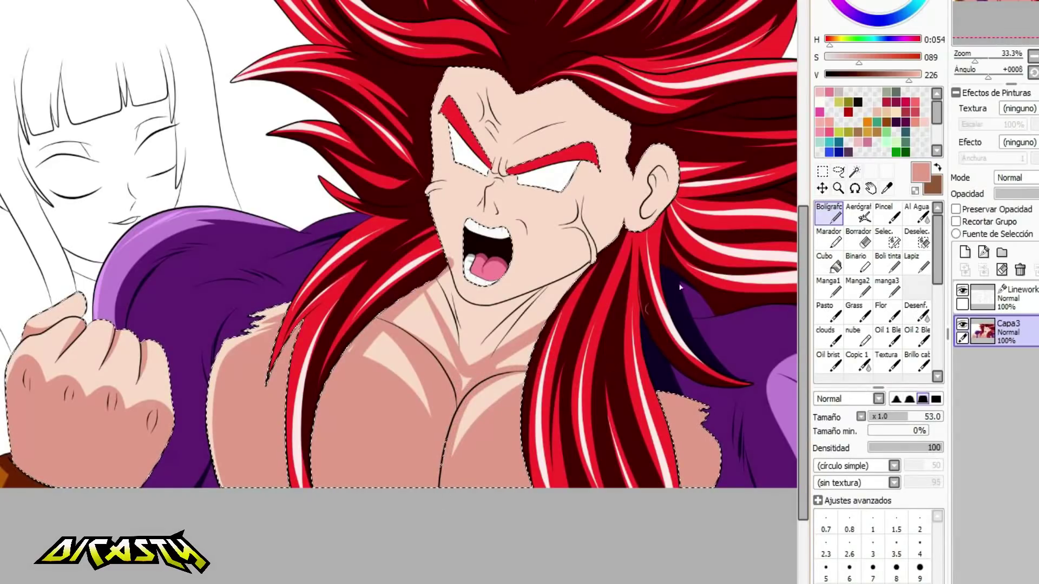
pyautogui.scroll(3, 615, 114)
pyautogui.moveTo(256, 117)
pyautogui.mouseDown()
pyautogui.moveTo(321, 125)
pyautogui.moveTo(309, 190)
pyautogui.mouseUp()
pyautogui.hotkey('ctrl', 'z')
pyautogui.moveTo(284, 40)
pyautogui.mouseDown()
pyautogui.moveTo(304, 184)
pyautogui.moveTo(377, 219)
pyautogui.mouseUp()
pyautogui.moveTo(322, 249); pyautogui.dragTo(415, 278)
pyautogui.hotkey('ctrl', 'z')
pyautogui.moveTo(325, 250); pyautogui.dragTo(398, 263)
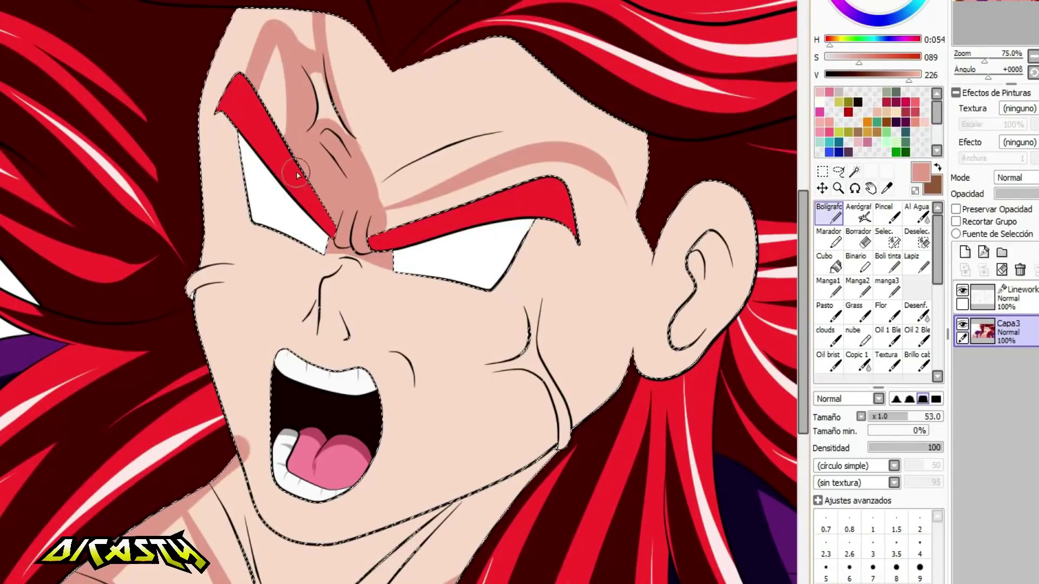
pyautogui.moveTo(256, 174); pyautogui.dragTo(218, 98)
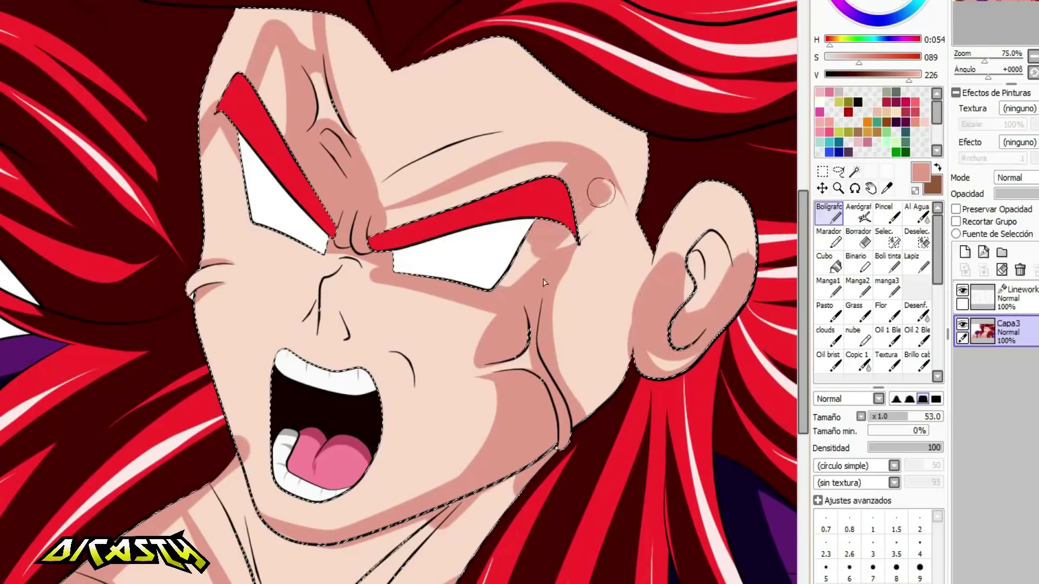
# Fill the forehead and side of the face with the skin shade, and shape the nose shadow using shade and light skin tones.
pyautogui.click(828, 263)
pyautogui.click(605, 188)
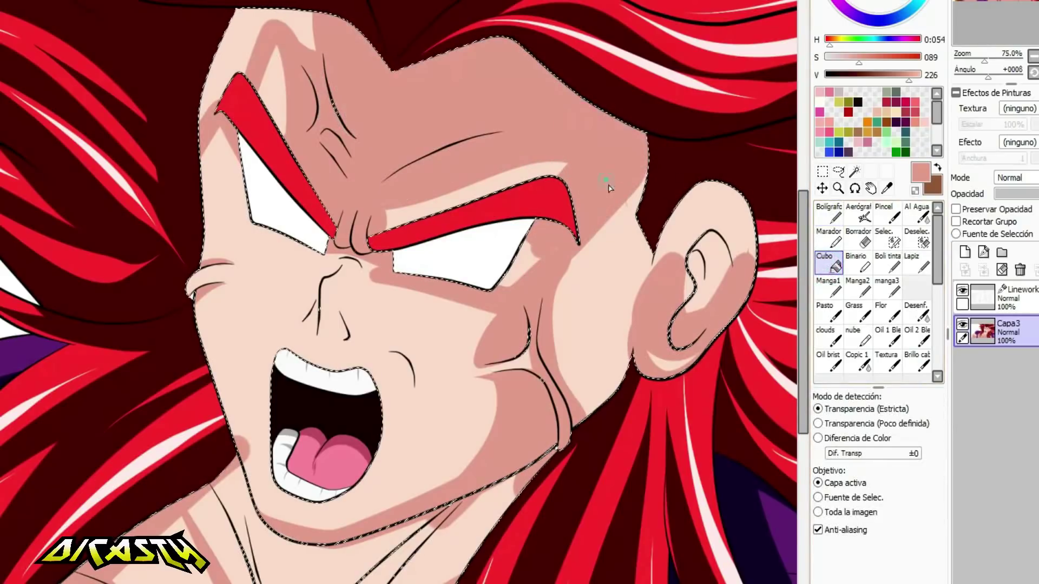
pyautogui.click(828, 214)
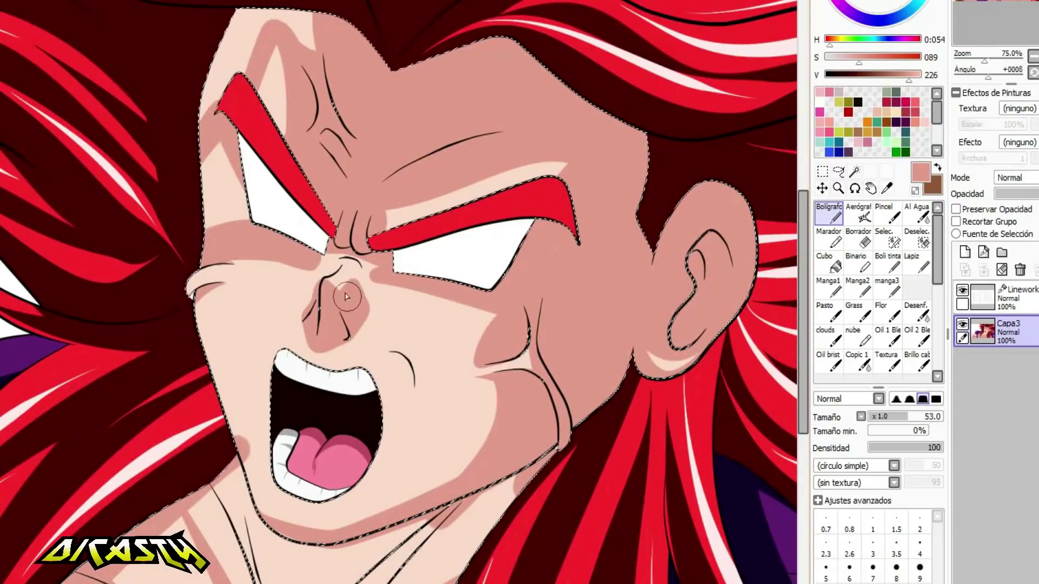
pyautogui.keyDown('alt'); pyautogui.click(279, 285); pyautogui.keyUp('alt')
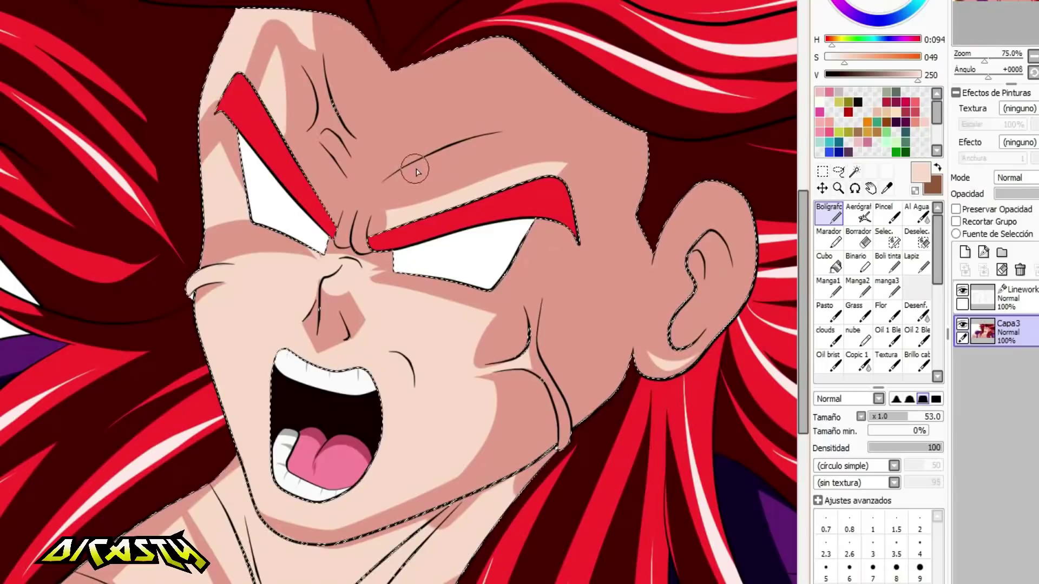
# Resample the skin shade and fill the remaining light area of the forehead above the narrower eyebrow.
pyautogui.keyDown('alt'); pyautogui.click(430, 98); pyautogui.keyUp('alt')
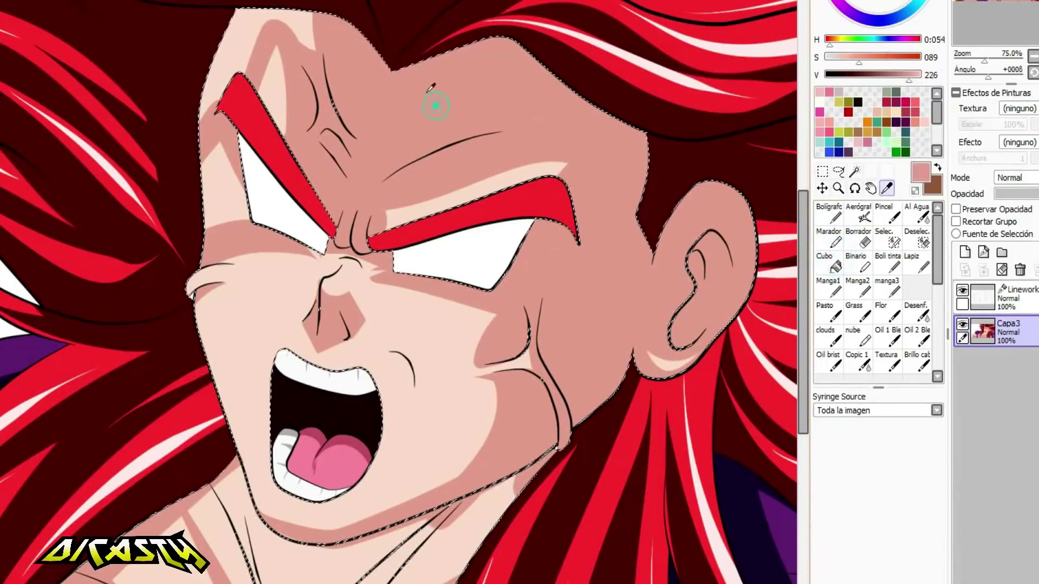
pyautogui.press('e')
pyautogui.click(820, 266)
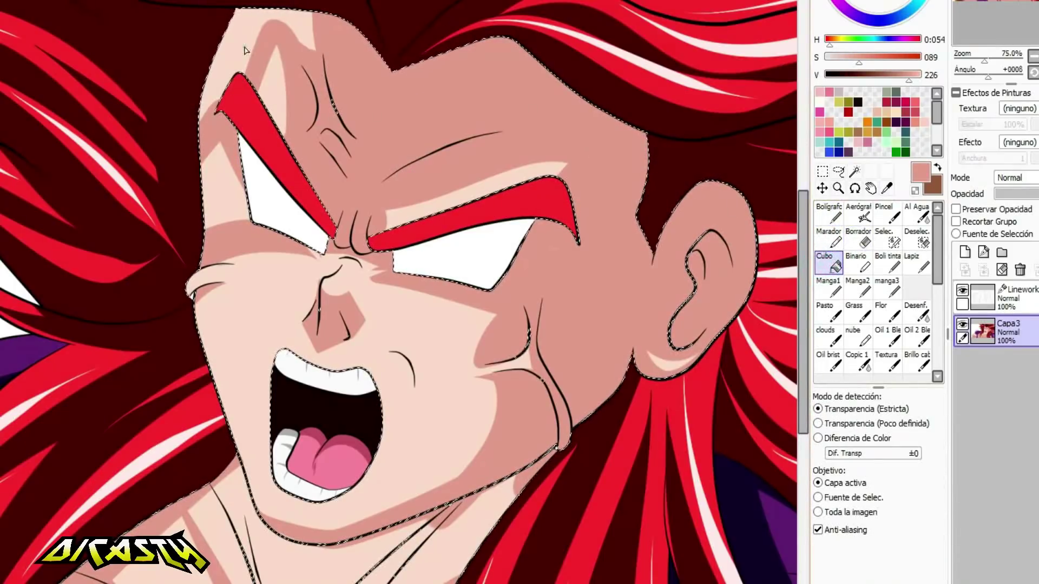
pyautogui.press('n')
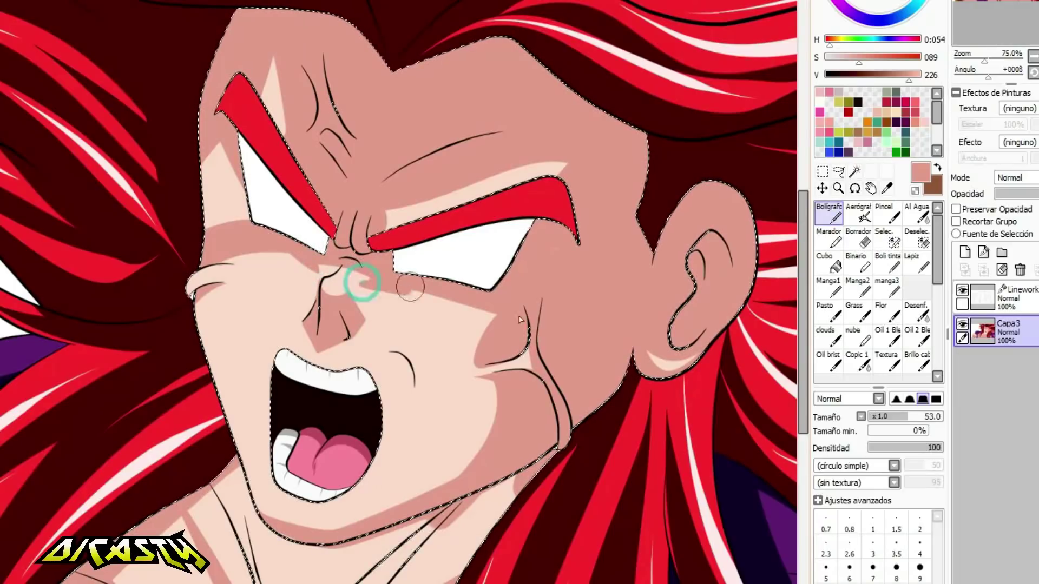
# Refine the shadow edges below the eye, on the cheek and along the chin using the light skin tone and the skin shade.
pyautogui.keyDown('alt'); pyautogui.click(451, 368); pyautogui.keyUp('alt')
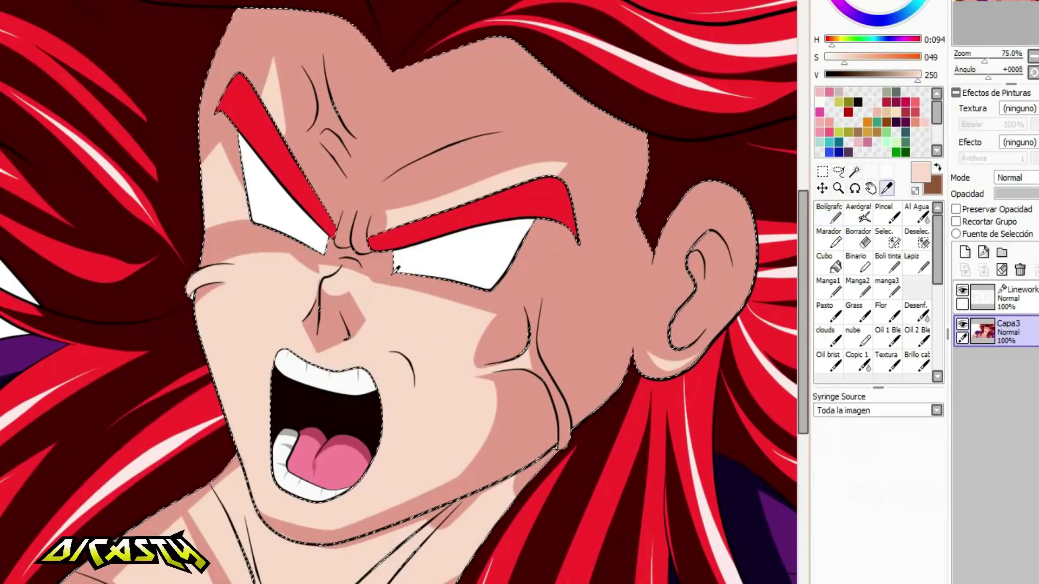
pyautogui.keyDown('alt'); pyautogui.click(366, 287); pyautogui.keyUp('alt')
pyautogui.keyDown('alt'); pyautogui.click(470, 323); pyautogui.keyUp('alt')
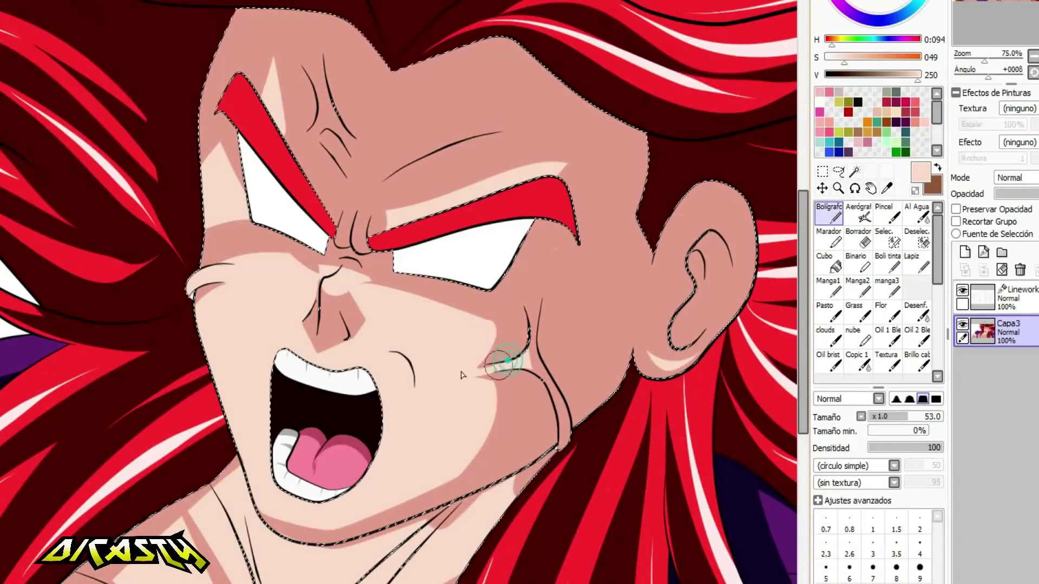
pyautogui.keyDown('alt'); pyautogui.click(323, 520); pyautogui.keyUp('alt')
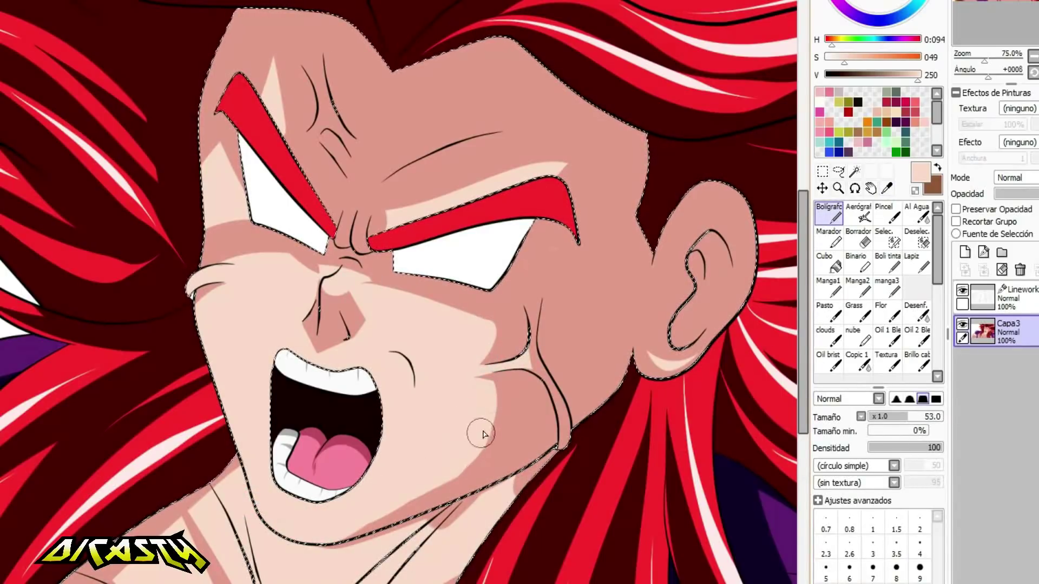
pyautogui.keyDown('alt'); pyautogui.click(592, 325); pyautogui.keyUp('alt')
pyautogui.hotkey('ctrl', 'z')
pyautogui.hotkey('ctrl', 'z')
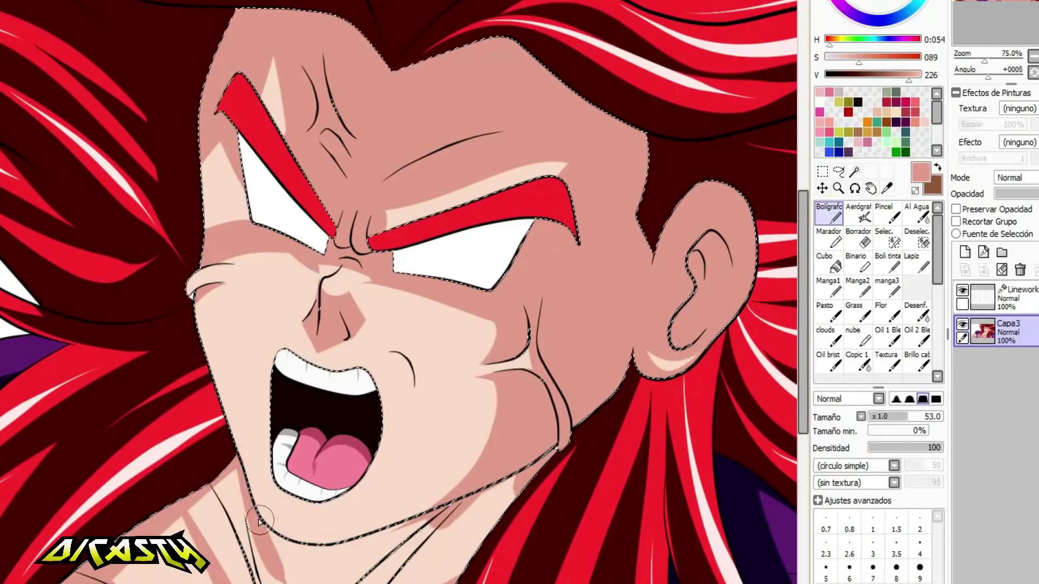
# Fill the remaining light areas of the neck and upper chest with the skin shade.
pyautogui.click(830, 266)
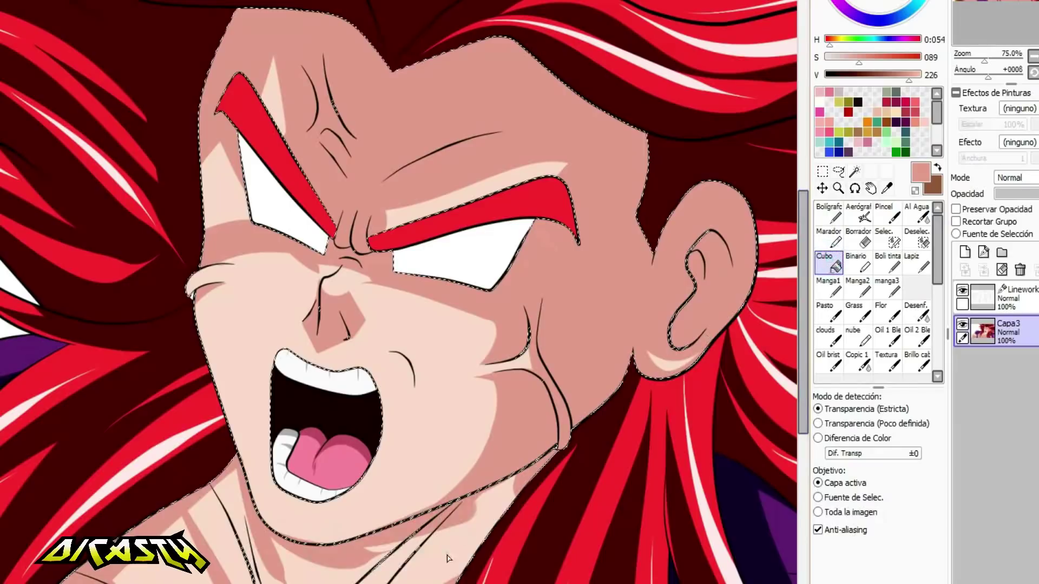
pyautogui.click(448, 557)
pyautogui.scroll(-3, 396, 511)
pyautogui.scroll(3, 396, 536)
pyautogui.click(166, 505)
pyautogui.scroll(-3, 364, 380)
pyautogui.moveTo(364, 381); pyautogui.dragTo(369, 283)
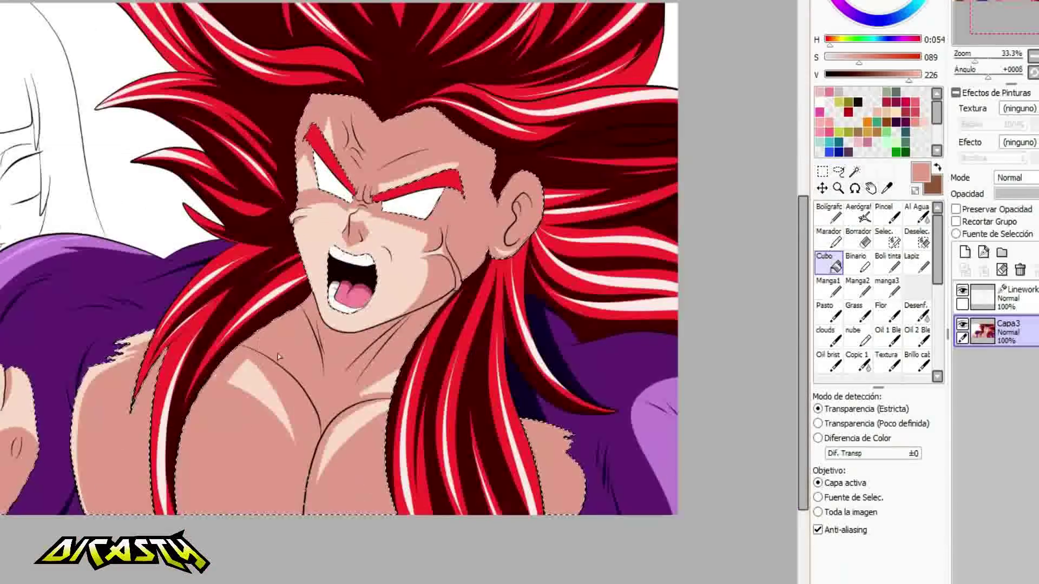
# Darken the shade to a brightness of 134 and paint tapering dark folds on the back of the fist near the wrist.
pyautogui.rightClick(333, 371)
pyautogui.click(875, 74)
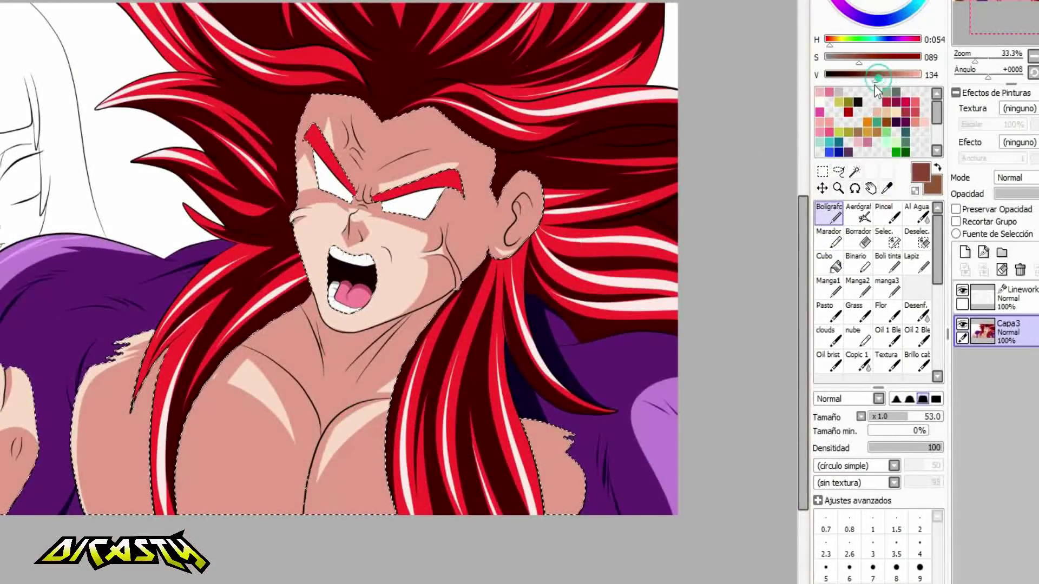
pyautogui.scroll(-1, 486, 435)
pyautogui.scroll(3, 90, 435)
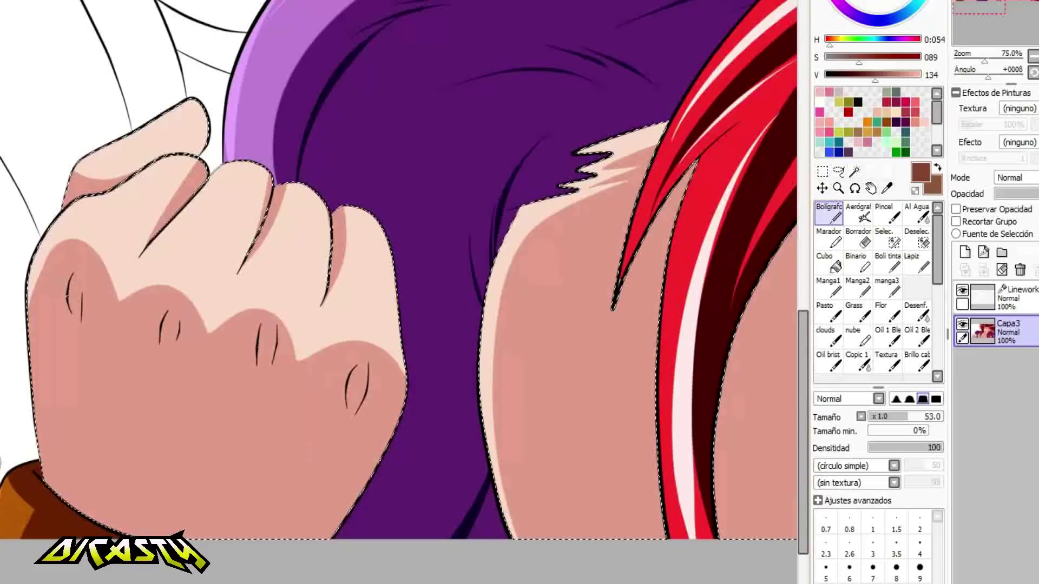
pyautogui.moveTo(88, 520); pyautogui.dragTo(79, 362)
pyautogui.moveTo(141, 536); pyautogui.dragTo(157, 389)
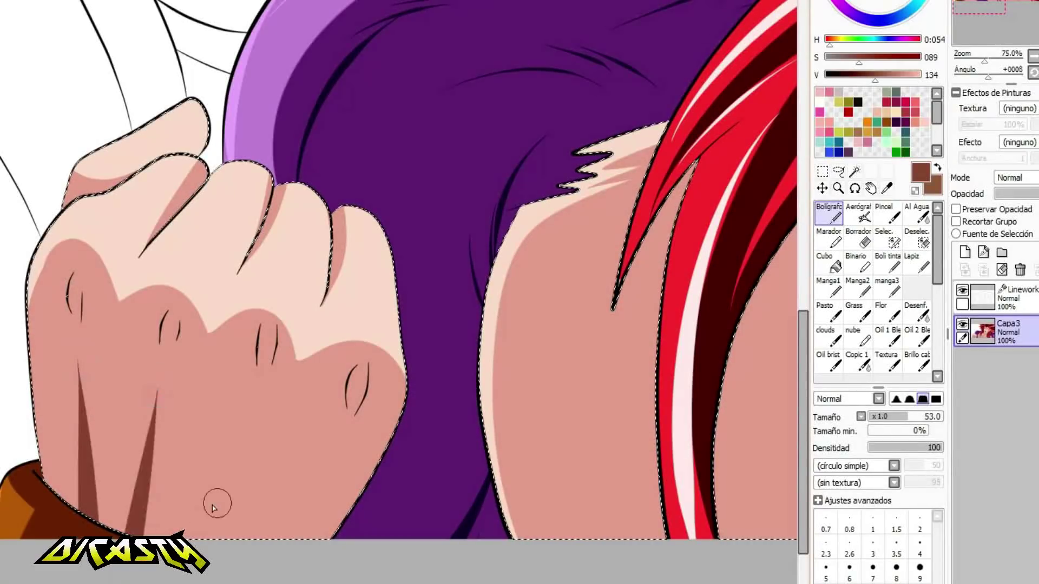
pyautogui.moveTo(186, 536); pyautogui.dragTo(207, 472)
pyautogui.moveTo(229, 534); pyautogui.dragTo(306, 410)
# Paint dark shadows in the gaps between the fingers and a long dark strip along the outer edge of the arm.
pyautogui.moveTo(143, 246)
pyautogui.mouseDown()
pyautogui.moveTo(209, 149)
pyautogui.moveTo(141, 255)
pyautogui.moveTo(196, 166)
pyautogui.mouseUp()
pyautogui.hotkey('ctrl', 'z')
pyautogui.hotkey('ctrl', 'z')
pyautogui.moveTo(249, 255); pyautogui.dragTo(268, 176)
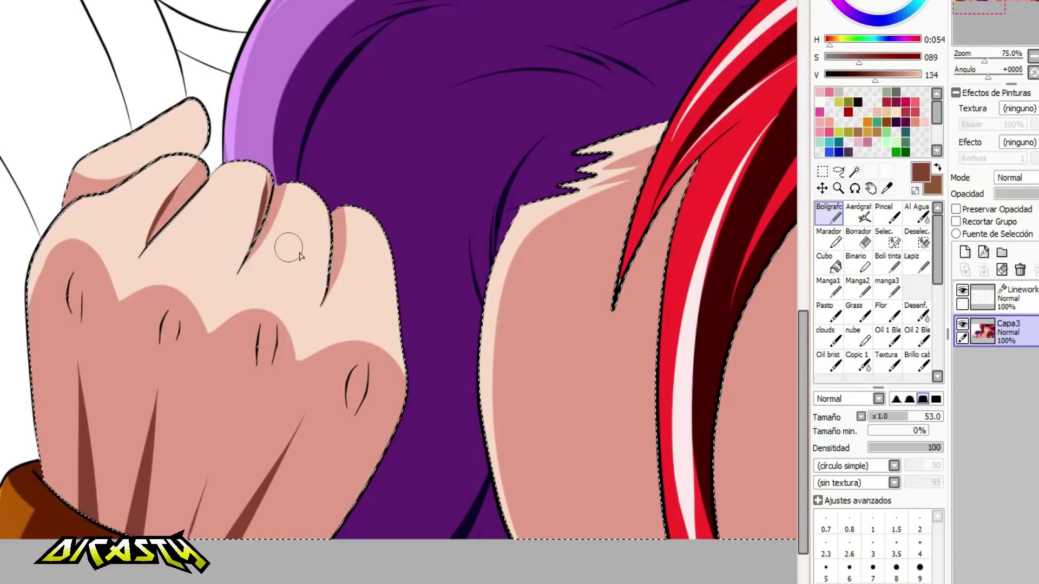
pyautogui.moveTo(330, 293); pyautogui.dragTo(347, 210)
pyautogui.moveTo(511, 261); pyautogui.dragTo(510, 541)
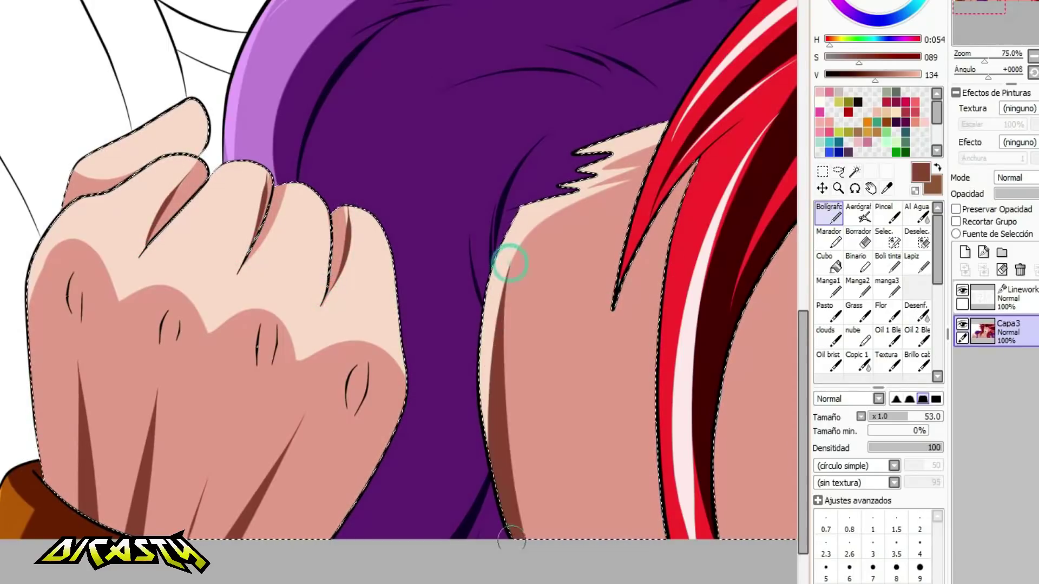
# Paint thin dark shadows along the crease lines of both chest muscles.
pyautogui.scroll(-4, 227, 281)
pyautogui.scroll(4, 558, 260)
pyautogui.moveTo(218, 346)
pyautogui.mouseDown()
pyautogui.moveTo(332, 436)
pyautogui.moveTo(335, 457)
pyautogui.mouseUp()
pyautogui.moveTo(325, 457)
pyautogui.mouseDown()
pyautogui.moveTo(337, 470)
pyautogui.moveTo(533, 456)
pyautogui.mouseUp()
pyautogui.moveTo(433, 454); pyautogui.dragTo(504, 445)
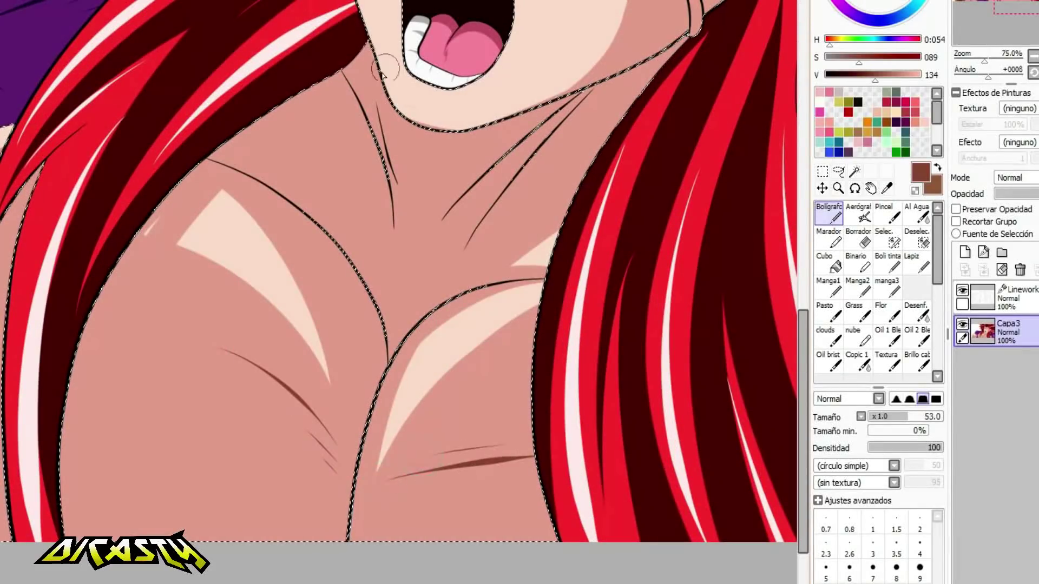
# Outline a pointed dark shadow under the chin and across the neck, and fill its interior with the same brown.
pyautogui.moveTo(359, 28)
pyautogui.mouseDown()
pyautogui.moveTo(440, 208)
pyautogui.moveTo(386, 148)
pyautogui.moveTo(698, 50)
pyautogui.moveTo(381, 102)
pyautogui.mouseUp()
pyautogui.hotkey('ctrl', 'z')
pyautogui.moveTo(367, 52); pyautogui.dragTo(430, 219)
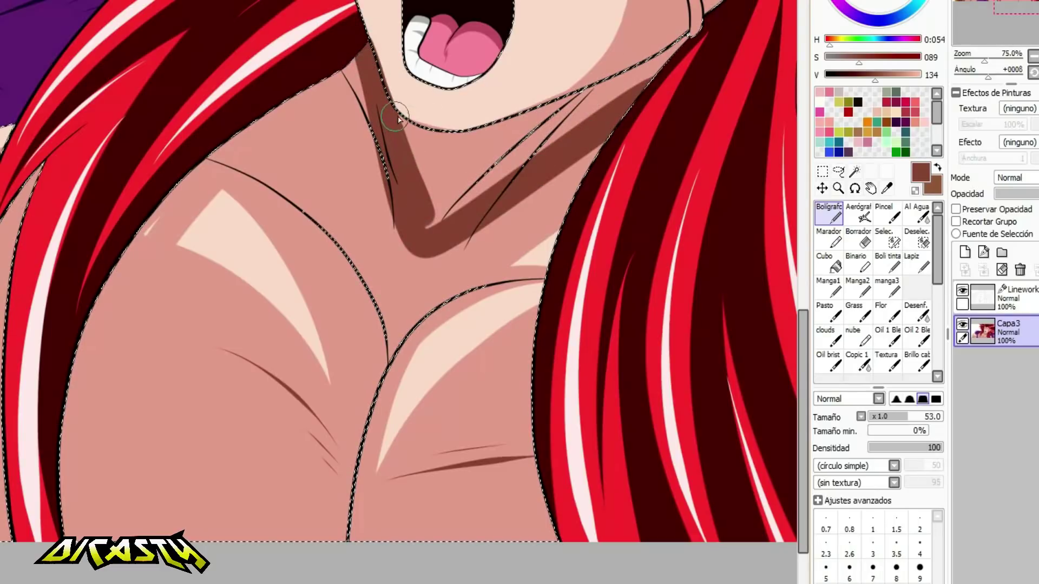
pyautogui.moveTo(398, 124); pyautogui.dragTo(511, 157)
pyautogui.moveTo(448, 146)
pyautogui.mouseDown()
pyautogui.moveTo(514, 128)
pyautogui.moveTo(730, 34)
pyautogui.moveTo(687, 45)
pyautogui.mouseUp()
pyautogui.click(828, 262)
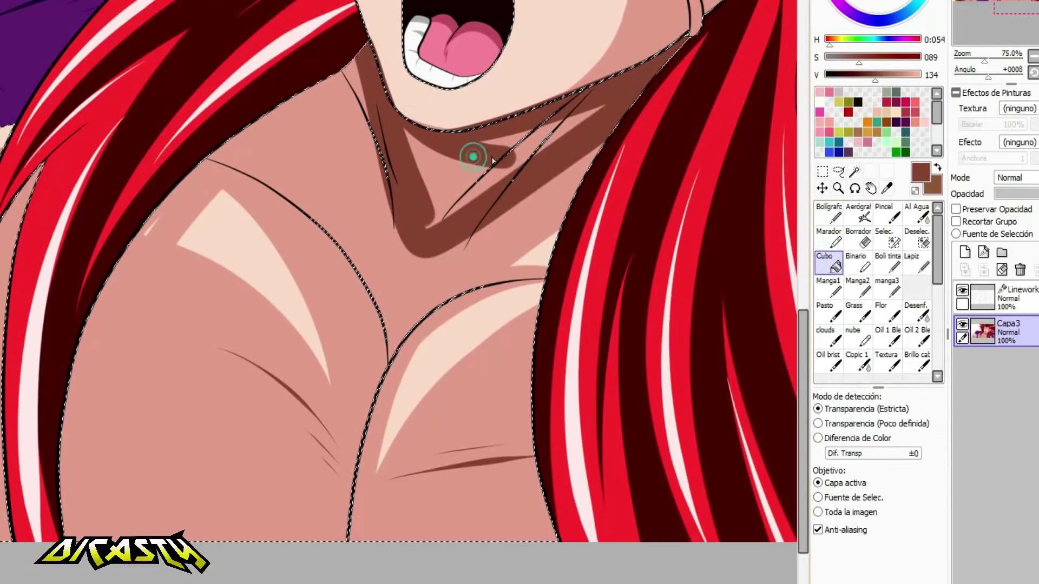
pyautogui.click(467, 179)
# Paint a dark shadow along the edge of the chest beside the hair lock, undoing unsatisfactory strokes.
pyautogui.press('n')
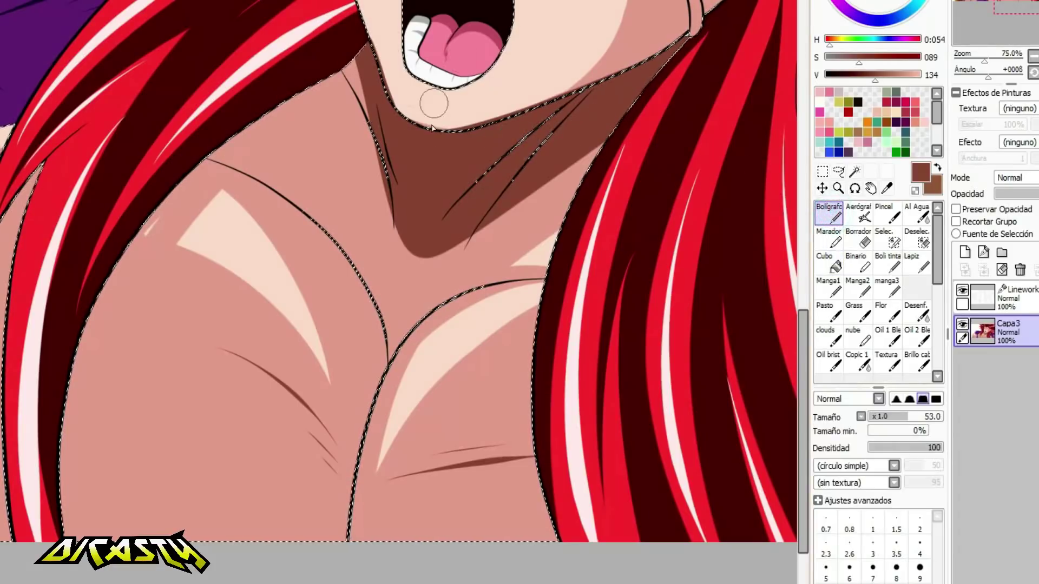
pyautogui.moveTo(362, 51)
pyautogui.mouseDown()
pyautogui.moveTo(53, 533)
pyautogui.moveTo(355, 61)
pyautogui.moveTo(316, 85)
pyautogui.moveTo(54, 533)
pyautogui.mouseUp()
pyautogui.hotkey('ctrl', 'z')
pyautogui.hotkey('ctrl', 'z')
pyautogui.scroll(-5, 261, 384)
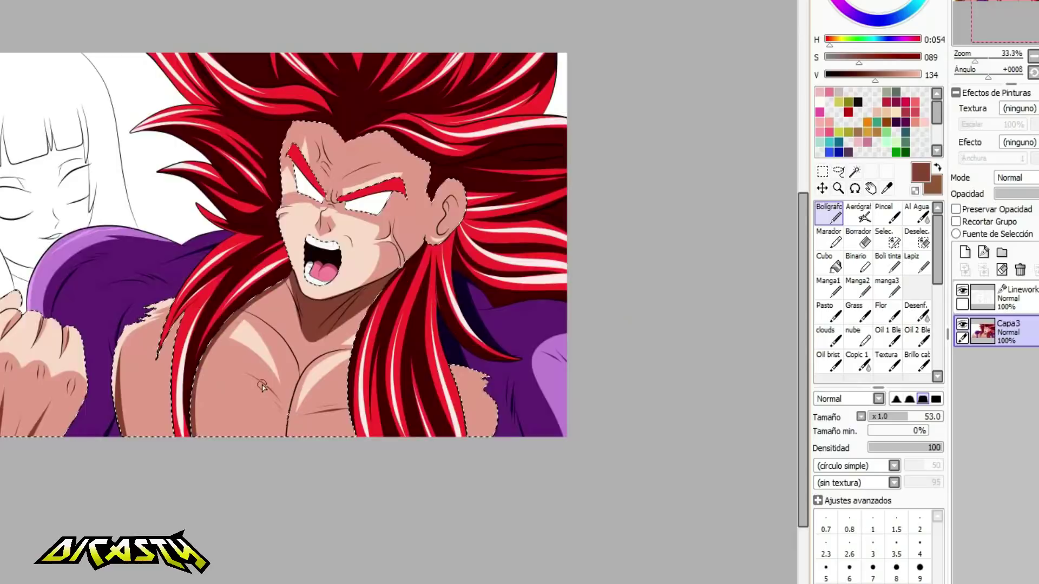
# Paint dark shadows under the forehead wrinkles, in the frown lines and across the bridge of the nose.
pyautogui.scroll(7, 363, 372)
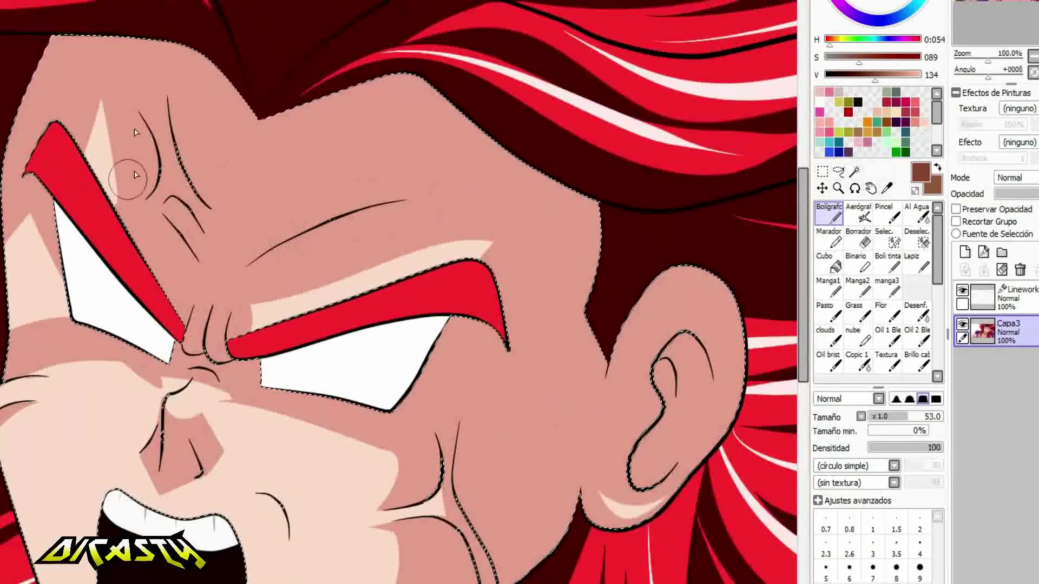
pyautogui.moveTo(146, 200)
pyautogui.mouseDown()
pyautogui.moveTo(228, 285)
pyautogui.moveTo(403, 201)
pyautogui.mouseUp()
pyautogui.moveTo(168, 329)
pyautogui.mouseDown()
pyautogui.moveTo(183, 363)
pyautogui.moveTo(260, 369)
pyautogui.mouseUp()
pyautogui.moveTo(187, 349)
pyautogui.mouseDown()
pyautogui.moveTo(195, 295)
pyautogui.moveTo(213, 300)
pyautogui.mouseUp()
pyautogui.moveTo(227, 347)
pyautogui.mouseDown()
pyautogui.moveTo(232, 302)
pyautogui.moveTo(185, 355)
pyautogui.mouseUp()
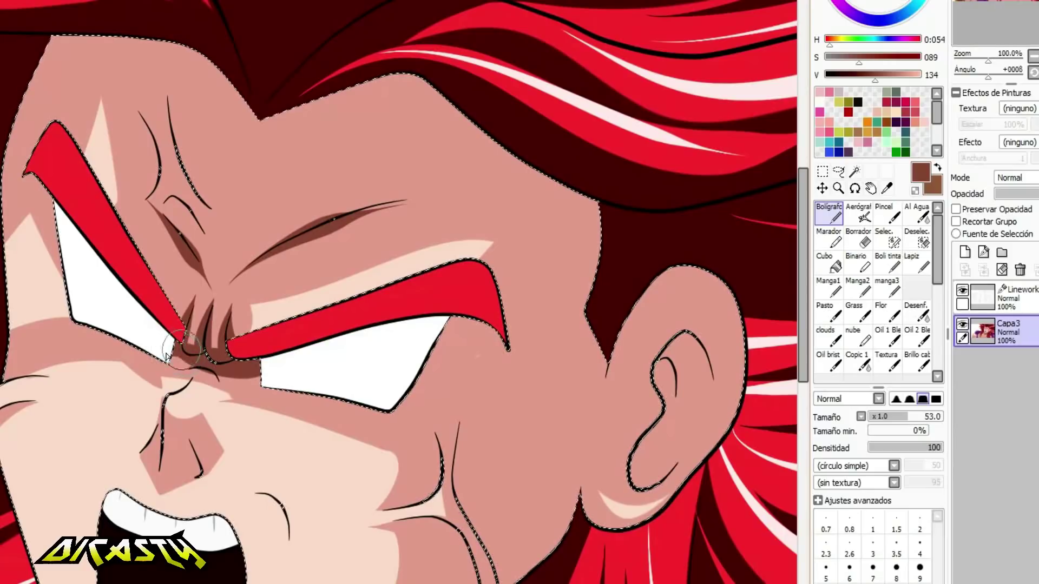
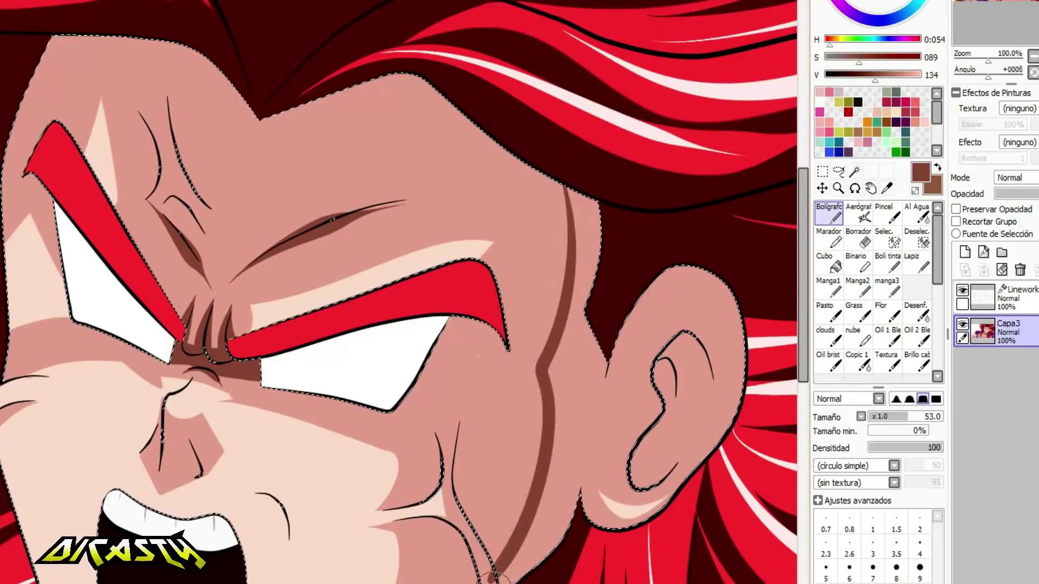
# Outline dark shadows on the cheek fold, side of the face and ear, and fill the enclosed area with the dark brown.
pyautogui.keyDown('alt'); pyautogui.click(486, 563); pyautogui.keyUp('alt')
pyautogui.keyDown('alt'); pyautogui.click(495, 566); pyautogui.keyUp('alt')
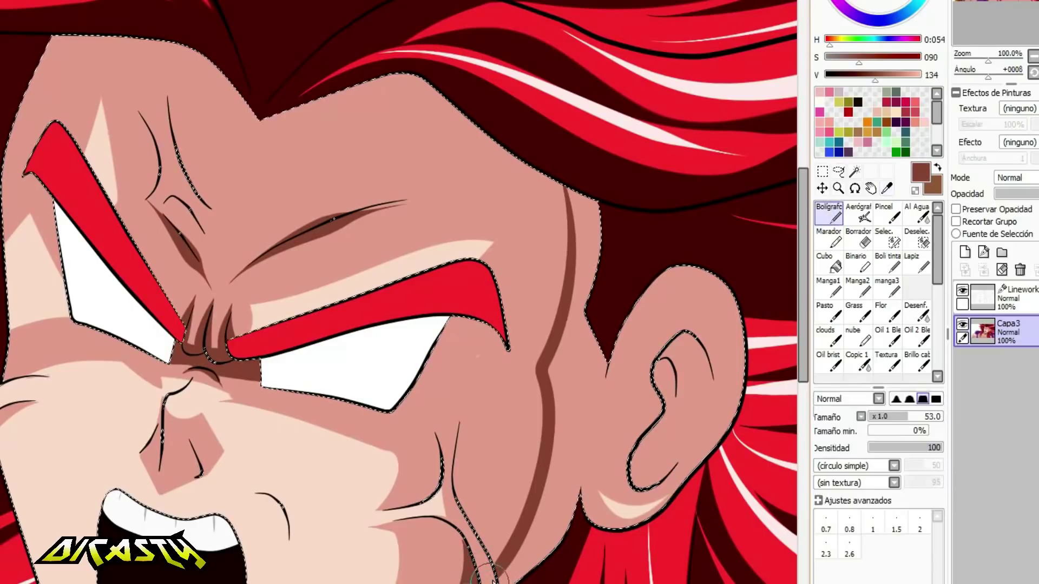
pyautogui.moveTo(641, 260); pyautogui.dragTo(571, 525)
pyautogui.moveTo(598, 414)
pyautogui.mouseDown()
pyautogui.moveTo(705, 354)
pyautogui.moveTo(636, 533)
pyautogui.mouseUp()
pyautogui.moveTo(587, 252)
pyautogui.mouseDown()
pyautogui.moveTo(576, 179)
pyautogui.moveTo(592, 200)
pyautogui.moveTo(569, 406)
pyautogui.mouseUp()
pyautogui.click(833, 265)
pyautogui.click(616, 443)
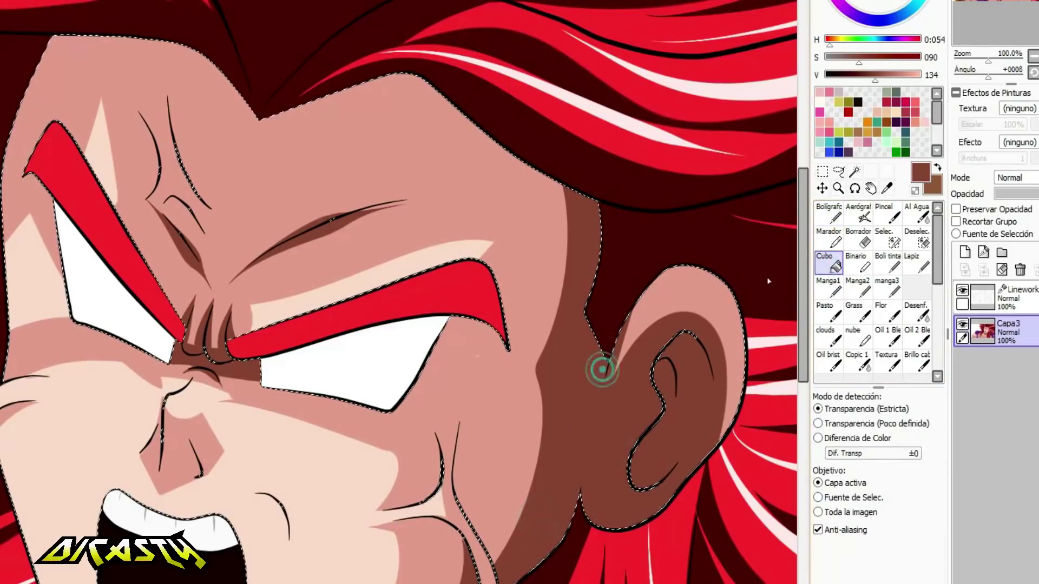
pyautogui.press('n')
# Add dark crease strokes at the upper chest muscles and extend the dark shadow along the neck tendon.
pyautogui.scroll(-5, 621, 356)
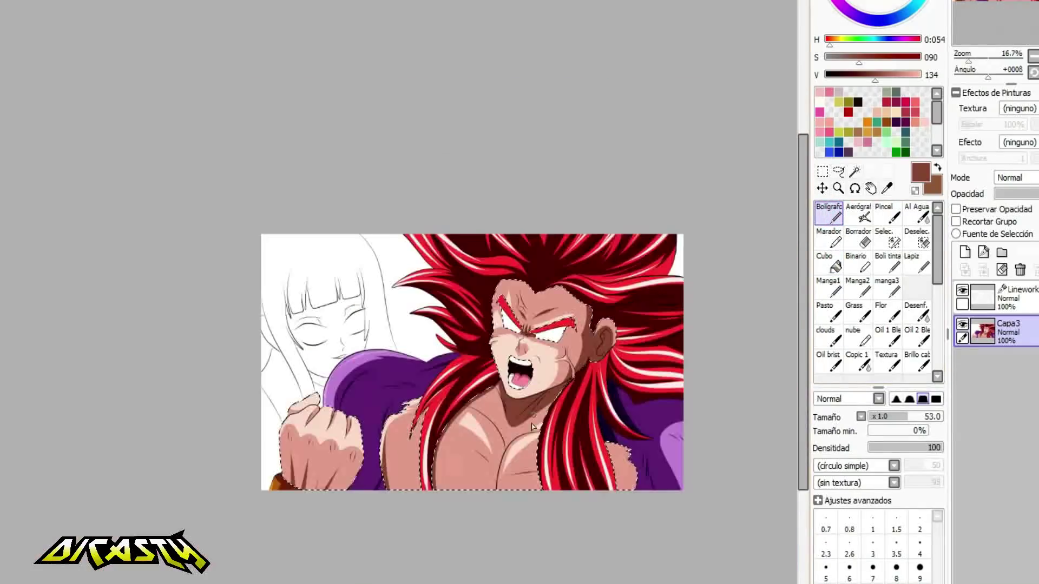
pyautogui.scroll(4, 536, 467)
pyautogui.moveTo(329, 234); pyautogui.dragTo(397, 331)
pyautogui.moveTo(383, 290); pyautogui.dragTo(408, 339)
pyautogui.moveTo(398, 310); pyautogui.dragTo(415, 340)
pyautogui.moveTo(412, 327); pyautogui.dragTo(426, 358)
pyautogui.moveTo(459, 409); pyautogui.dragTo(537, 326)
pyautogui.moveTo(391, 91); pyautogui.dragTo(475, 272)
pyautogui.moveTo(402, 108); pyautogui.dragTo(448, 226)
pyautogui.scroll(-3, 450, 224)
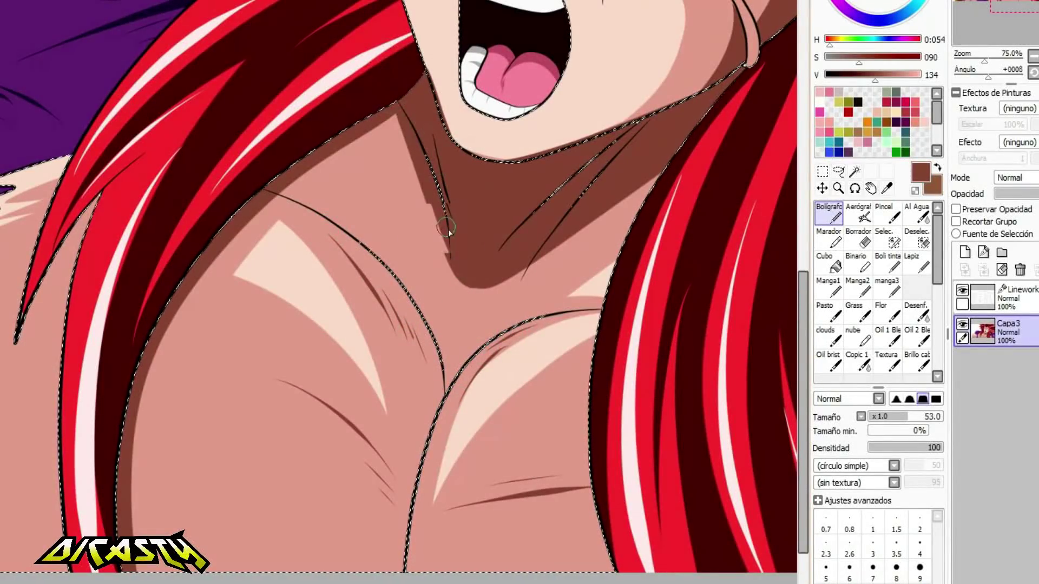
# Sample the dark line colour and draw the thumbnail edge and small crease marks at the base of the fingers.
pyautogui.scroll(5, 132, 208)
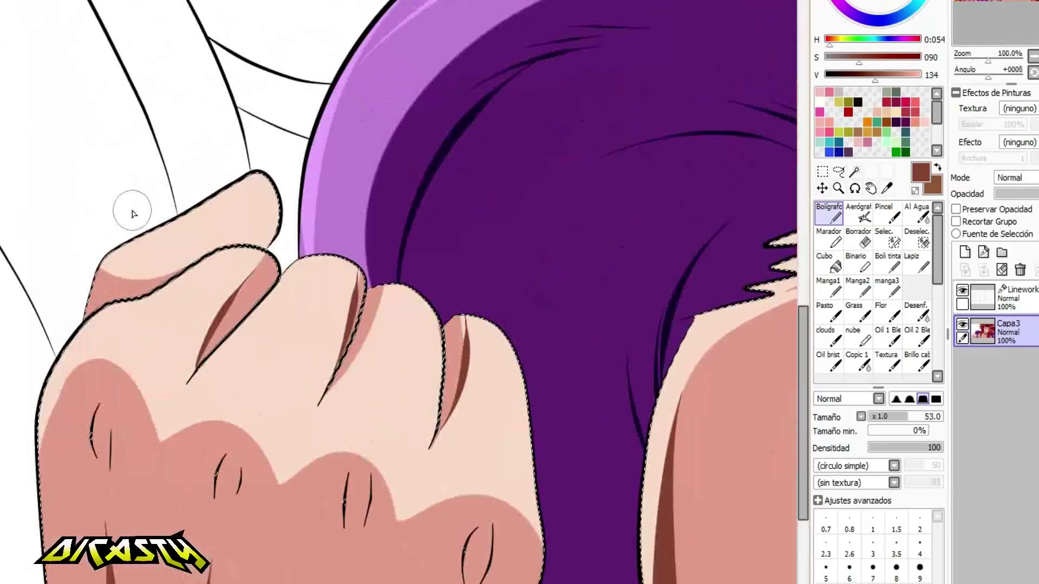
pyautogui.keyDown('alt'); pyautogui.click(452, 138); pyautogui.keyUp('alt')
pyautogui.moveTo(202, 207); pyautogui.dragTo(258, 174)
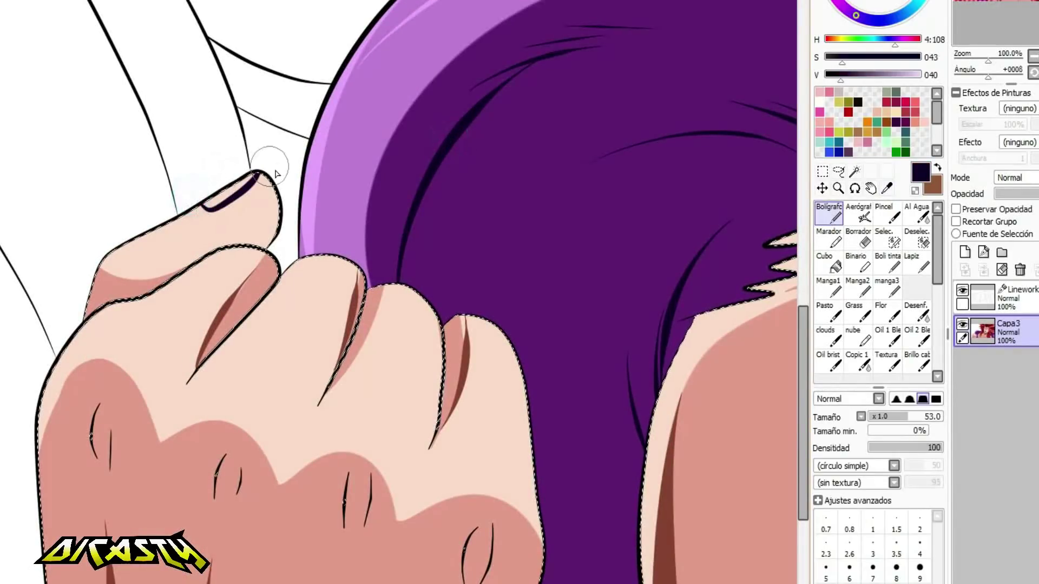
pyautogui.moveTo(319, 392); pyautogui.dragTo(306, 416)
pyautogui.moveTo(181, 370); pyautogui.dragTo(169, 385)
pyautogui.moveTo(419, 438); pyautogui.dragTo(409, 465)
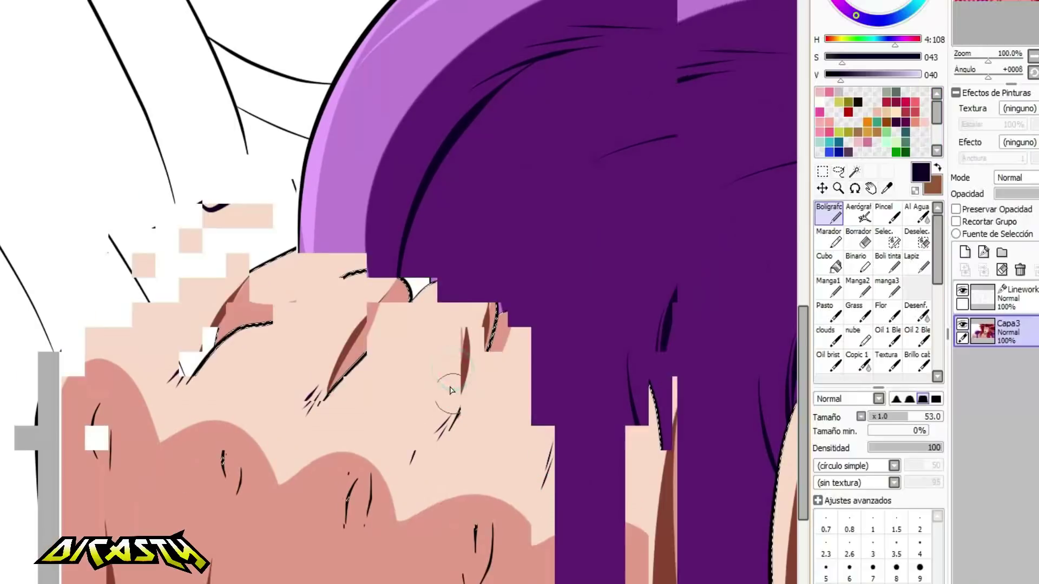
pyautogui.keyDown('alt'); pyautogui.click(453, 409); pyautogui.keyUp('alt')
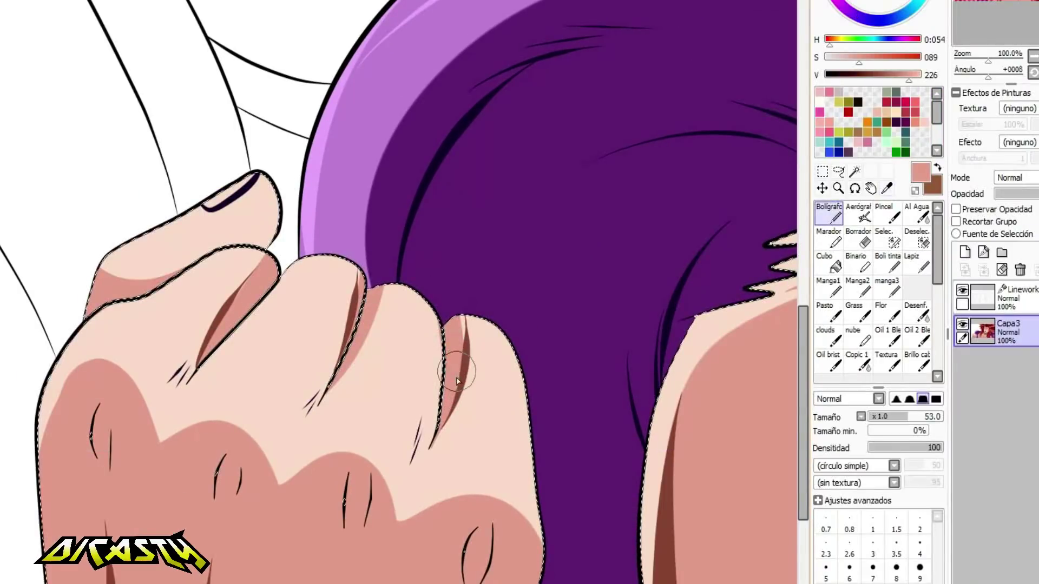
# Clear the selection and cover the white gap beneath the jawline with the dark skin shadow using the 7 px pen.
pyautogui.scroll(-4, 444, 374)
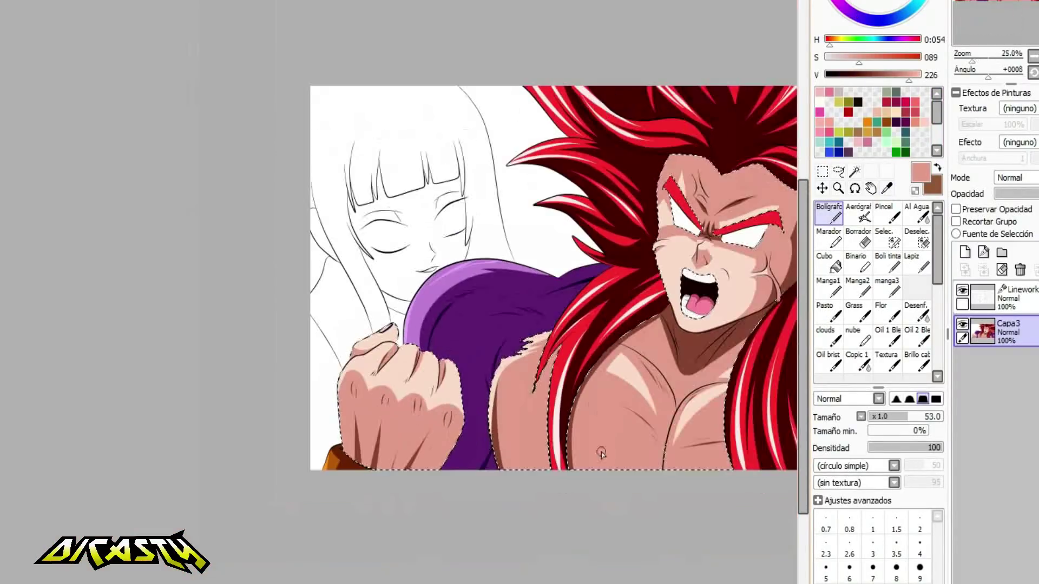
pyautogui.scroll(2, 582, 334)
pyautogui.hotkey('ctrl', 'd')
pyautogui.scroll(3, 454, 134)
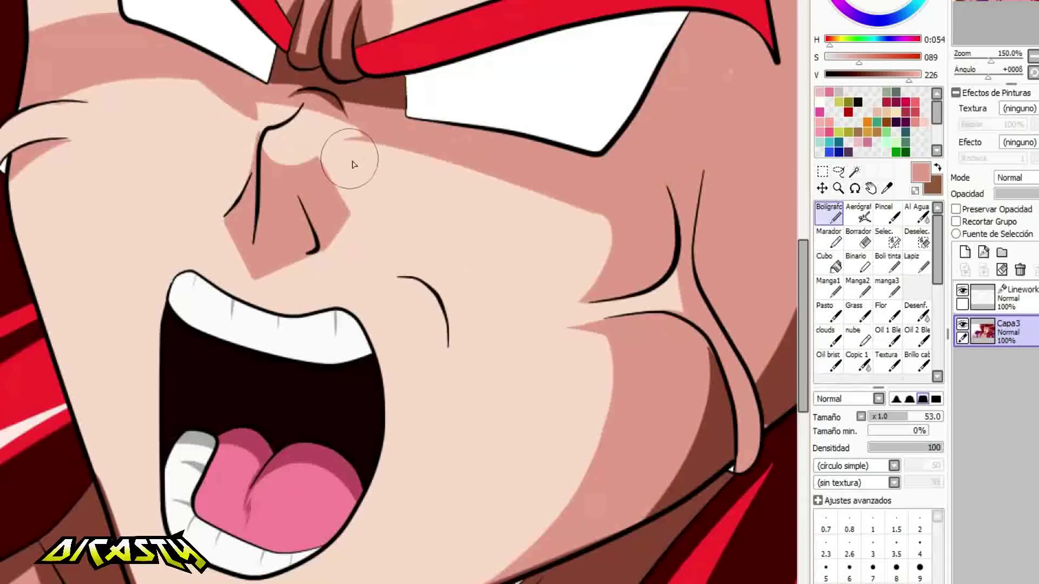
pyautogui.scroll(-1, 433, 240)
pyautogui.scroll(5, 532, 517)
pyautogui.keyDown('alt'); pyautogui.click(510, 422); pyautogui.keyUp('alt')
pyautogui.click(873, 571)
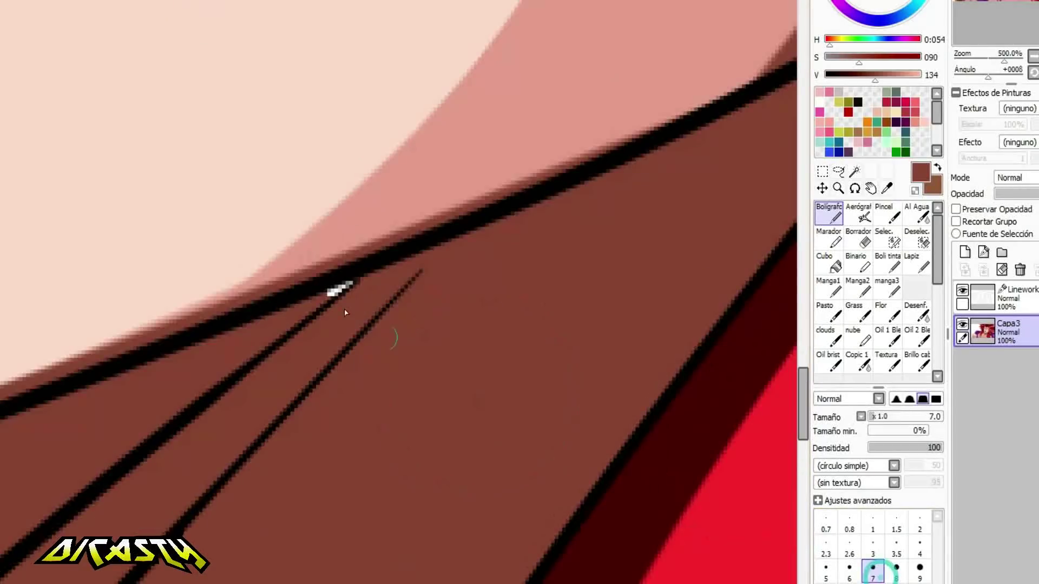
pyautogui.scroll(3, 331, 299)
pyautogui.moveTo(381, 266); pyautogui.dragTo(344, 286)
# Paint over the stray light pixels around the cheek fold and jaw corner with sampled neighbouring dark tones.
pyautogui.scroll(-7, 208, 345)
pyautogui.scroll(3, 463, 214)
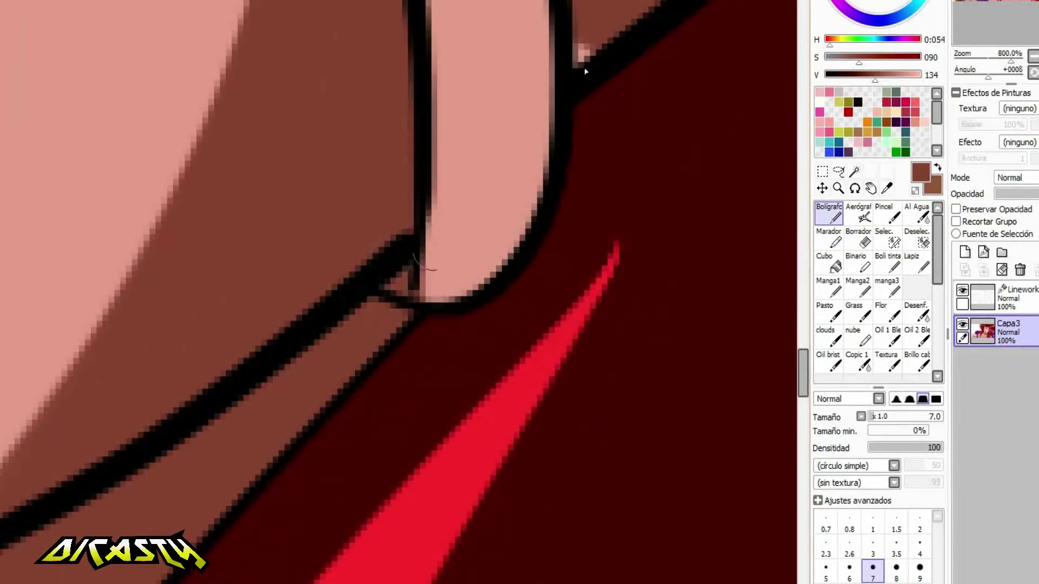
pyautogui.scroll(-2, 568, 72)
pyautogui.scroll(4, 551, 52)
pyautogui.keyDown('alt'); pyautogui.click(684, 250); pyautogui.keyUp('alt')
pyautogui.moveTo(692, 137); pyautogui.dragTo(689, 111)
pyautogui.keyDown('alt'); pyautogui.click(759, 32); pyautogui.keyUp('alt')
pyautogui.moveTo(700, 52); pyautogui.dragTo(708, 177)
pyautogui.scroll(-5, 711, 187)
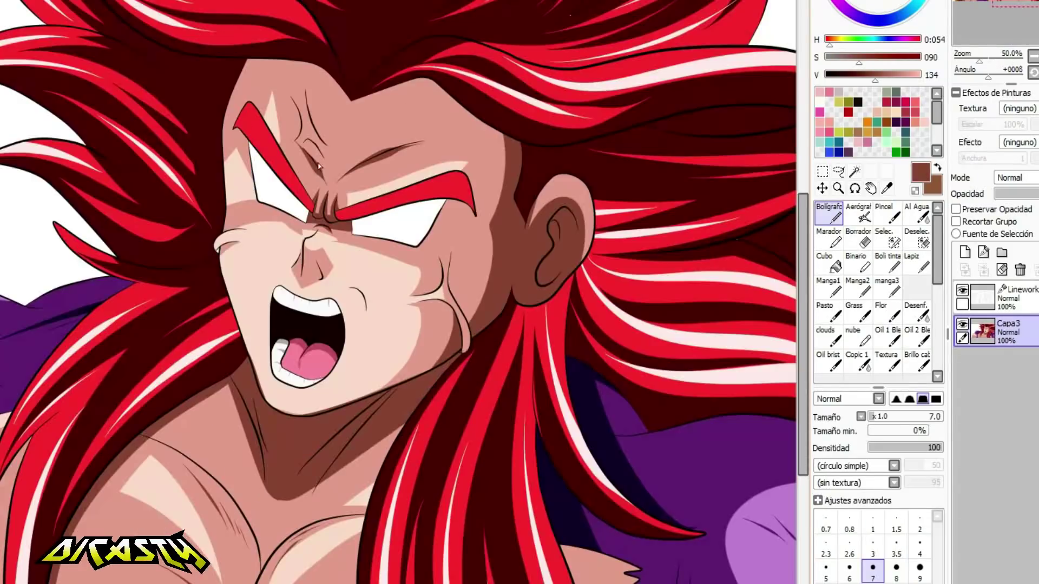
# Fill the gap at the tip of the far cheek bulge with the skin shade and reshape its shadow with light skin.
pyautogui.scroll(5, 249, 377)
pyautogui.scroll(2, 249, 377)
pyautogui.keyDown('alt'); pyautogui.click(343, 275); pyautogui.keyUp('alt')
pyautogui.moveTo(233, 325); pyautogui.dragTo(219, 431)
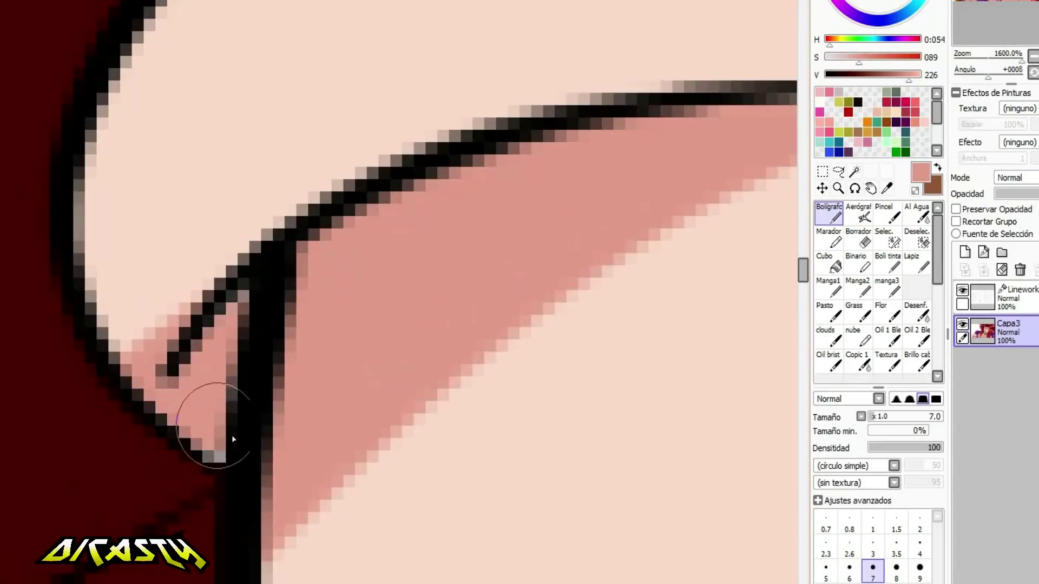
pyautogui.moveTo(208, 325)
pyautogui.mouseDown()
pyautogui.moveTo(102, 135)
pyautogui.moveTo(124, 342)
pyautogui.mouseUp()
pyautogui.keyDown('alt'); pyautogui.click(206, 92); pyautogui.keyUp('alt')
pyautogui.moveTo(138, 91); pyautogui.dragTo(181, 255)
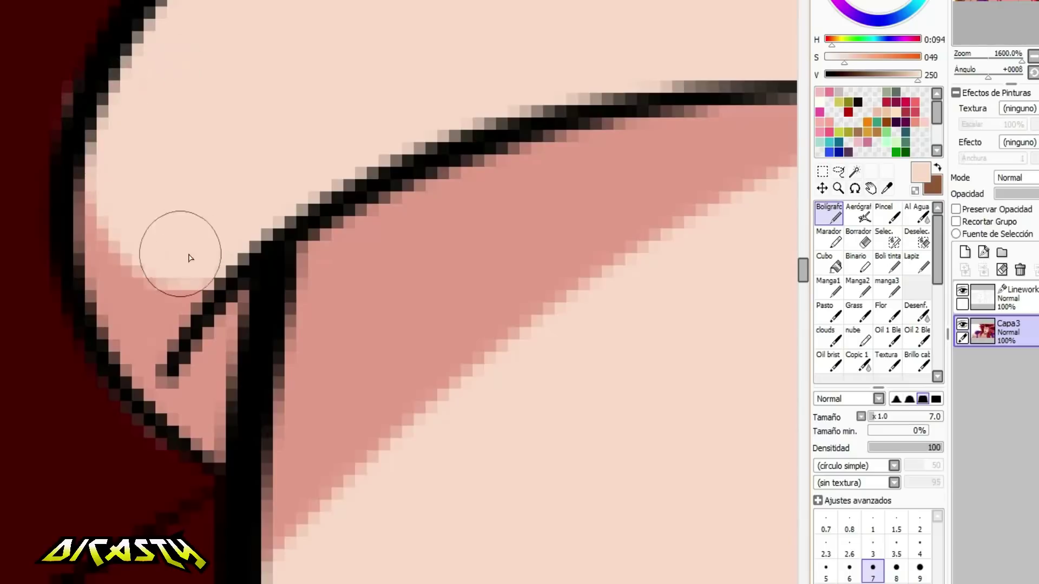
# Cover the white gap beside the far cheek bulge with sampled skin shade and clean the stray shading along the bulge's line with sampled skin.
pyautogui.keyDown('alt'); pyautogui.click(53, 6); pyautogui.keyUp('alt')
pyautogui.moveTo(32, 71); pyautogui.dragTo(22, 238)
pyautogui.scroll(-4, 117, 454)
pyautogui.scroll(3, 226, 260)
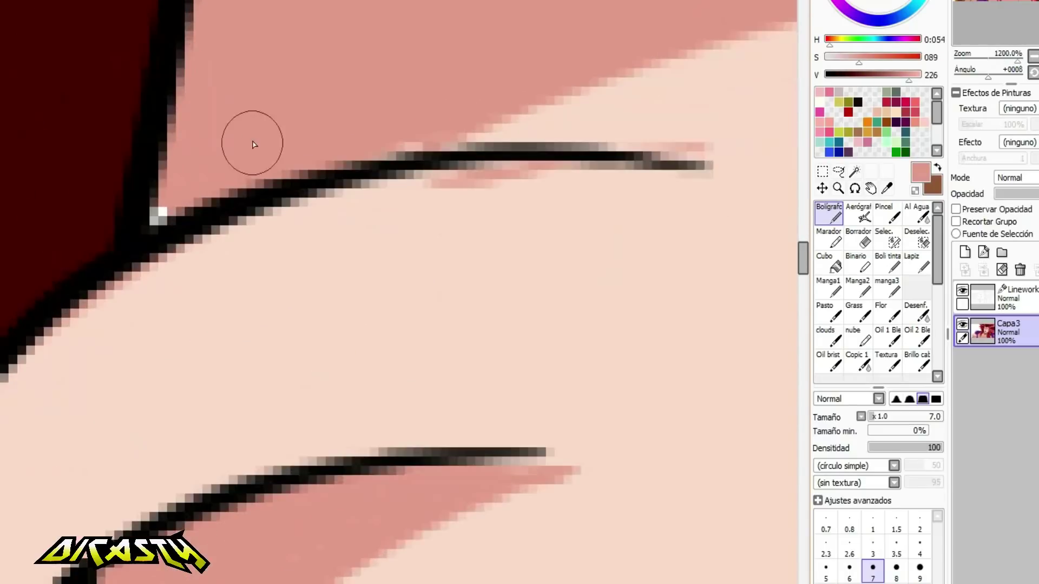
pyautogui.keyDown('alt'); pyautogui.click(217, 309); pyautogui.keyUp('alt')
pyautogui.keyDown('alt'); pyautogui.click(316, 97); pyautogui.keyUp('alt')
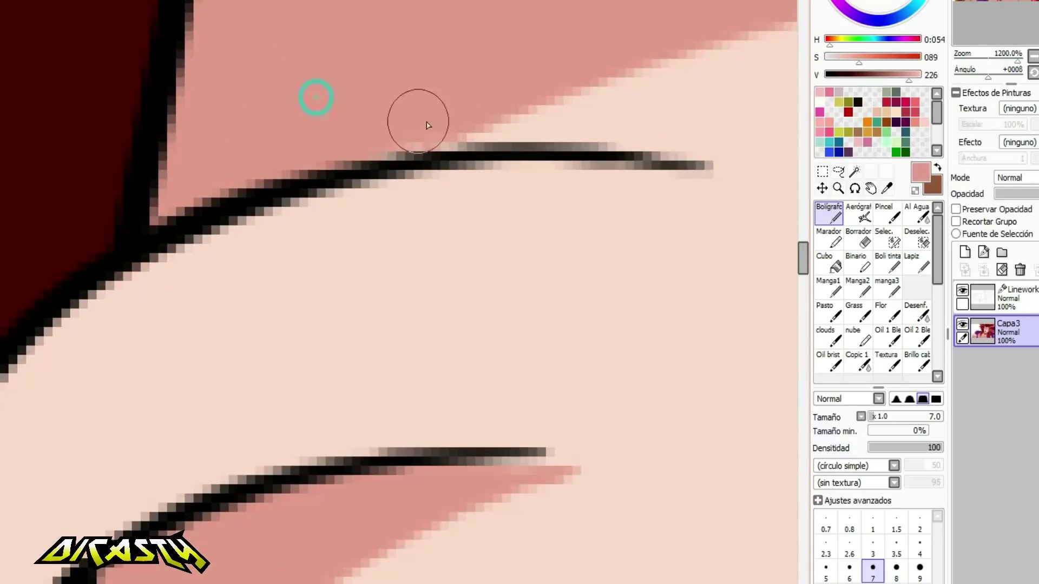
pyautogui.scroll(-5, 233, 260)
pyautogui.scroll(-3, 472, 214)
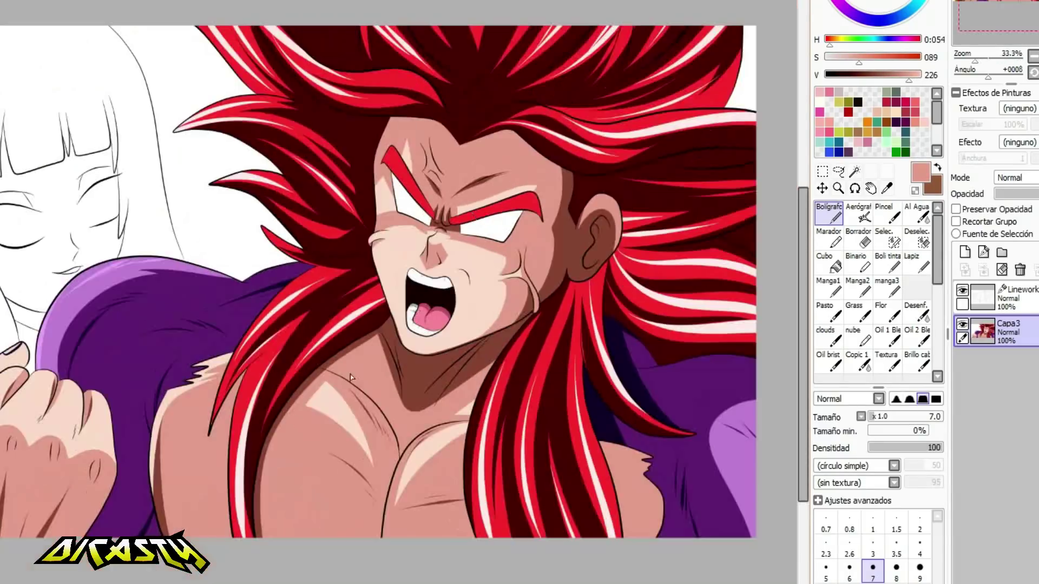
# Sample the hair's bright red and fill the narrow tip of the hair lock hanging over the skin.
pyautogui.scroll(5, 276, 346)
pyautogui.scroll(3, 205, 550)
pyautogui.keyDown('alt'); pyautogui.click(130, 217); pyautogui.keyUp('alt')
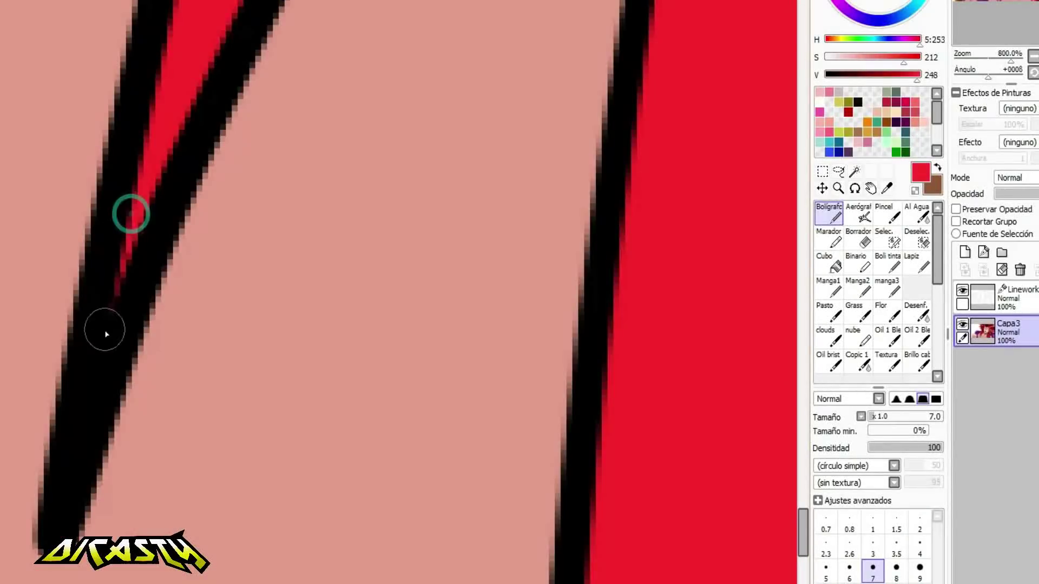
pyautogui.scroll(-8, 105, 329)
pyautogui.scroll(-2, 322, 293)
# Fill the white gap at the top of the skin sliver between the red hair locks with sampled skin shade, using the 4 px pen.
pyautogui.scroll(9, 346, 265)
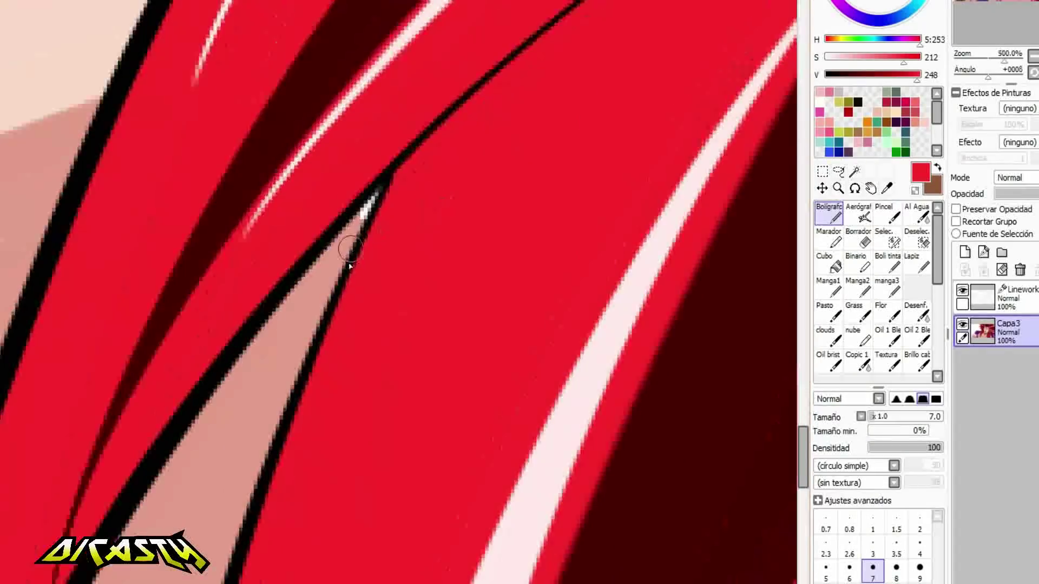
pyautogui.keyDown('alt'); pyautogui.click(347, 265); pyautogui.keyUp('alt')
pyautogui.click(919, 549)
pyautogui.moveTo(382, 162); pyautogui.dragTo(420, 92)
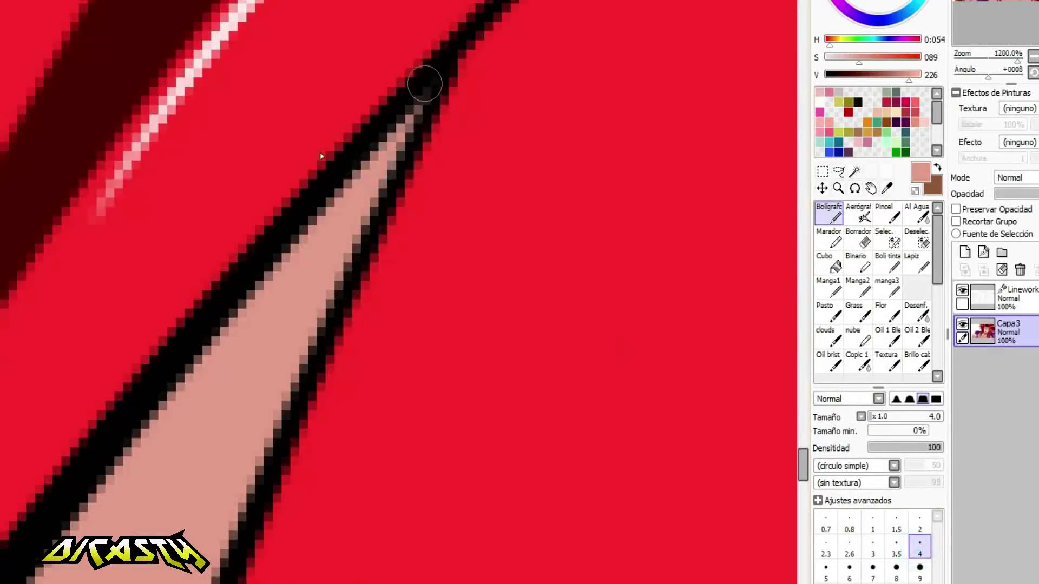
pyautogui.scroll(-9, 158, 350)
pyautogui.scroll(-5, 318, 354)
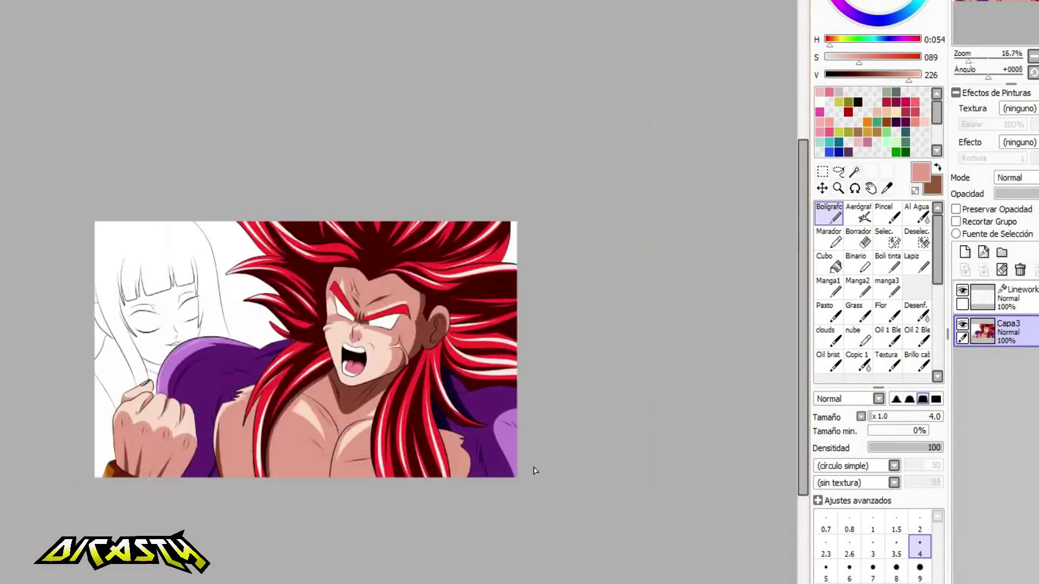
# Touch up small gaps around the ear and nearby hair with sampled dark skin shadow and dark maroon, using the 4 px pen.
pyautogui.scroll(6, 331, 431)
pyautogui.scroll(-2, 414, 407)
pyautogui.scroll(6, 320, 13)
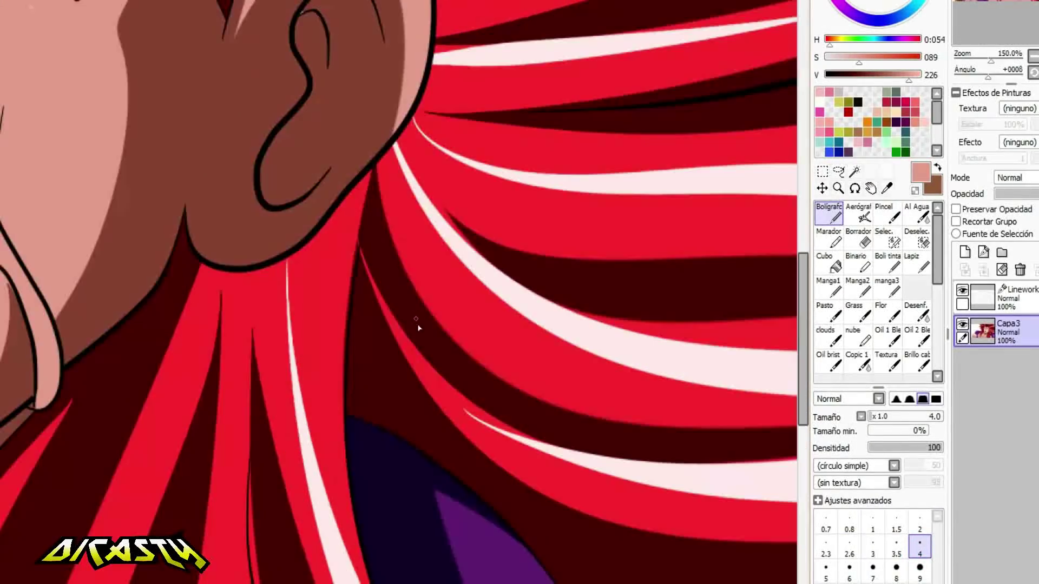
pyautogui.rightClick(345, 282)
pyautogui.moveTo(323, 316); pyautogui.dragTo(341, 302)
pyautogui.scroll(-4, 323, 328)
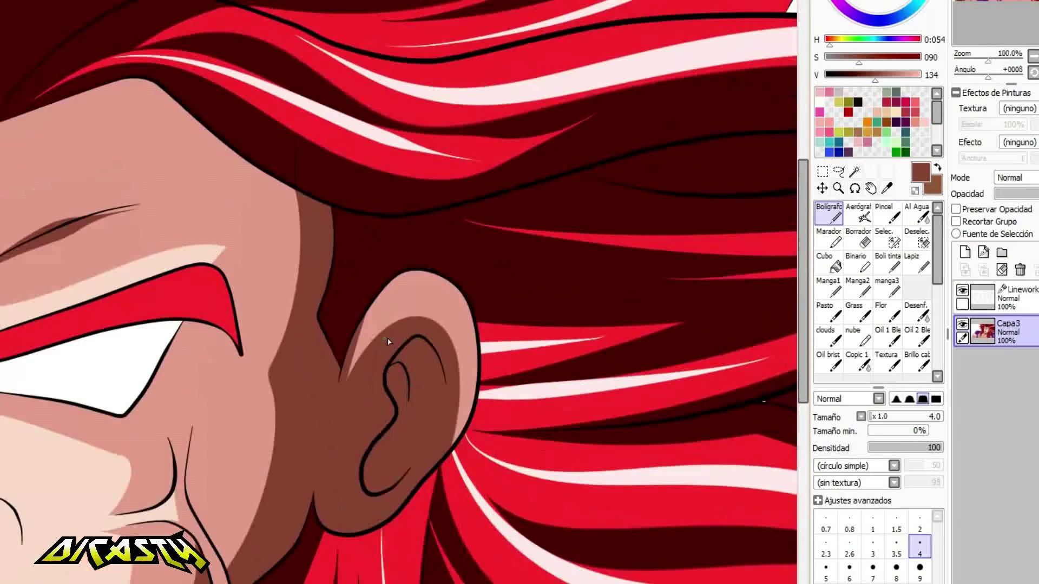
pyautogui.scroll(-2, 388, 343)
pyautogui.scroll(6, 436, 149)
pyautogui.rightClick(353, 135)
pyautogui.scroll(-8, 491, 186)
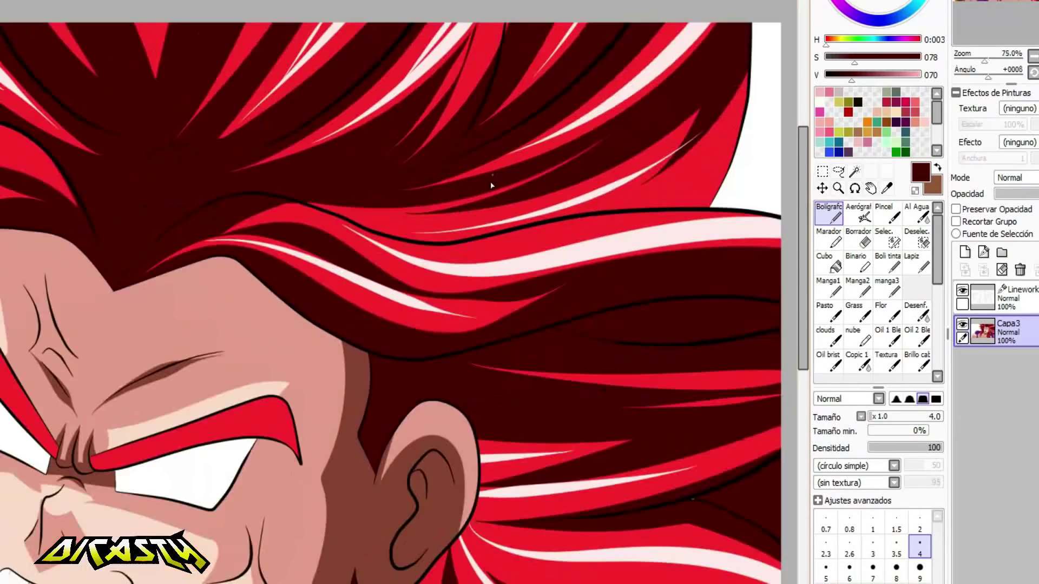
# Select the interior of both eyes on the Linework layer with the Magic Wand.
pyautogui.scroll(5, 171, 183)
pyautogui.scroll(-1, 371, 306)
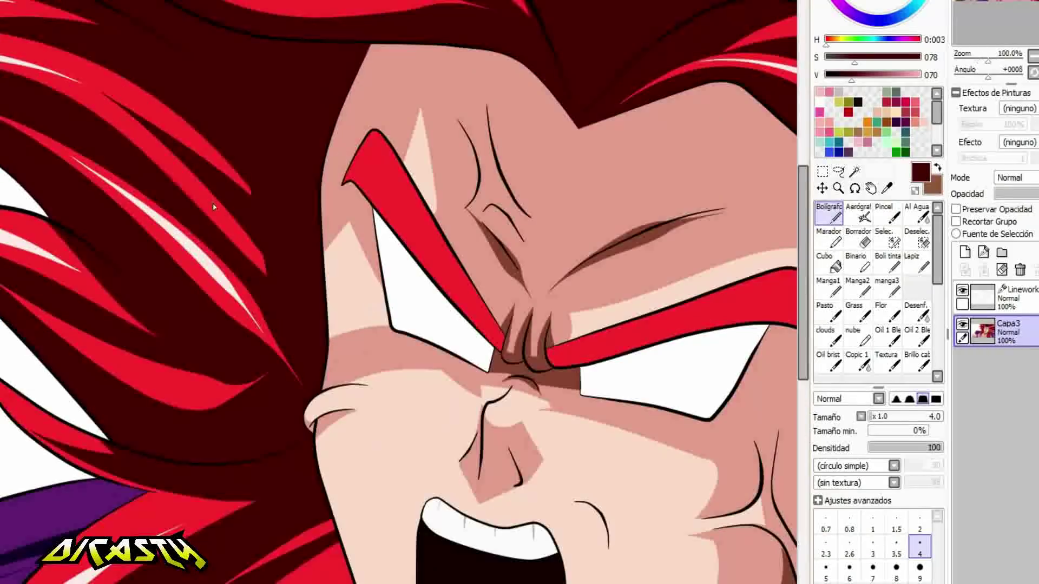
pyautogui.scroll(-3, 214, 208)
pyautogui.click(1005, 293)
pyautogui.click(855, 172)
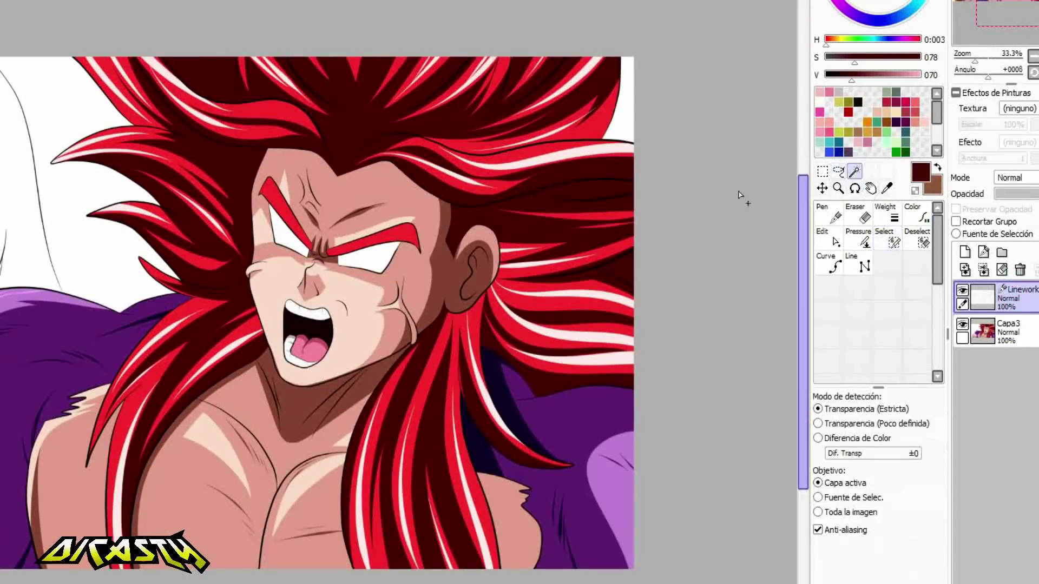
pyautogui.scroll(6, 373, 265)
pyautogui.click(76, 174)
pyautogui.click(768, 399)
pyautogui.scroll(-4, 767, 399)
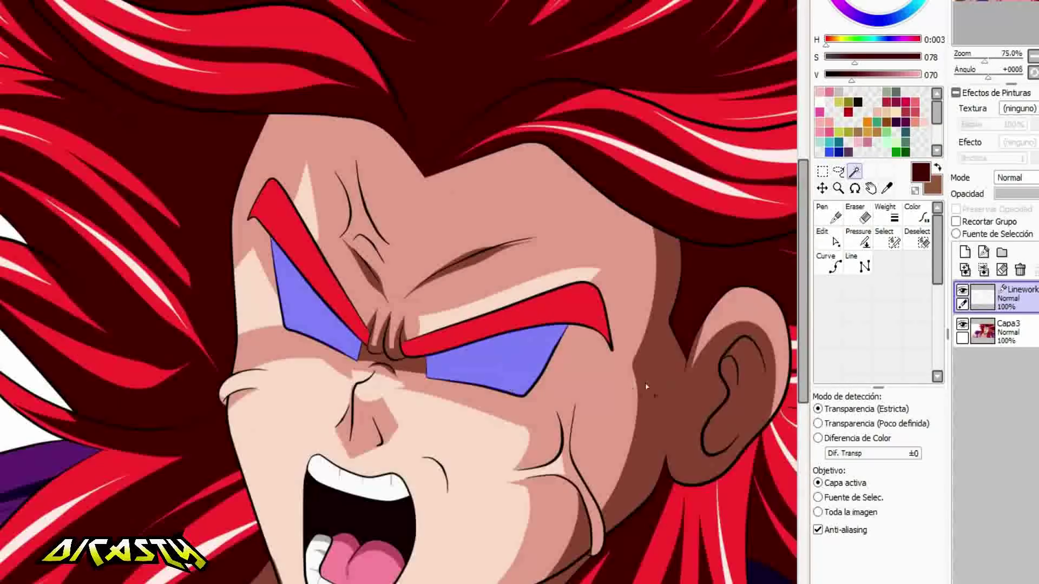
# Fill the selected eyes on layer Capa3 with the off-white sampled from the picture, using the bucket.
pyautogui.click(1007, 330)
pyautogui.click(828, 263)
pyautogui.keyDown('alt'); pyautogui.click(384, 486); pyautogui.keyUp('alt')
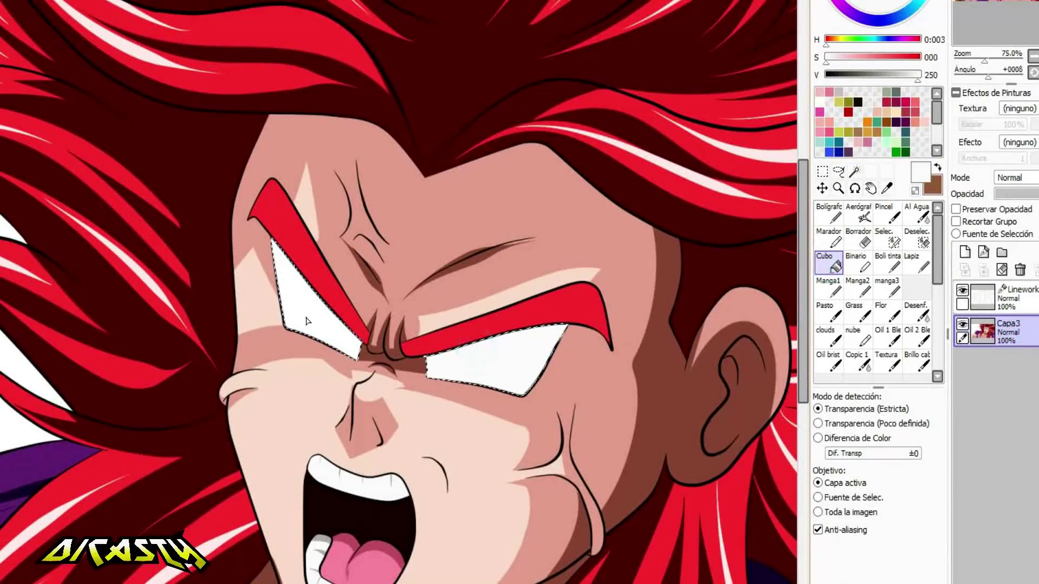
# Stamp a 68 px iris in each eye on Capa3, purple sampled from the reference hair for the far eye and green for the near one.
pyautogui.keyDown('alt'); pyautogui.click(335, 294); pyautogui.keyUp('alt')
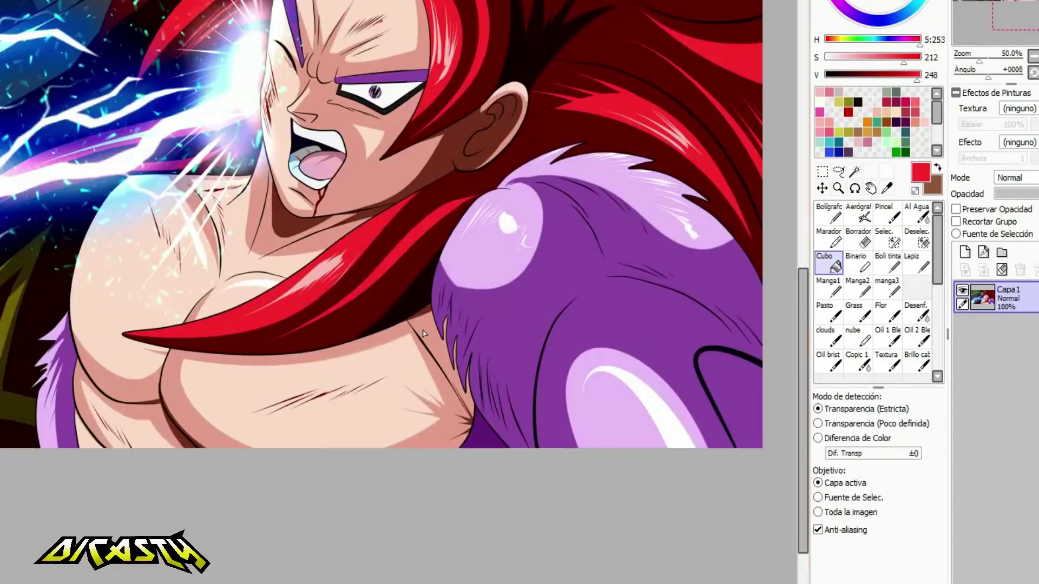
pyautogui.scroll(2, 366, 188)
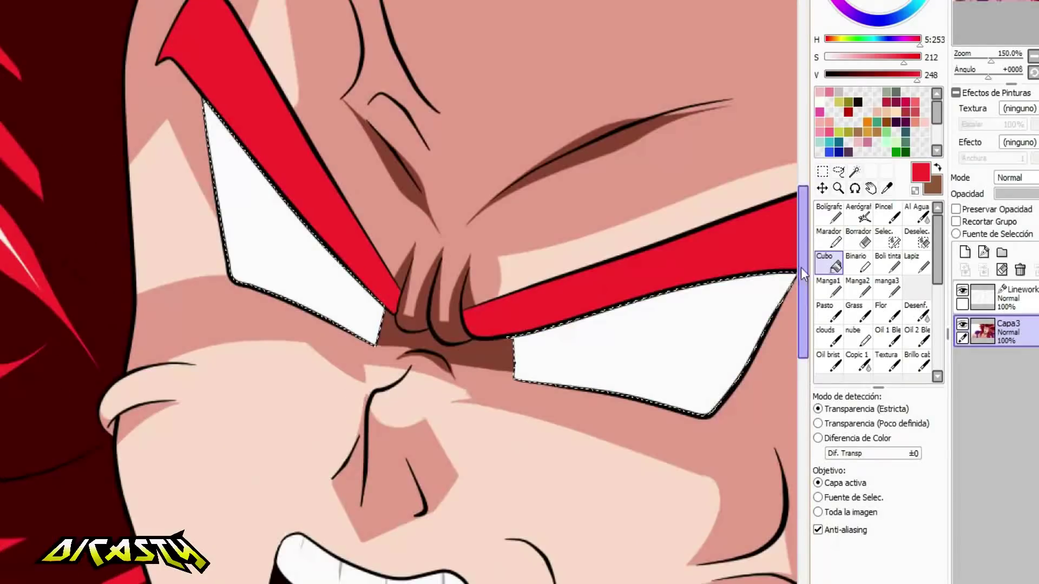
pyautogui.click(828, 214)
pyautogui.click(903, 151)
pyautogui.click(914, 416)
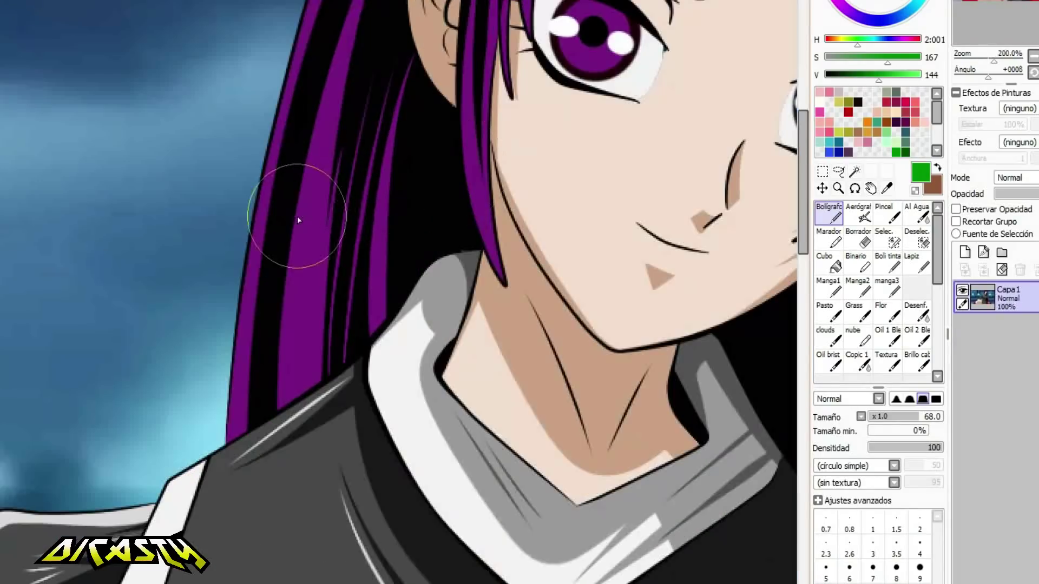
pyautogui.keyDown('alt'); pyautogui.click(297, 220); pyautogui.keyUp('alt')
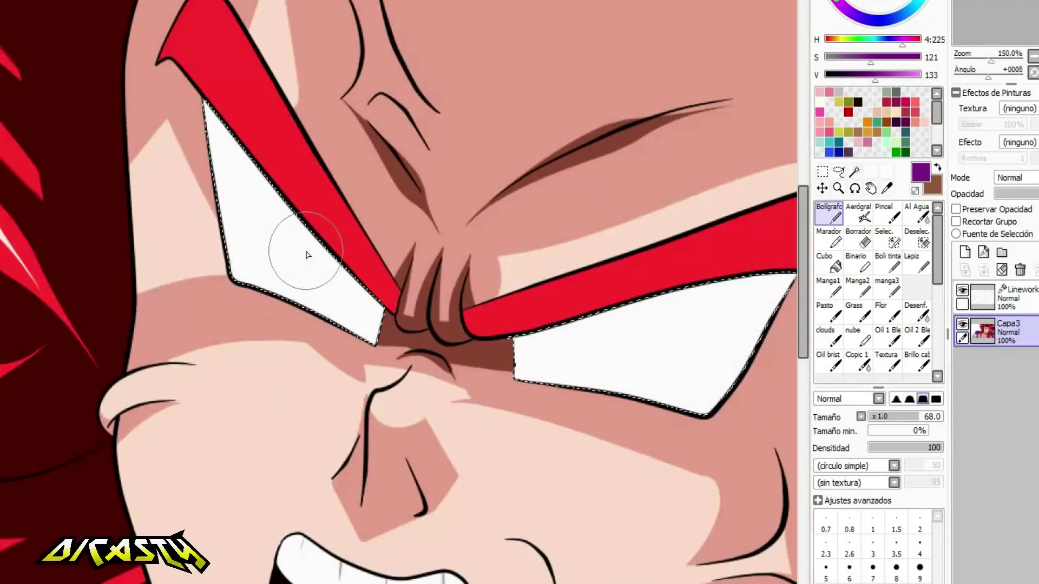
pyautogui.click(305, 252)
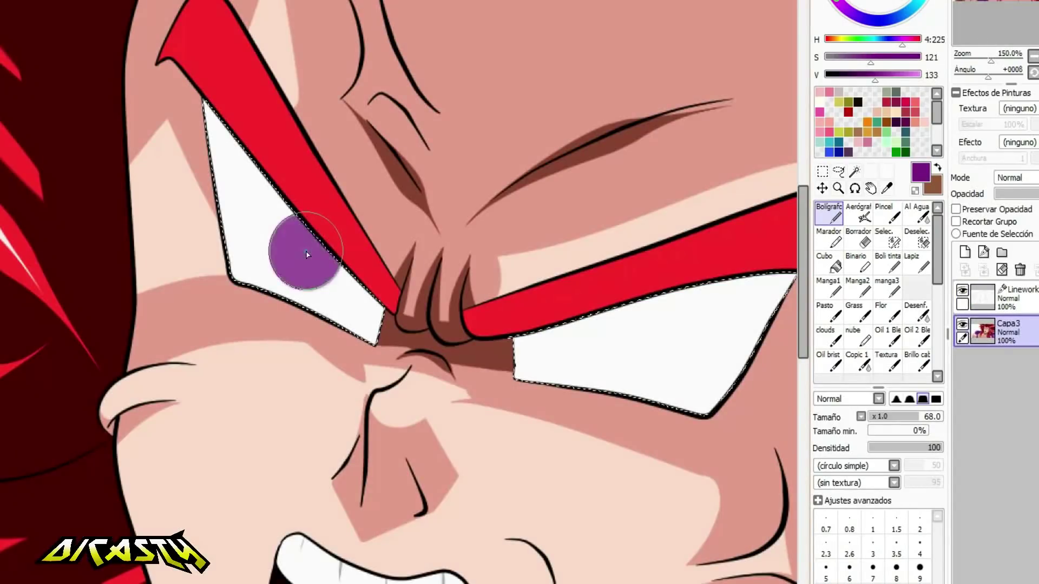
pyautogui.click(638, 322)
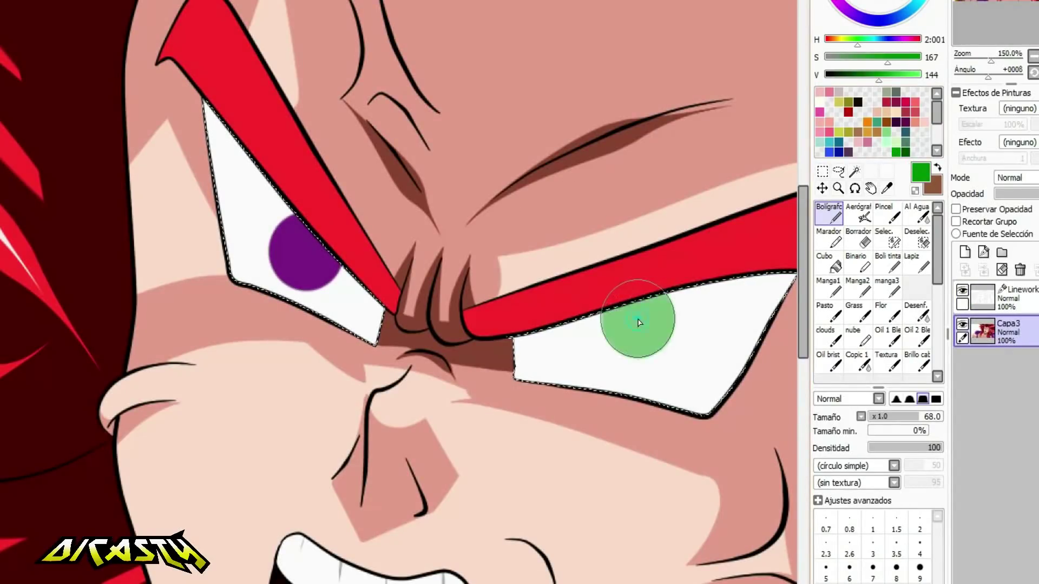
# Add a black pupil to the purple and green irises with a smaller pen and clear the eye selection.
pyautogui.scroll(-3, 537, 277)
pyautogui.scroll(5, 537, 276)
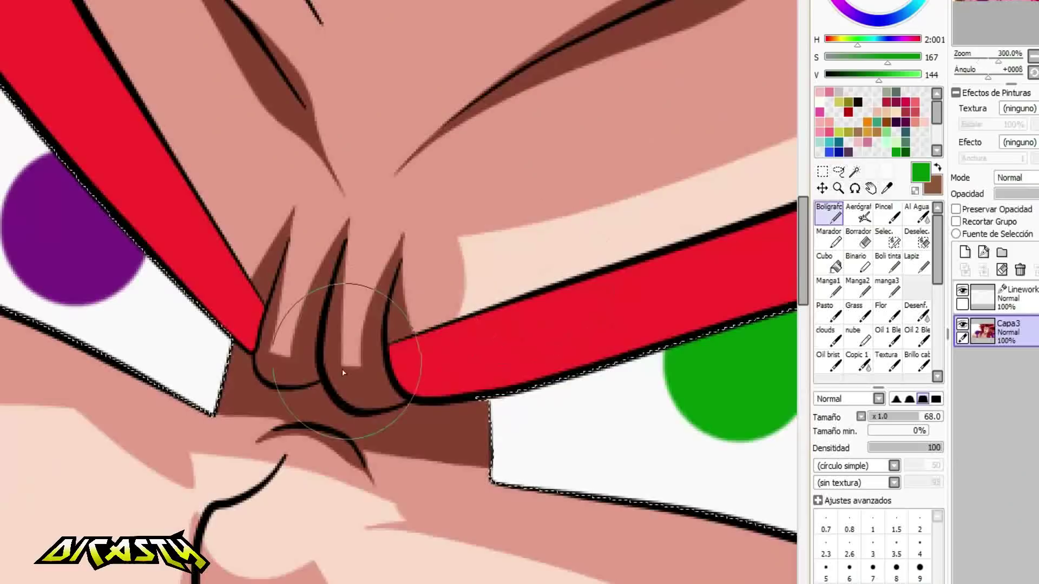
pyautogui.rightClick(424, 401)
pyautogui.click(879, 417)
pyautogui.click(70, 215)
pyautogui.scroll(-2, 408, 318)
pyautogui.scroll(3, 647, 350)
pyautogui.moveTo(647, 350); pyautogui.dragTo(662, 342)
pyautogui.scroll(-4, 662, 342)
pyautogui.click(917, 238)
pyautogui.click(510, 271)
pyautogui.scroll(-4, 511, 271)
# Outline the purple iris on the Linework layer with a black 5 px curve that meets the upper eyelid line at both ends.
pyautogui.click(981, 303)
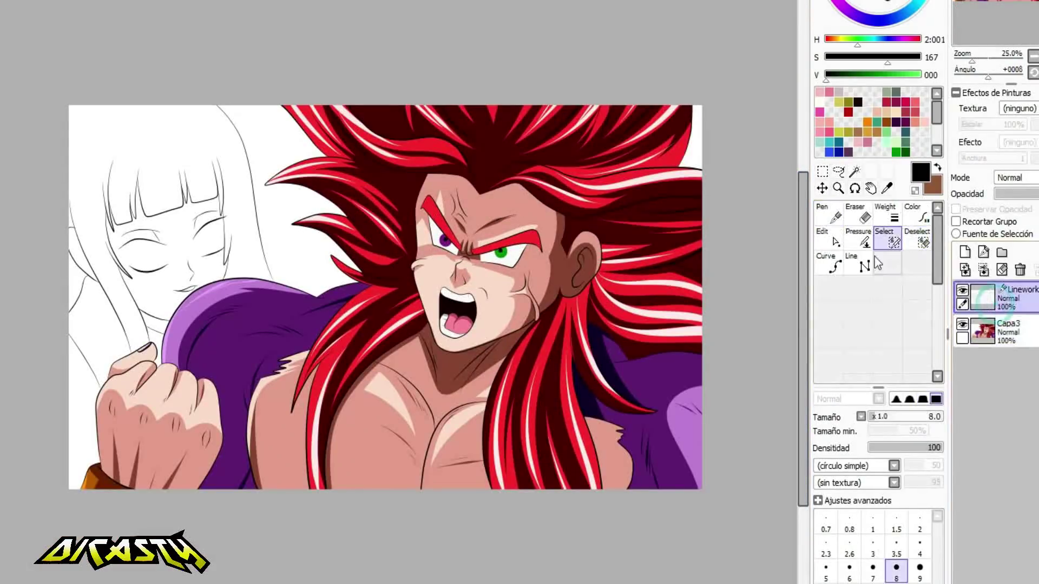
pyautogui.click(828, 265)
pyautogui.click(819, 60)
pyautogui.scroll(8, 452, 246)
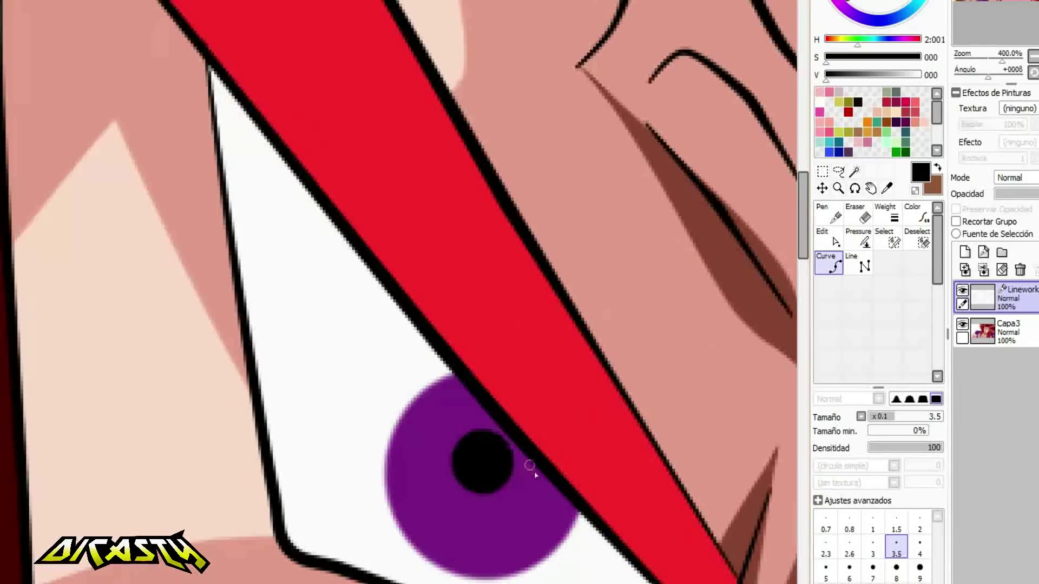
pyautogui.scroll(-2, 567, 499)
pyautogui.scroll(4, 568, 498)
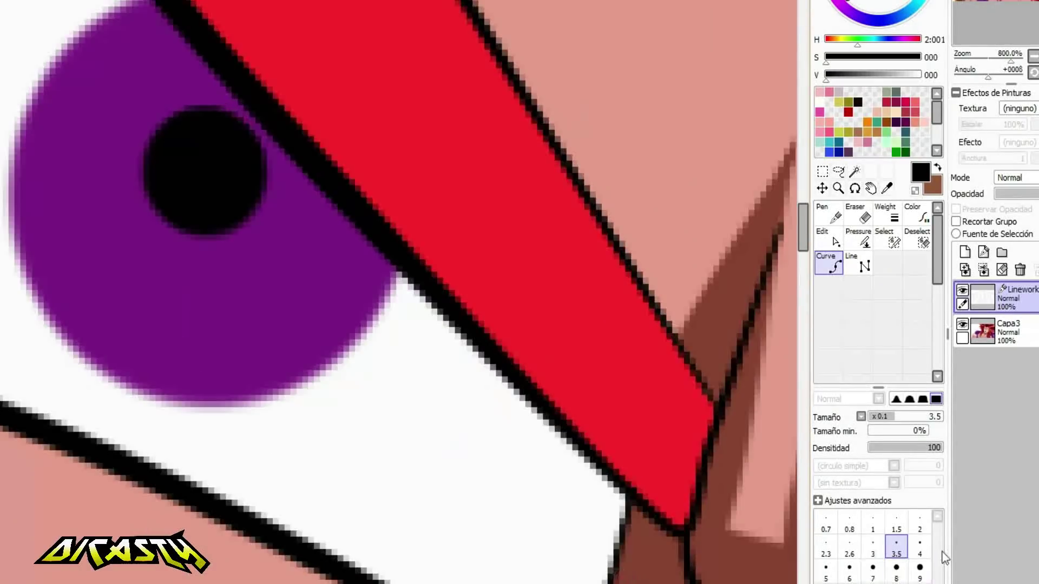
pyautogui.click(827, 572)
pyautogui.click(147, 0)
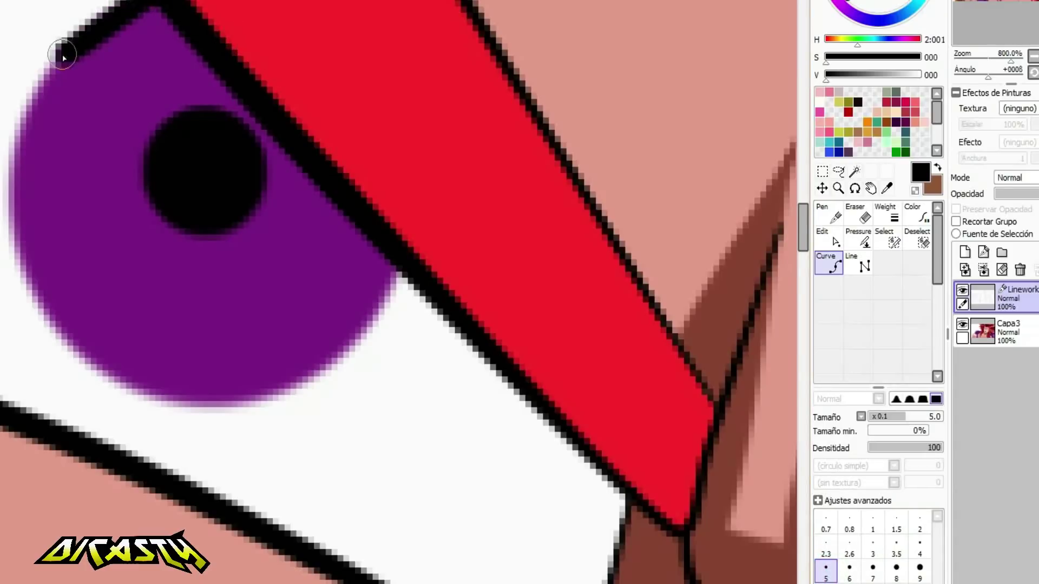
pyautogui.click(65, 53)
pyautogui.click(19, 132)
pyautogui.click(60, 343)
pyautogui.click(163, 397)
pyautogui.click(295, 384)
pyautogui.click(365, 326)
pyautogui.doubleClick(395, 255)
# Outline the green iris with the same black 5 px curve, from one side of the upper eyelid line around to the other.
pyautogui.scroll(-5, 181, 298)
pyautogui.scroll(4, 599, 374)
pyautogui.scroll(2, 125, 227)
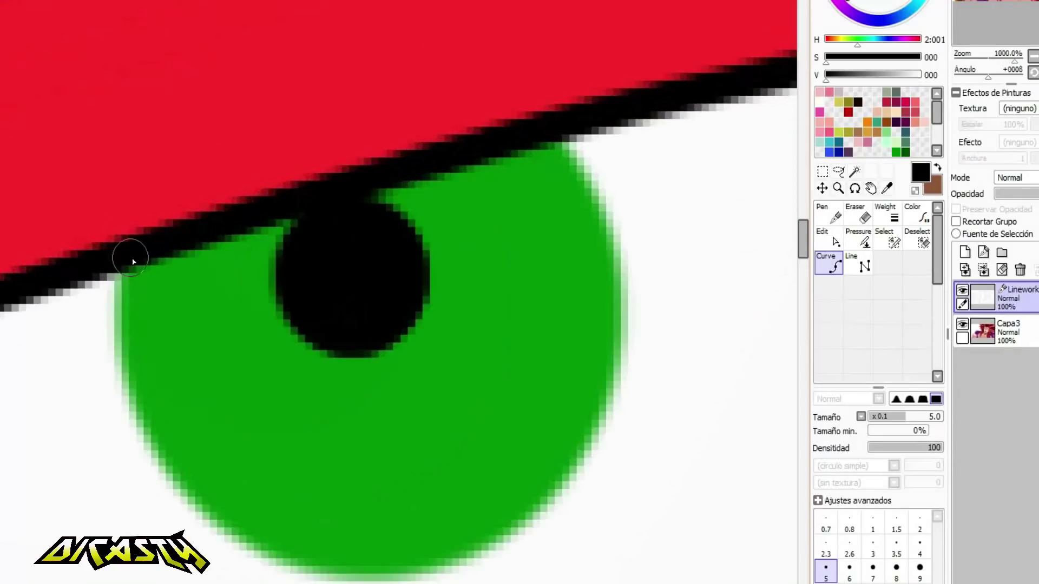
pyautogui.click(132, 258)
pyautogui.click(130, 352)
pyautogui.click(162, 452)
pyautogui.click(236, 533)
pyautogui.click(358, 570)
pyautogui.click(480, 550)
pyautogui.click(563, 483)
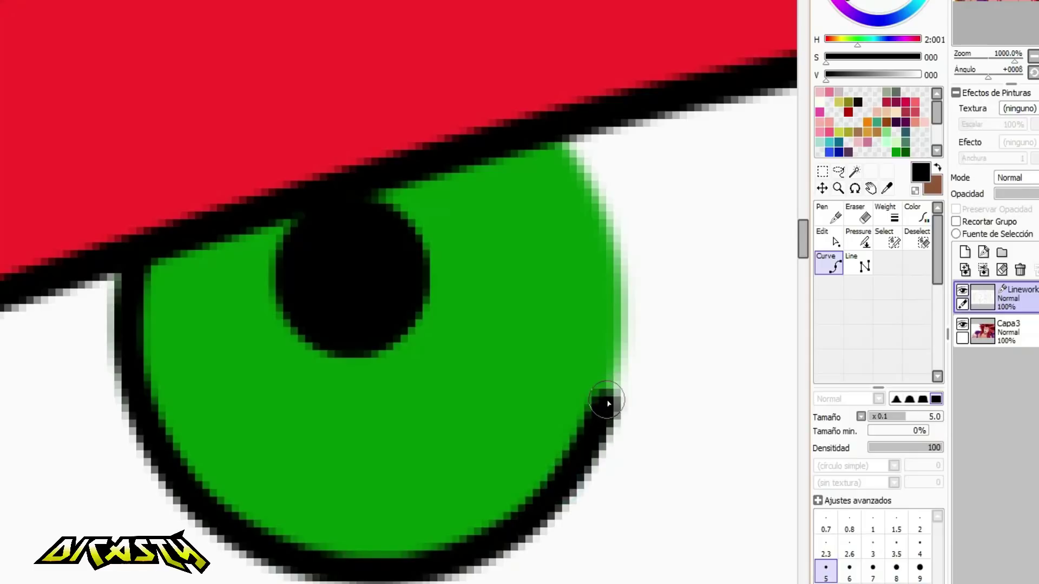
pyautogui.click(621, 295)
pyautogui.click(592, 189)
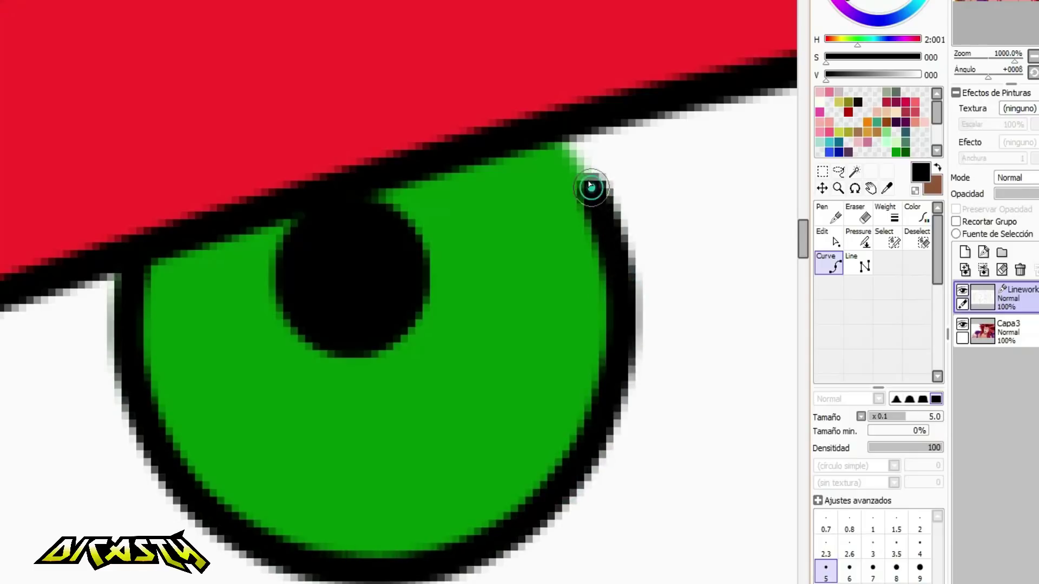
pyautogui.doubleClick(550, 131)
pyautogui.scroll(-9, 545, 304)
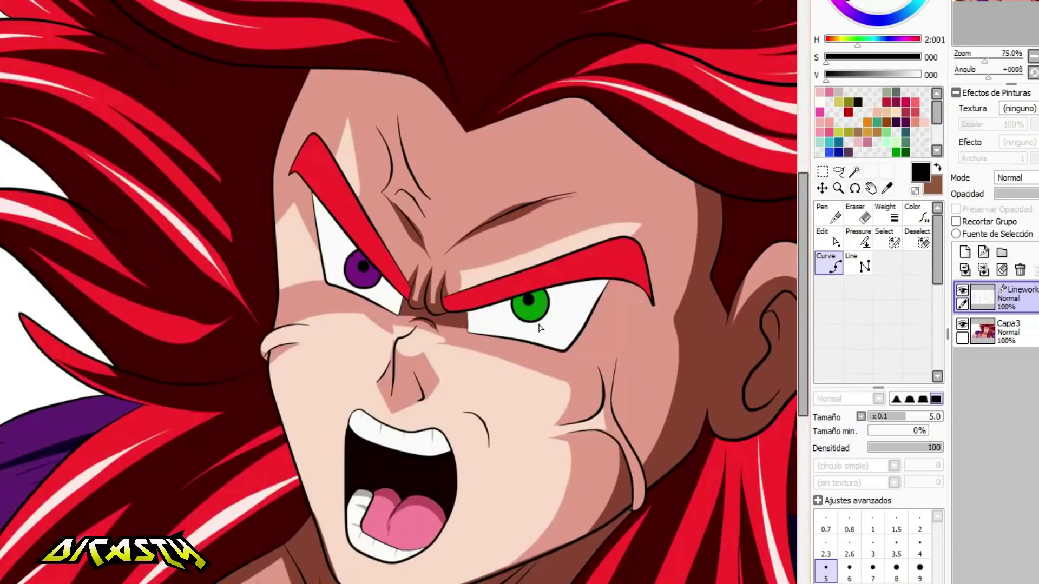
# Thicken the near eye's upper eyelid line toward its outer corner by raising its point pressure.
pyautogui.click(858, 238)
pyautogui.scroll(4, 637, 311)
pyautogui.moveTo(531, 196); pyautogui.dragTo(557, 191)
pyautogui.moveTo(605, 214); pyautogui.dragTo(751, 274)
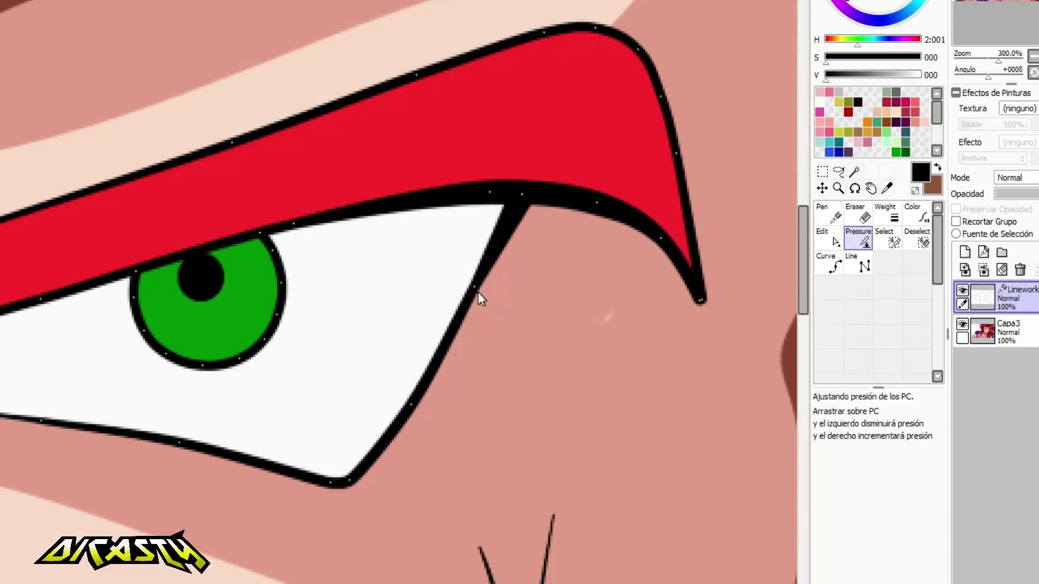
# Increase the point pressure along the near eye's slanted outer edge to make that line bolder down to its lower corner.
pyautogui.moveTo(477, 289); pyautogui.dragTo(520, 270)
pyautogui.moveTo(411, 405); pyautogui.dragTo(499, 398)
pyautogui.scroll(-1, 499, 397)
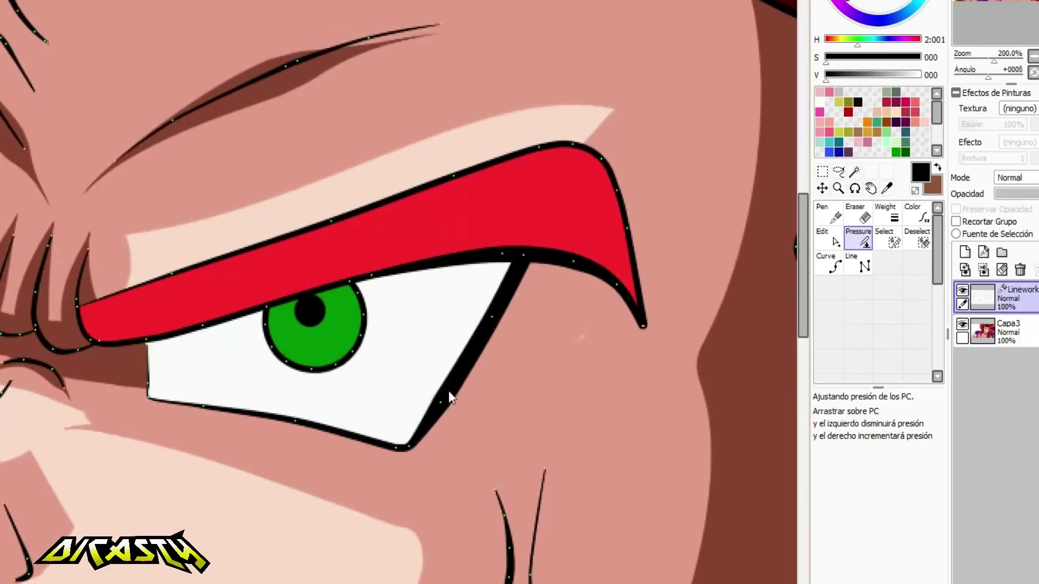
pyautogui.moveTo(492, 315); pyautogui.dragTo(569, 324)
pyautogui.scroll(2, 397, 457)
pyautogui.moveTo(421, 433); pyautogui.dragTo(557, 425)
pyautogui.scroll(-4, 601, 365)
# Thicken the far eye's upper eyelid, outer edge and lower corner lines by raising the pressure of their points.
pyautogui.scroll(4, 243, 200)
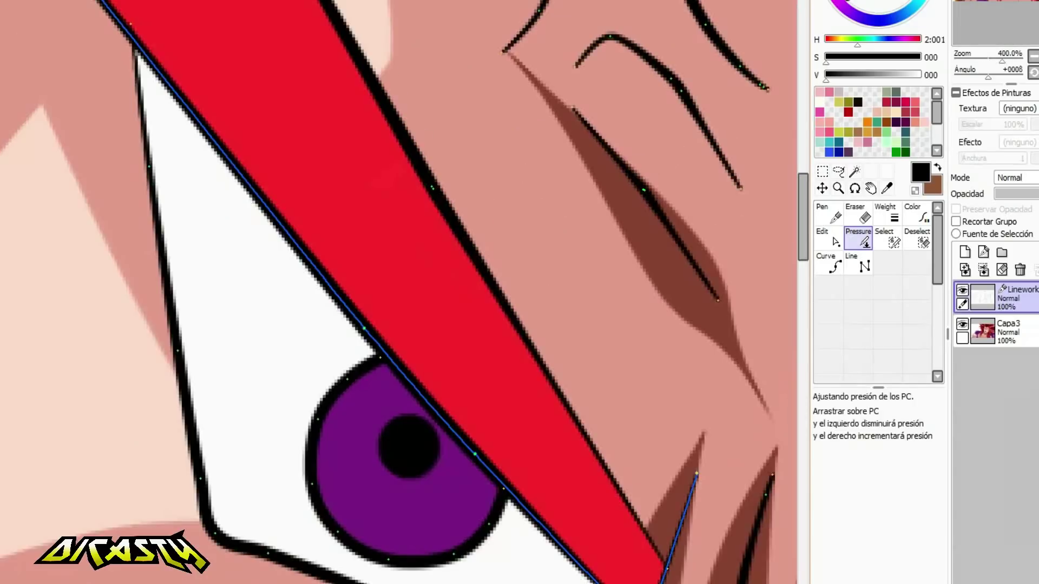
pyautogui.moveTo(114, 16)
pyautogui.mouseDown()
pyautogui.moveTo(206, 19)
pyautogui.moveTo(141, 18)
pyautogui.moveTo(258, 59)
pyautogui.mouseUp()
pyautogui.moveTo(150, 168); pyautogui.dragTo(304, 197)
pyautogui.moveTo(177, 352); pyautogui.dragTo(385, 369)
pyautogui.moveTo(201, 482); pyautogui.dragTo(298, 511)
pyautogui.moveTo(216, 536); pyautogui.dragTo(288, 553)
pyautogui.moveTo(268, 550); pyautogui.dragTo(388, 562)
pyautogui.moveTo(145, 166); pyautogui.dragTo(262, 174)
pyautogui.scroll(-5, 157, 96)
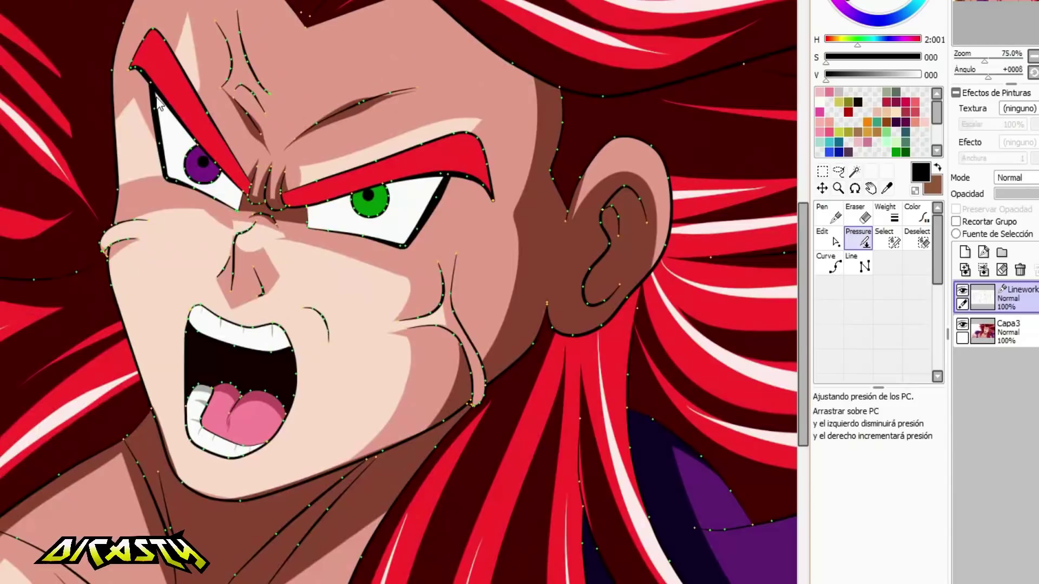
# Sample the skin shade and paint a shadow beneath the lower lip on layer Capa3 with the 21 px pen.
pyautogui.click(854, 171)
pyautogui.scroll(-2, 443, 380)
pyautogui.scroll(3, 443, 380)
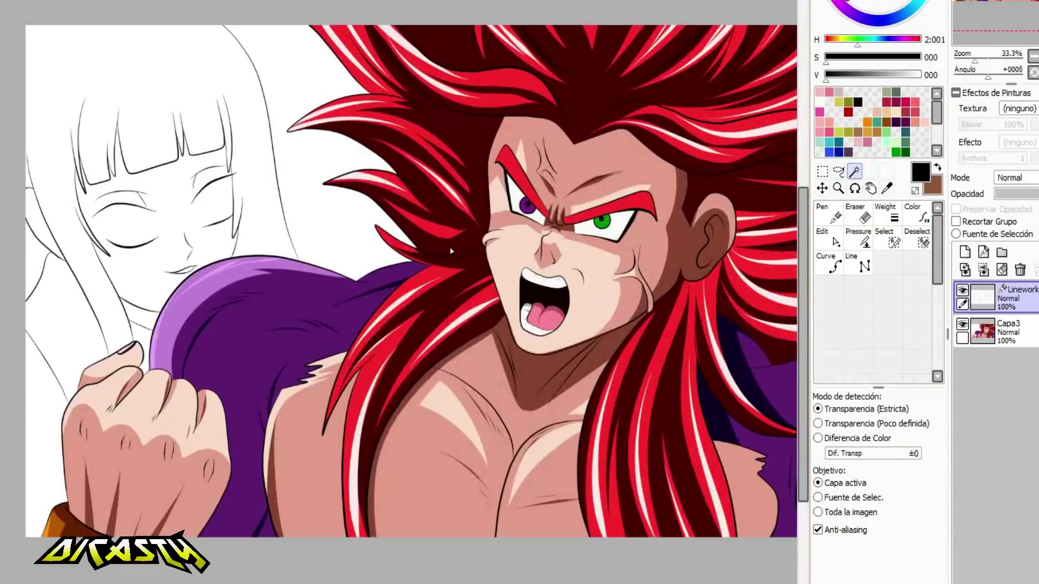
pyautogui.keyDown('alt'); pyautogui.click(452, 533); pyautogui.keyUp('alt')
pyautogui.scroll(2, 450, 319)
pyautogui.click(1008, 328)
pyautogui.click(829, 213)
pyautogui.moveTo(279, 248)
pyautogui.mouseDown()
pyautogui.moveTo(371, 290)
pyautogui.moveTo(304, 281)
pyautogui.moveTo(332, 292)
pyautogui.mouseUp()
# Trim the shadow beneath the lower lip into a pointed triangle with sampled light skin.
pyautogui.keyDown('alt'); pyautogui.click(271, 223); pyautogui.keyUp('alt')
pyautogui.moveTo(259, 225); pyautogui.dragTo(427, 278)
pyautogui.moveTo(427, 279); pyautogui.dragTo(321, 318)
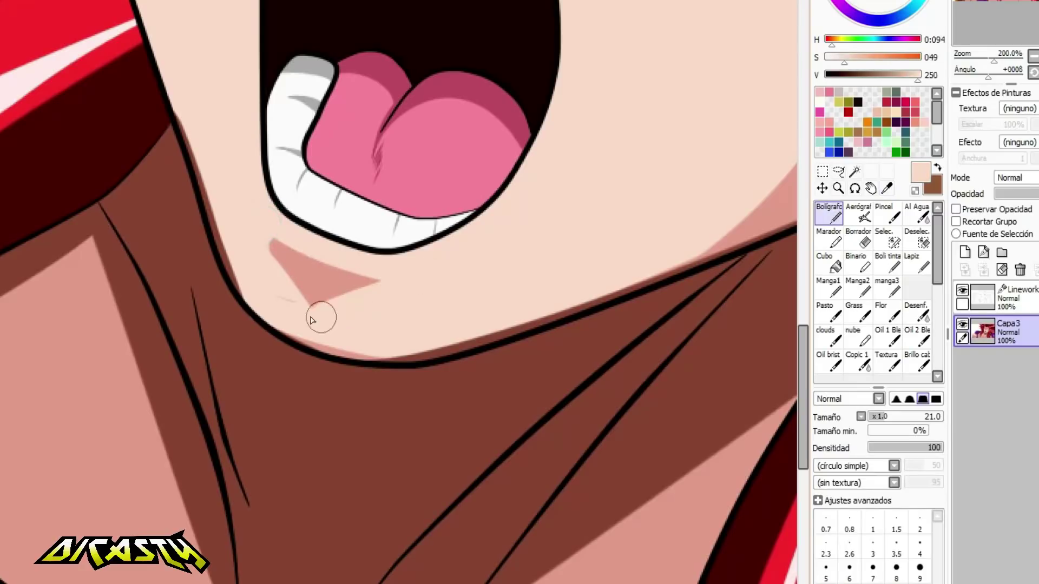
# Paint light skin over the shadow strip along the jaw's outer edge down to the chin.
pyautogui.moveTo(175, 107); pyautogui.dragTo(247, 275)
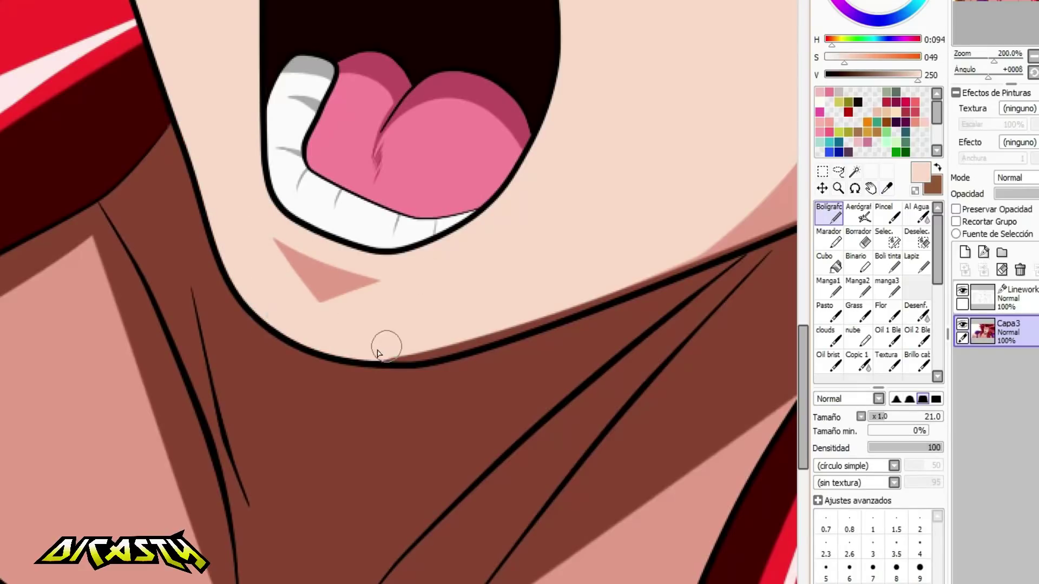
# Select the garment areas behind the fist from the Linework layer and fill them with dark grey, value 72, on layer Capa3.
pyautogui.scroll(-6, 510, 231)
pyautogui.click(1014, 295)
pyautogui.click(855, 172)
pyautogui.scroll(1, 174, 75)
pyautogui.click(145, 303)
pyautogui.scroll(2, 183, 289)
pyautogui.click(219, 279)
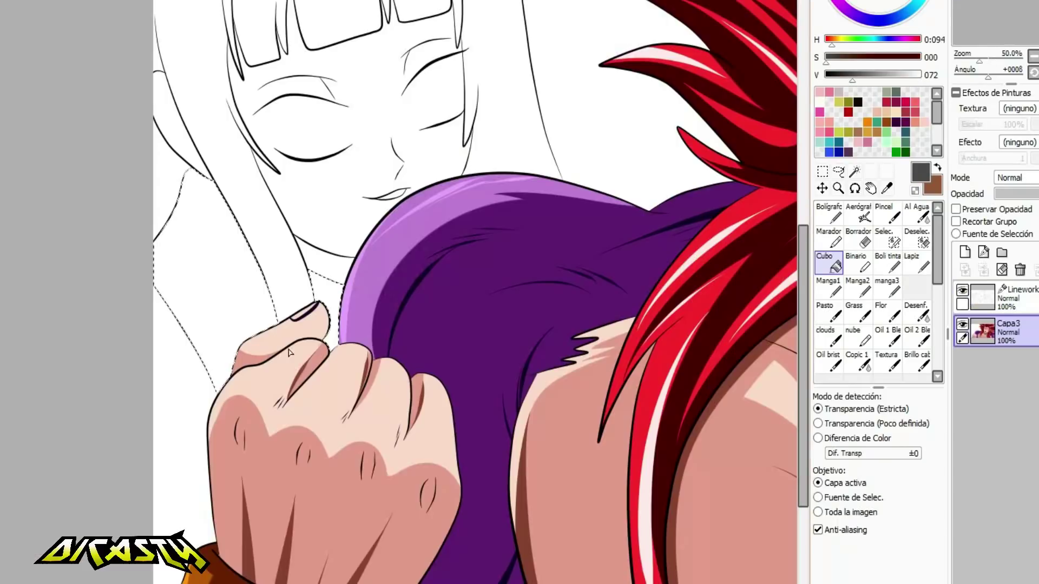
pyautogui.click(236, 291)
# Select the garment's remaining area and shade its folds on Capa3 in near-black, value 30, with the 98 px pen and bucket fill.
pyautogui.click(983, 298)
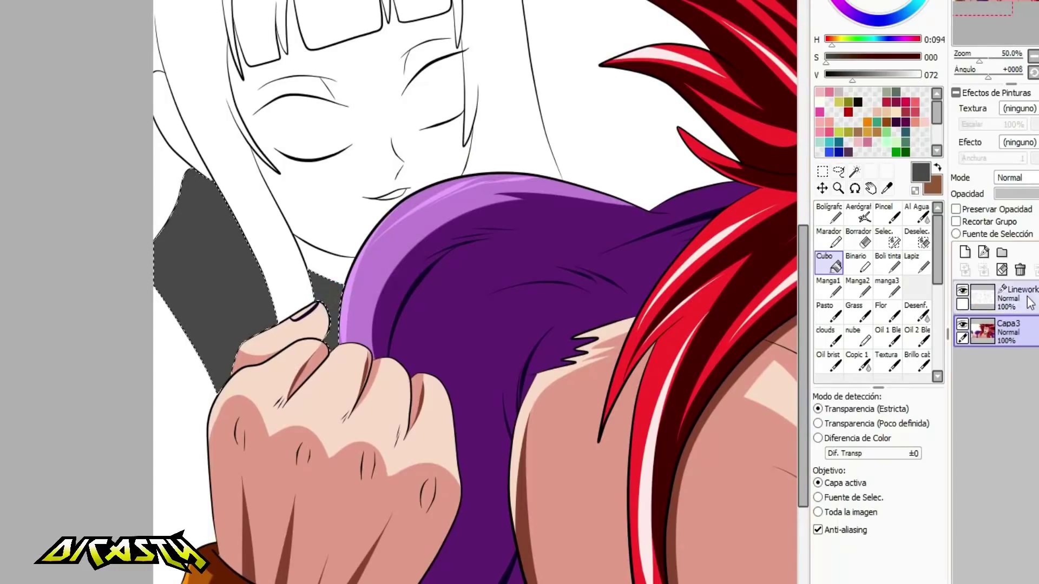
pyautogui.click(854, 171)
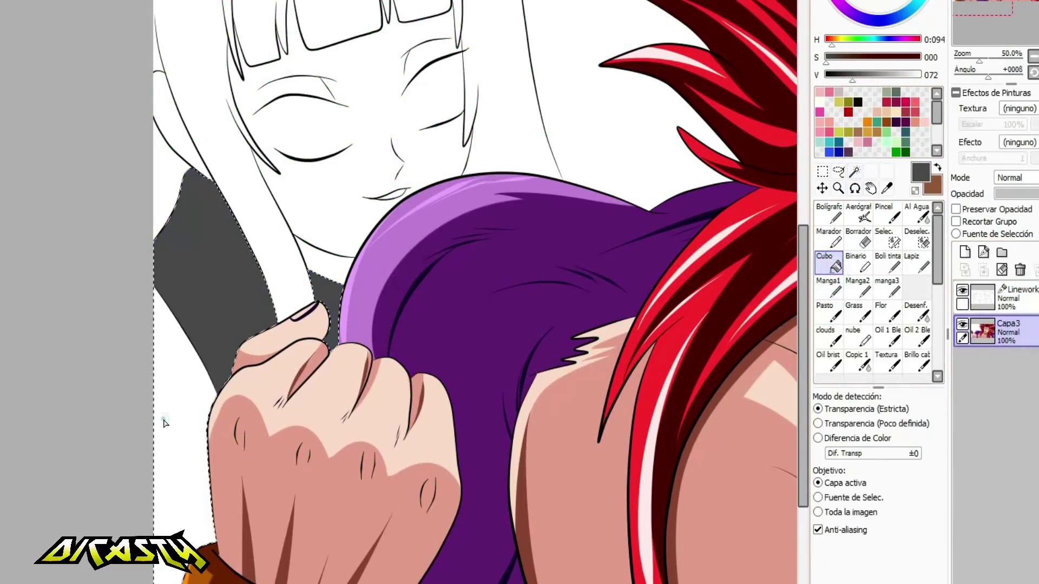
pyautogui.click(836, 74)
pyautogui.click(826, 217)
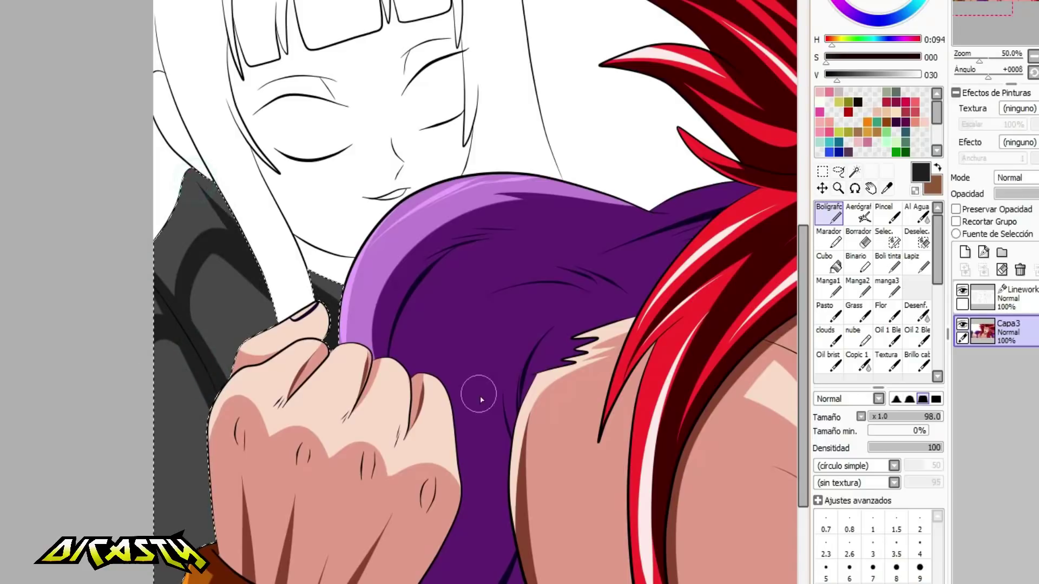
pyautogui.click(824, 261)
pyautogui.click(217, 330)
pyautogui.click(826, 214)
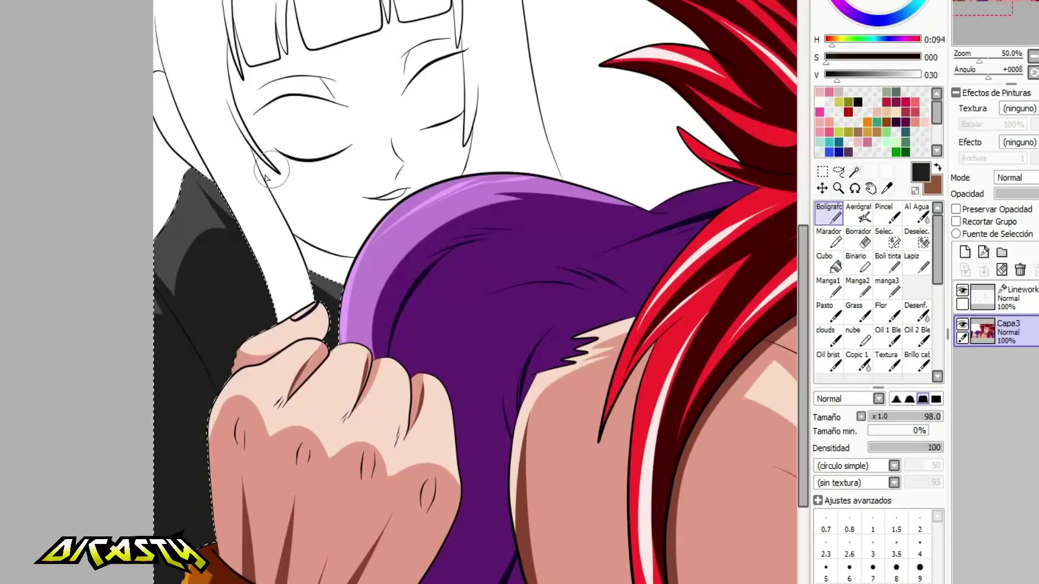
# Paint the garment's collar and lapel strips light grey, value 192, and shade their folds in mid grey, value 142.
pyautogui.keyDown('alt'); pyautogui.click(257, 181); pyautogui.keyUp('alt')
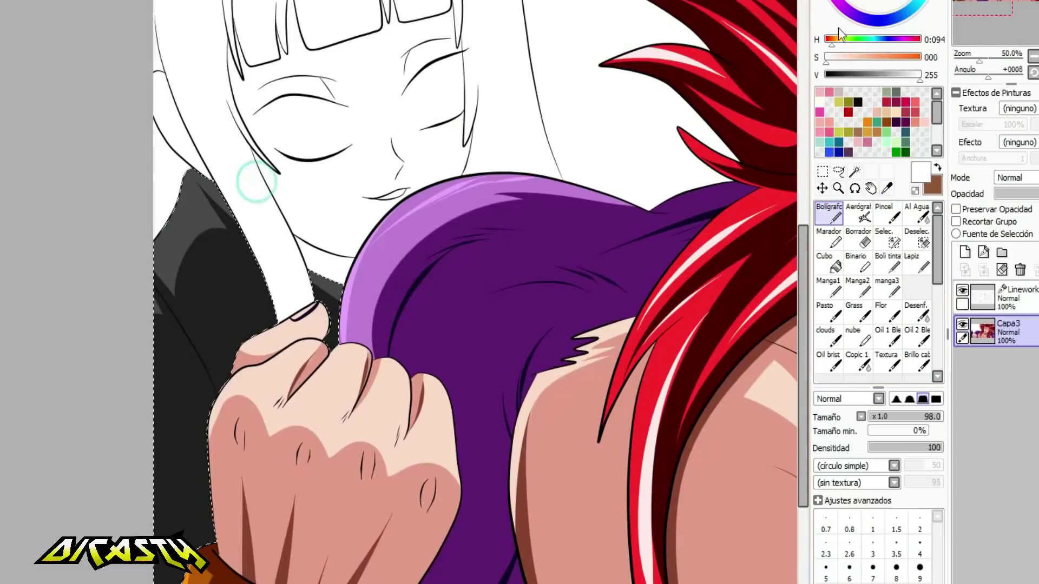
pyautogui.moveTo(142, 300)
pyautogui.mouseDown()
pyautogui.moveTo(255, 498)
pyautogui.moveTo(220, 313)
pyautogui.mouseUp()
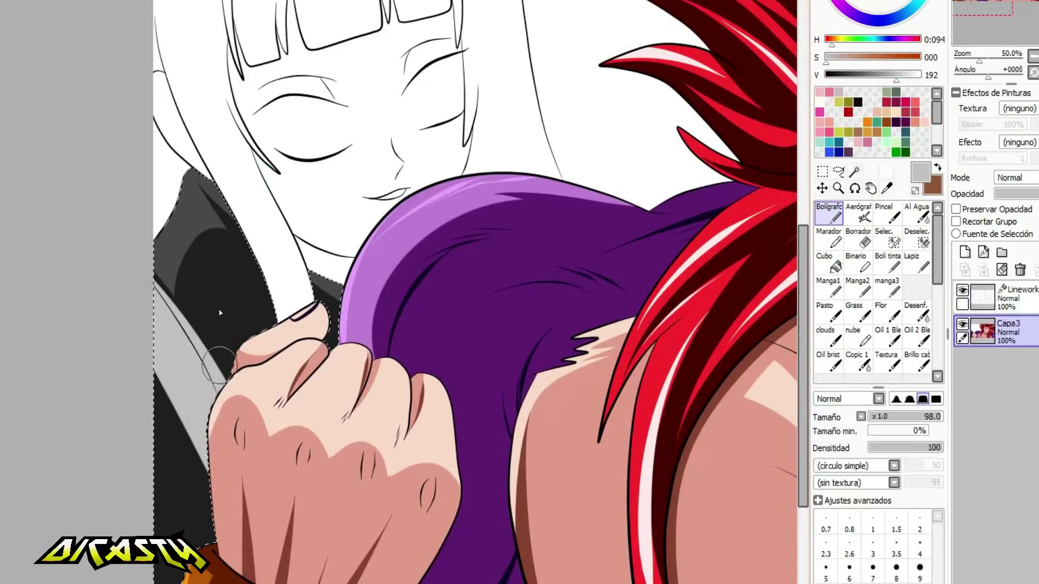
pyautogui.moveTo(200, 173); pyautogui.dragTo(179, 157)
pyautogui.click(879, 75)
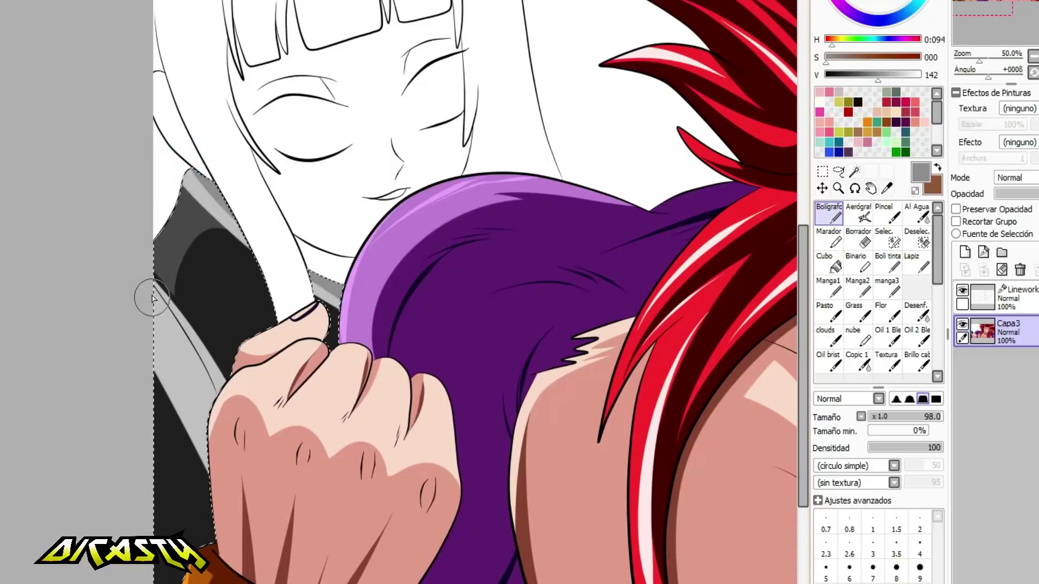
pyautogui.moveTo(152, 298); pyautogui.dragTo(231, 505)
pyautogui.moveTo(153, 357); pyautogui.dragTo(229, 501)
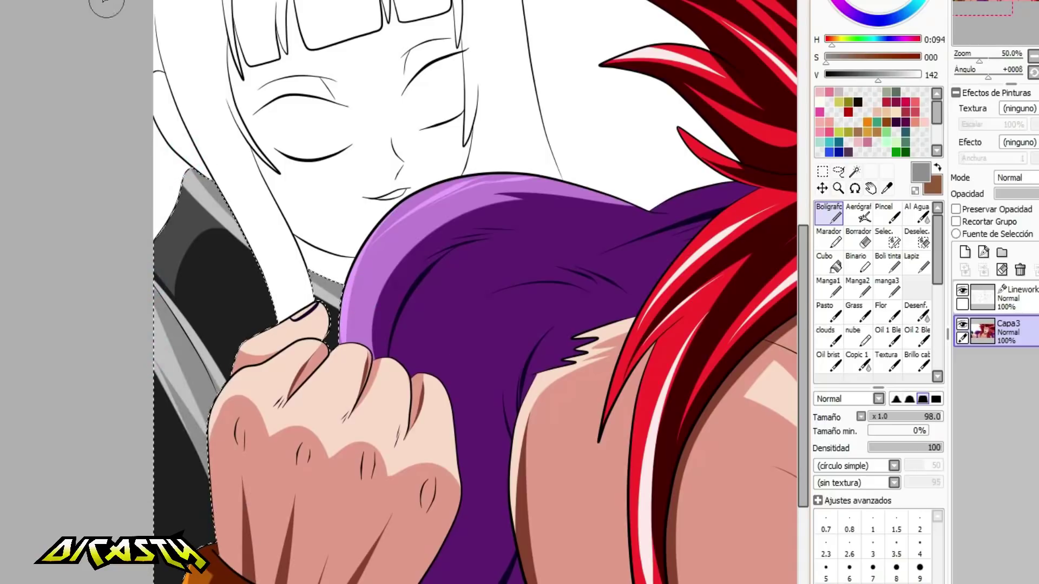
# Thicken the long-haired figure's near upper eyelid on the Linework layer by raising the pressure of its points.
pyautogui.click(1004, 297)
pyautogui.click(828, 265)
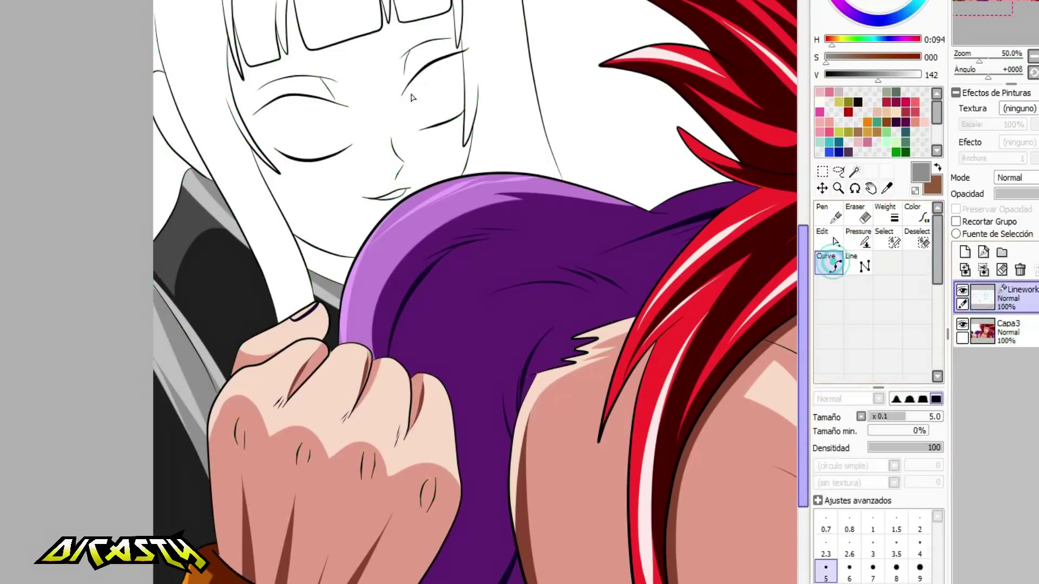
pyautogui.scroll(5, 308, 114)
pyautogui.click(860, 241)
pyautogui.scroll(-2, 235, 353)
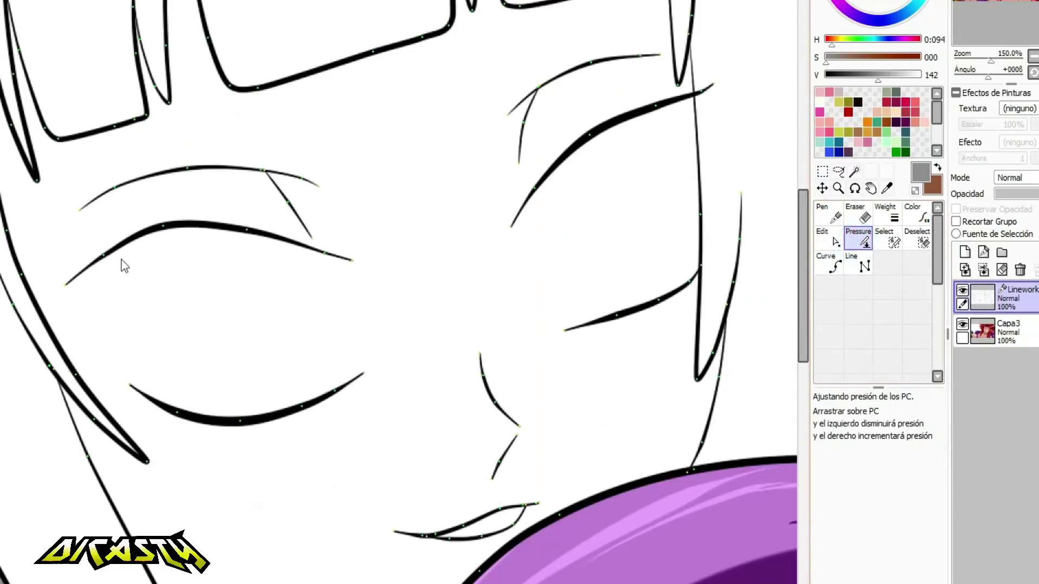
pyautogui.scroll(2, 122, 260)
pyautogui.moveTo(92, 254); pyautogui.dragTo(336, 247)
pyautogui.moveTo(211, 195); pyautogui.dragTo(443, 192)
pyautogui.moveTo(376, 203); pyautogui.dragTo(682, 190)
pyautogui.moveTo(531, 248); pyautogui.dragTo(639, 243)
# Increase the point pressure on the near eye's crease, its short slanted line and the lower eyelid.
pyautogui.moveTo(403, 82); pyautogui.dragTo(547, 90)
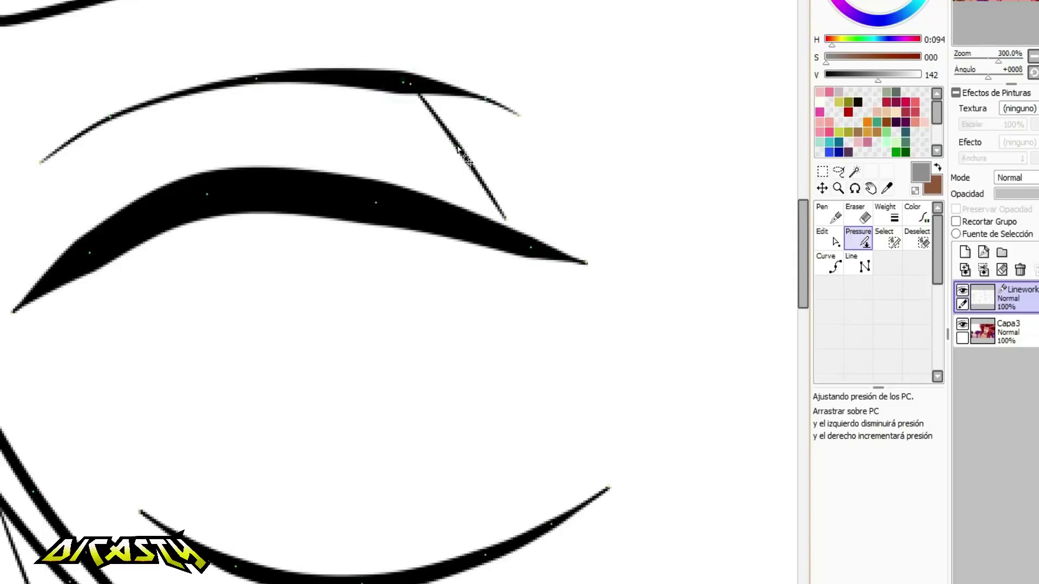
pyautogui.moveTo(458, 147); pyautogui.dragTo(523, 149)
pyautogui.moveTo(256, 79); pyautogui.dragTo(416, 85)
pyautogui.moveTo(235, 567)
pyautogui.mouseDown()
pyautogui.moveTo(346, 575)
pyautogui.moveTo(529, 563)
pyautogui.mouseUp()
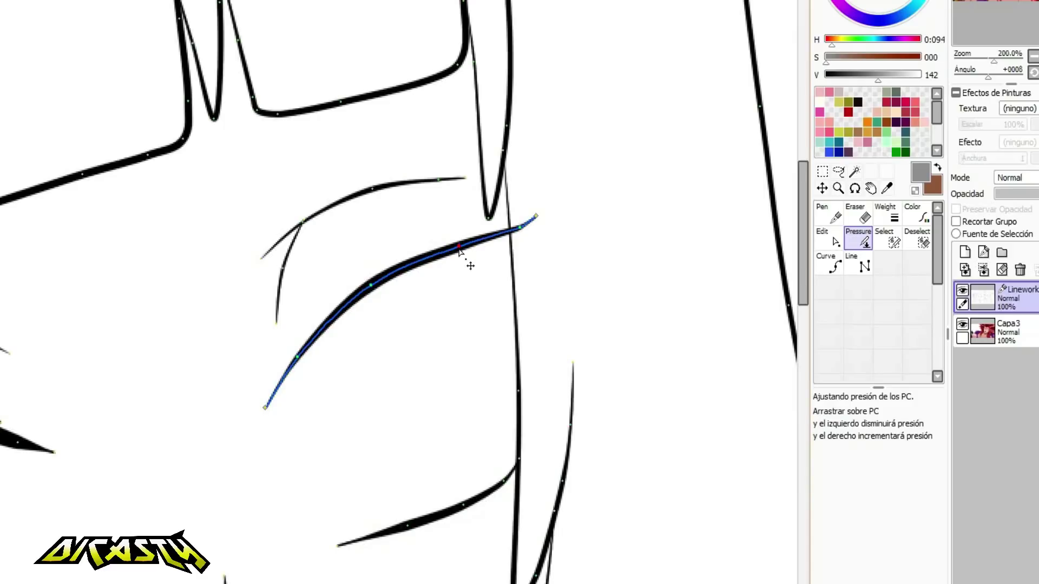
# Thicken the far eye's upper eyelid and the crease above it by raising their point pressure.
pyautogui.moveTo(459, 249); pyautogui.dragTo(438, 283)
pyautogui.moveTo(370, 286); pyautogui.dragTo(493, 253)
pyautogui.moveTo(303, 222); pyautogui.dragTo(389, 192)
# Increase the point pressure on the far eye's lower eyelid and the hair strand line crossing its outer side.
pyautogui.scroll(-2, 433, 446)
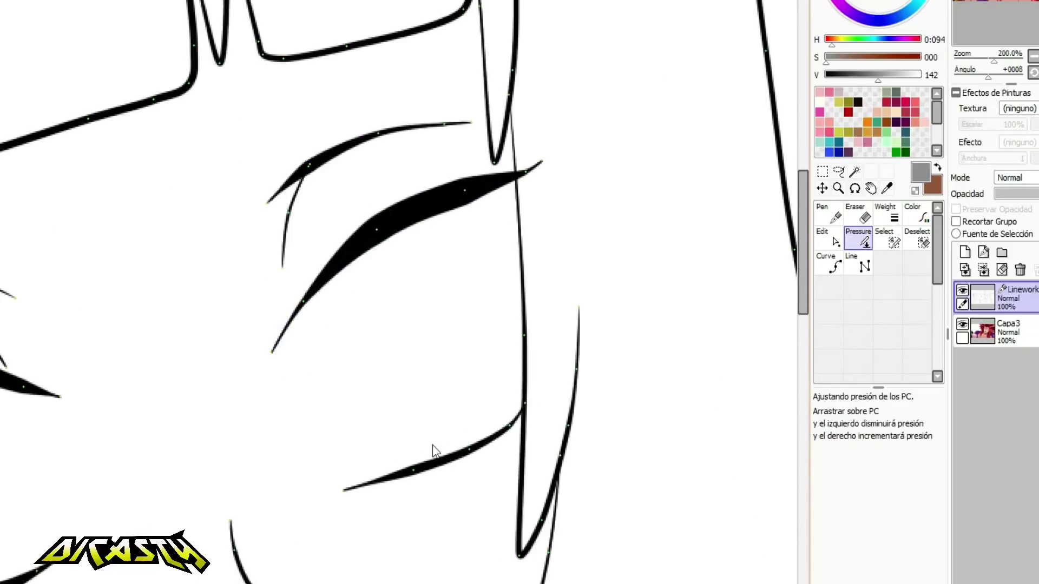
pyautogui.moveTo(414, 470); pyautogui.dragTo(427, 478)
pyautogui.moveTo(478, 454); pyautogui.dragTo(600, 420)
pyautogui.moveTo(524, 335); pyautogui.dragTo(598, 338)
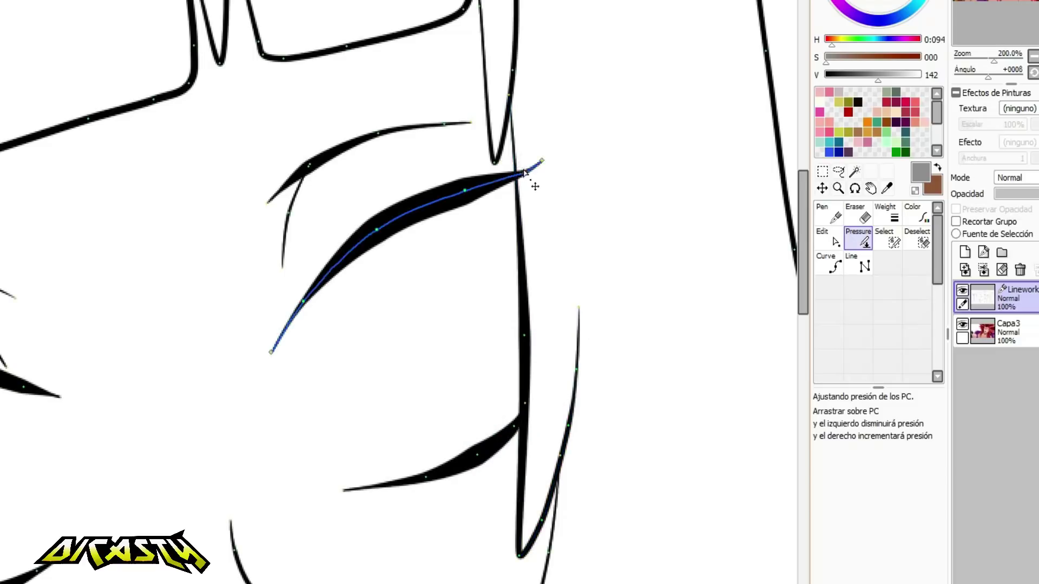
# Extend the far upper eyelid's outer tip into an upward lash and adjust the pressure of the eyelid's points.
pyautogui.moveTo(538, 158)
pyautogui.mouseDown()
pyautogui.moveTo(557, 151)
pyautogui.moveTo(529, 167)
pyautogui.mouseUp()
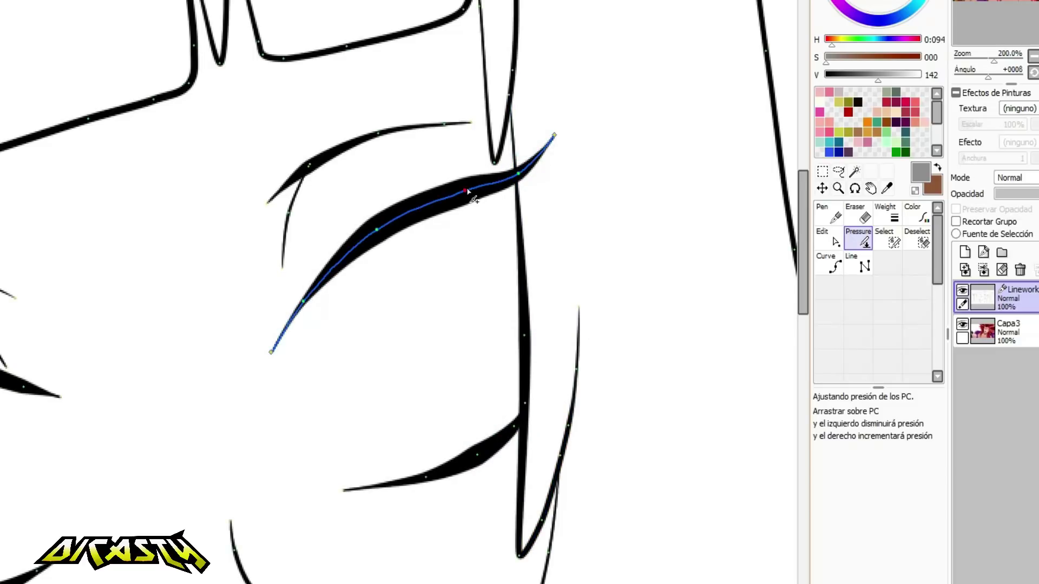
pyautogui.moveTo(301, 298); pyautogui.dragTo(399, 271)
pyautogui.moveTo(378, 229); pyautogui.dragTo(421, 235)
pyautogui.moveTo(446, 194); pyautogui.dragTo(559, 192)
# Reshape the outer end of the near eye's upper eyelid by adjusting its line point.
pyautogui.scroll(-4, 560, 193)
pyautogui.scroll(3, 338, 250)
pyautogui.moveTo(264, 233)
pyautogui.mouseDown()
pyautogui.moveTo(308, 205)
pyautogui.moveTo(301, 225)
pyautogui.mouseUp()
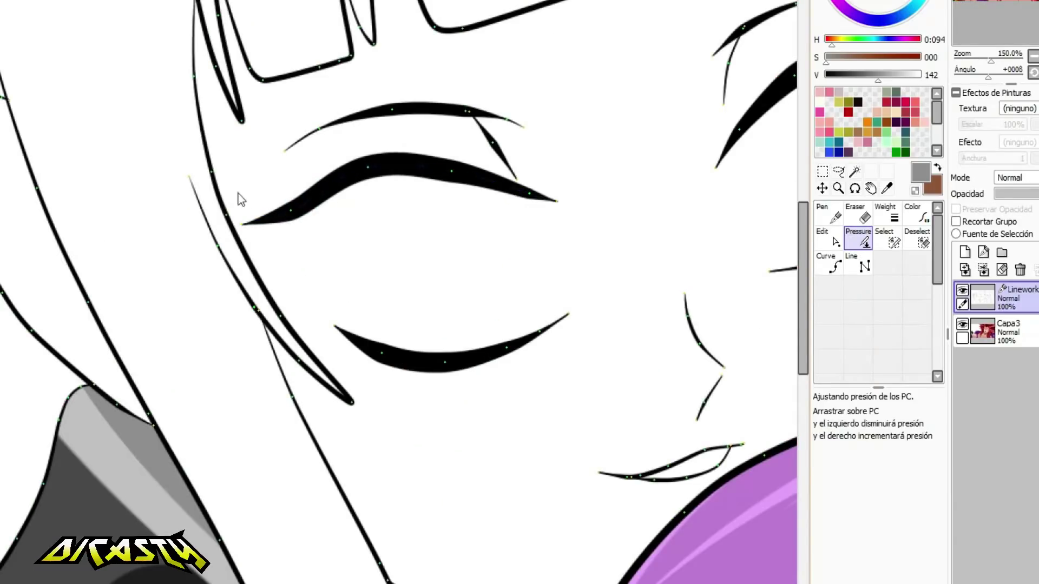
# Remove a control point from the hair strand line beside the near eye.
pyautogui.click(830, 239)
pyautogui.click(214, 169)
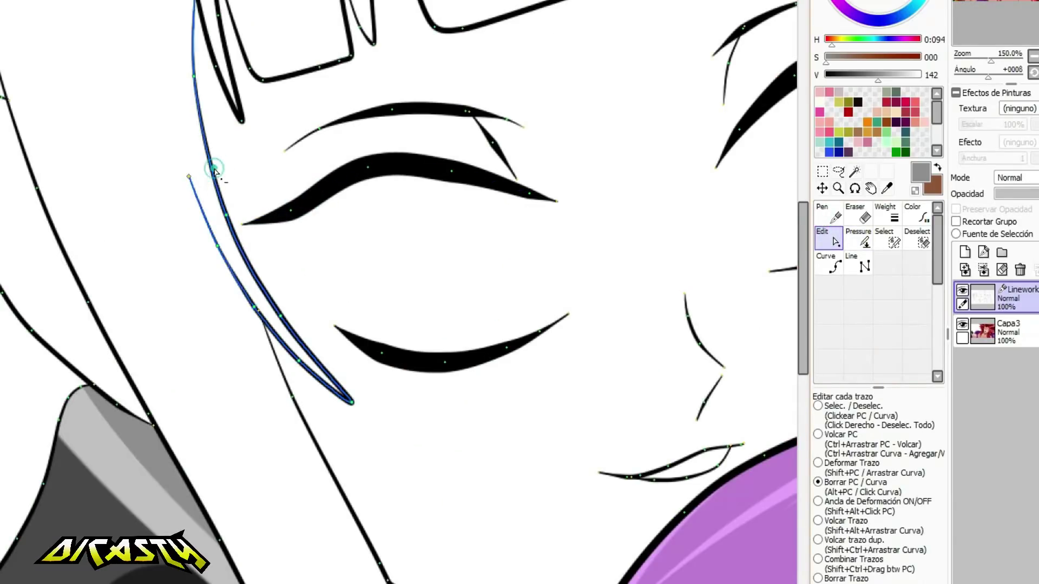
pyautogui.rightClick(295, 298)
# Draw a grey size 3 curve joining the near eye's upper and lower eyelids on the outer side.
pyautogui.scroll(-3, 315, 288)
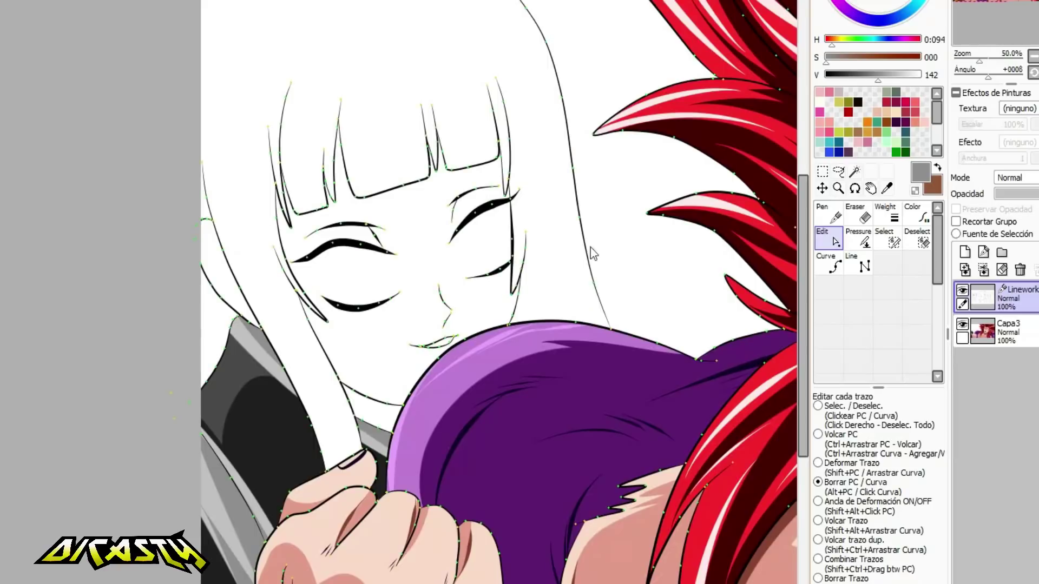
pyautogui.click(826, 266)
pyautogui.scroll(4, 375, 247)
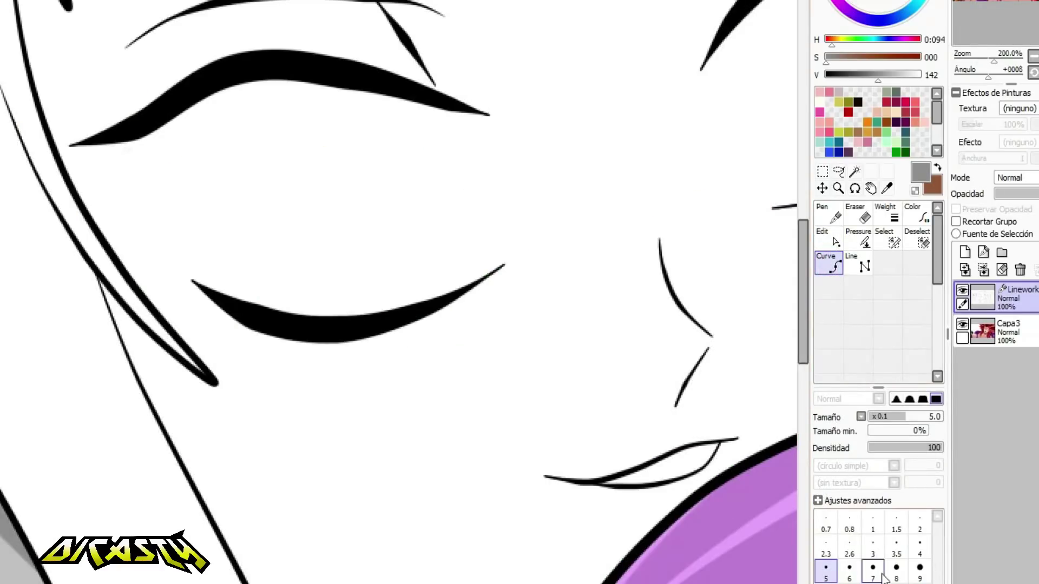
pyautogui.click(873, 550)
pyautogui.scroll(2, 173, 188)
pyautogui.click(186, 323)
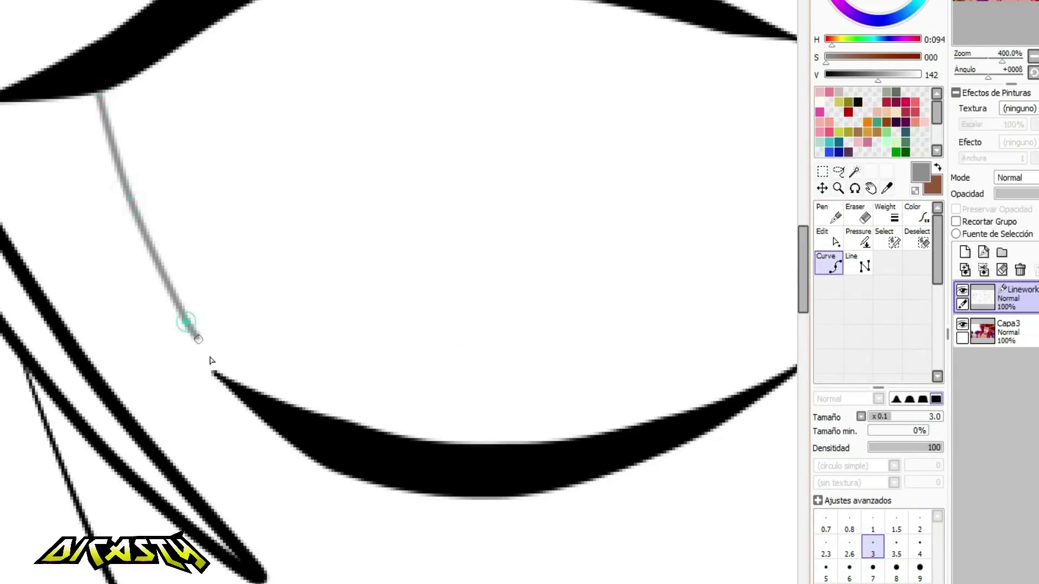
pyautogui.doubleClick(217, 371)
# Draw a grey size 3 curve closing the near eye's inner side between the two eyelids.
pyautogui.scroll(-3, 187, 333)
pyautogui.scroll(3, 468, 295)
pyautogui.click(253, 71)
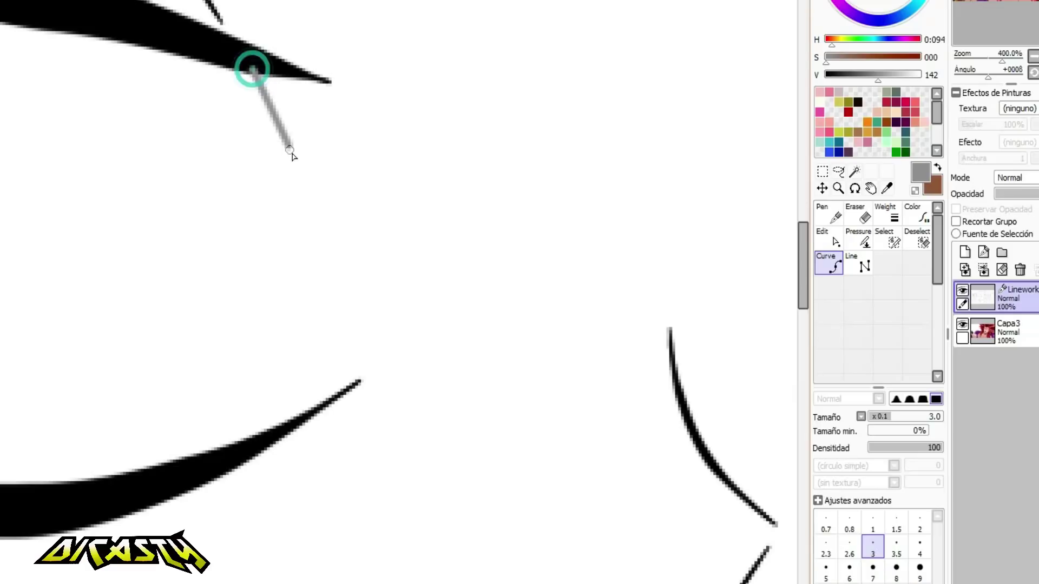
pyautogui.click(298, 161)
pyautogui.click(335, 315)
pyautogui.doubleClick(339, 392)
# Draw a grey size 3 curve closing the far eye's inner side between the upper and lower eyelids.
pyautogui.scroll(-2, 339, 391)
pyautogui.scroll(1, 497, 113)
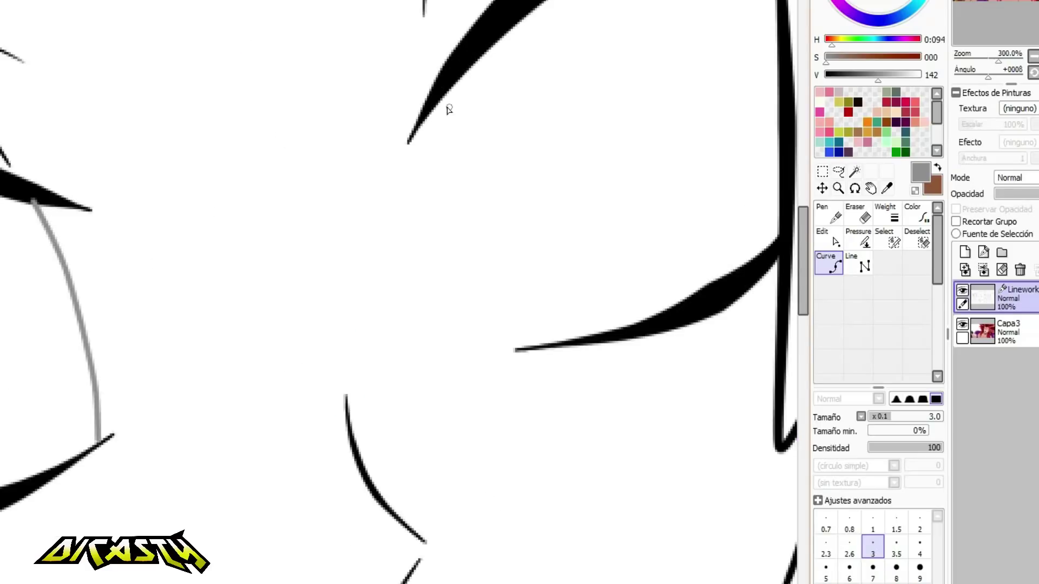
pyautogui.click(430, 115)
pyautogui.click(431, 176)
pyautogui.click(466, 293)
pyautogui.doubleClick(514, 348)
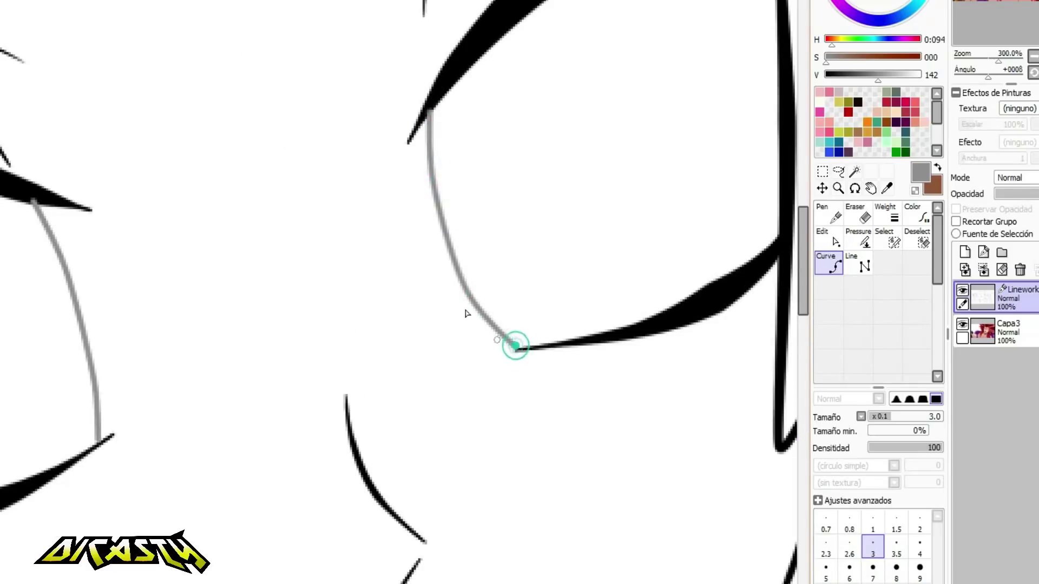
pyautogui.scroll(-4, 631, 152)
pyautogui.scroll(2, 549, 141)
pyautogui.moveTo(480, 148)
pyautogui.mouseDown()
pyautogui.moveTo(549, 133)
pyautogui.moveTo(511, 153)
pyautogui.mouseUp()
# Select the long hair from the Linework layer and fill it with near-black, value 24, on layer Capa3.
pyautogui.scroll(-4, 531, 165)
pyautogui.click(854, 171)
pyautogui.click(374, 42)
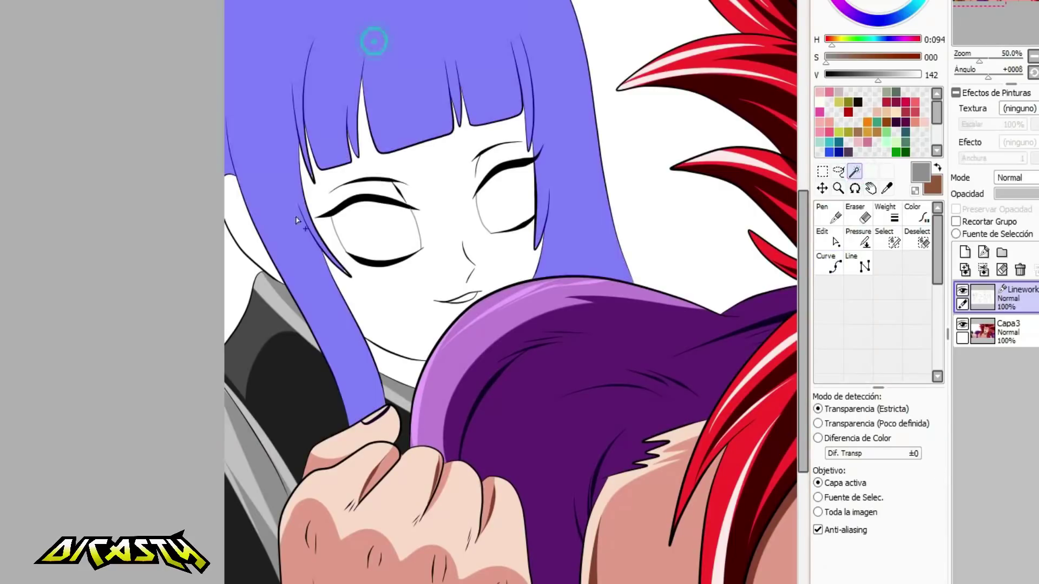
pyautogui.click(1026, 330)
pyautogui.click(830, 264)
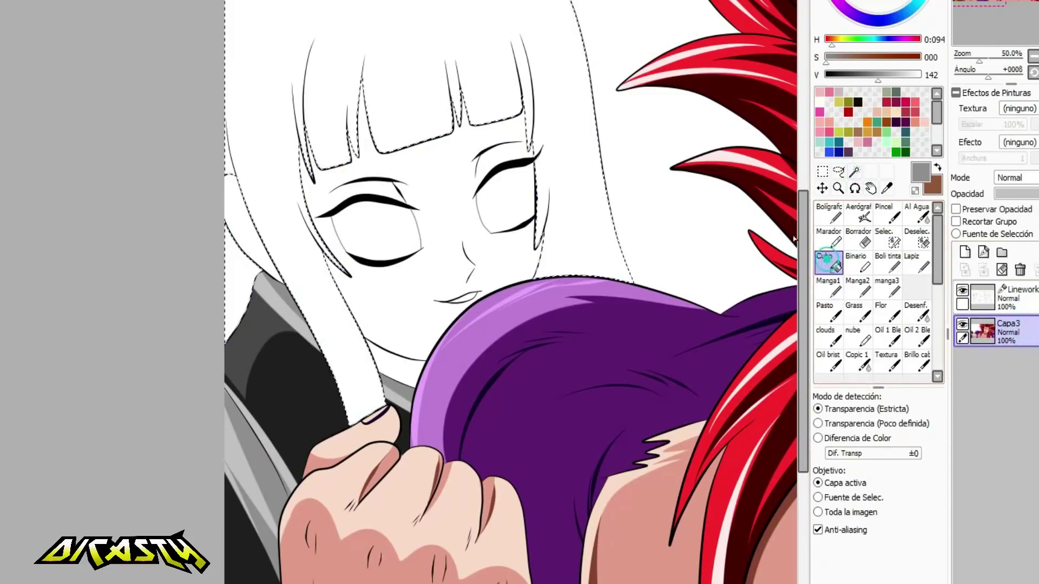
pyautogui.click(834, 75)
pyautogui.click(419, 54)
pyautogui.click(232, 297)
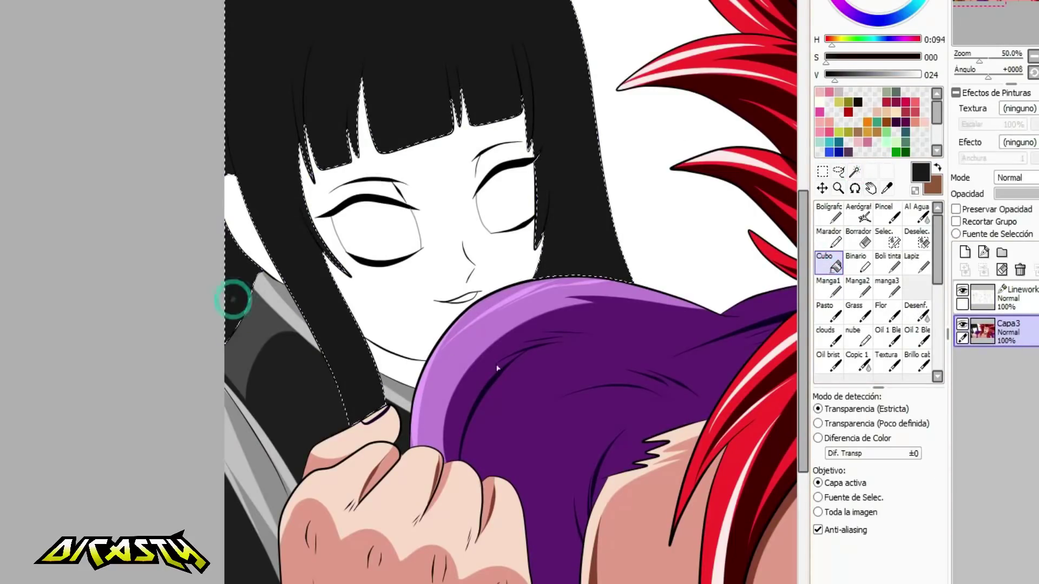
# Sample the dark purple of the garment and paint tapered streaks along the fringe and side locks with the 77 px pen.
pyautogui.rightClick(497, 364)
pyautogui.scroll(-2, 415, 391)
pyautogui.scroll(2, 494, 258)
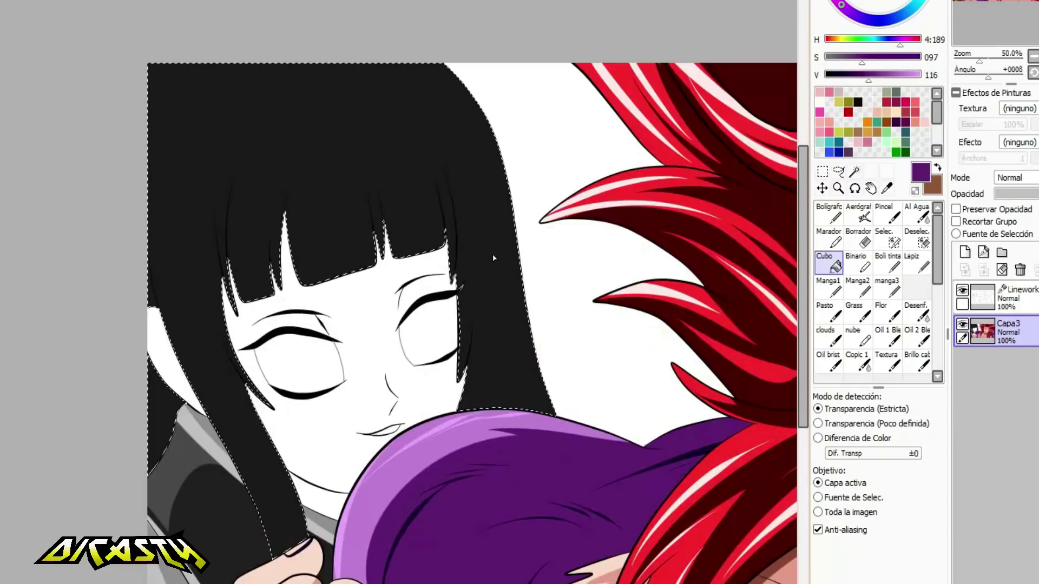
pyautogui.click(829, 214)
pyautogui.click(922, 417)
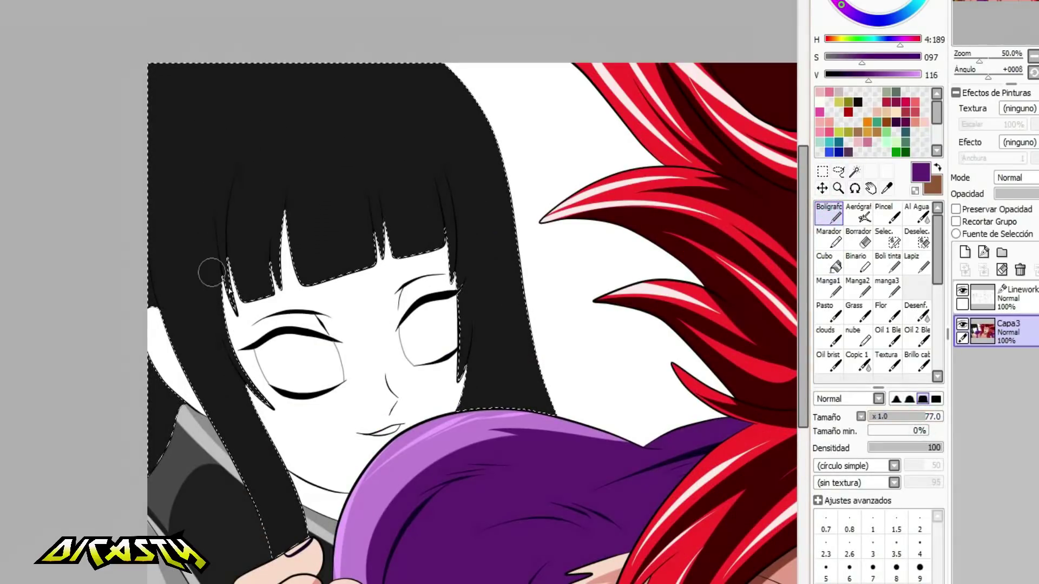
pyautogui.moveTo(208, 227)
pyautogui.mouseDown()
pyautogui.moveTo(305, 536)
pyautogui.moveTo(296, 541)
pyautogui.mouseUp()
pyautogui.moveTo(171, 333); pyautogui.dragTo(197, 389)
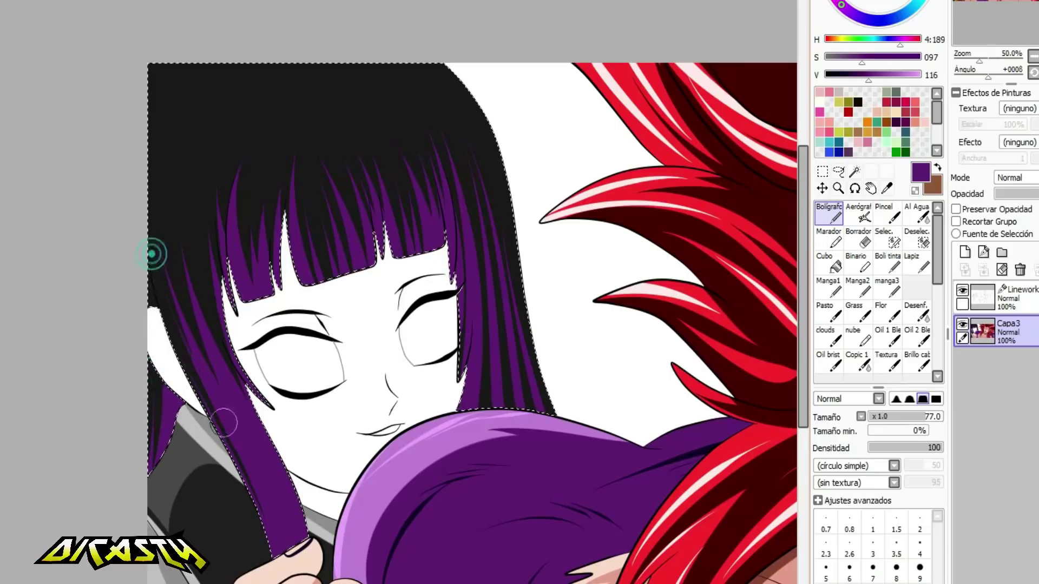
# Sample the hair's near-black and paint fine dark strands through the purple streaks of the fringe and locks.
pyautogui.keyDown('alt'); pyautogui.click(174, 164); pyautogui.keyUp('alt')
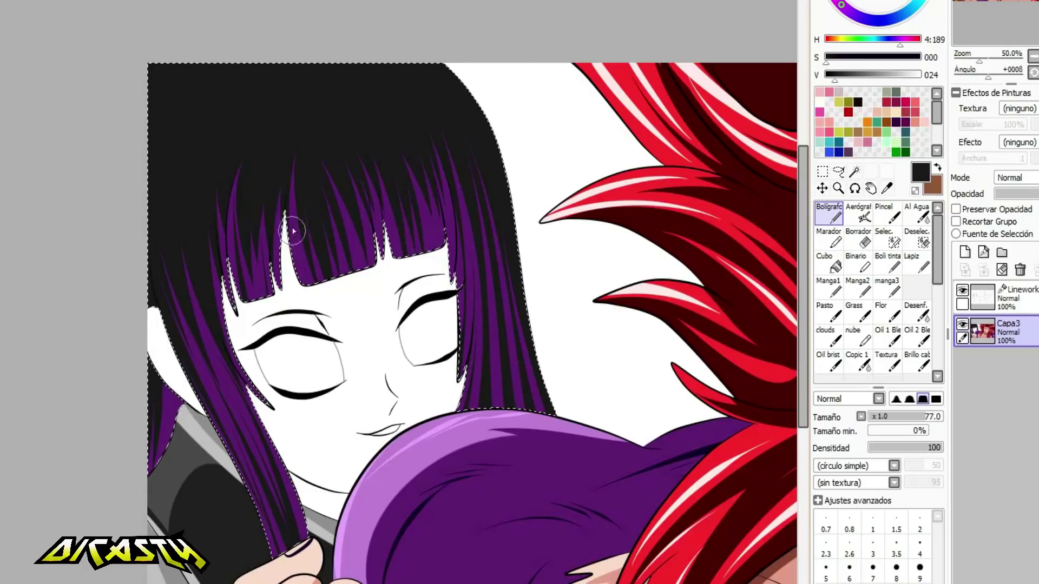
pyautogui.click(344, 214)
pyautogui.click(387, 206)
pyautogui.click(413, 190)
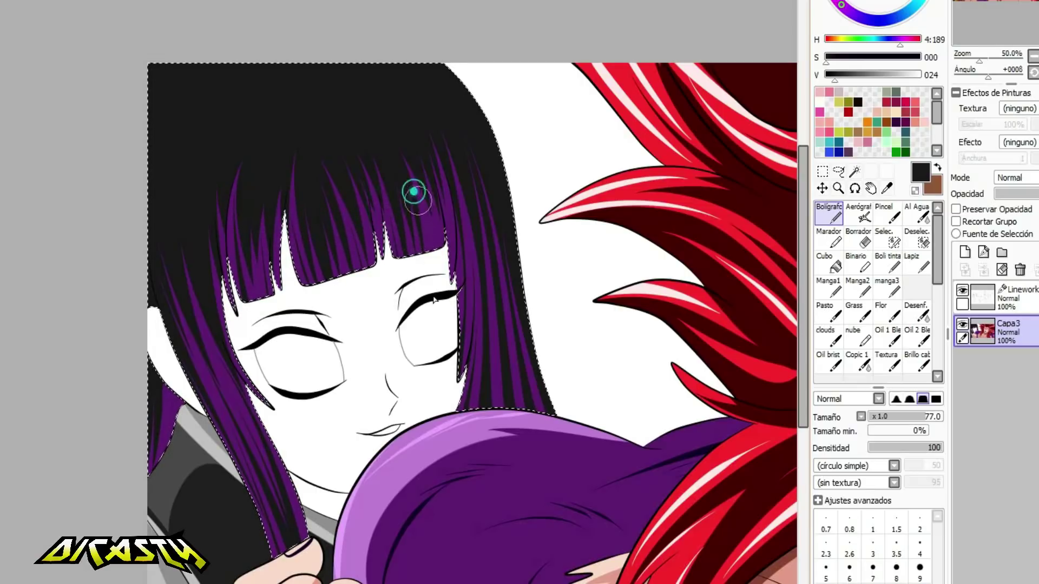
pyautogui.click(438, 180)
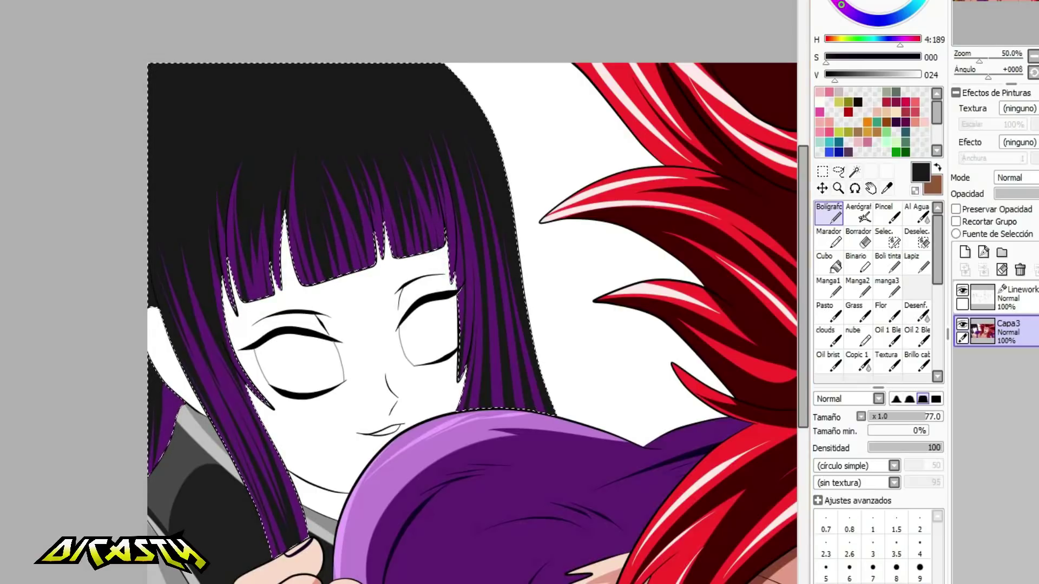
# Sample the hair's purple and fill the unpainted tips of the near side lock and fringe with the 3.5 and 7 px pen.
pyautogui.scroll(8, 209, 332)
pyautogui.rightClick(264, 481)
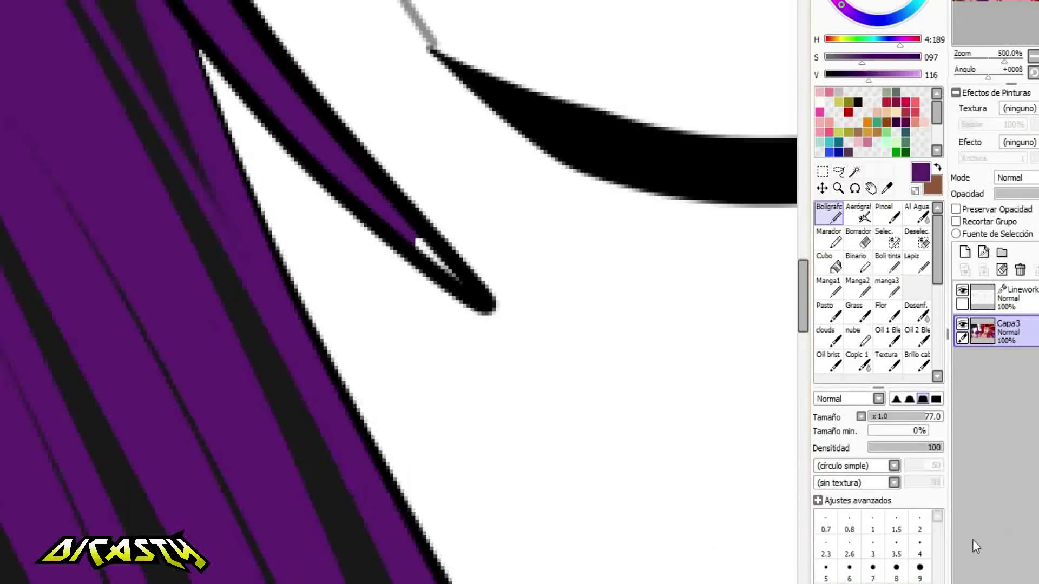
pyautogui.click(890, 553)
pyautogui.scroll(3, 453, 260)
pyautogui.scroll(-6, 389, 500)
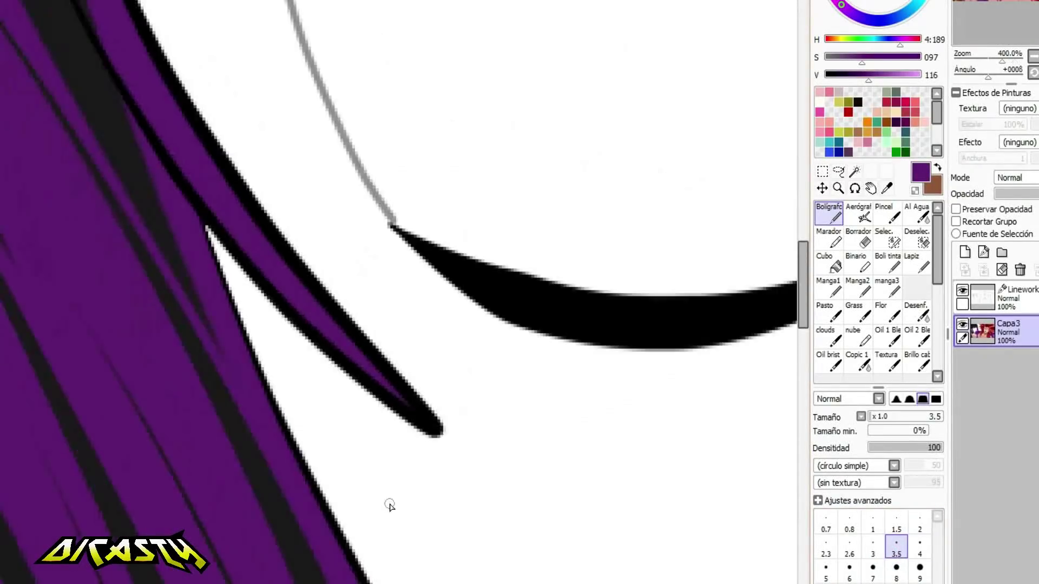
pyautogui.scroll(3, 266, 65)
pyautogui.click(873, 571)
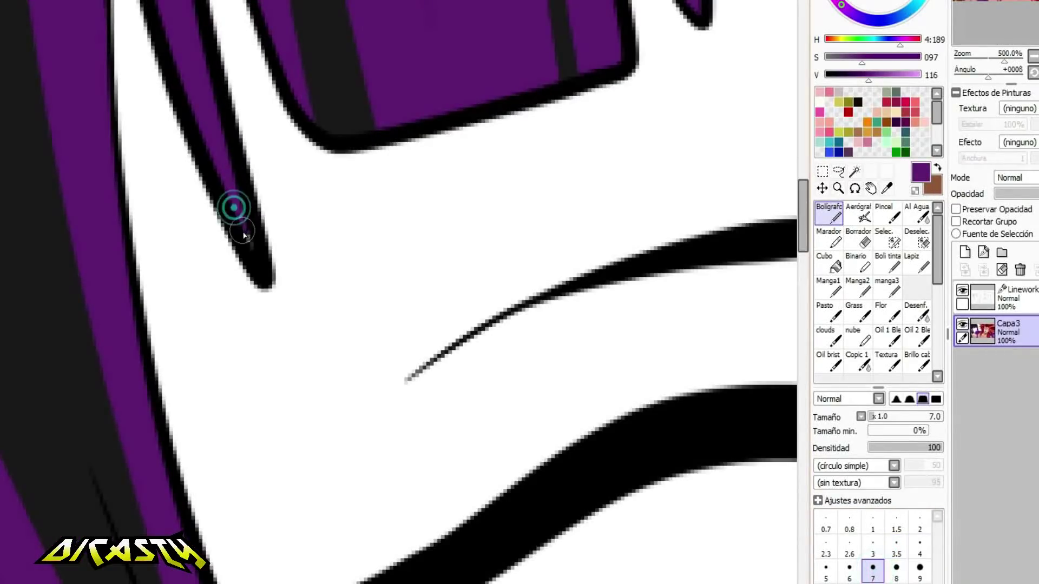
pyautogui.scroll(-5, 318, 423)
pyautogui.scroll(2, 680, 303)
pyautogui.scroll(-3, 465, 177)
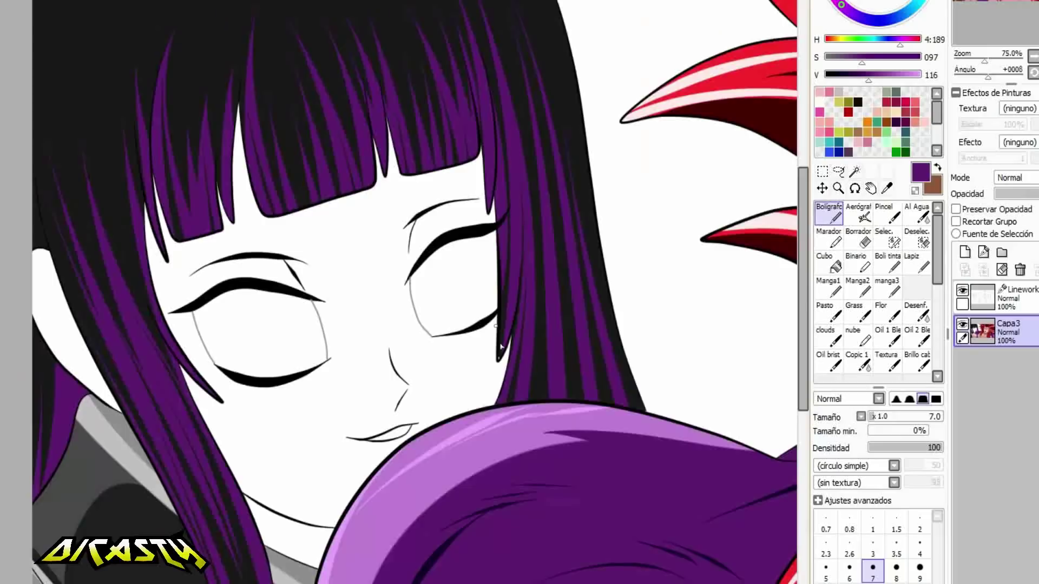
# Sample the hair's near-black and fill the unpainted tip of the far side lock with the 7 px pen.
pyautogui.scroll(9, 503, 349)
pyautogui.keyDown('alt'); pyautogui.click(490, 217); pyautogui.keyUp('alt')
pyautogui.moveTo(468, 428); pyautogui.dragTo(466, 397)
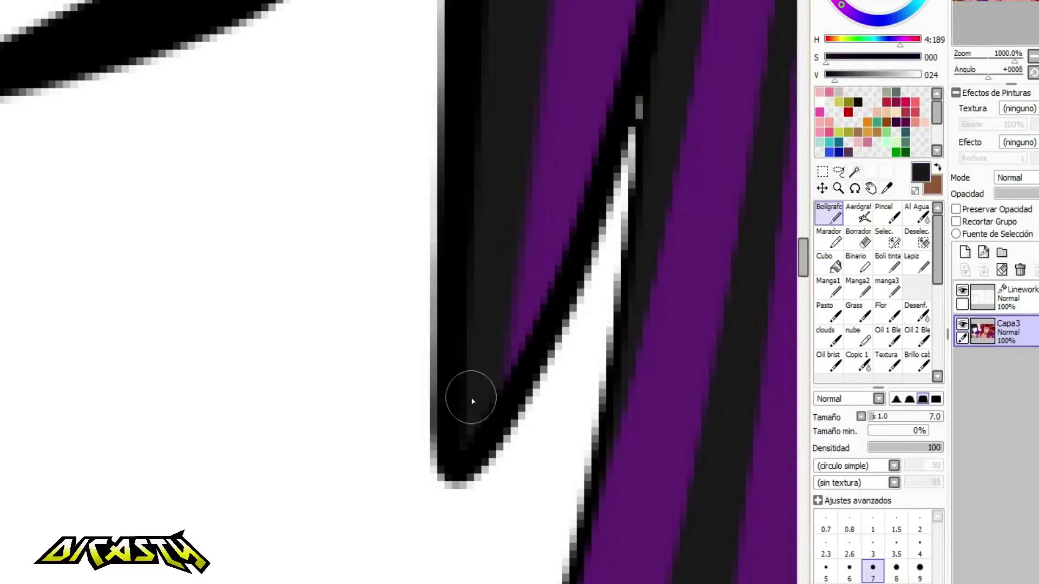
pyautogui.scroll(-6, 466, 397)
# Select the long-haired figure's face, ear and neck from the Linework layer with the magic wand, leaving out eyes and mouth.
pyautogui.click(1013, 296)
pyautogui.click(855, 172)
pyautogui.scroll(-3, 369, 184)
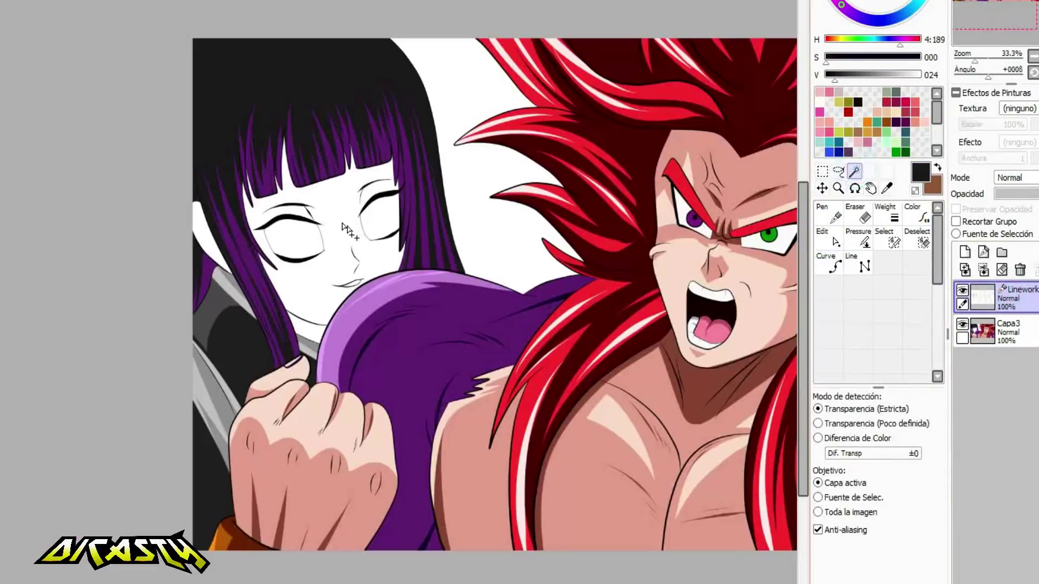
pyautogui.click(348, 230)
pyautogui.scroll(2, 212, 247)
pyautogui.click(190, 222)
pyautogui.keyDown('shift'); pyautogui.click(418, 432); pyautogui.keyUp('shift')
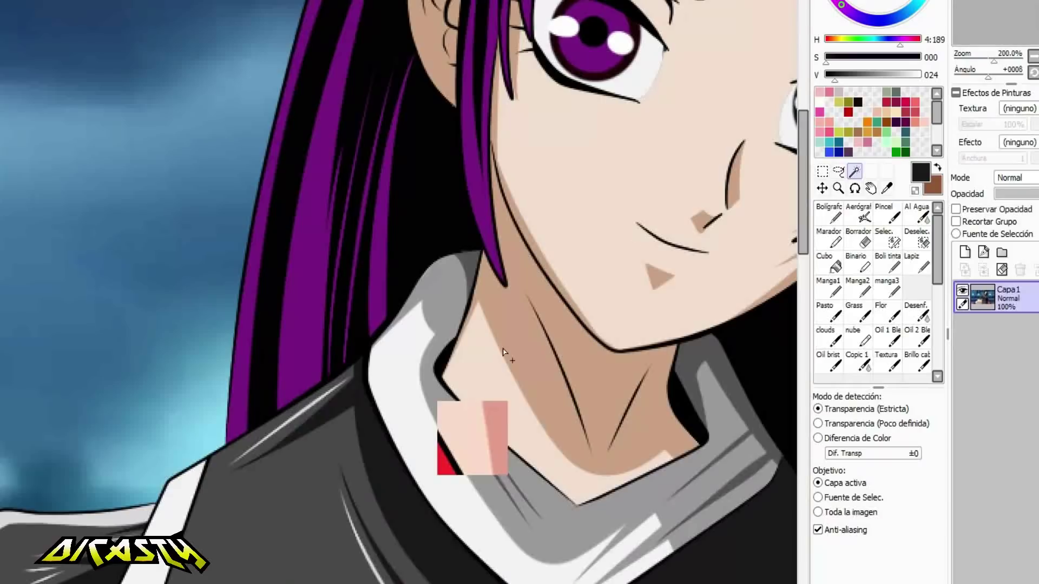
# Sample the light skin tone from the reference portrait's neck and fill the selected face, neck and ear on layer Capa3.
pyautogui.keyDown('alt'); pyautogui.click(472, 437); pyautogui.keyUp('alt')
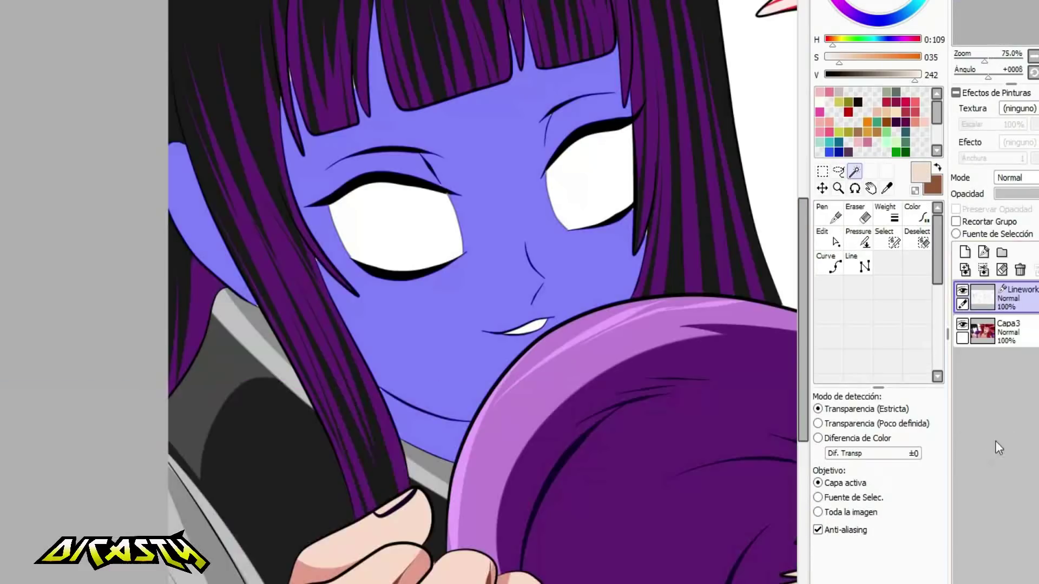
pyautogui.click(995, 330)
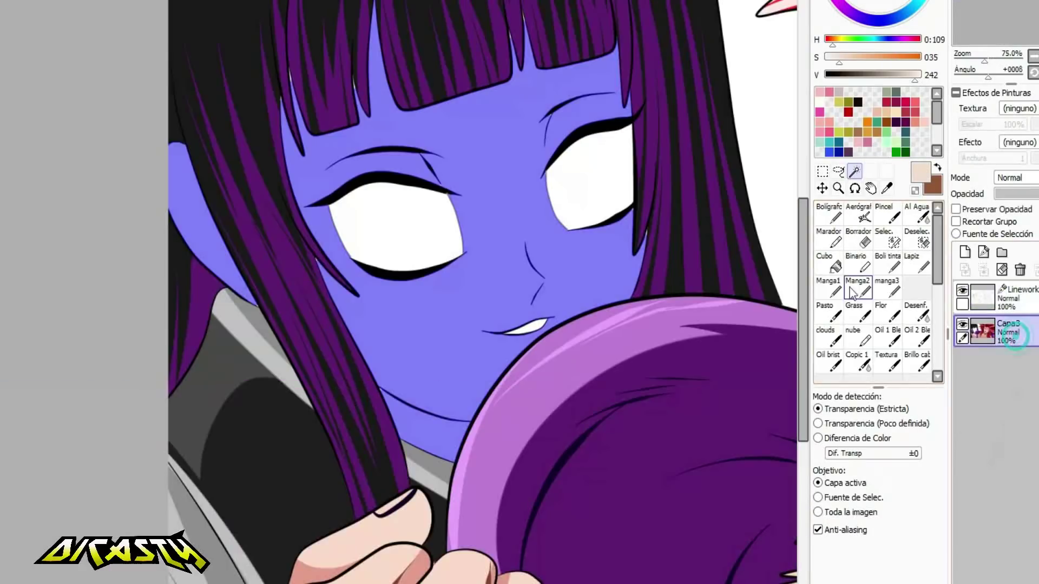
pyautogui.click(828, 262)
pyautogui.scroll(-2, 425, 324)
pyautogui.scroll(2, 426, 323)
pyautogui.click(426, 323)
pyautogui.scroll(-4, 425, 323)
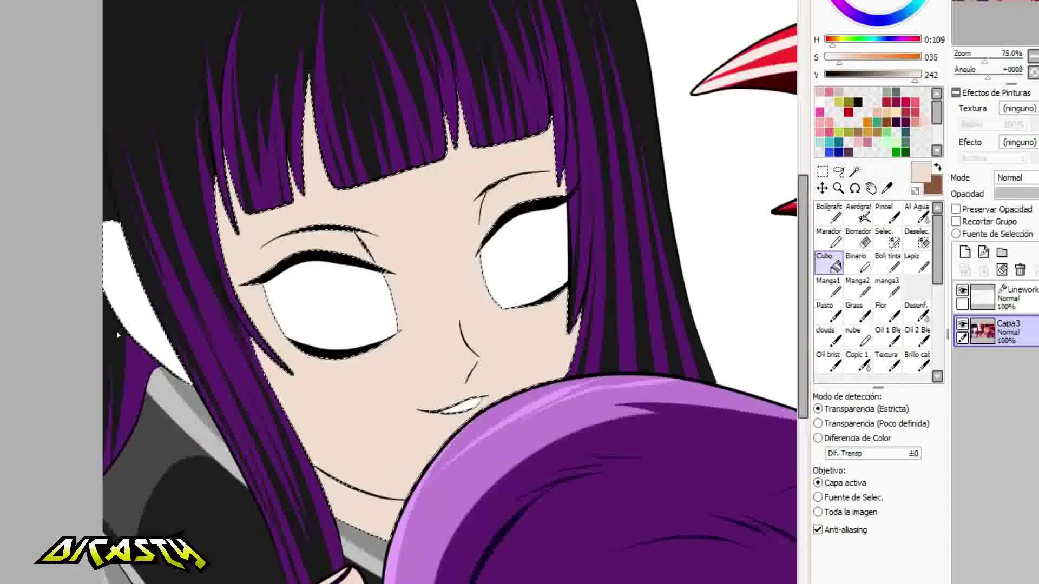
pyautogui.scroll(2, 300, 257)
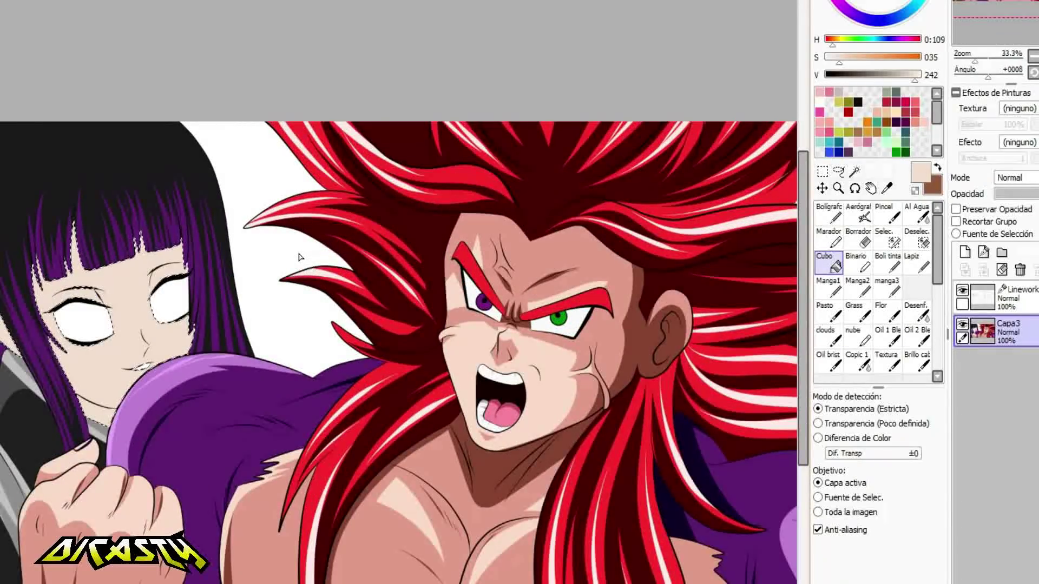
# Sample the reference portrait's skin shadow tone and shade the ear and the forehead under the fringe with the 63 px pen and bucket fill.
pyautogui.scroll(-2, 307, 295)
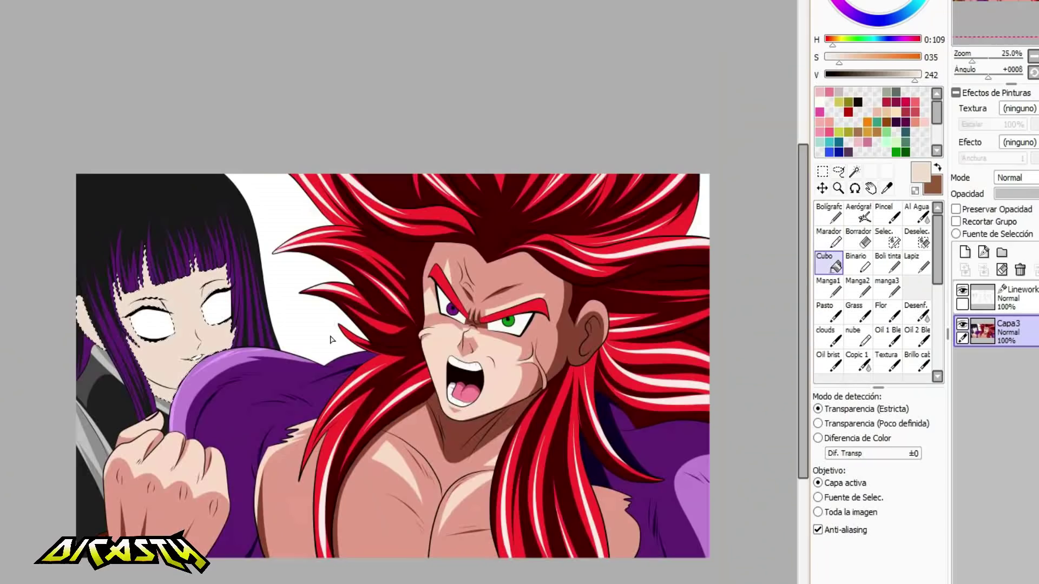
pyautogui.scroll(2, 307, 295)
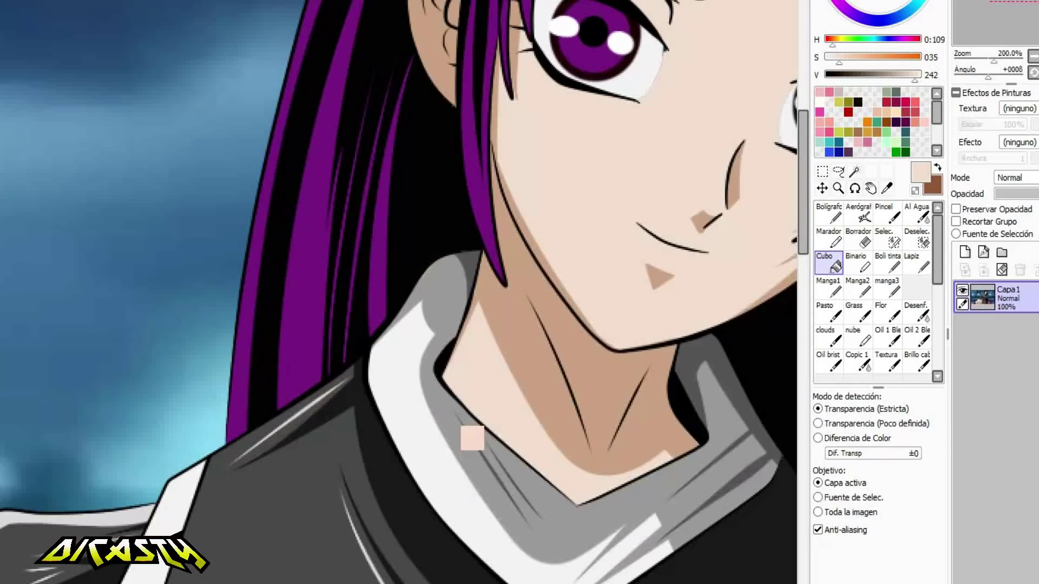
pyautogui.keyDown('alt'); pyautogui.click(533, 369); pyautogui.keyUp('alt')
pyautogui.scroll(-1, 502, 426)
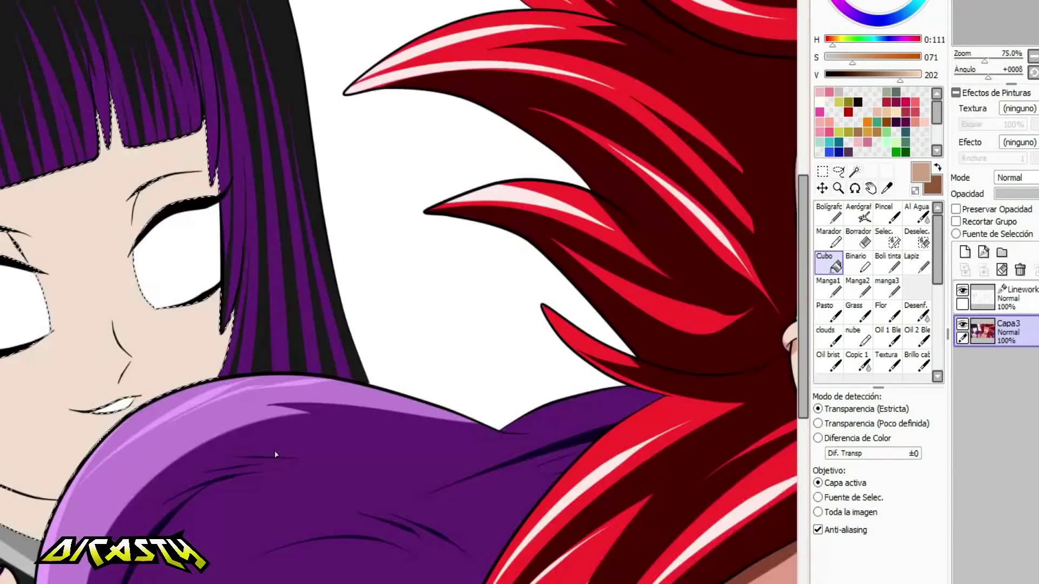
pyautogui.scroll(-1, 95, 366)
pyautogui.scroll(1, 95, 366)
pyautogui.click(826, 214)
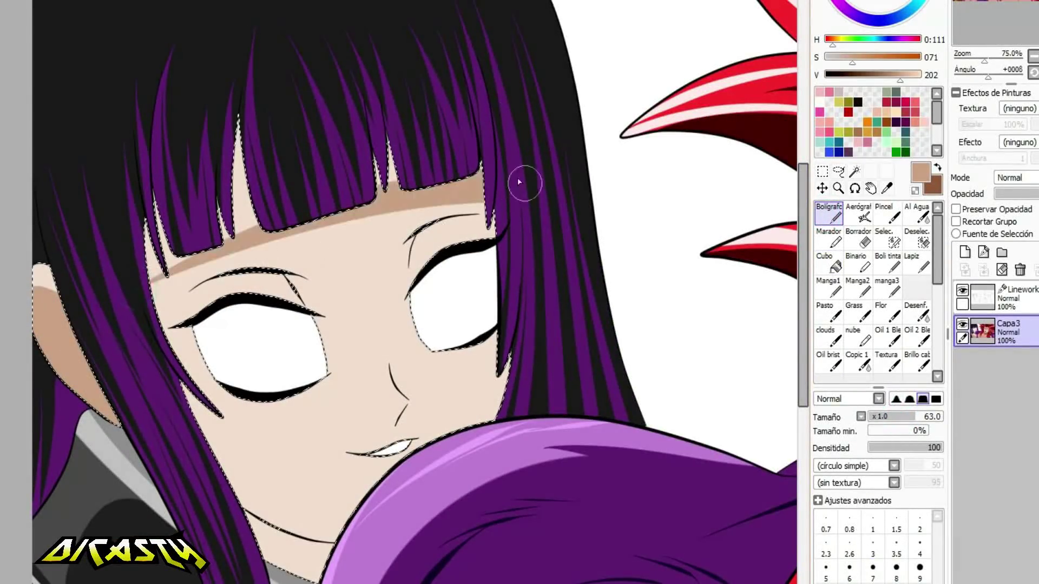
pyautogui.click(826, 262)
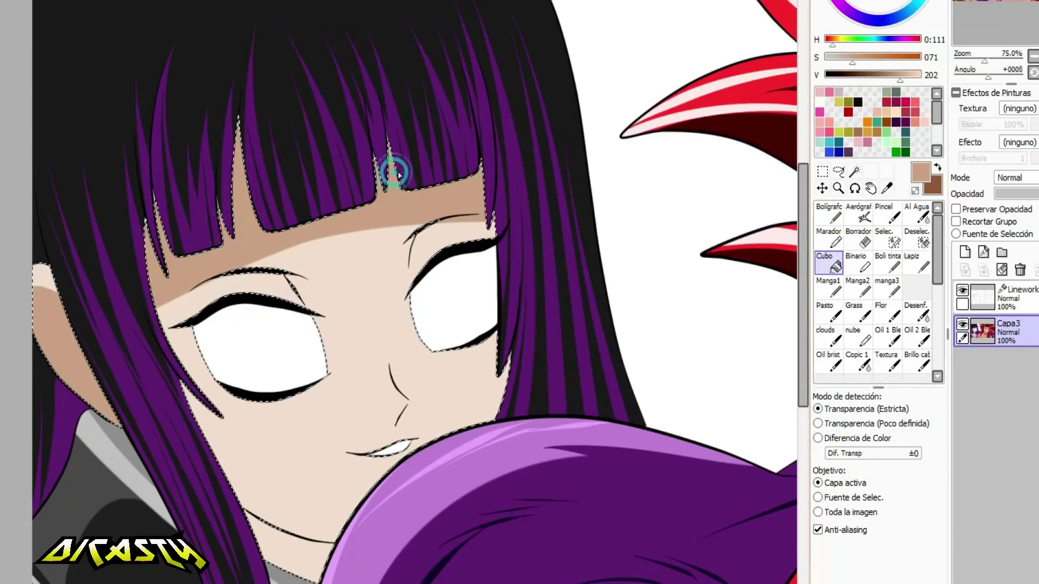
# Refine the forehead shadow's edge with the light skin tone, and shade the near cheek, jaw and neck with the shadow tone.
pyautogui.click(828, 214)
pyautogui.keyDown('alt'); pyautogui.click(359, 255); pyautogui.keyUp('alt')
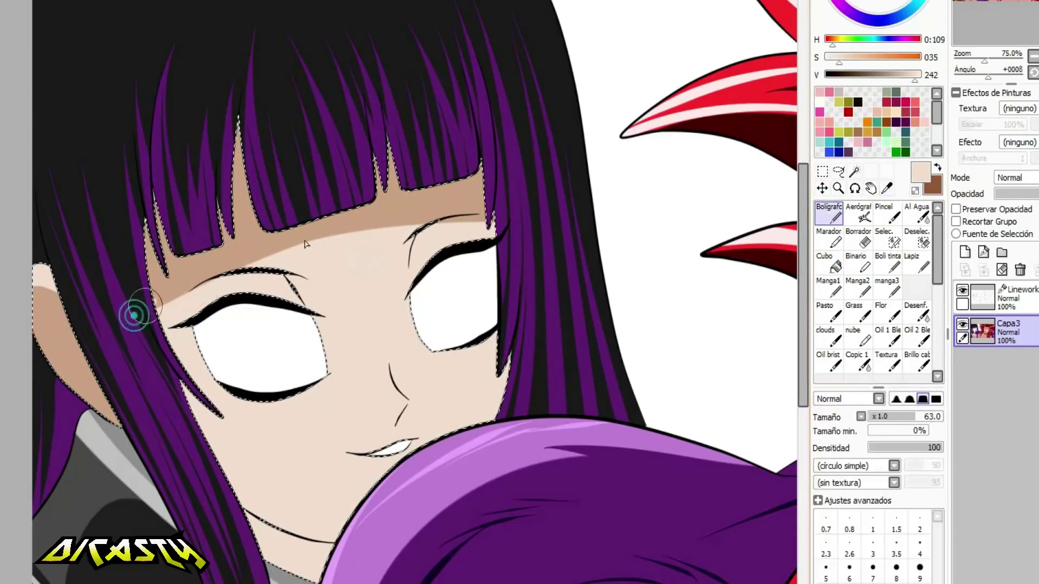
pyautogui.keyDown('alt'); pyautogui.click(361, 229); pyautogui.keyUp('alt')
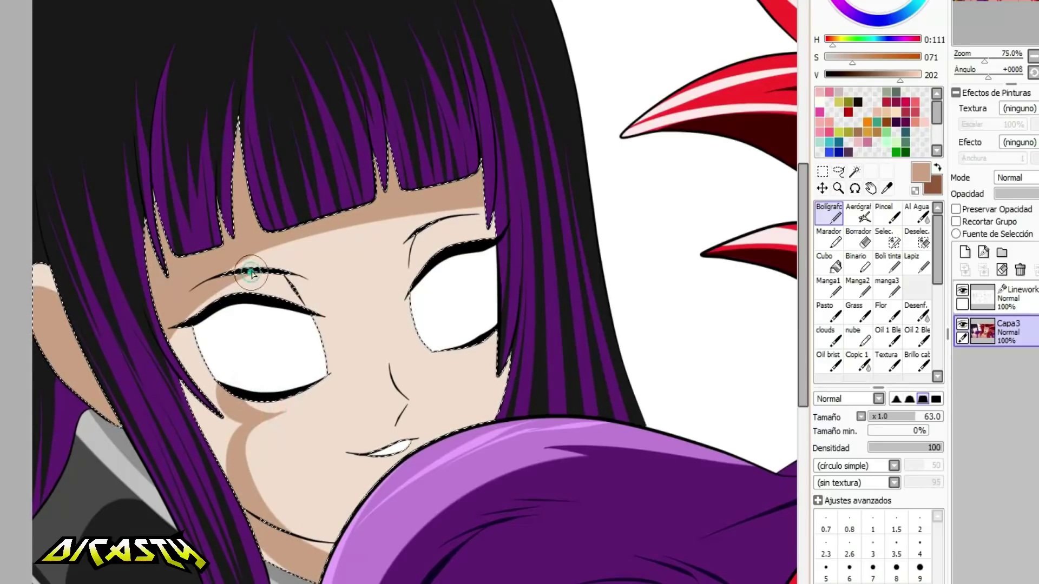
pyautogui.click(833, 269)
pyautogui.click(219, 429)
pyautogui.click(212, 397)
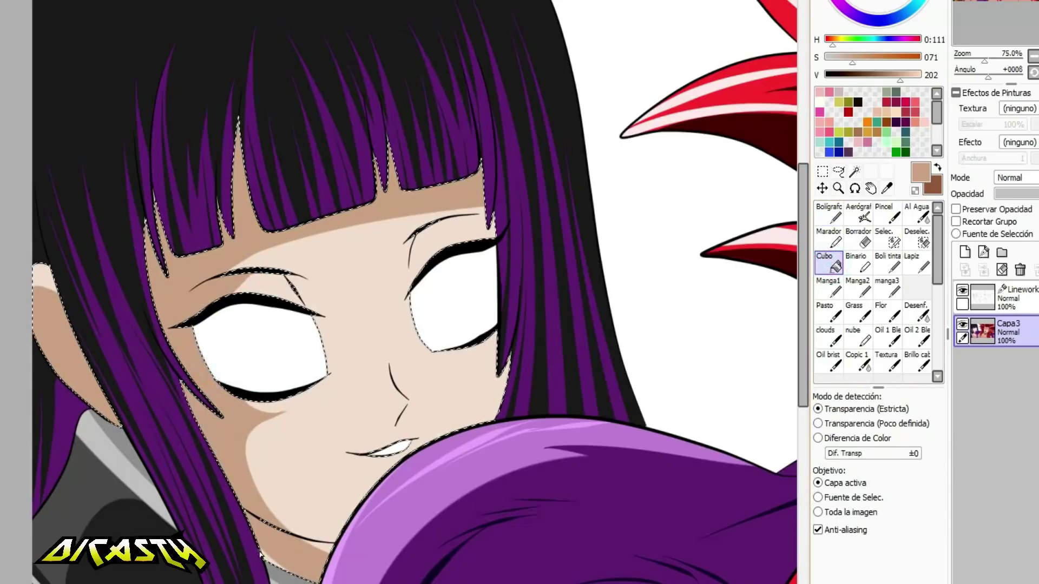
# Shade the nose and the far cheek's edge with the 63 px pen, trimming the nose and near-cheek shadows with light skin.
pyautogui.press('n')
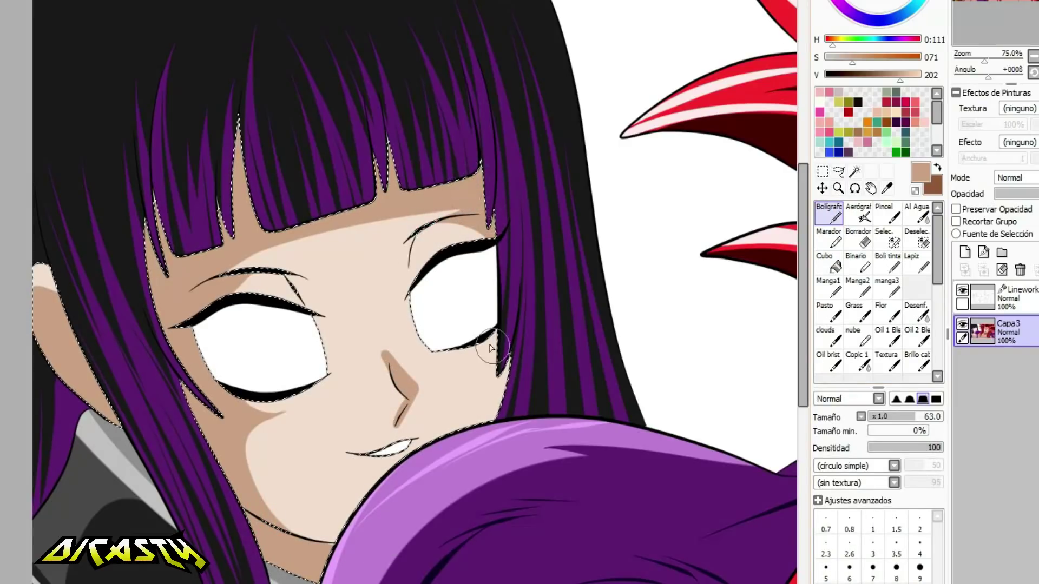
pyautogui.keyDown('alt'); pyautogui.click(384, 373); pyautogui.keyUp('alt')
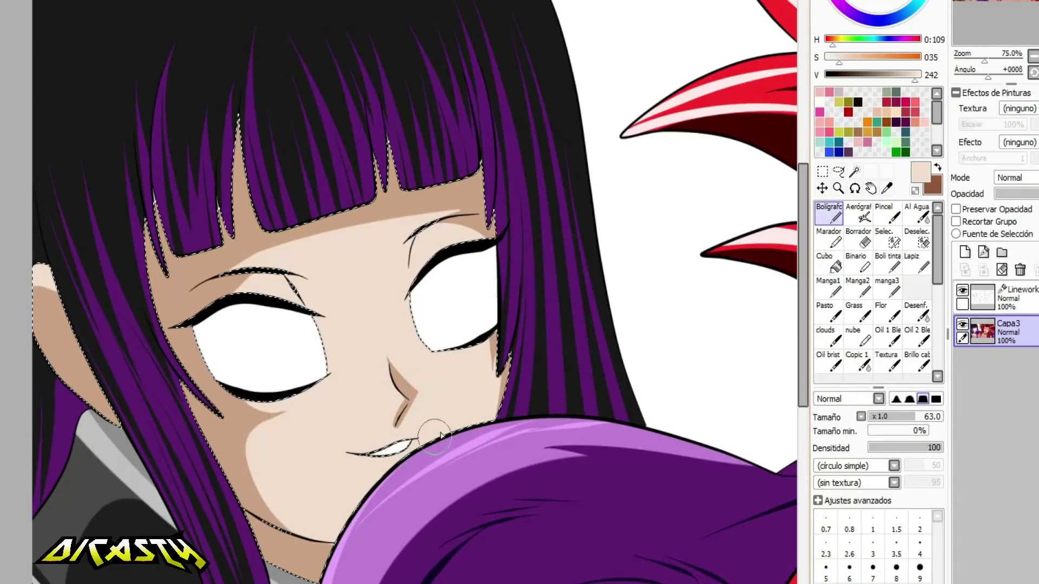
pyautogui.keyDown('alt'); pyautogui.click(292, 418); pyautogui.keyUp('alt')
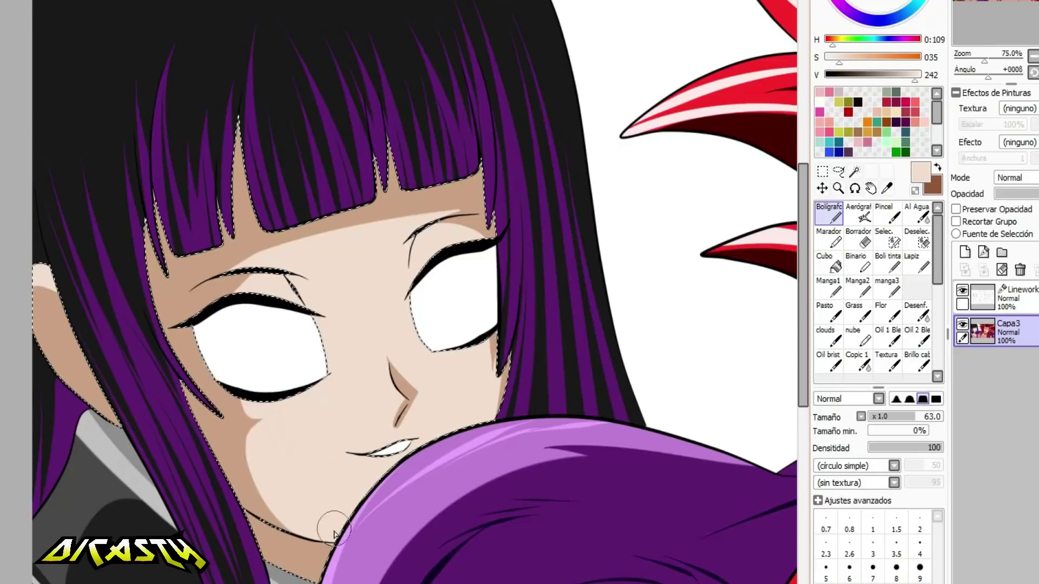
pyautogui.keyDown('alt'); pyautogui.click(304, 552); pyautogui.keyUp('alt')
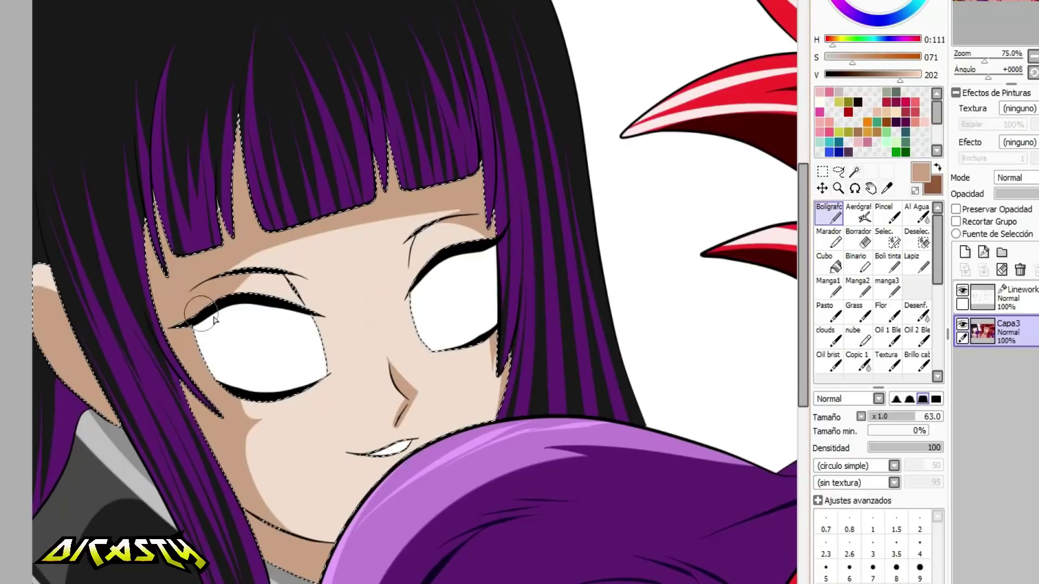
# Sample the eyelid's black, paint tapered eyelashes on both eyes and eyebrows below the fringe, and clear the selection.
pyautogui.keyDown('alt'); pyautogui.click(227, 300); pyautogui.keyUp('alt')
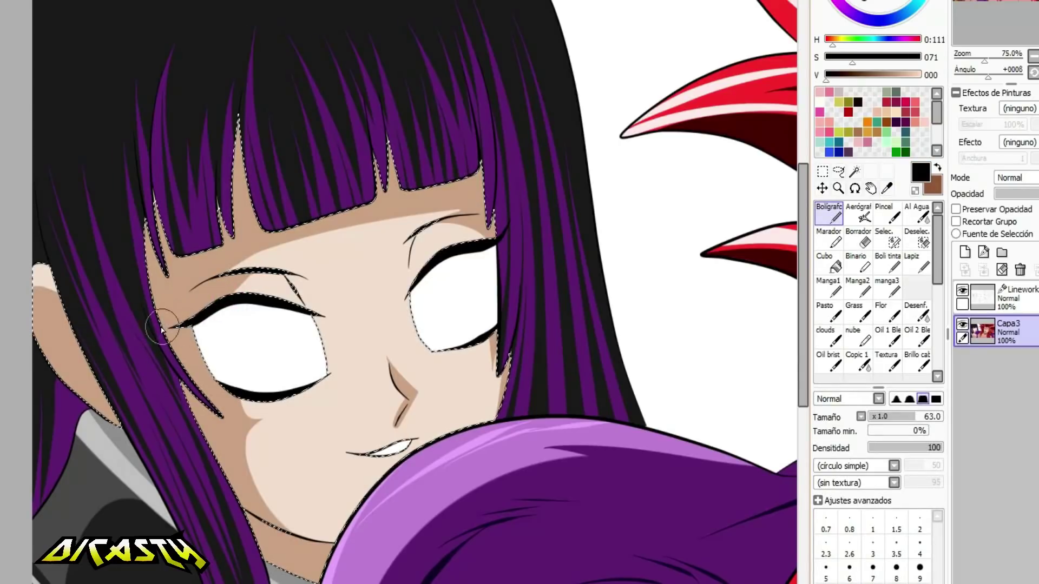
pyautogui.moveTo(218, 279); pyautogui.dragTo(260, 326)
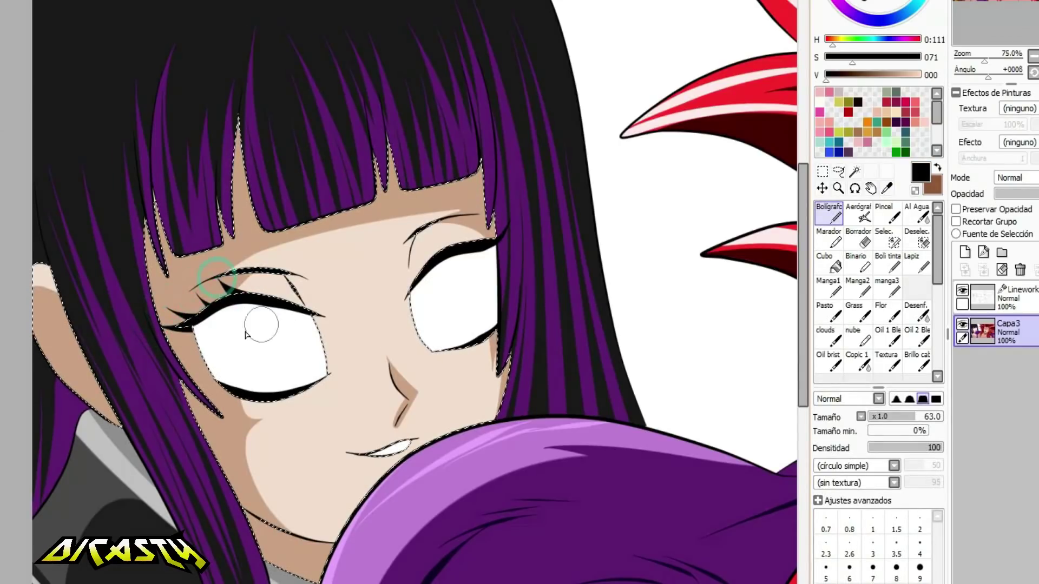
pyautogui.moveTo(177, 325); pyautogui.dragTo(210, 371)
pyautogui.moveTo(160, 339); pyautogui.dragTo(197, 357)
pyautogui.moveTo(186, 370); pyautogui.dragTo(208, 368)
pyautogui.moveTo(486, 225); pyautogui.dragTo(466, 242)
pyautogui.moveTo(459, 222); pyautogui.dragTo(455, 243)
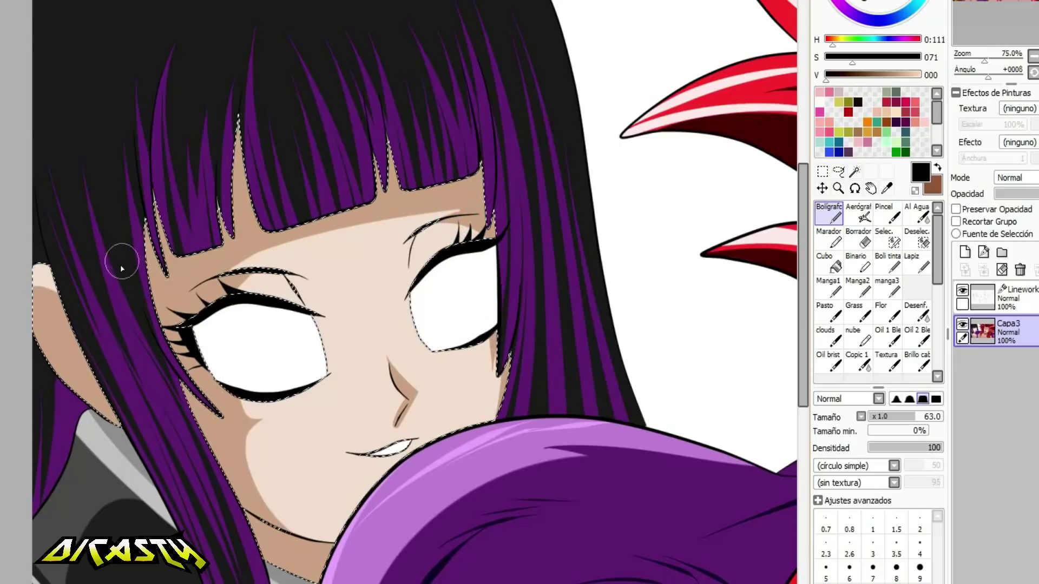
pyautogui.moveTo(219, 232); pyautogui.dragTo(295, 257)
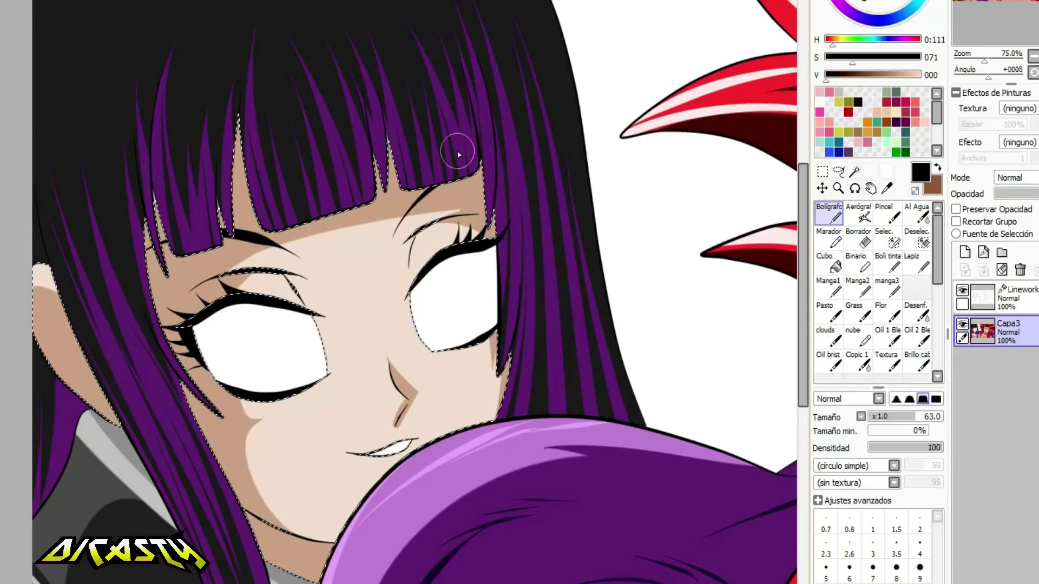
pyautogui.hotkey('ctrl', 'd')
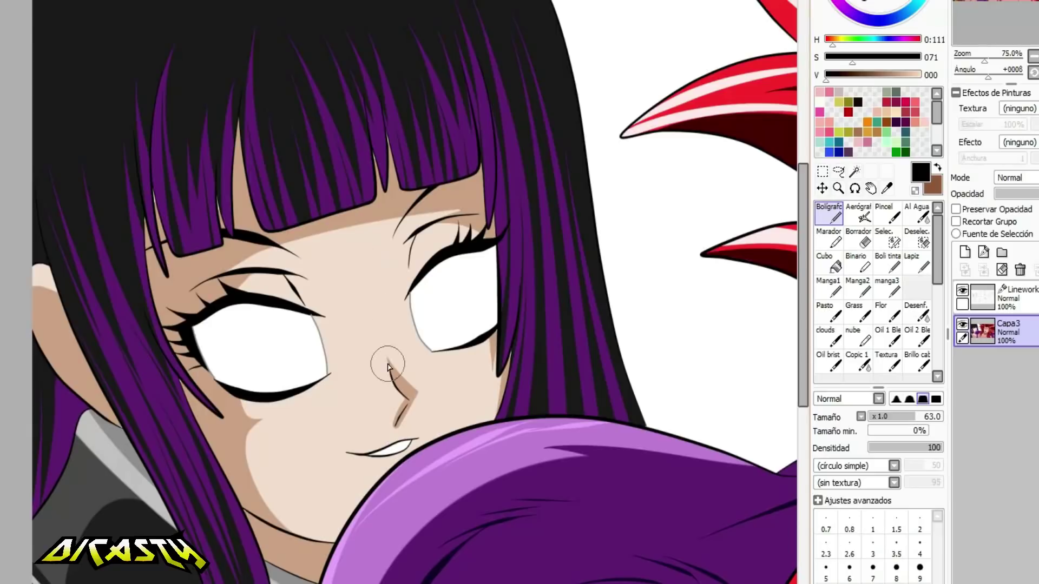
pyautogui.scroll(2, 118, 161)
pyautogui.click(896, 567)
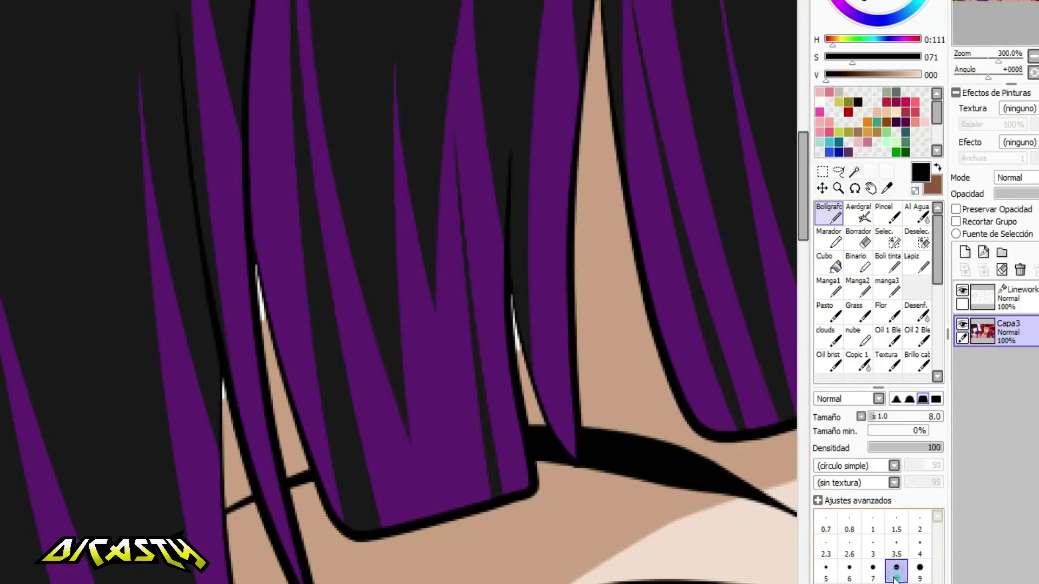
pyautogui.scroll(2, 229, 424)
pyautogui.keyDown('alt'); pyautogui.click(409, 481); pyautogui.keyUp('alt')
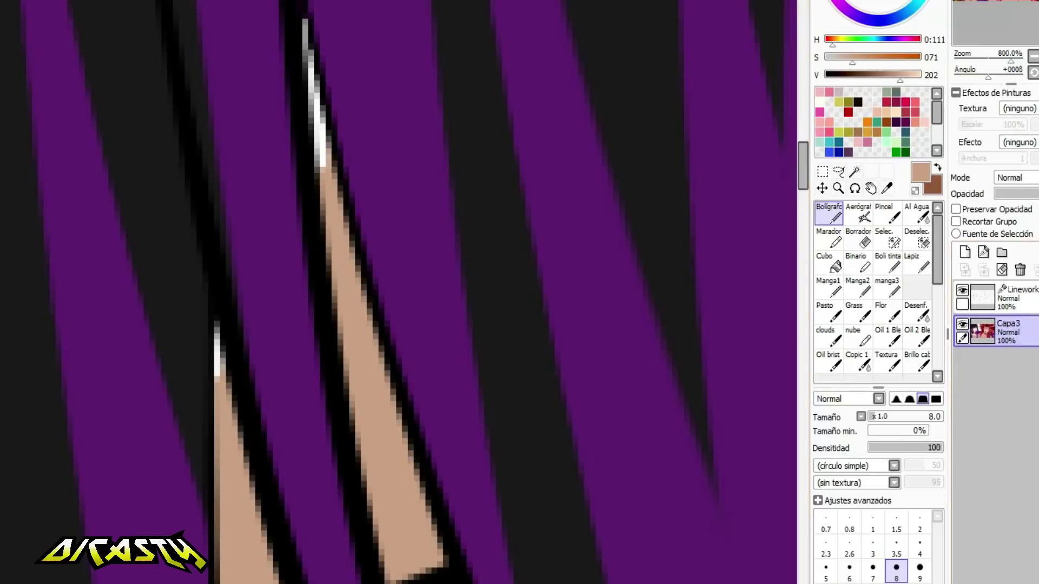
# Increase the Linework stroke pressure around the near-side fringe gaps with the Pressure tool to cover the white slivers.
pyautogui.click(1012, 297)
pyautogui.click(858, 240)
pyautogui.moveTo(211, 239)
pyautogui.mouseDown()
pyautogui.moveTo(217, 306)
pyautogui.moveTo(472, 237)
pyautogui.moveTo(245, 323)
pyautogui.mouseUp()
pyautogui.scroll(-1, 233, 303)
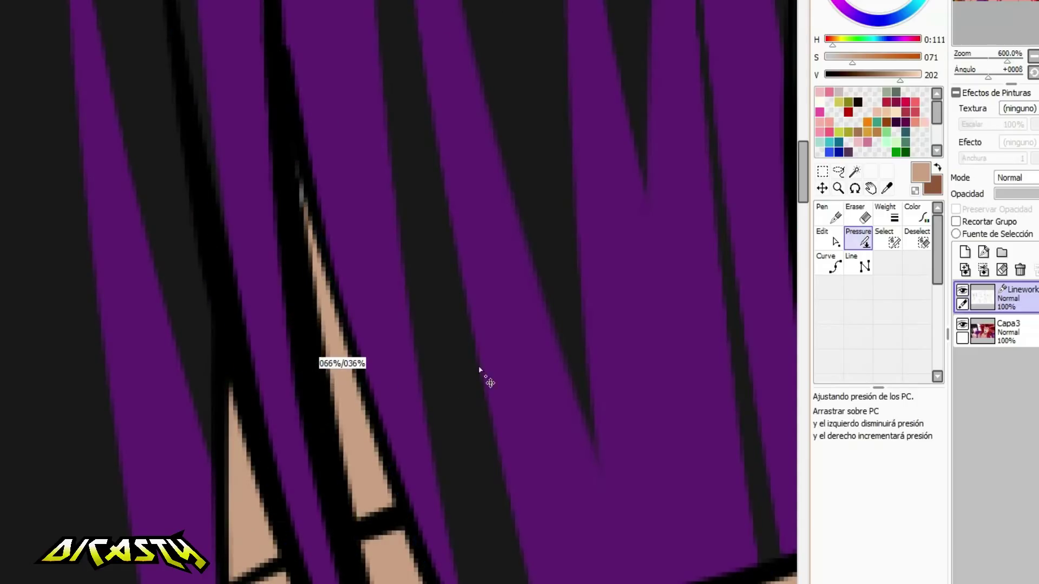
pyautogui.scroll(-1, 290, 172)
pyautogui.scroll(-1, 377, 308)
pyautogui.scroll(2, 376, 307)
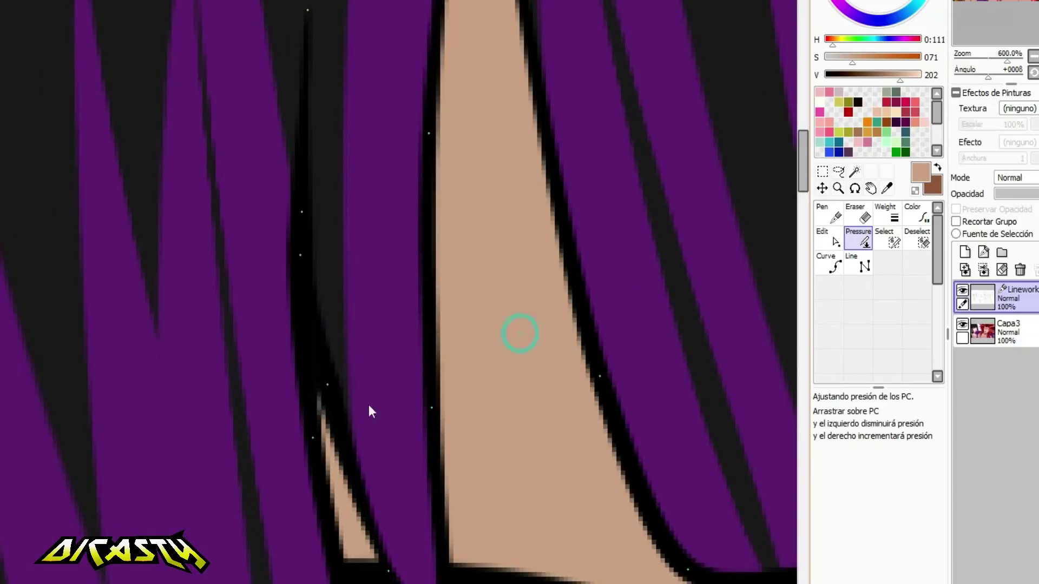
# Increase the Linework stroke pressure around the middle and far-side fringe gaps with the Pressure tool to cover the pale slivers.
pyautogui.scroll(-3, 287, 273)
pyautogui.scroll(2, 177, 267)
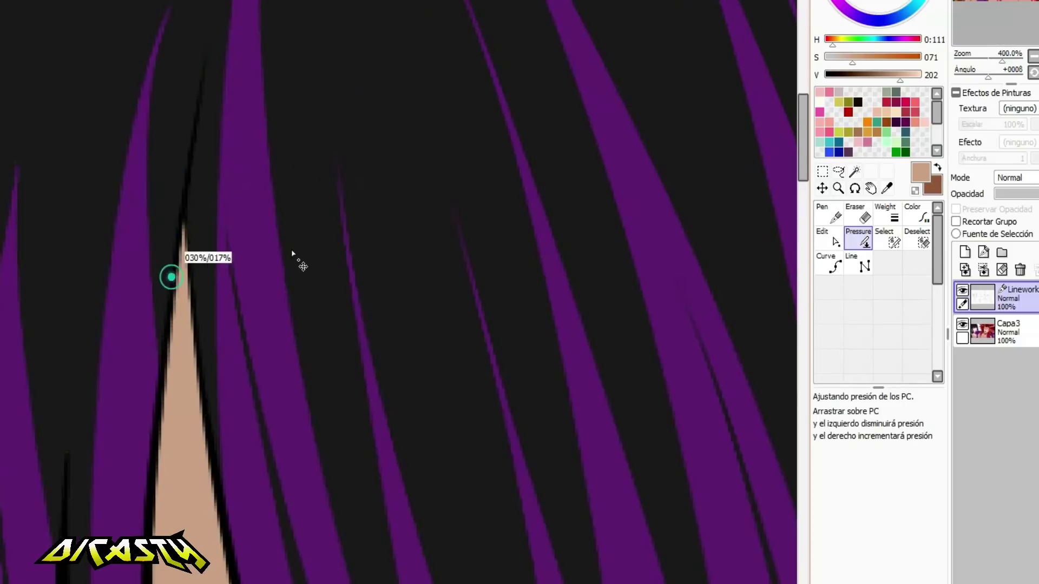
pyautogui.scroll(-3, 324, 255)
pyautogui.scroll(3, 292, 406)
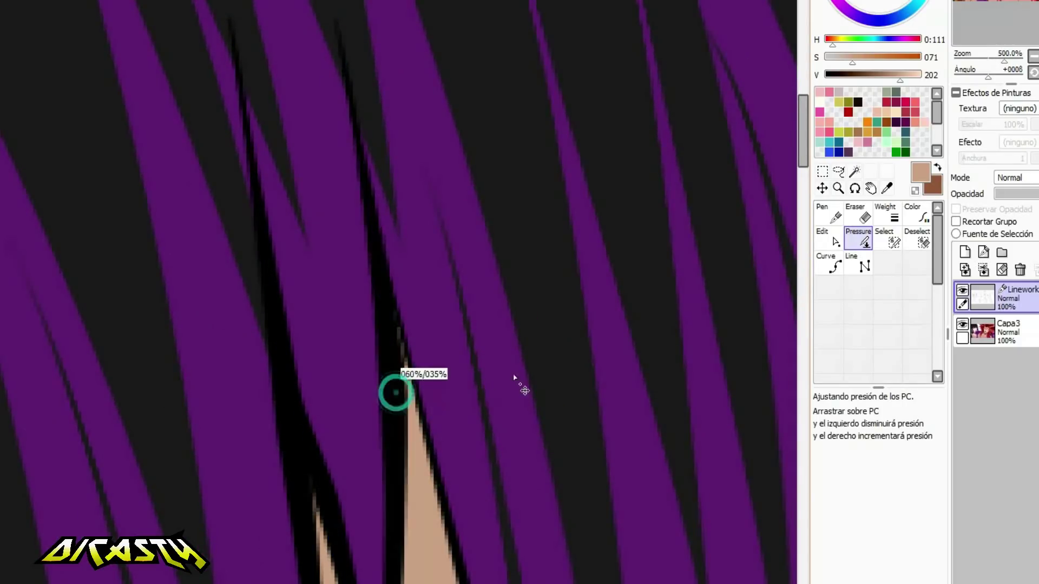
pyautogui.scroll(-3, 197, 336)
pyautogui.scroll(4, 523, 341)
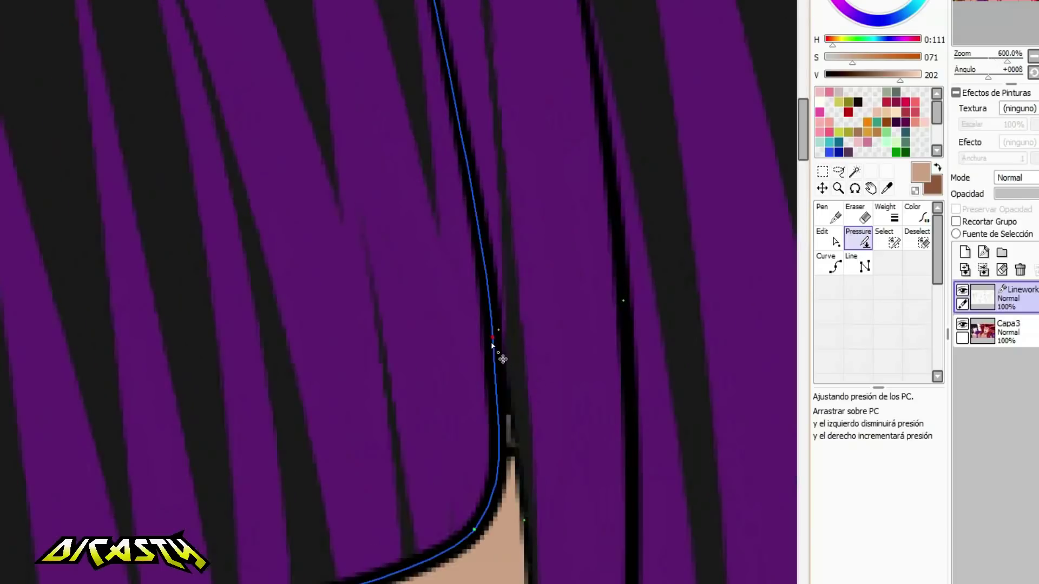
pyautogui.scroll(-4, 487, 341)
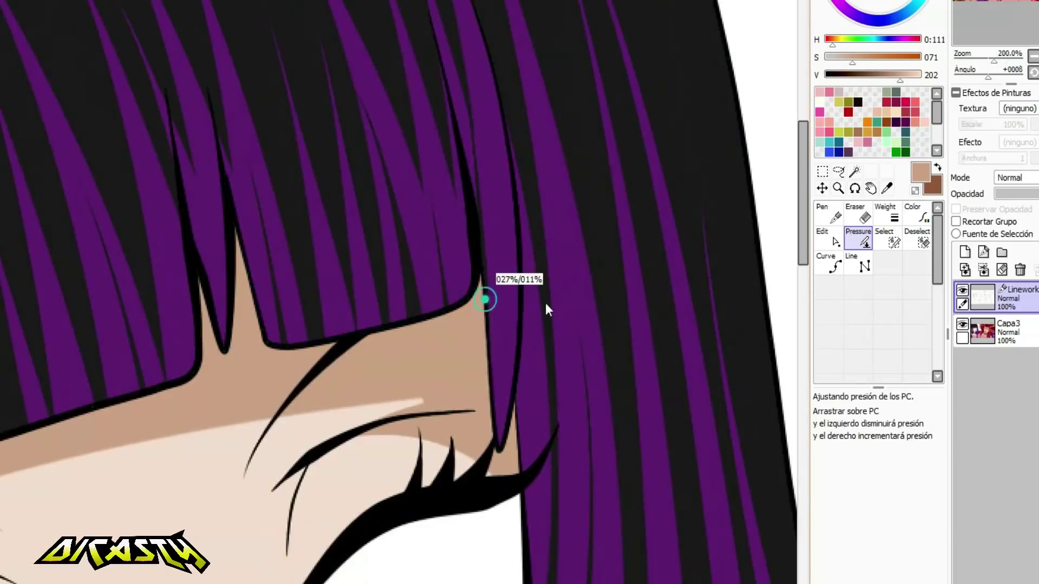
pyautogui.scroll(-2, 538, 361)
# Adjust the Linework stroke pressure along the side lock next to the far eye, undoing an unwanted change.
pyautogui.scroll(5, 482, 287)
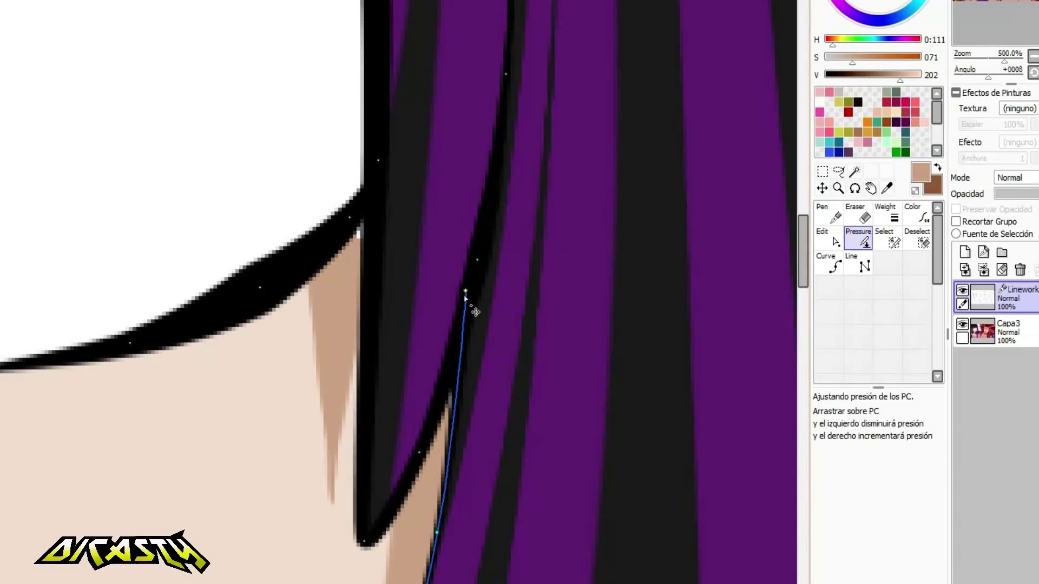
pyautogui.moveTo(356, 222)
pyautogui.mouseDown()
pyautogui.moveTo(394, 218)
pyautogui.moveTo(344, 221)
pyautogui.moveTo(438, 218)
pyautogui.mouseUp()
pyautogui.hotkey('ctrl', 'z')
pyautogui.hotkey('ctrl', 'z')
pyautogui.scroll(-4, 458, 297)
pyautogui.moveTo(355, 300)
pyautogui.mouseDown()
pyautogui.moveTo(397, 300)
pyautogui.moveTo(349, 303)
pyautogui.moveTo(391, 287)
pyautogui.moveTo(299, 319)
pyautogui.mouseUp()
pyautogui.scroll(1, 375, 284)
pyautogui.moveTo(437, 254); pyautogui.dragTo(436, 255)
pyautogui.scroll(-2, 440, 261)
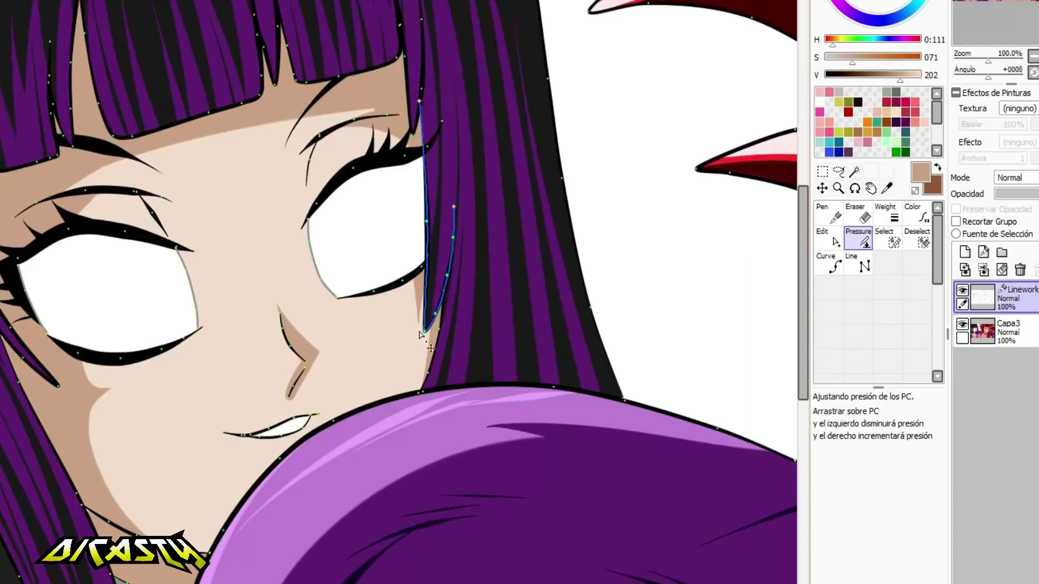
# Select both eyes and the open mouth on Linework with the Magic Wand, and make Capa3 the active layer.
pyautogui.click(854, 172)
pyautogui.click(399, 246)
pyautogui.click(142, 275)
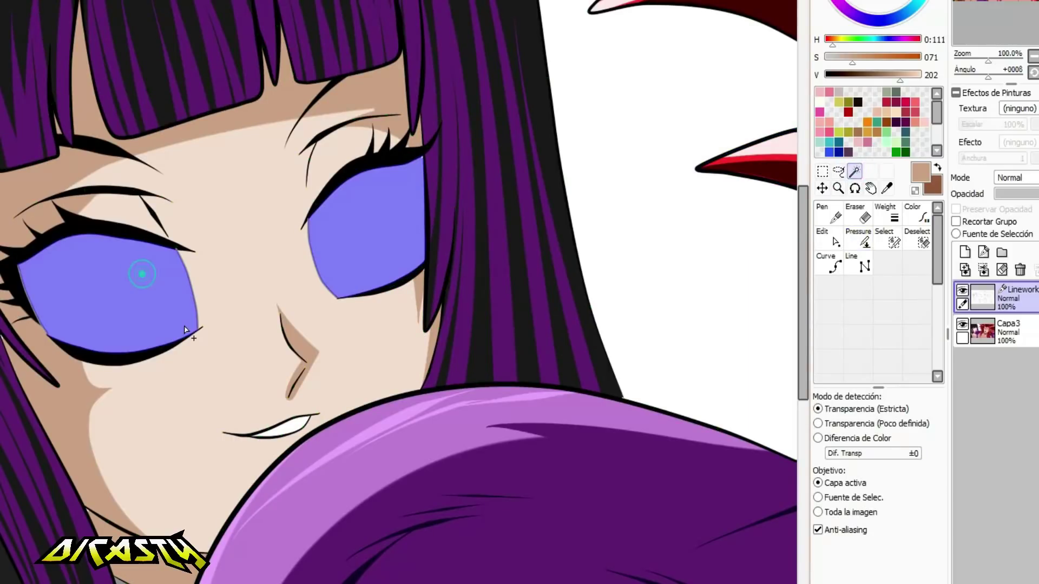
pyautogui.scroll(5, 283, 433)
pyautogui.click(286, 405)
pyautogui.scroll(-2, 396, 359)
pyautogui.click(995, 329)
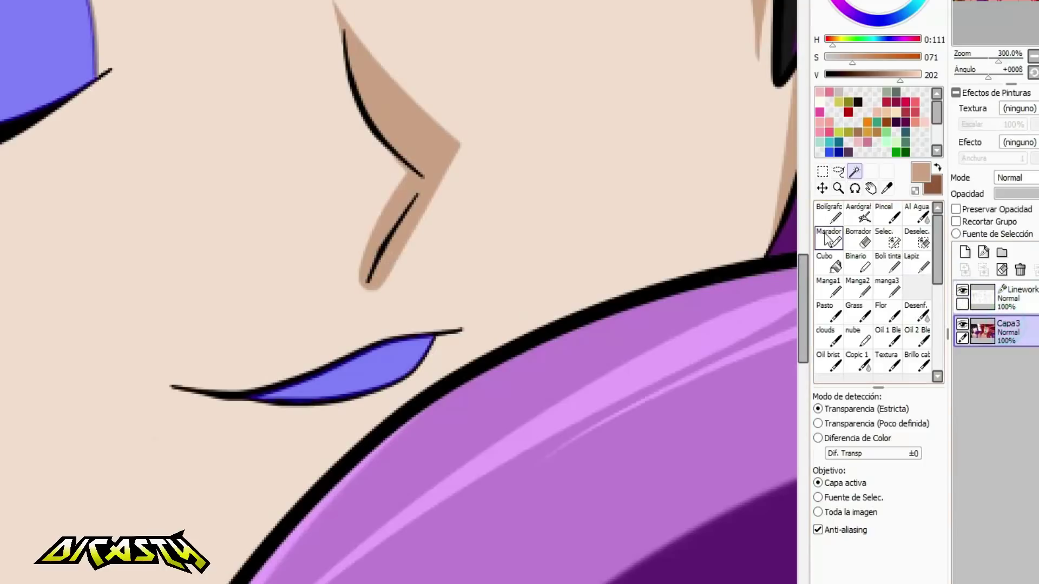
# Fill the selected eyes and mouth on Capa3 with off-white, saturation 0 and value 248, using the Cubo tool.
pyautogui.click(829, 263)
pyautogui.moveTo(844, 57); pyautogui.dragTo(818, 59)
pyautogui.moveTo(900, 75); pyautogui.dragTo(929, 81)
pyautogui.click(64, 21)
pyautogui.click(378, 378)
# Paint a purple iris in the near eye and a green iris in the far eye with the 100 px pen.
pyautogui.scroll(-5, 378, 378)
pyautogui.scroll(3, 323, 327)
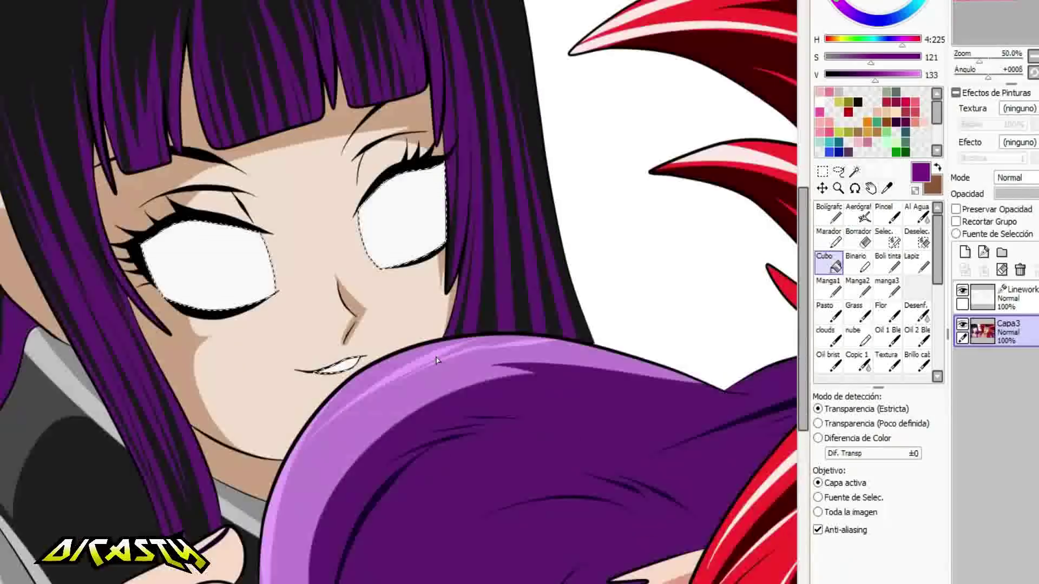
pyautogui.scroll(2, 438, 360)
pyautogui.click(828, 213)
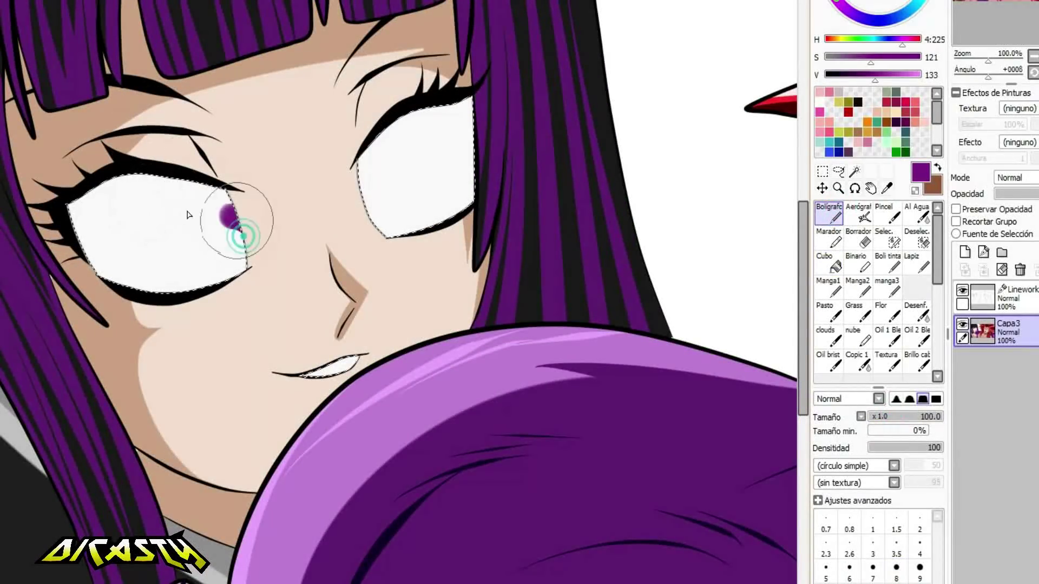
pyautogui.moveTo(237, 221); pyautogui.dragTo(242, 280)
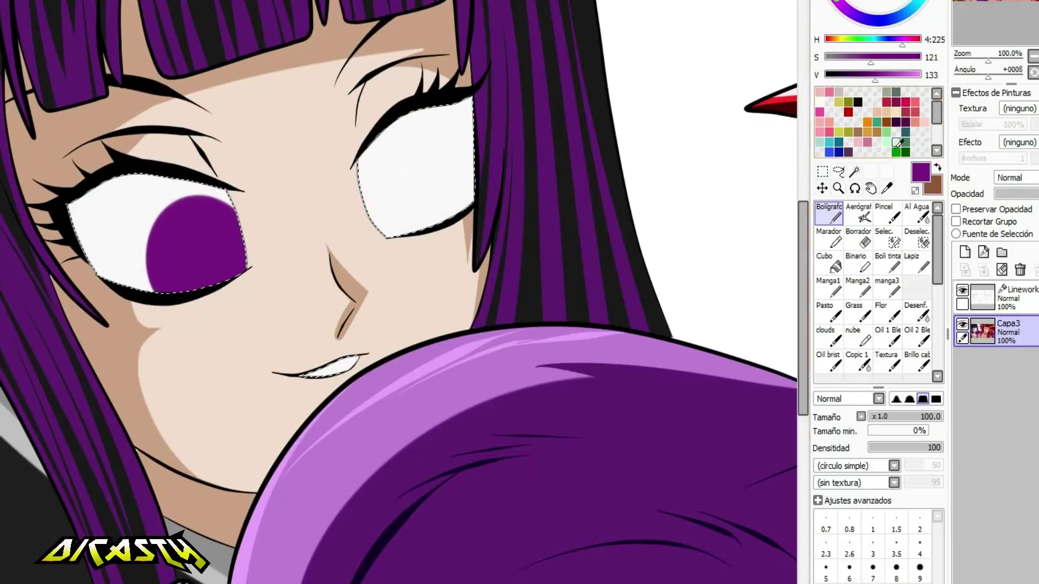
pyautogui.click(897, 144)
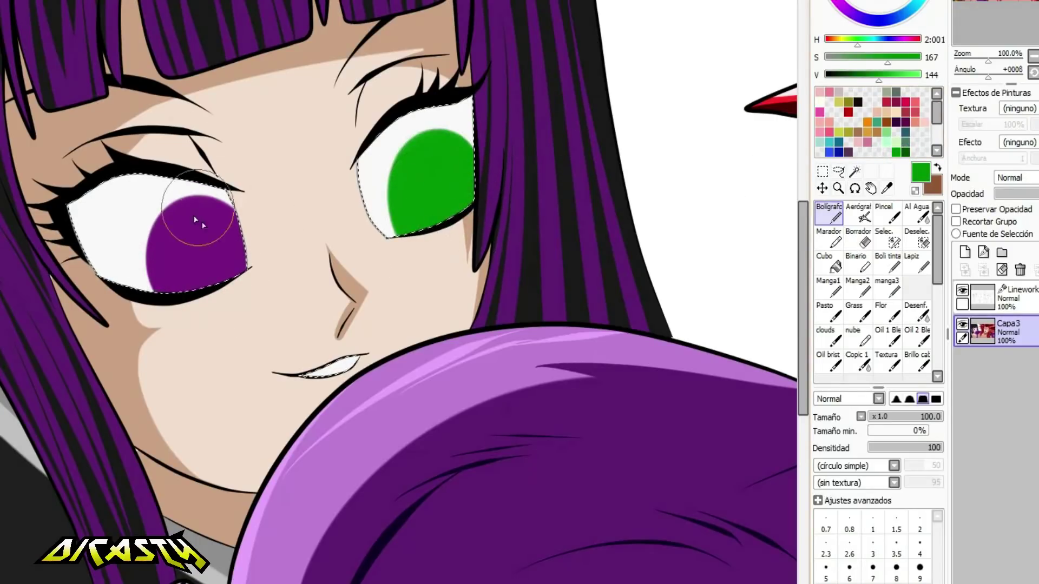
# Paint black pupils and round off-white highlights inside both irises, and sample black from the eyebrow.
pyautogui.keyDown('alt'); pyautogui.click(232, 263); pyautogui.keyUp('alt')
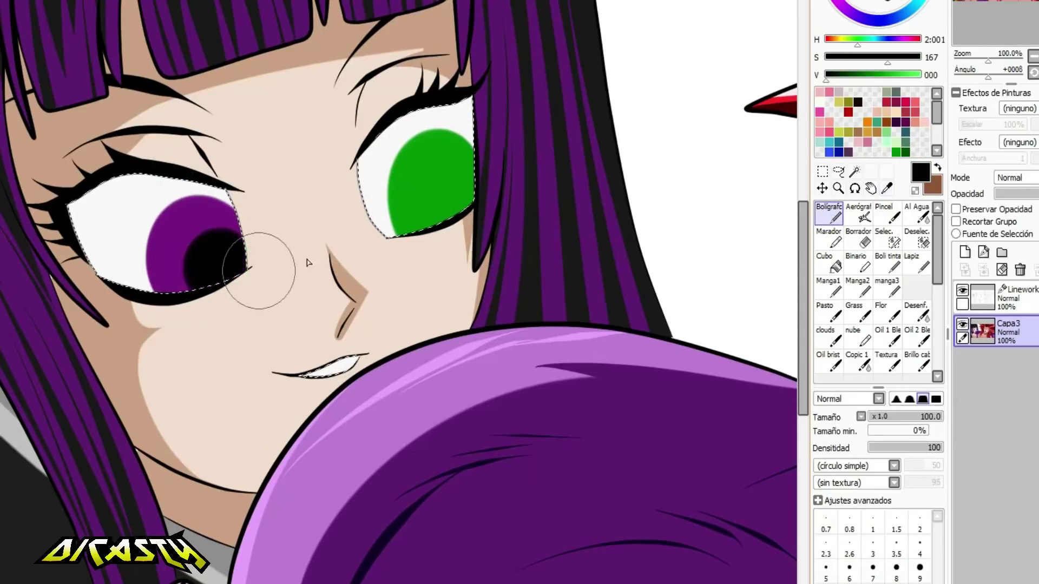
pyautogui.keyDown('alt'); pyautogui.click(137, 206); pyautogui.keyUp('alt')
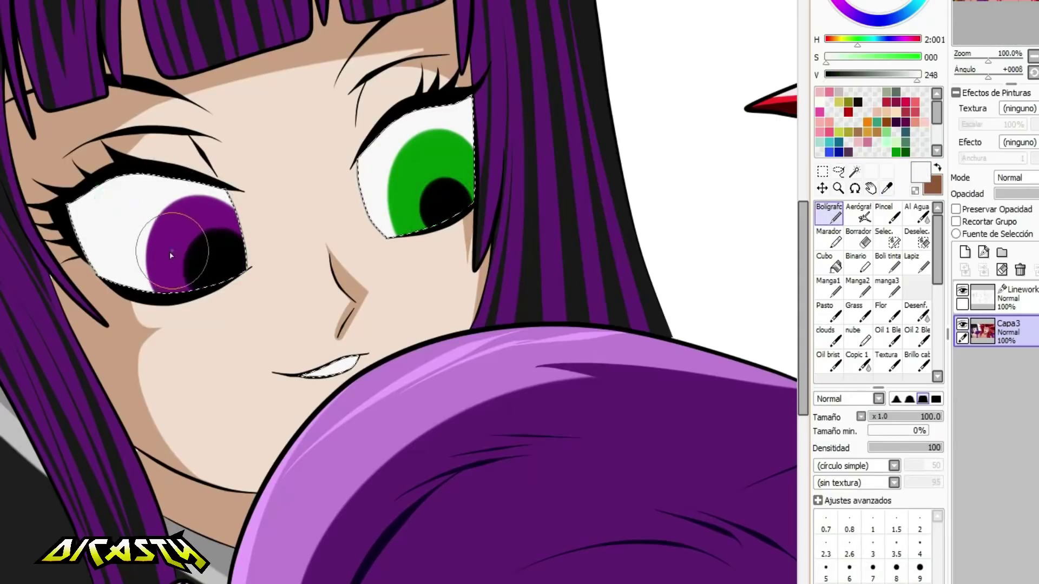
pyautogui.click(234, 245)
pyautogui.click(401, 204)
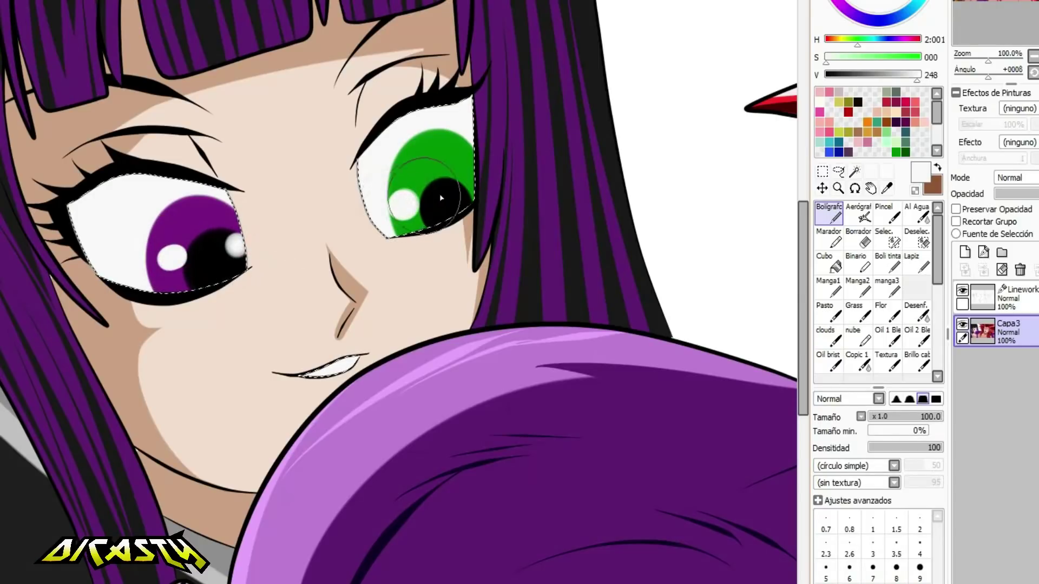
pyautogui.keyDown('alt'); pyautogui.click(146, 87); pyautogui.keyUp('alt')
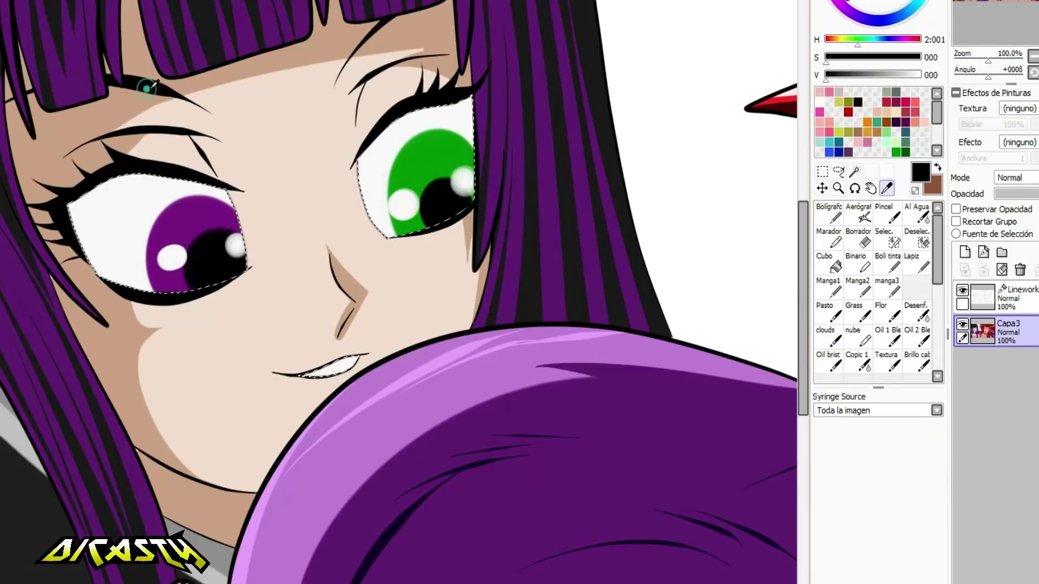
# Cover the white gap where the jawline meets the hair with the sampled skin shadow tone and a 3.5 px pen.
pyautogui.scroll(-3, 416, 419)
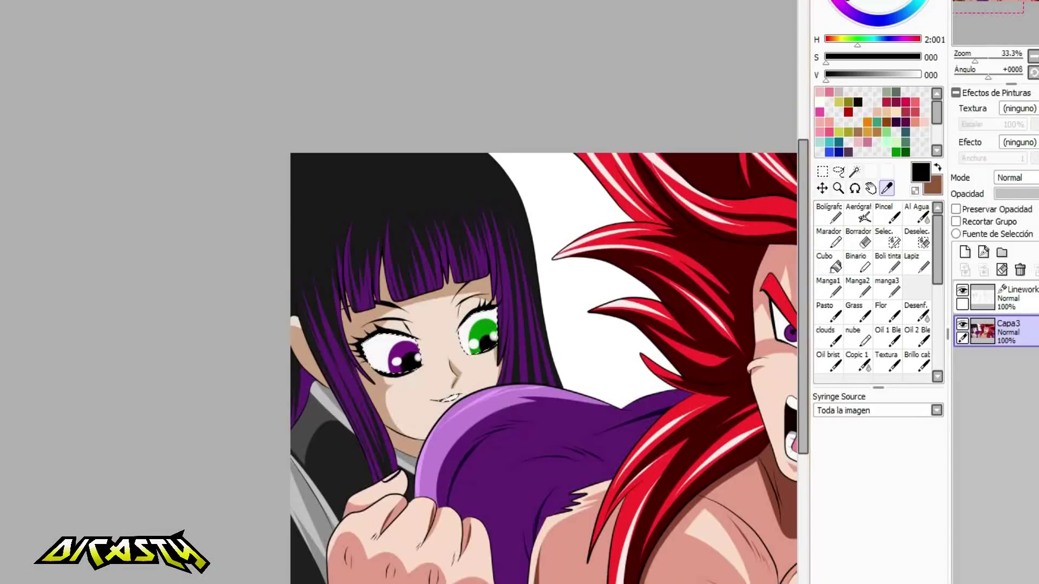
pyautogui.scroll(8, 421, 462)
pyautogui.keyDown('alt'); pyautogui.click(327, 190); pyautogui.keyUp('alt')
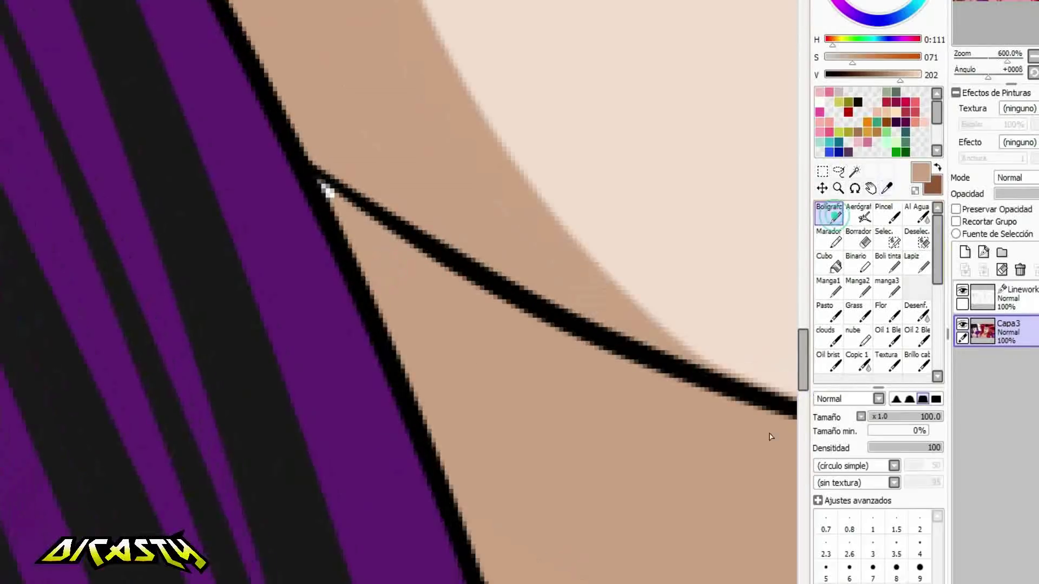
pyautogui.click(899, 547)
pyautogui.scroll(2, 294, 142)
pyautogui.moveTo(349, 224); pyautogui.dragTo(361, 241)
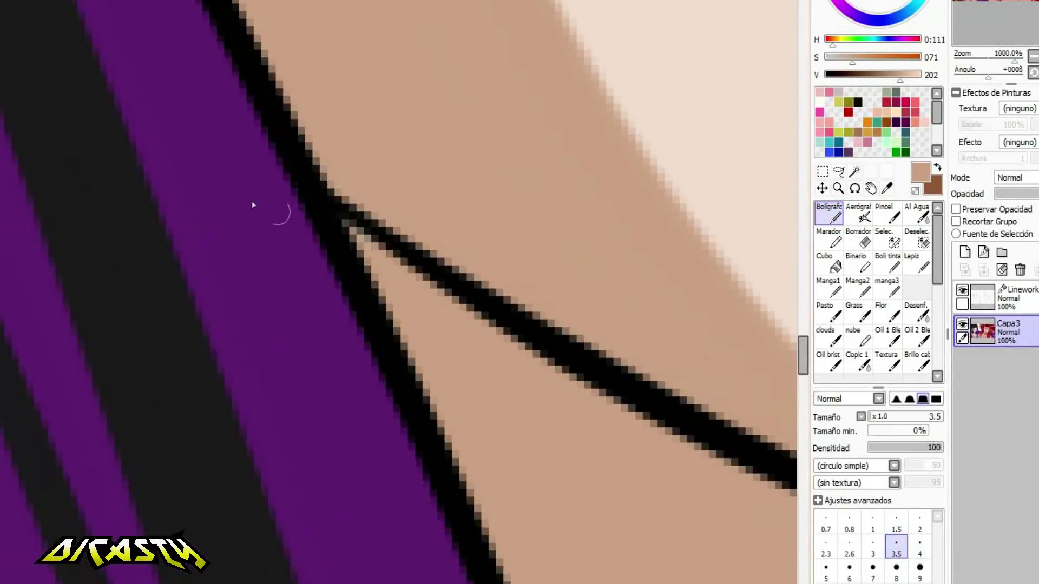
# Sample the dark clothing colour and fill the small white gap between the fist's fingers.
pyautogui.scroll(-6, 250, 225)
pyautogui.scroll(-3, 245, 247)
pyautogui.scroll(9, 320, 408)
pyautogui.keyDown('alt'); pyautogui.click(320, 408); pyautogui.keyUp('alt')
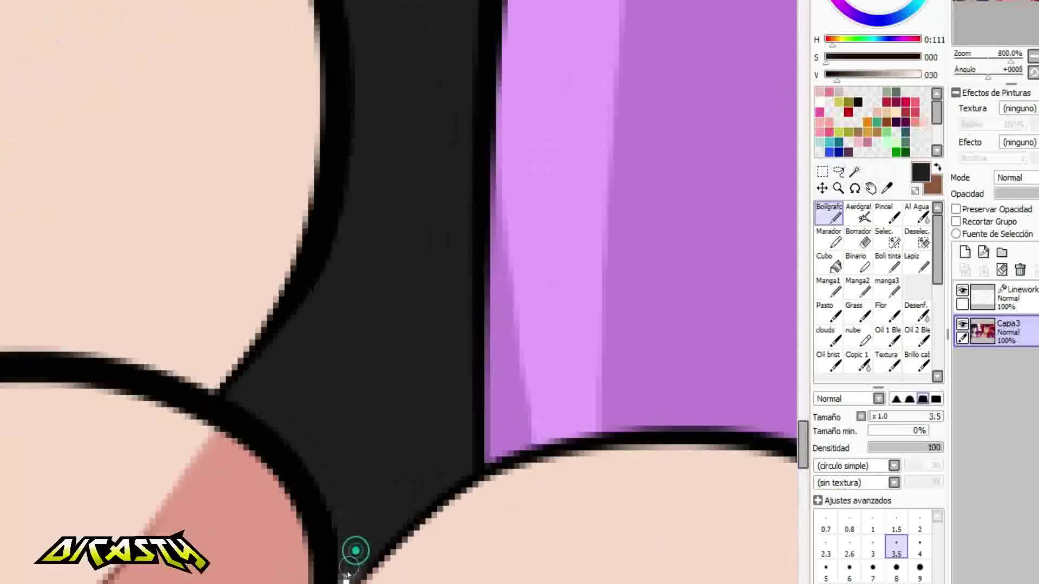
pyautogui.scroll(-10, 372, 483)
# Increase the stroke pressure of the fist's finger and knuckle outlines on the Linework layer.
pyautogui.click(982, 297)
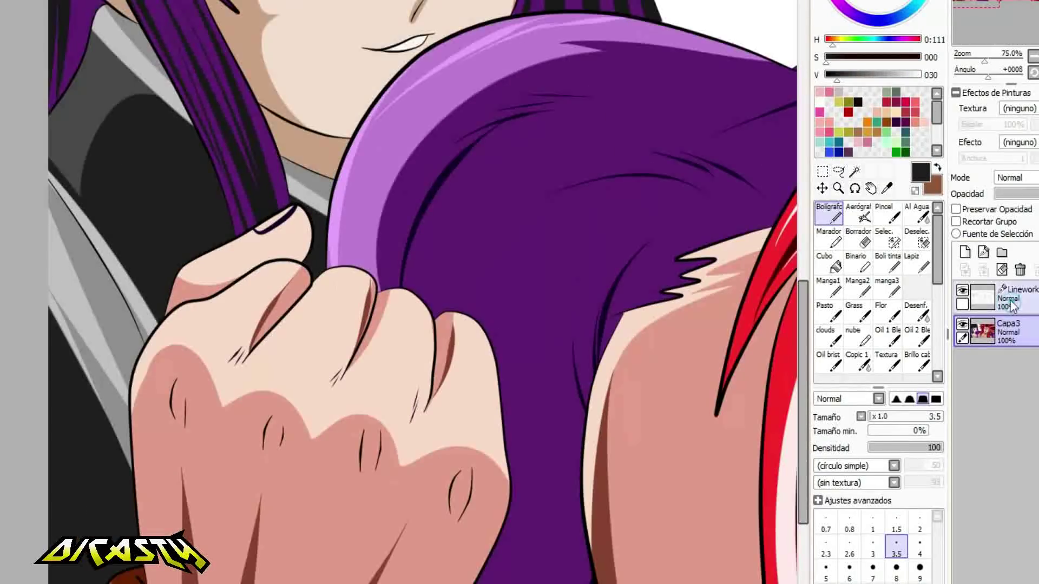
pyautogui.scroll(4, 488, 353)
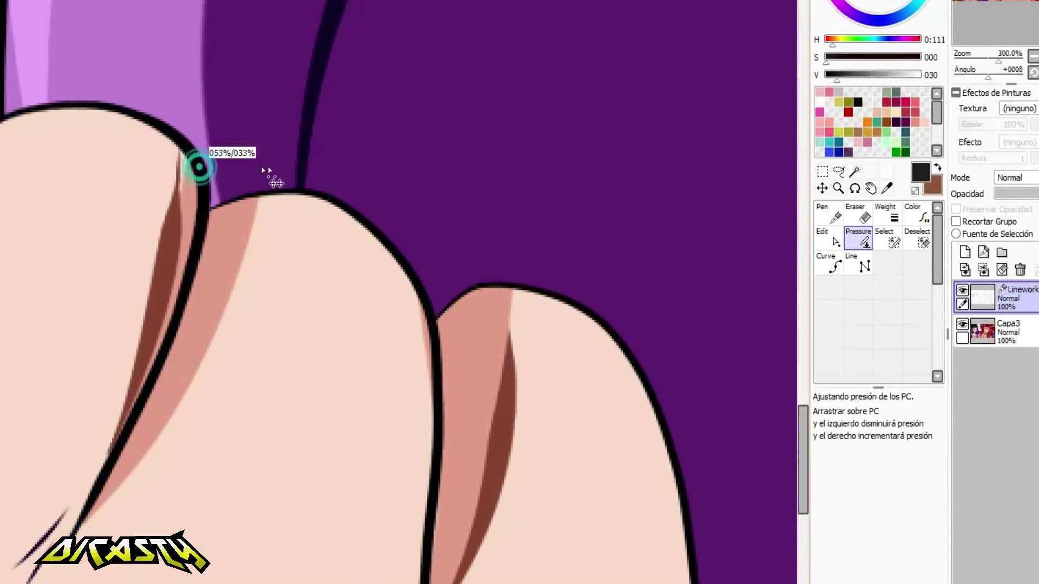
pyautogui.moveTo(255, 194); pyautogui.dragTo(303, 197)
pyautogui.moveTo(329, 198); pyautogui.dragTo(468, 242)
pyautogui.moveTo(419, 288); pyautogui.dragTo(516, 295)
pyautogui.moveTo(477, 285); pyautogui.dragTo(533, 287)
pyautogui.scroll(-3, 506, 230)
pyautogui.click(292, 174)
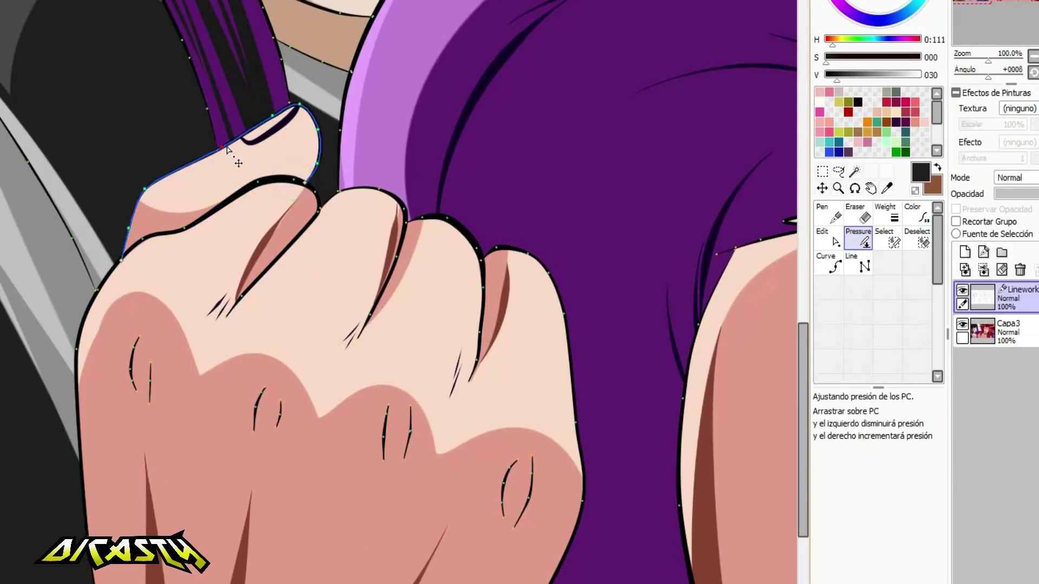
# Thicken the hair strand's outline where it meets the neck and collar with the Pressure tool.
pyautogui.scroll(-2, 255, 227)
pyautogui.scroll(-2, 255, 223)
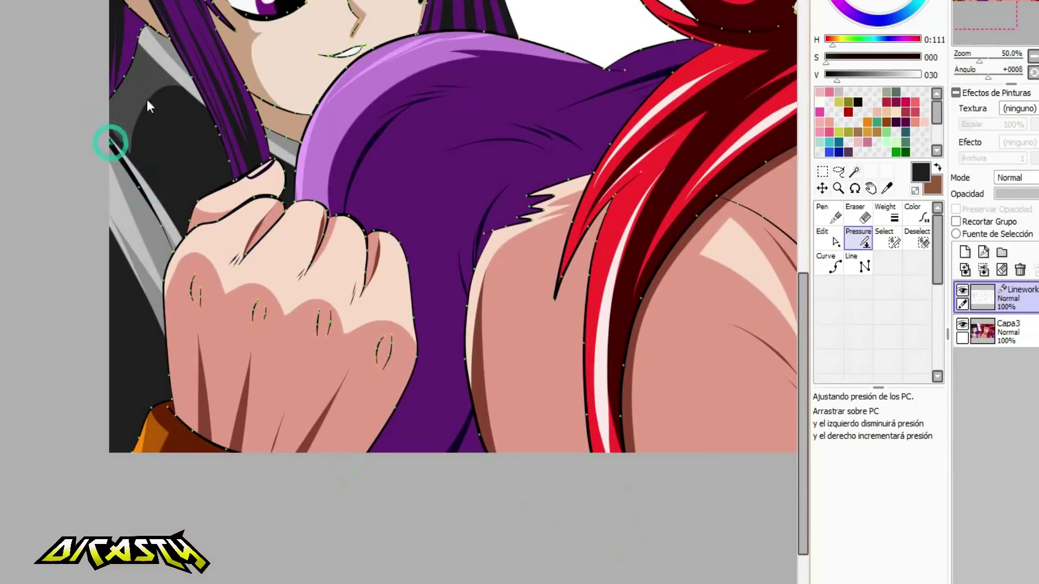
pyautogui.scroll(5, 136, 119)
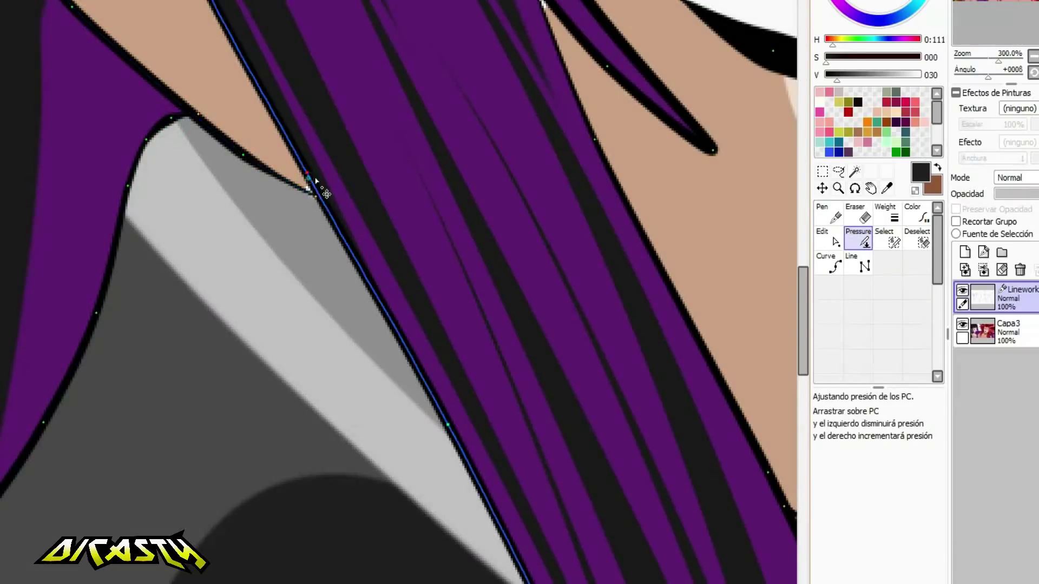
pyautogui.moveTo(320, 199); pyautogui.dragTo(527, 46)
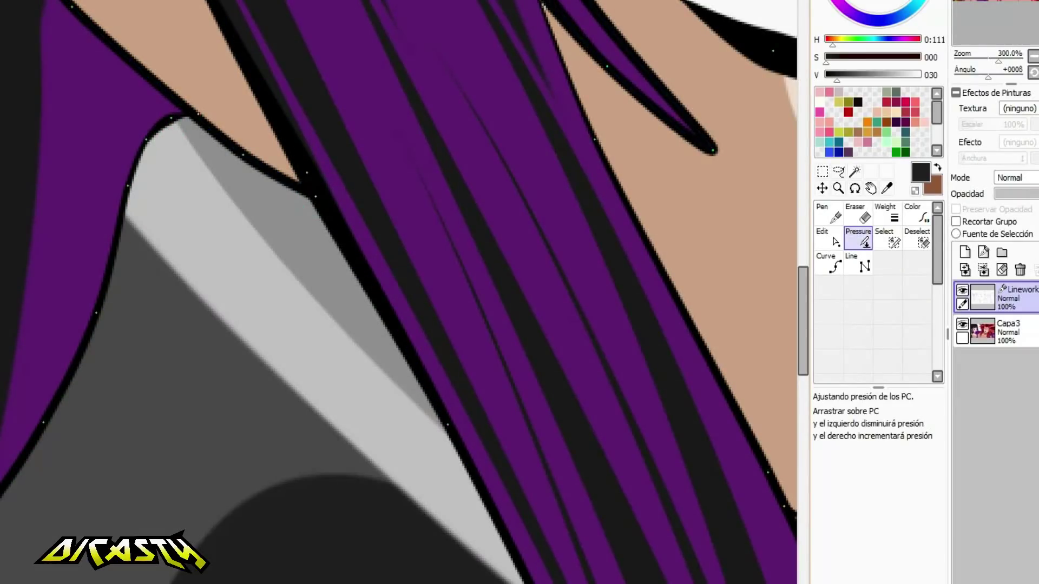
# Delete a control point from the linework beside the near cheek's hair strand, and return to the Pressure tool.
pyautogui.scroll(2, 544, 3)
pyautogui.click(832, 238)
pyautogui.click(509, 3)
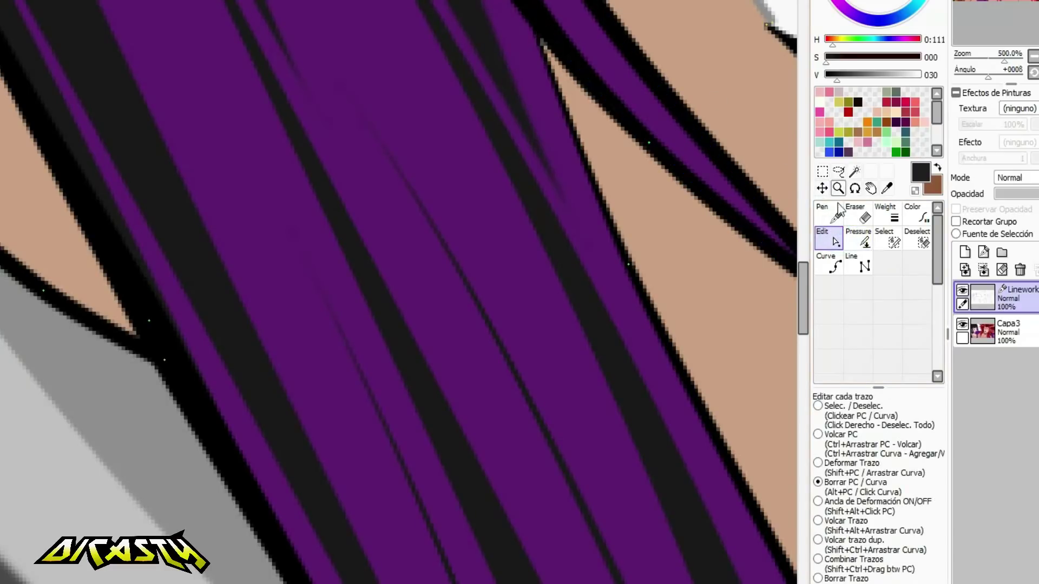
pyautogui.click(858, 238)
pyautogui.scroll(-4, 503, 247)
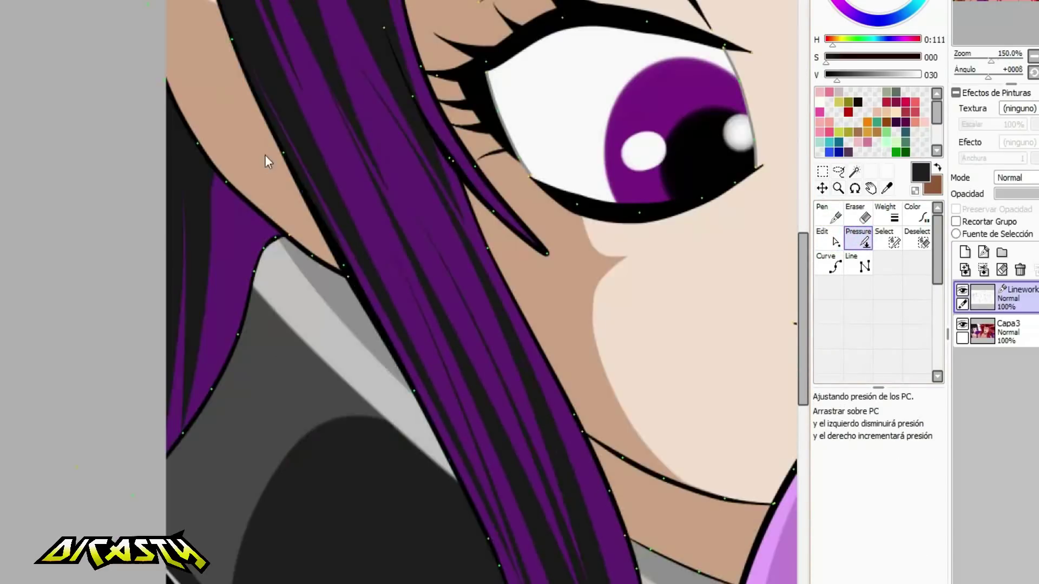
# Adjust the stroke pressure of the torn purple sleeve's edge where it meets the fighter's shoulder.
pyautogui.scroll(-3, 217, 178)
pyautogui.scroll(5, 565, 373)
pyautogui.moveTo(525, 362); pyautogui.dragTo(609, 366)
pyautogui.scroll(-3, 430, 346)
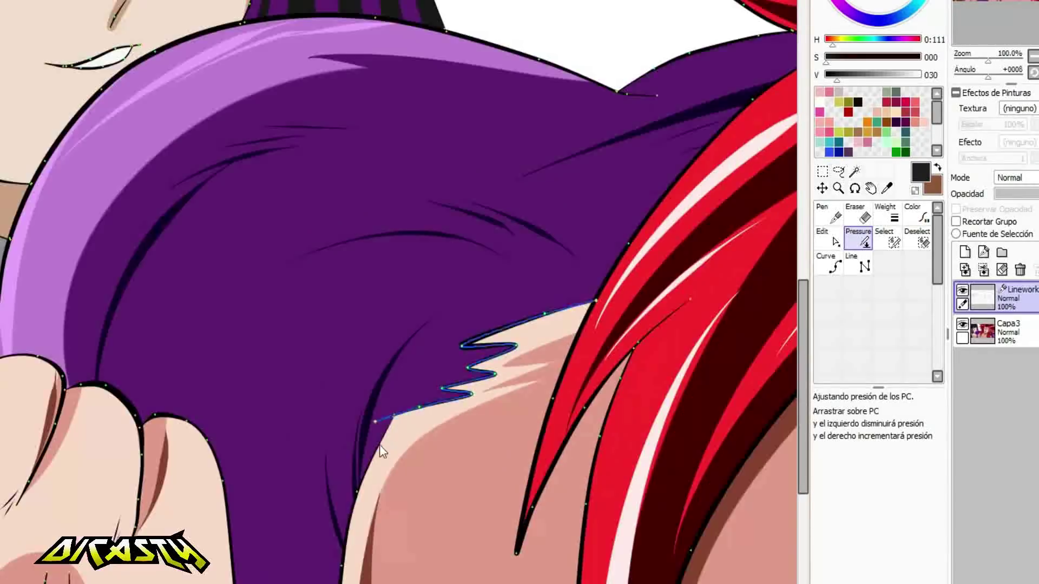
pyautogui.scroll(4, 380, 446)
pyautogui.moveTo(443, 326); pyautogui.dragTo(522, 304)
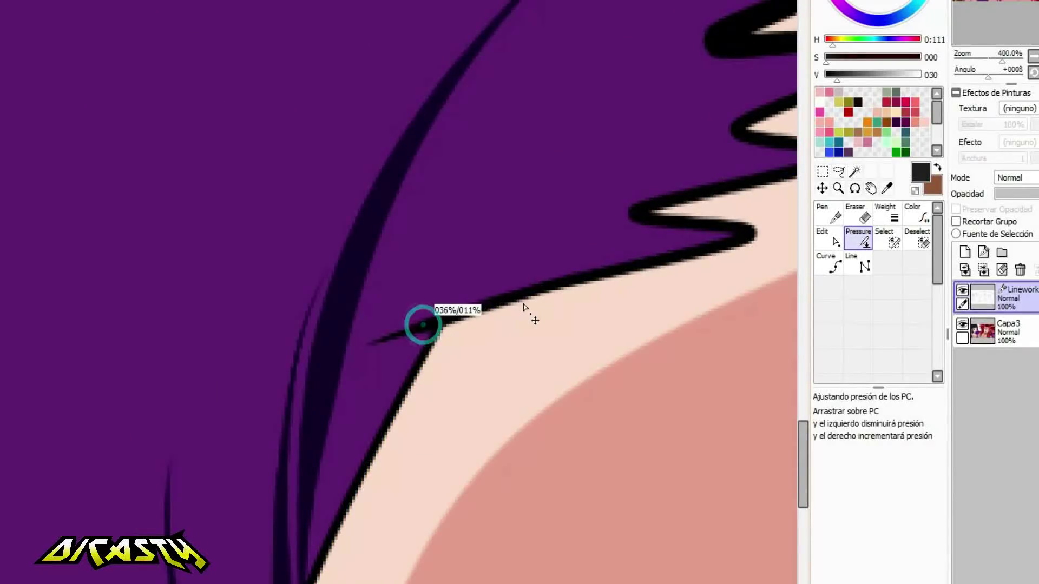
pyautogui.scroll(-5, 524, 304)
# Select the long-haired figure's ear on Linework with the Magic Wand, and make Capa3 the active layer.
pyautogui.click(855, 171)
pyautogui.scroll(-3, 504, 254)
pyautogui.scroll(4, 333, 179)
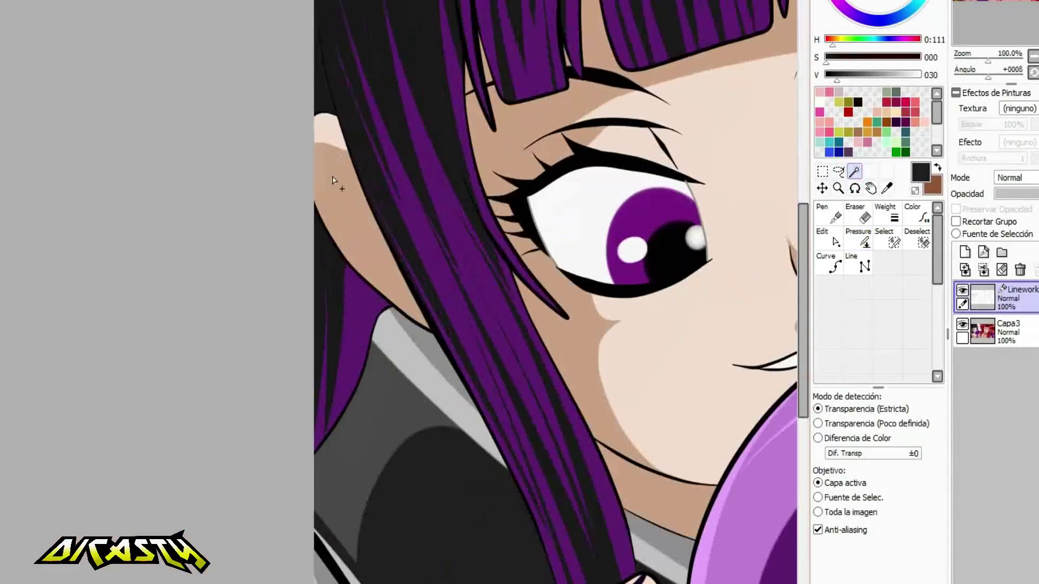
pyautogui.click(333, 180)
pyautogui.scroll(-3, 334, 180)
pyautogui.scroll(3, 536, 251)
pyautogui.click(1002, 328)
# Draw the ear's inner fold lines in sampled black with a 7 px pen, and clear the selection.
pyautogui.click(826, 217)
pyautogui.rightClick(352, 183)
pyautogui.moveTo(350, 203); pyautogui.dragTo(357, 189)
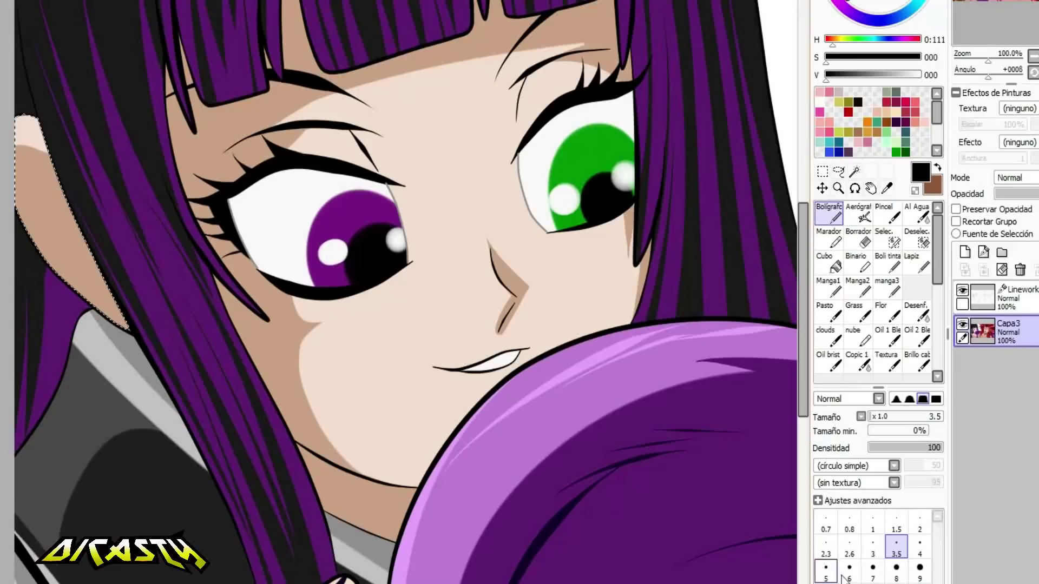
pyautogui.click(873, 569)
pyautogui.moveTo(60, 198); pyautogui.dragTo(93, 258)
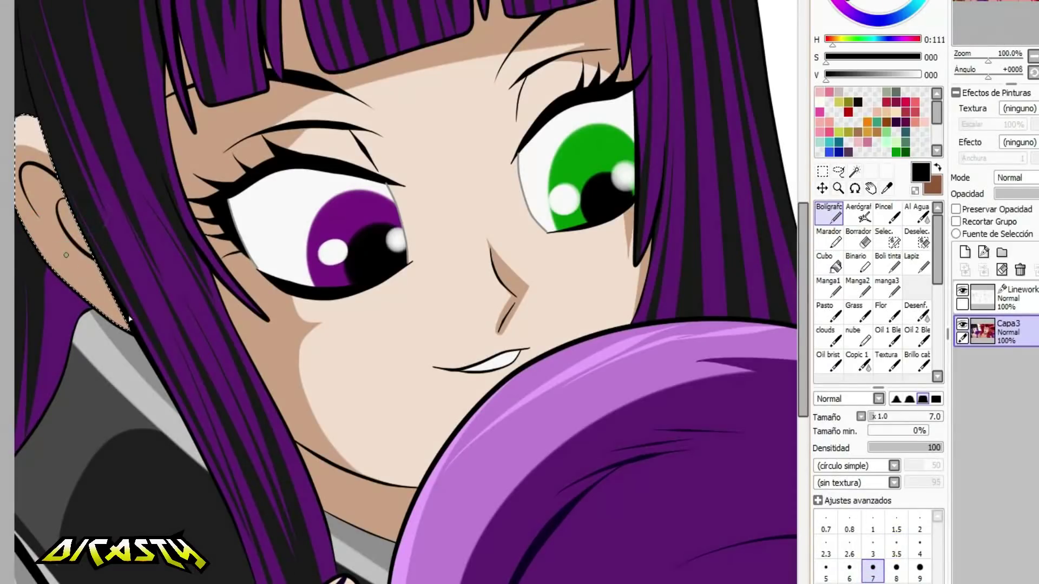
pyautogui.moveTo(48, 180); pyautogui.dragTo(56, 218)
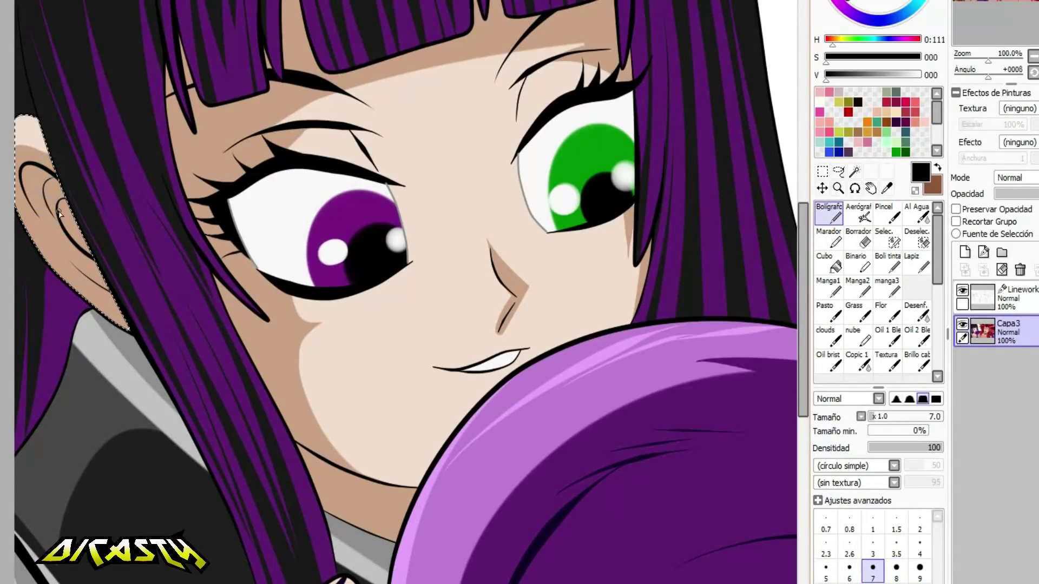
pyautogui.hotkey('ctrl', 'd')
# Delete the thin grey strokes on the inner edges of both eyes from Linework with the Borrar Trazo edit mode.
pyautogui.click(982, 296)
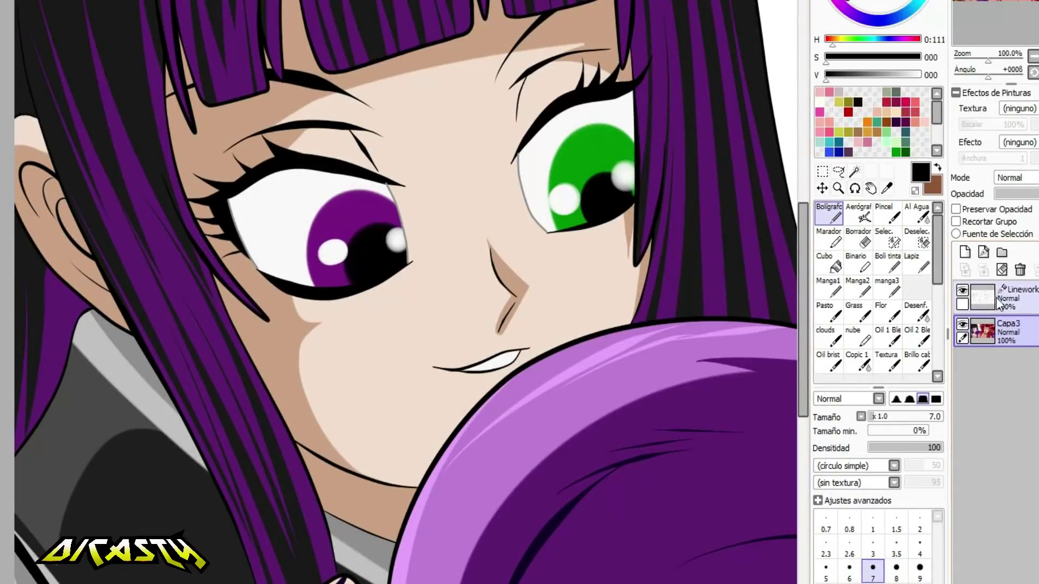
pyautogui.click(828, 238)
pyautogui.click(833, 578)
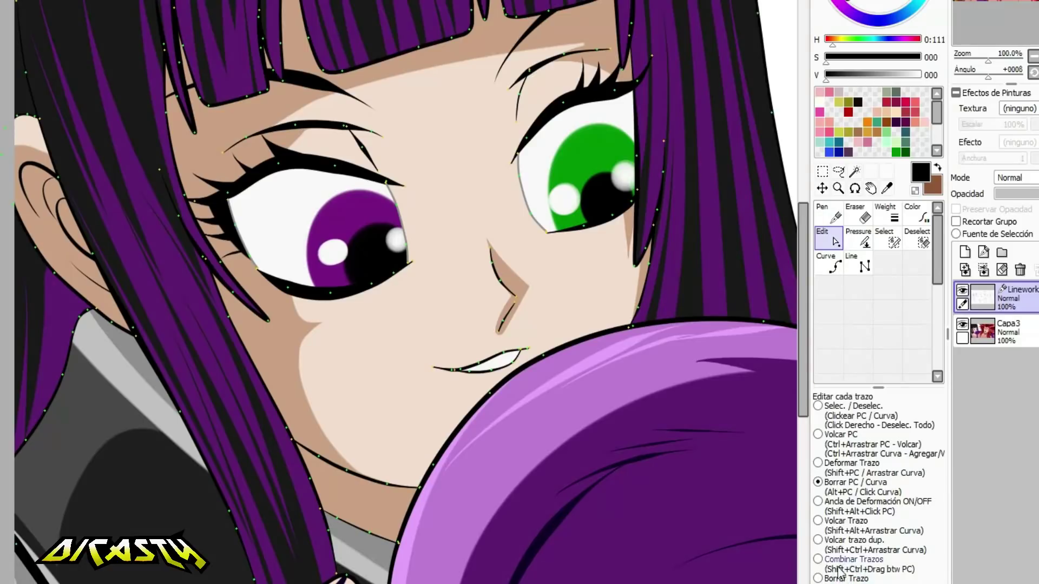
pyautogui.click(404, 220)
pyautogui.click(524, 199)
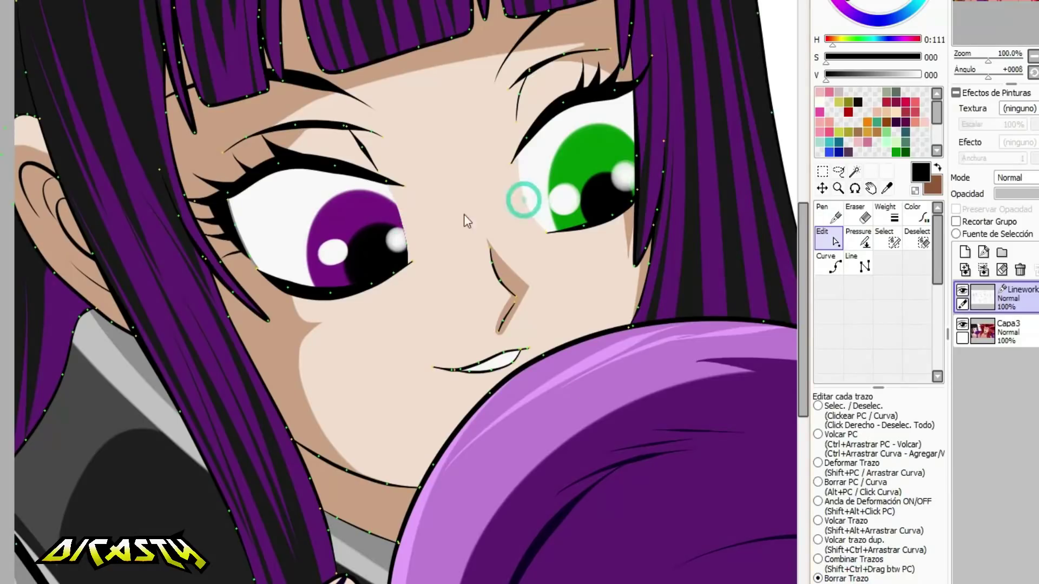
# Choose the Magic Wand for selecting an area of the full illustration on the Linework layer.
pyautogui.scroll(-6, 464, 215)
pyautogui.scroll(2, 464, 215)
pyautogui.click(917, 240)
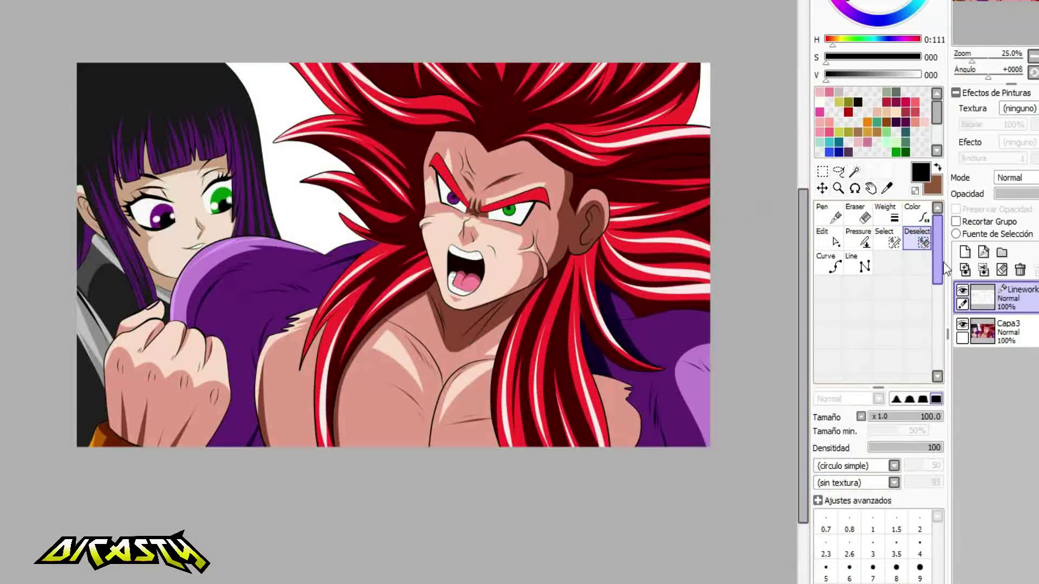
pyautogui.click(855, 171)
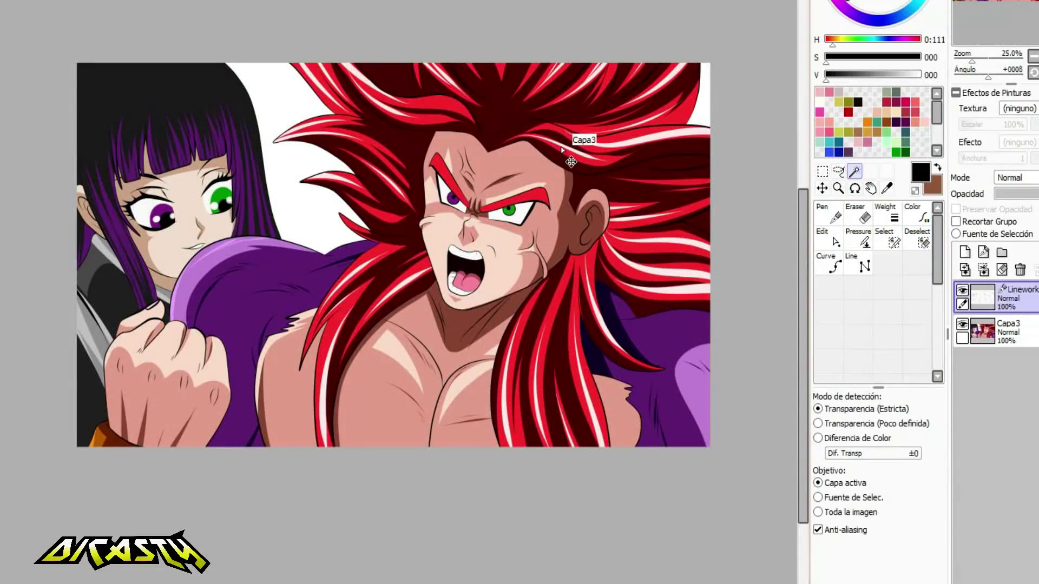